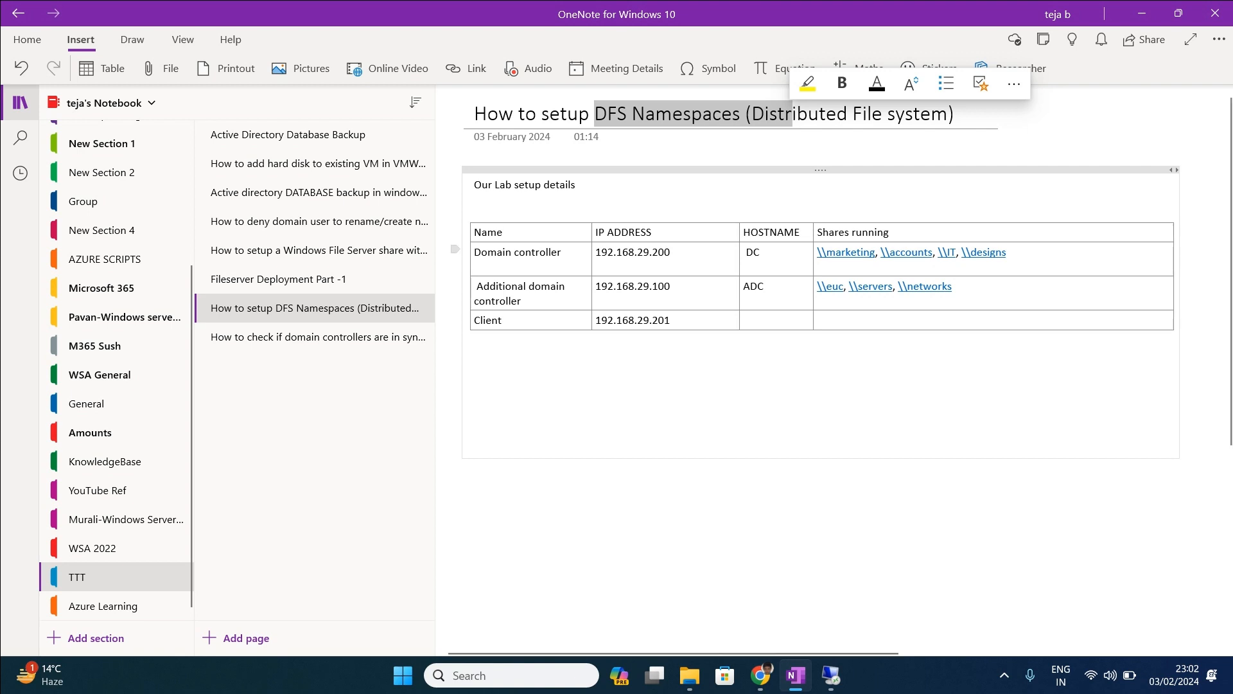
Highlight the domain controller and additional domain controller entries and their hosted shares in the lab table.
left_click_drag(474, 252, 565, 252)
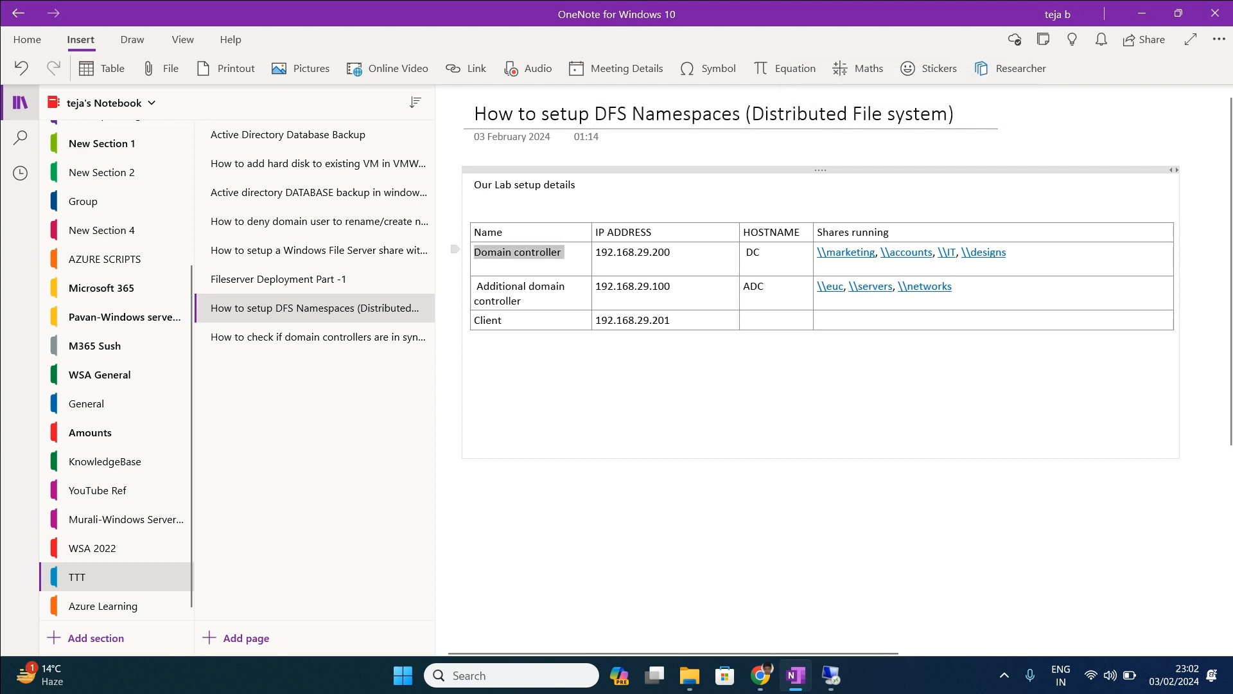
left_click_drag(477, 287, 596, 295)
left_click(673, 320)
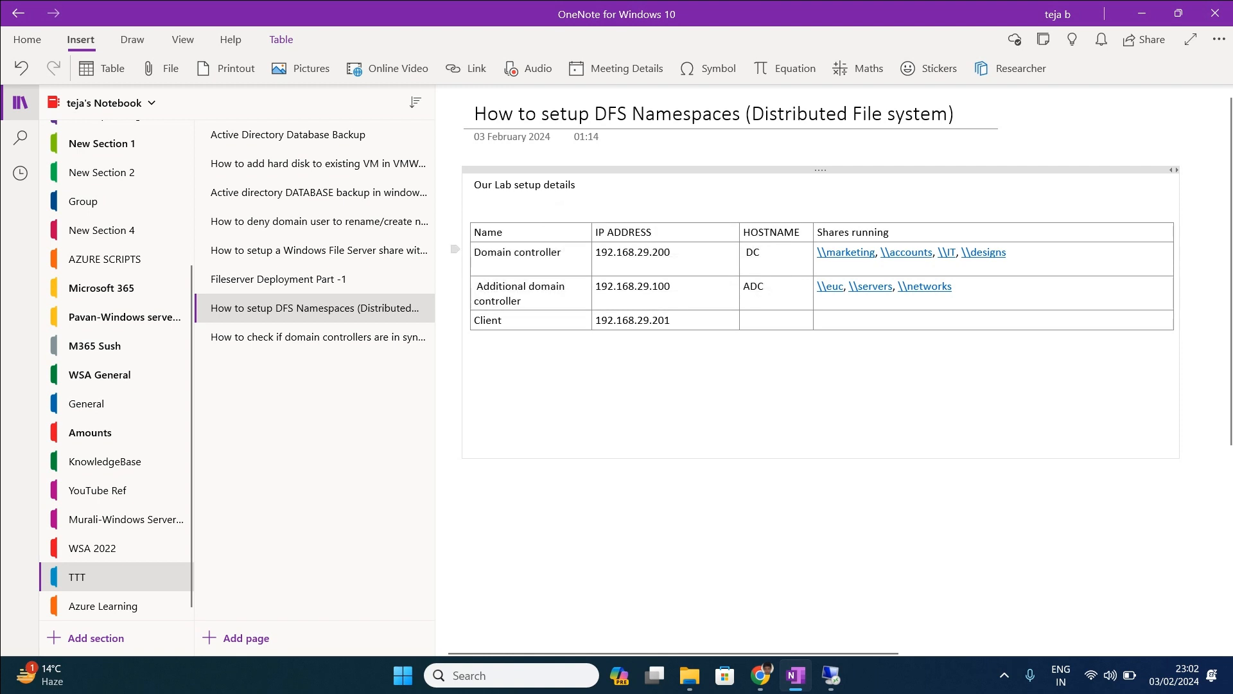
left_click_drag(482, 252, 564, 252)
left_click_drag(1007, 253, 817, 252)
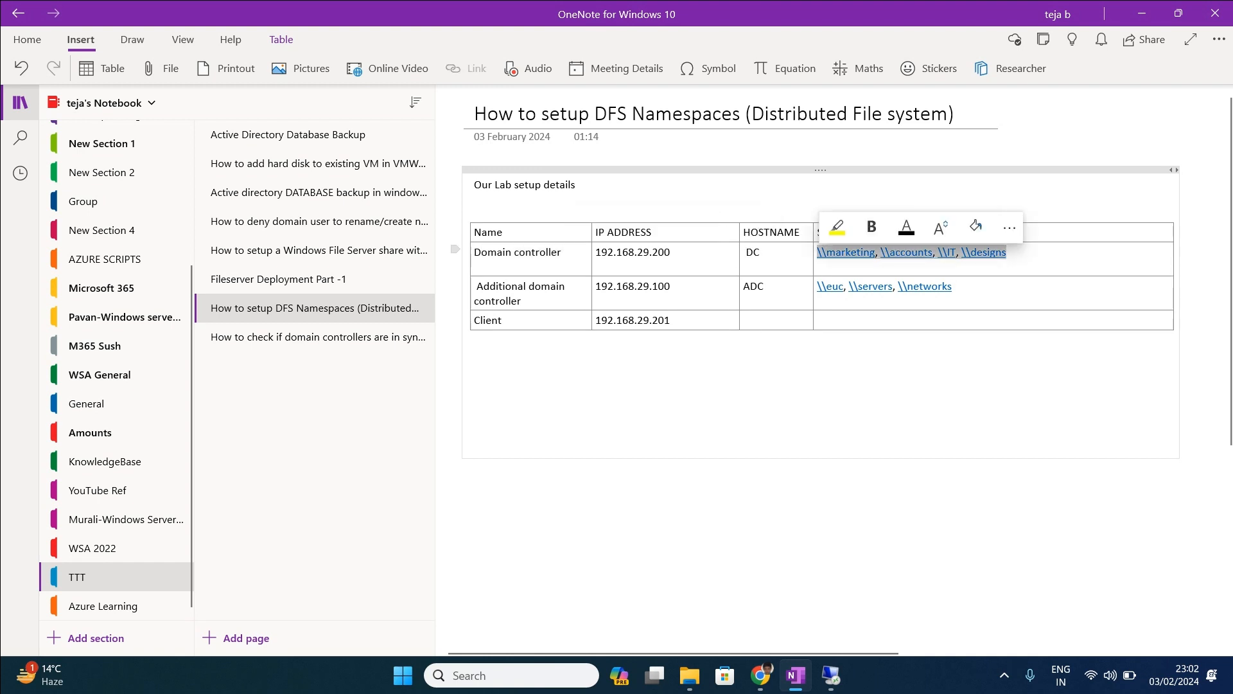
left_click(1010, 253)
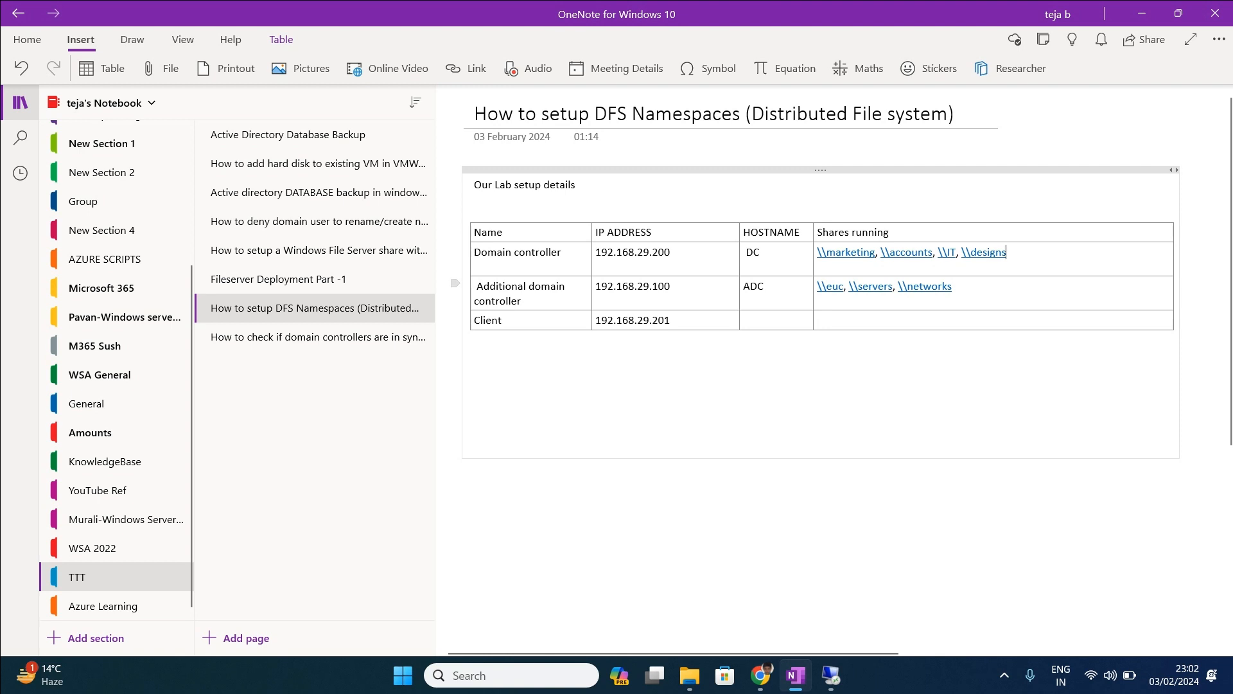
left_click_drag(524, 301, 475, 286)
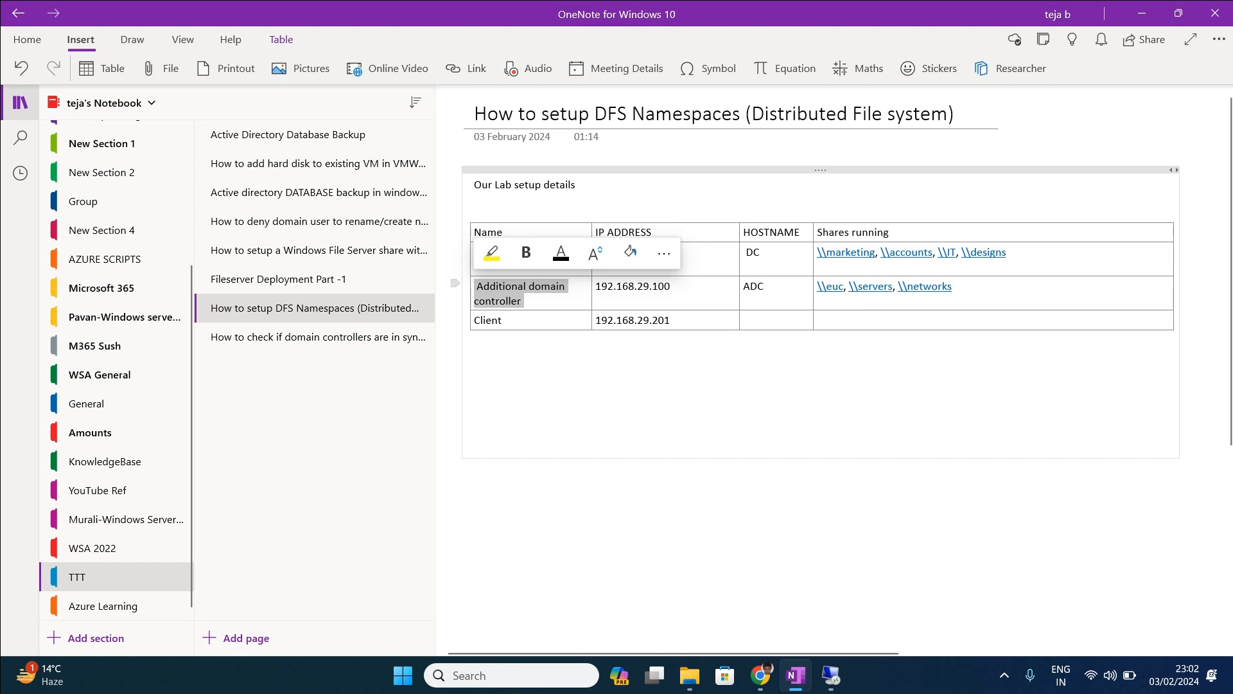
left_click_drag(955, 286, 817, 286)
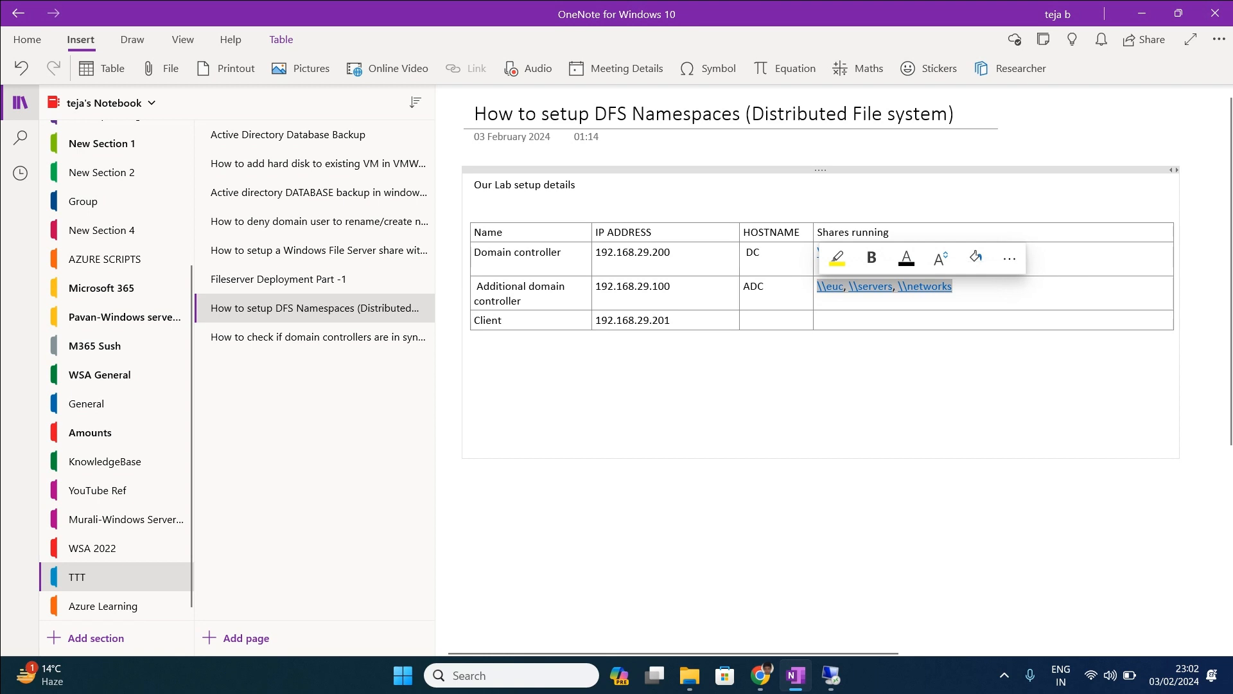
Add an 'X-person:' line below the table and highlight IPs 192.168.29.200 and 192.168.29.100.
left_click(474, 382)
type("X")
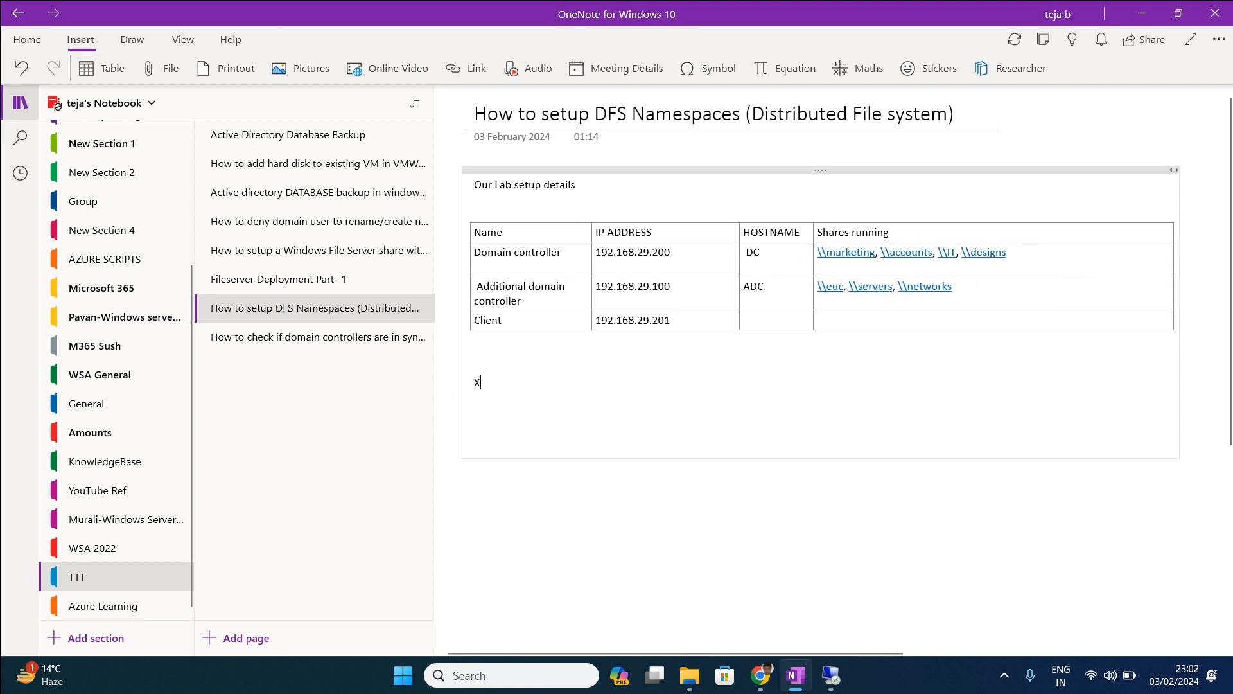
type("-person")
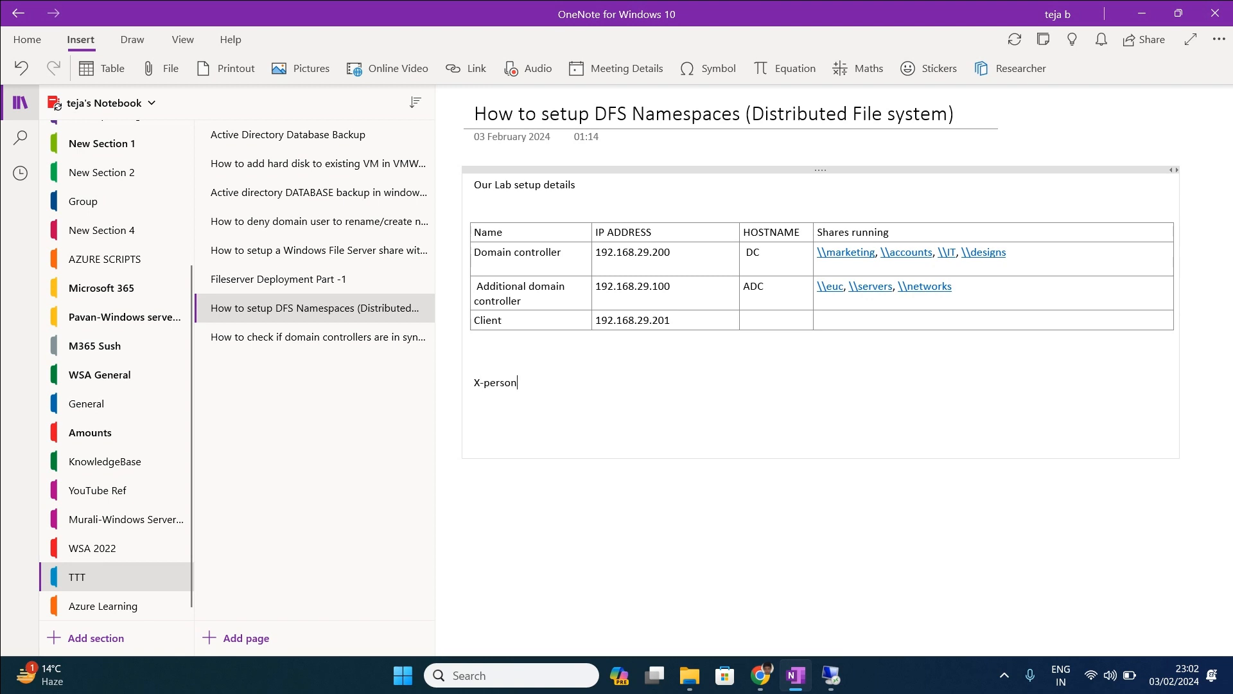
type(":")
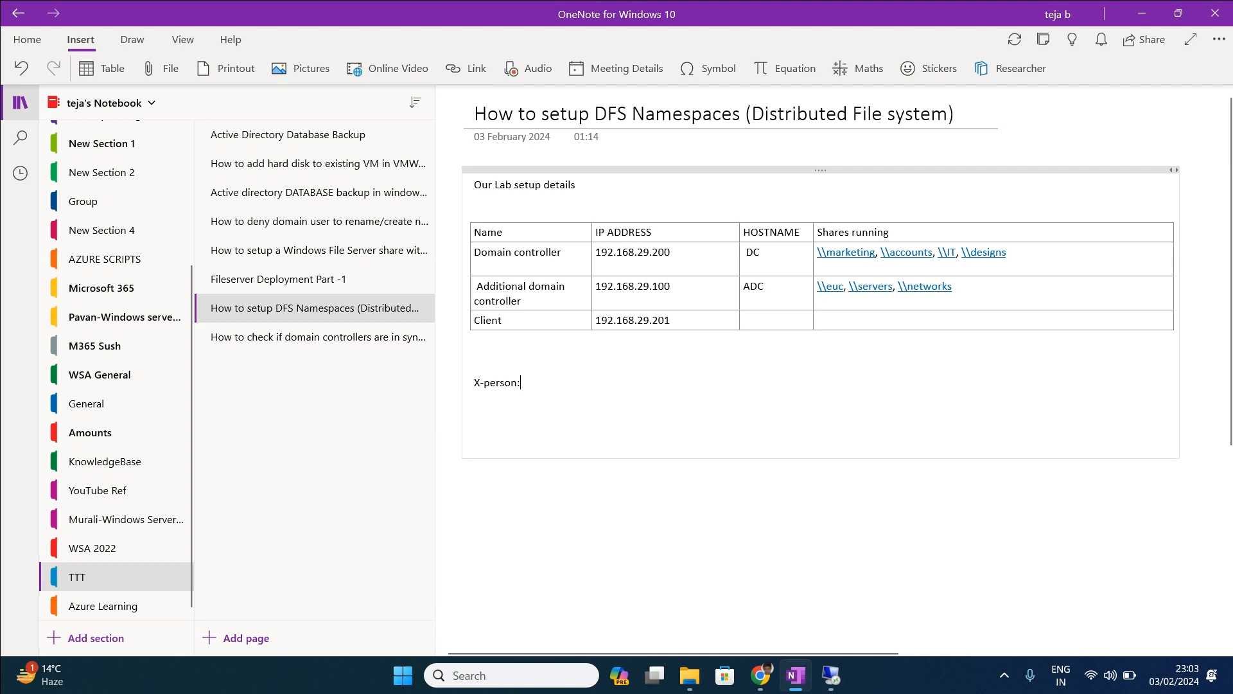
left_click_drag(671, 251, 596, 251)
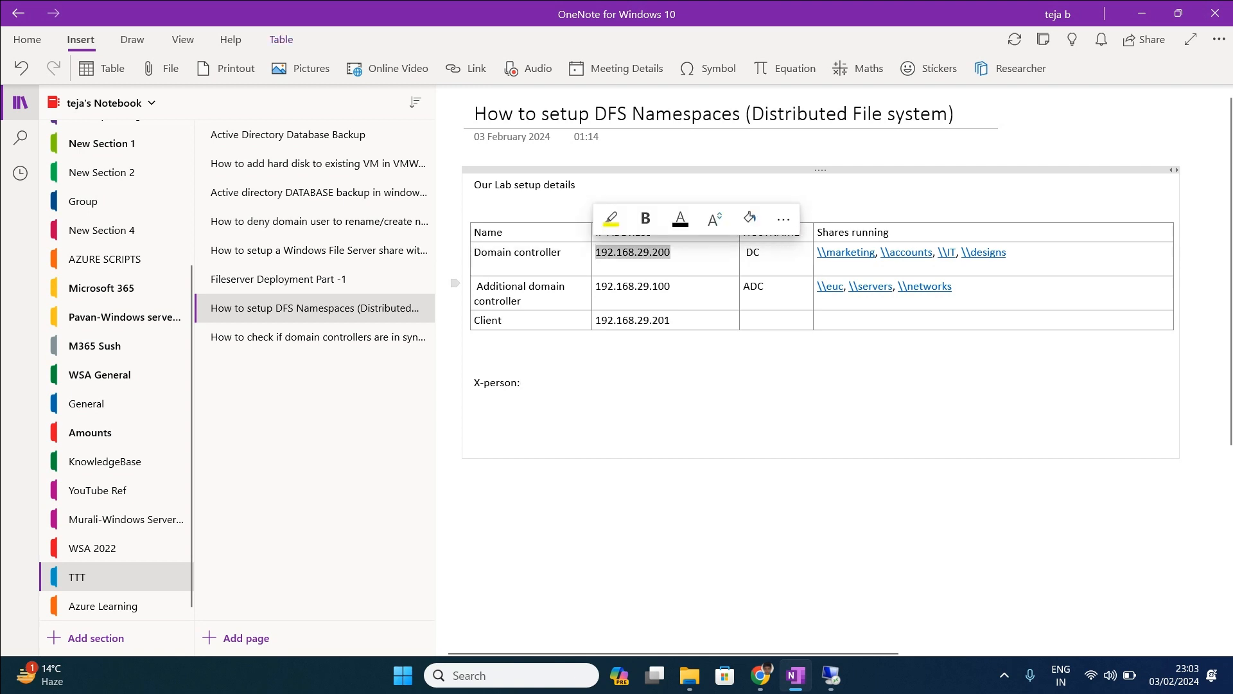
left_click_drag(693, 286, 596, 287)
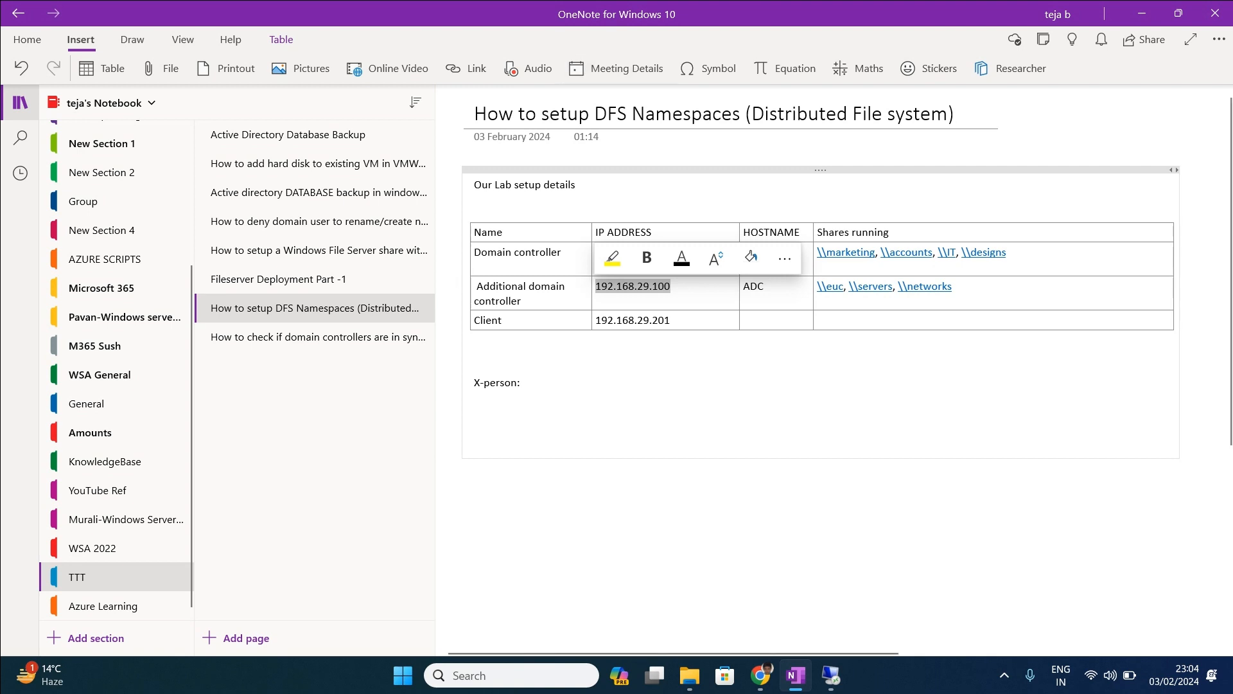
Extend the line to read 'X-person:\\TESLA.local\DFS1' and highlight the namespace path.
left_click_drag(633, 114, 741, 114)
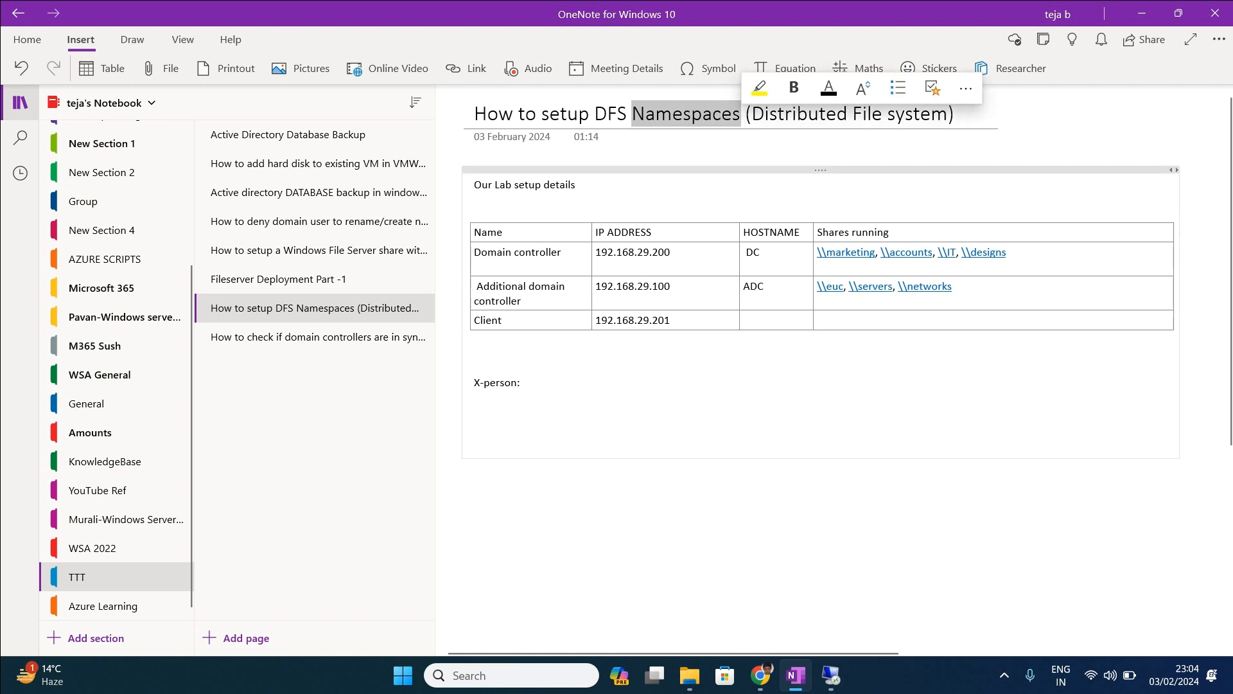
left_click(521, 382)
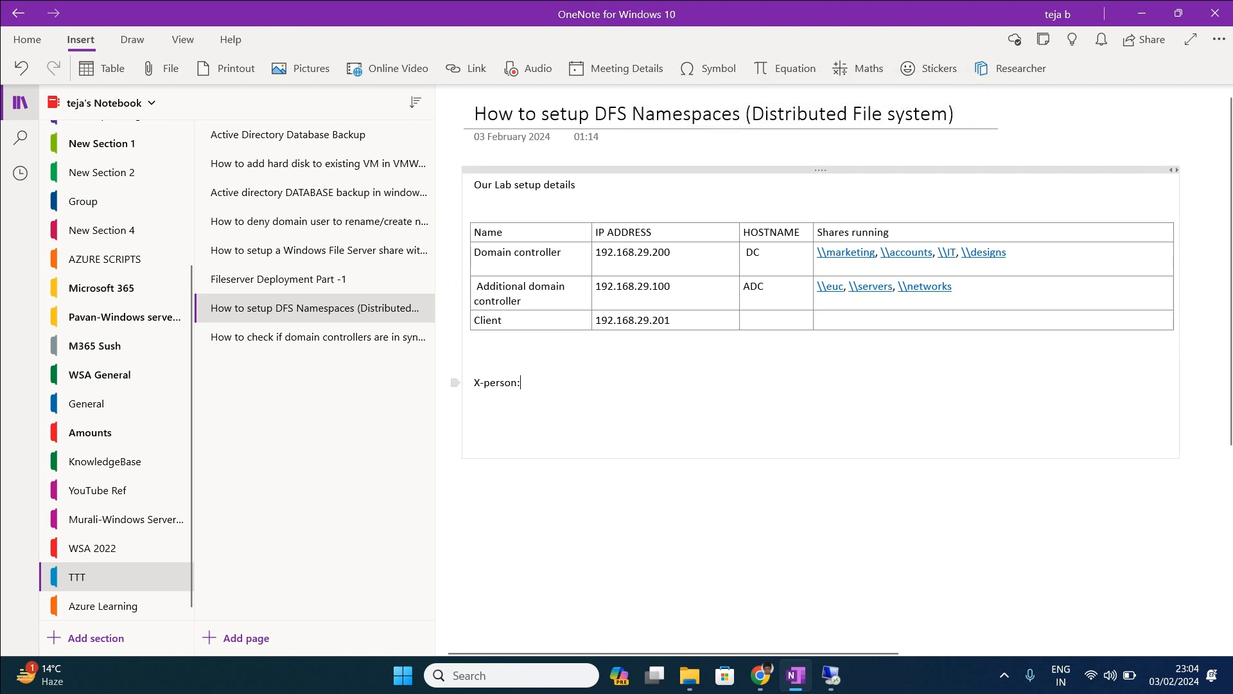
type("TESLA")
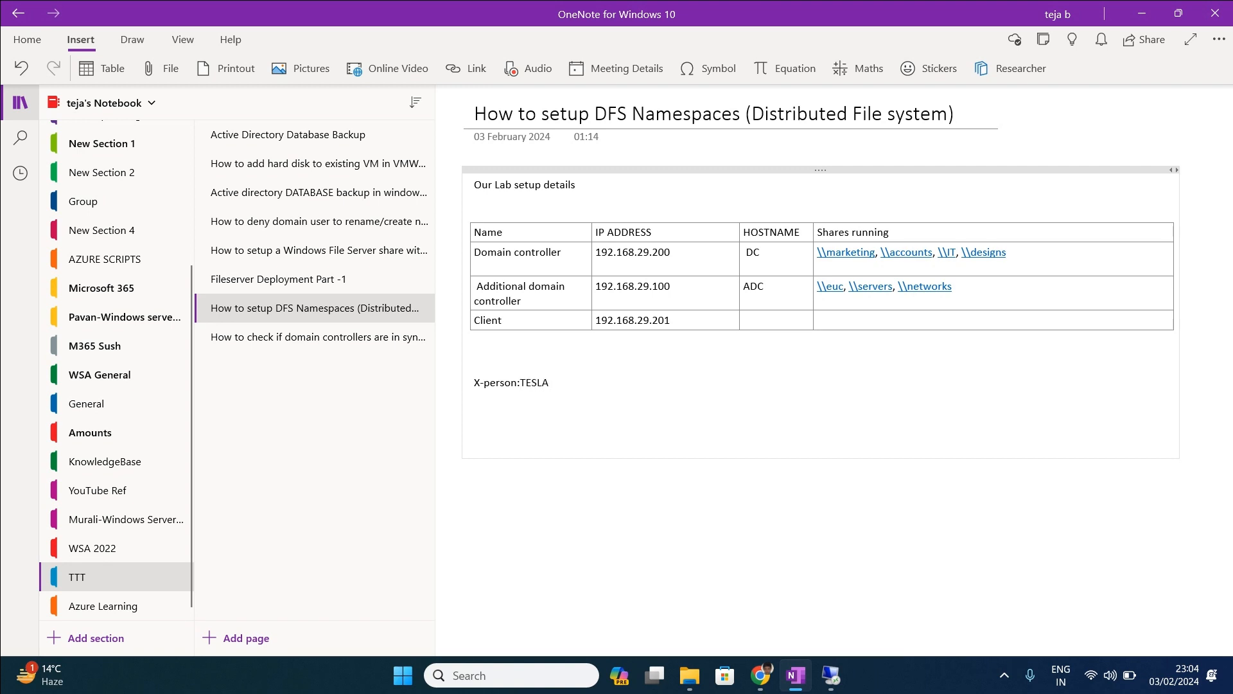
type(".local")
type("\\\\")
left_click(474, 396)
type("\\DFS1")
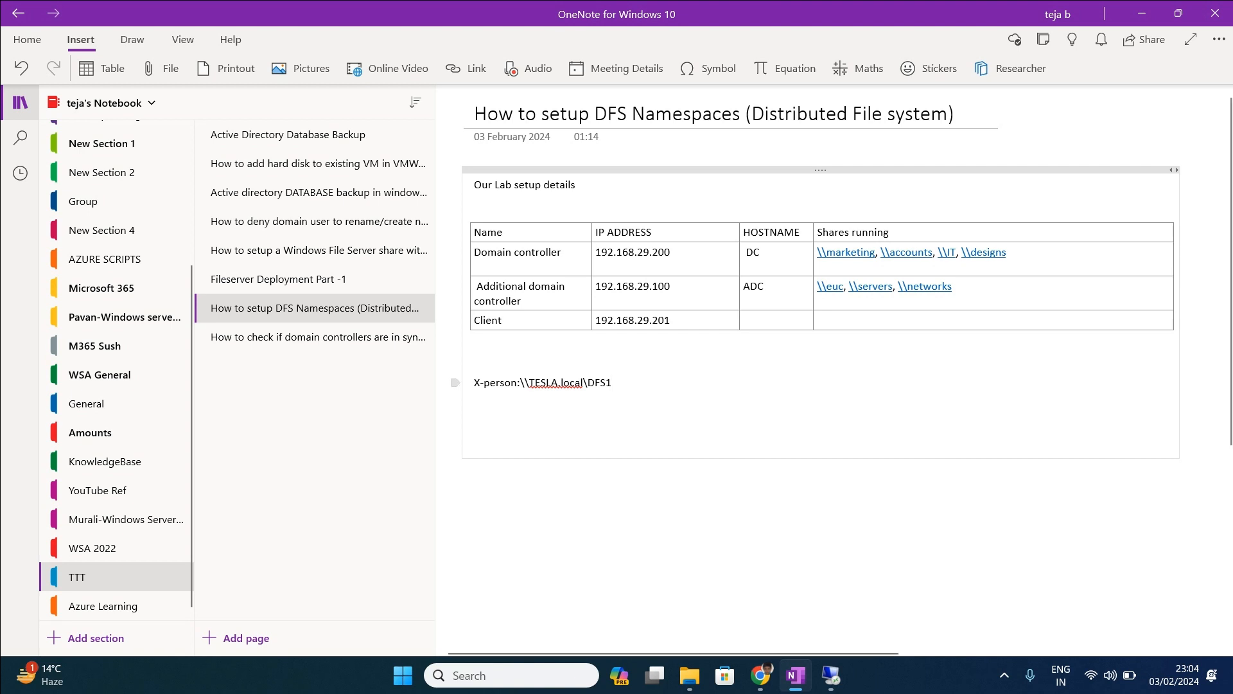
left_click_drag(612, 383, 521, 383)
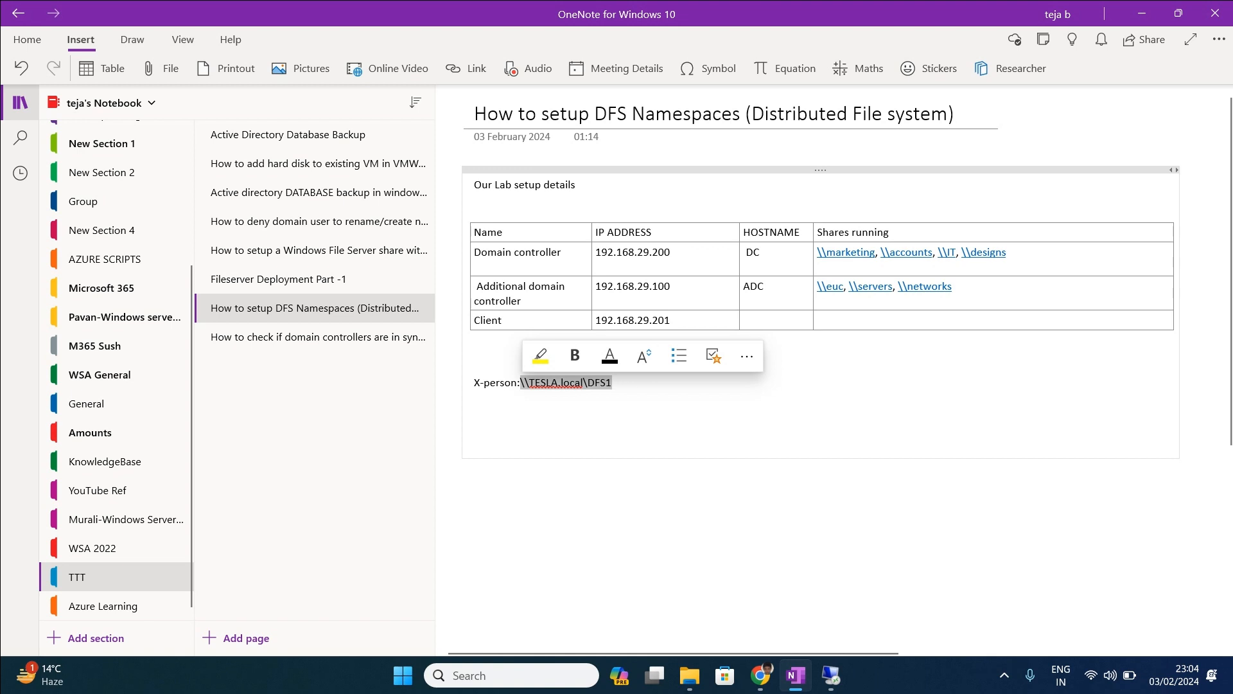
left_click(475, 457)
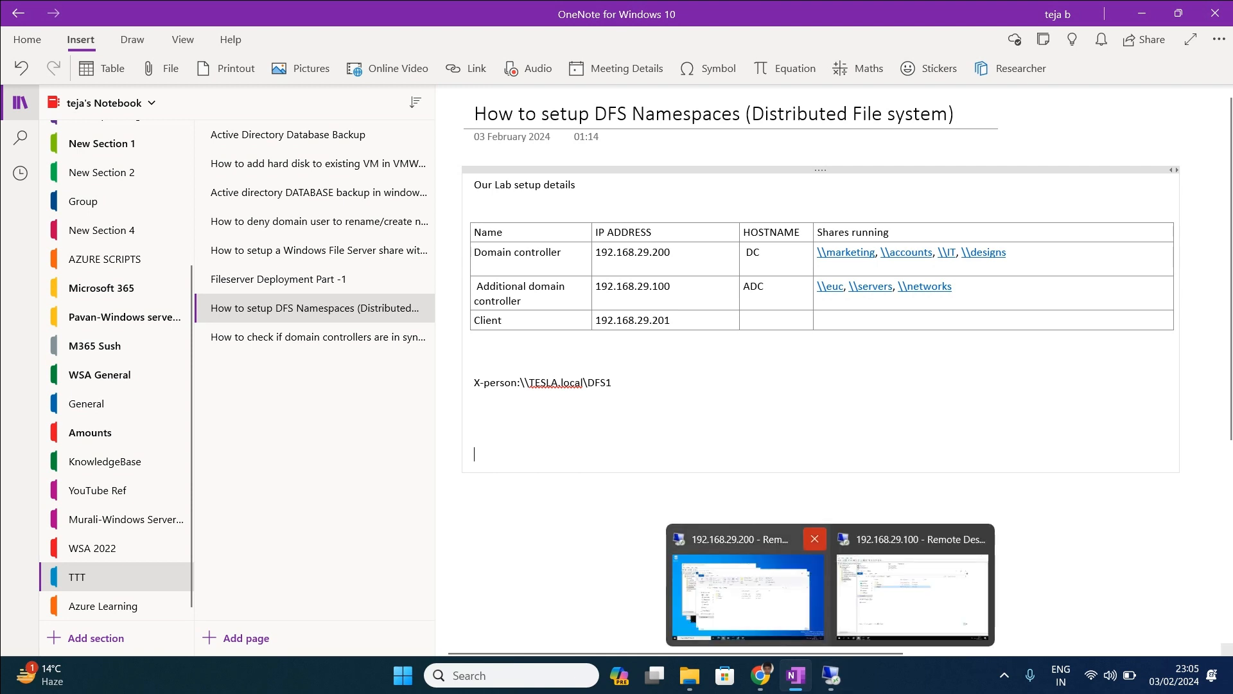
left_click_drag(597, 253, 673, 254)
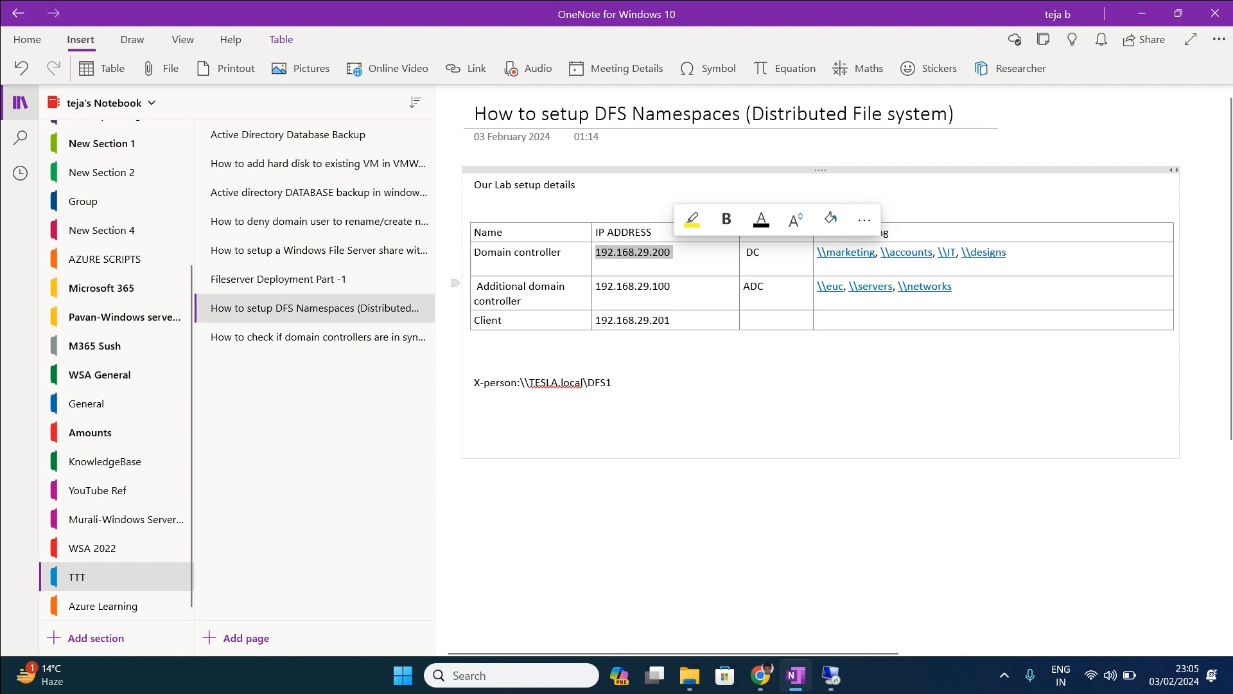
left_click_drag(596, 287, 681, 290)
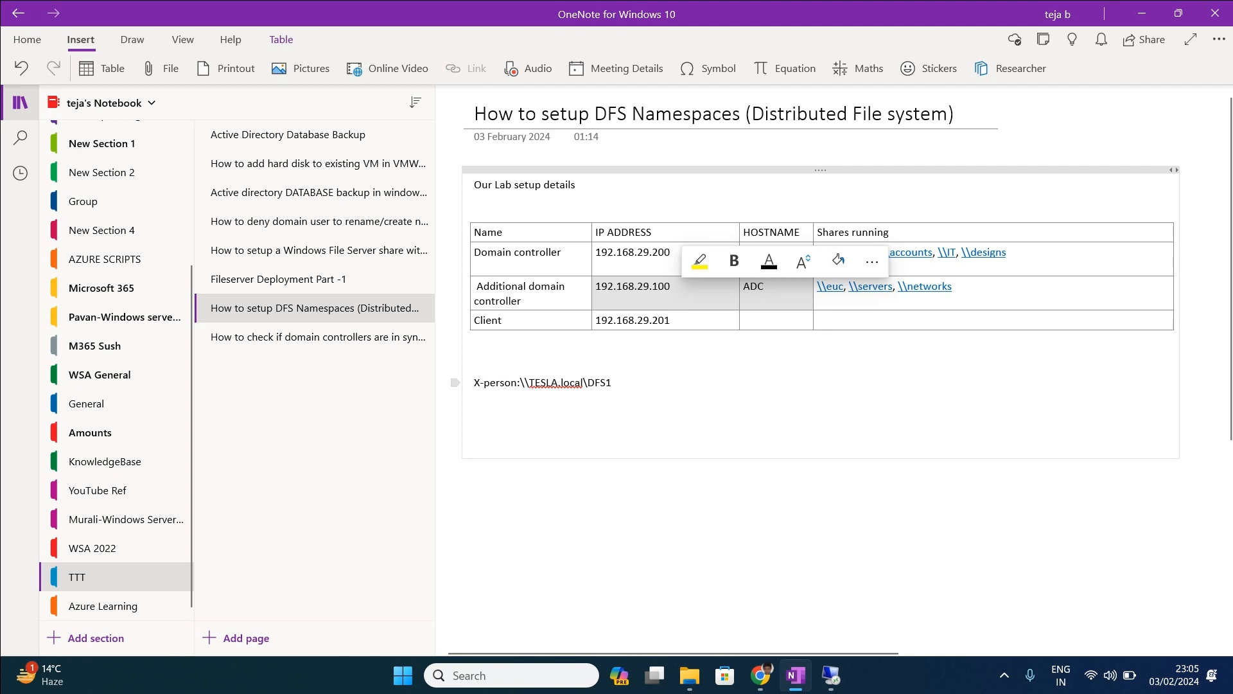
left_click(596, 253)
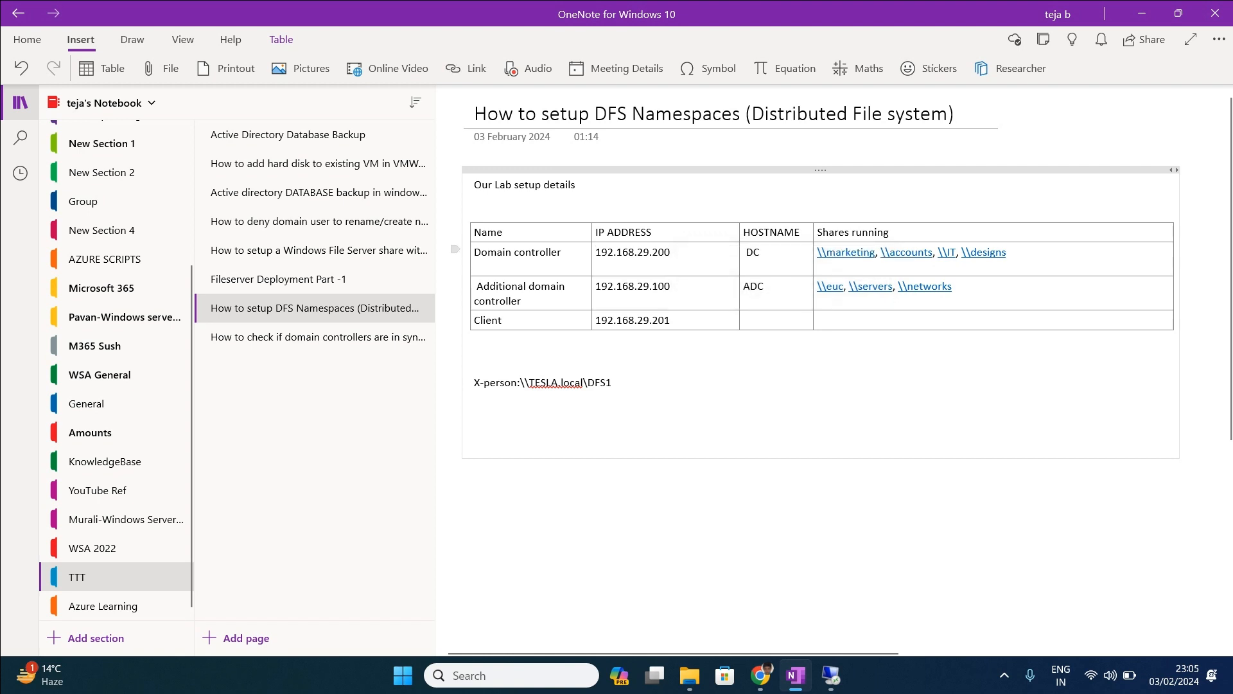
left_click_drag(596, 253, 771, 254)
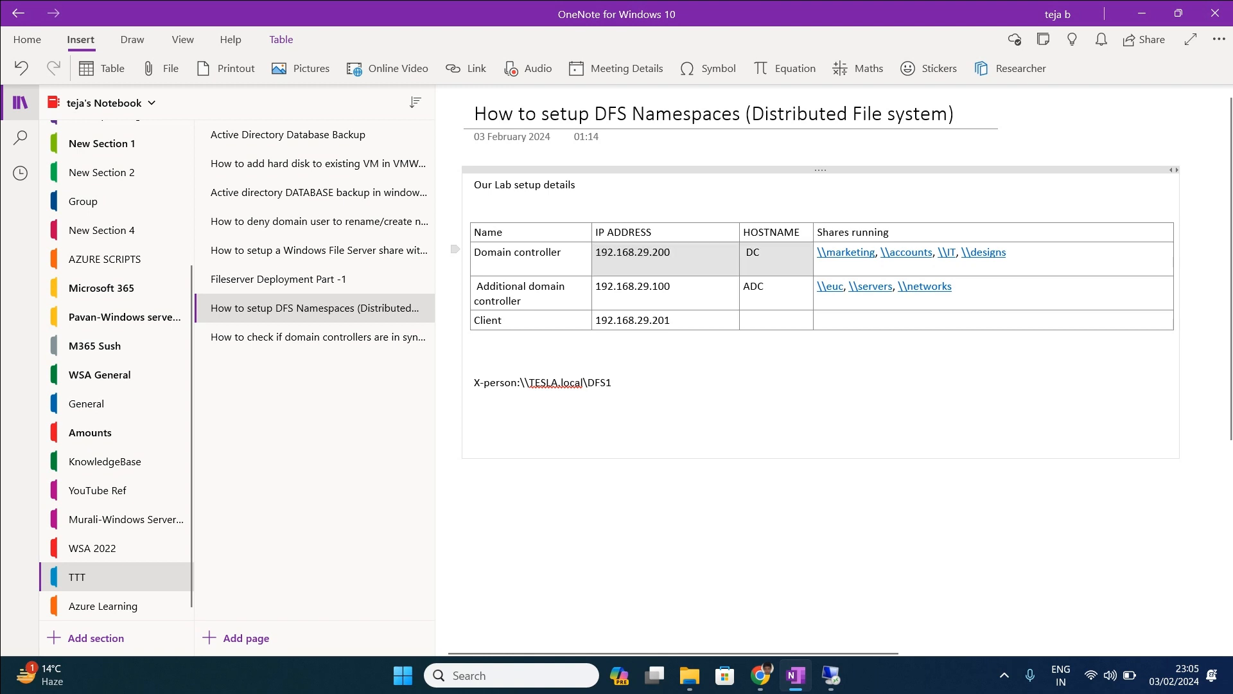
left_click_drag(1008, 253, 817, 252)
left_click_drag(953, 287, 816, 287)
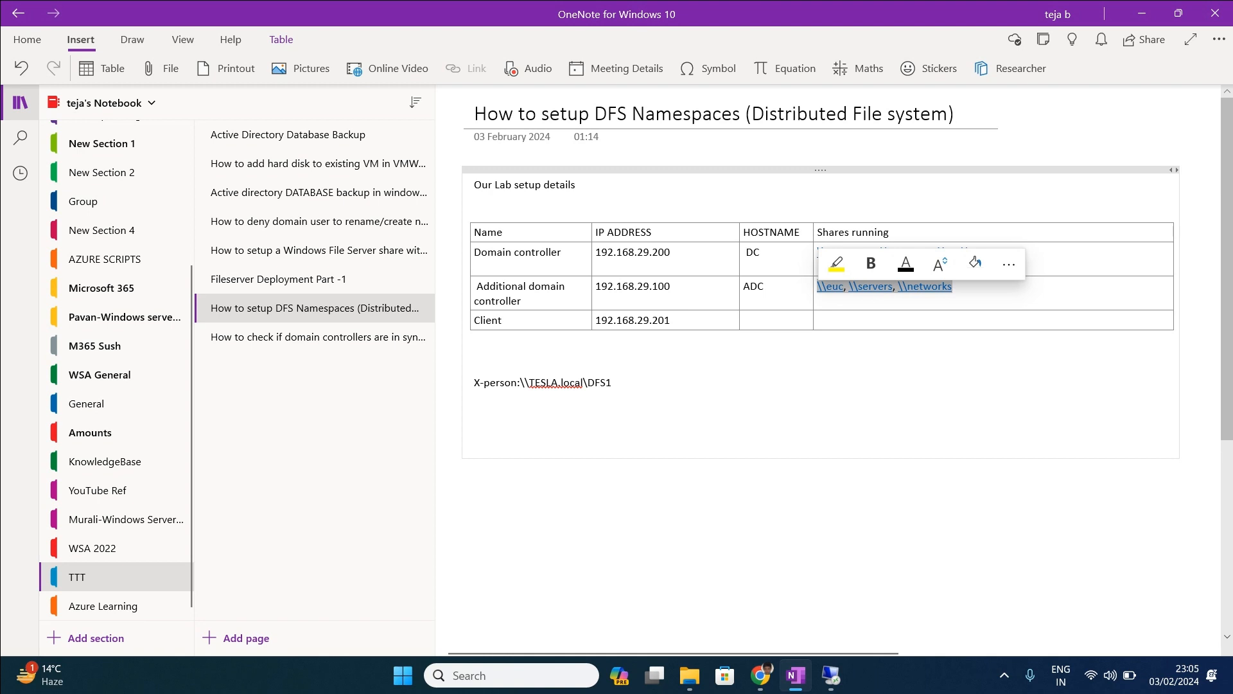
left_click(474, 424)
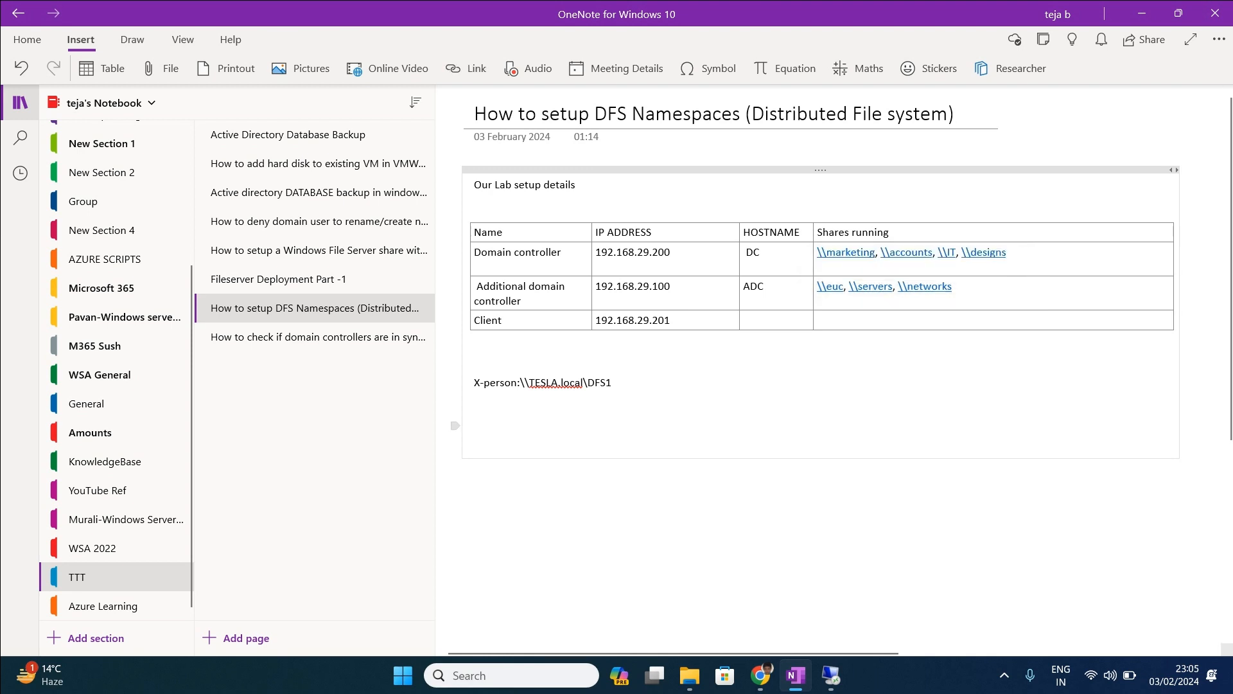
left_click(831, 675)
On the 192.168.29.200 session, close the Shares, AD Users and Computers, Sites and Services and command prompt windows.
left_click(748, 588)
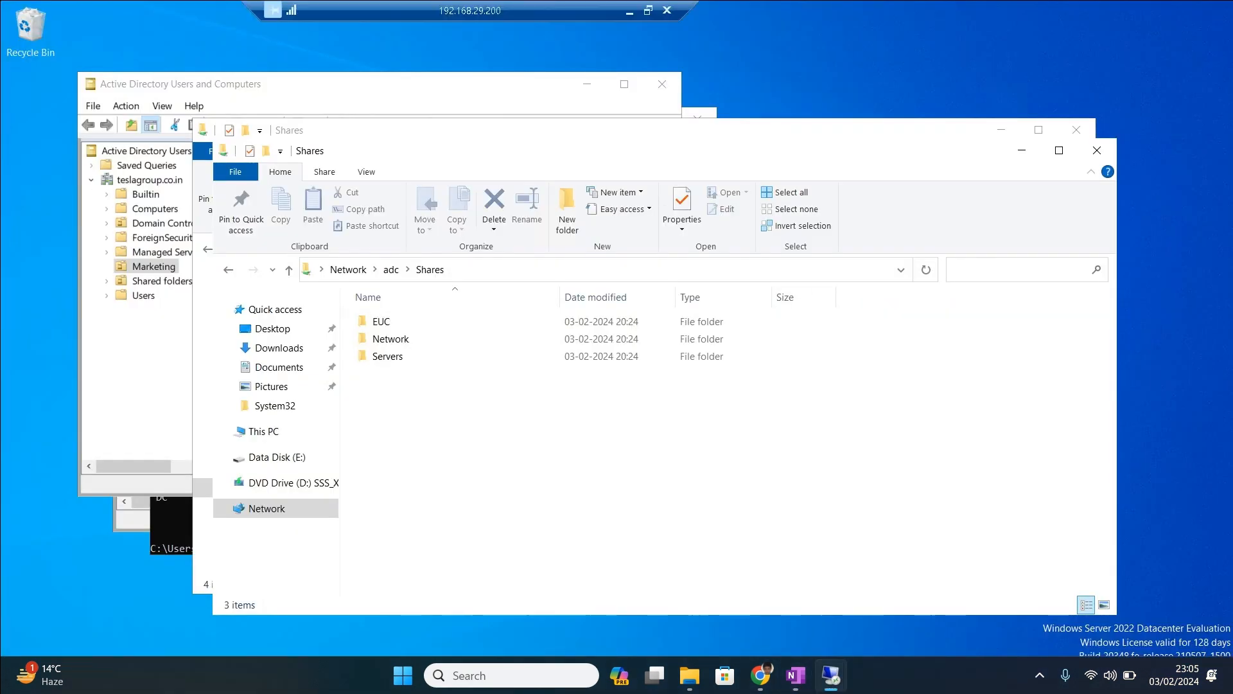
left_click(1089, 149)
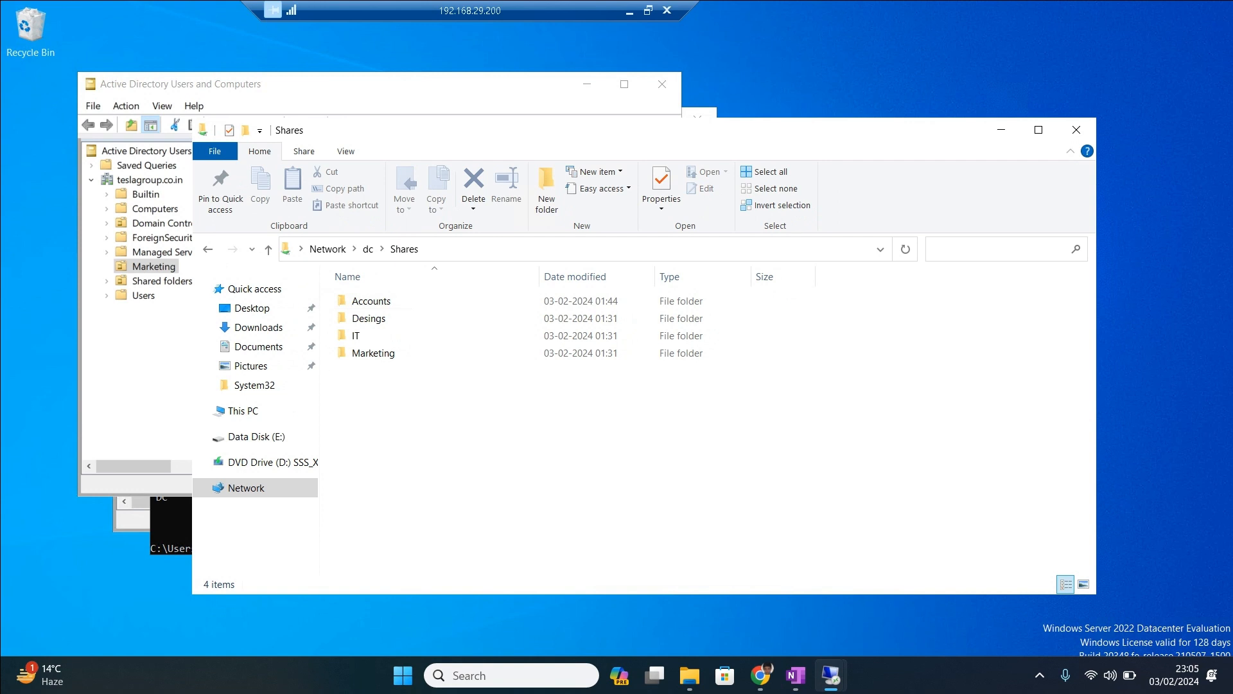
left_click(1078, 130)
left_click(662, 85)
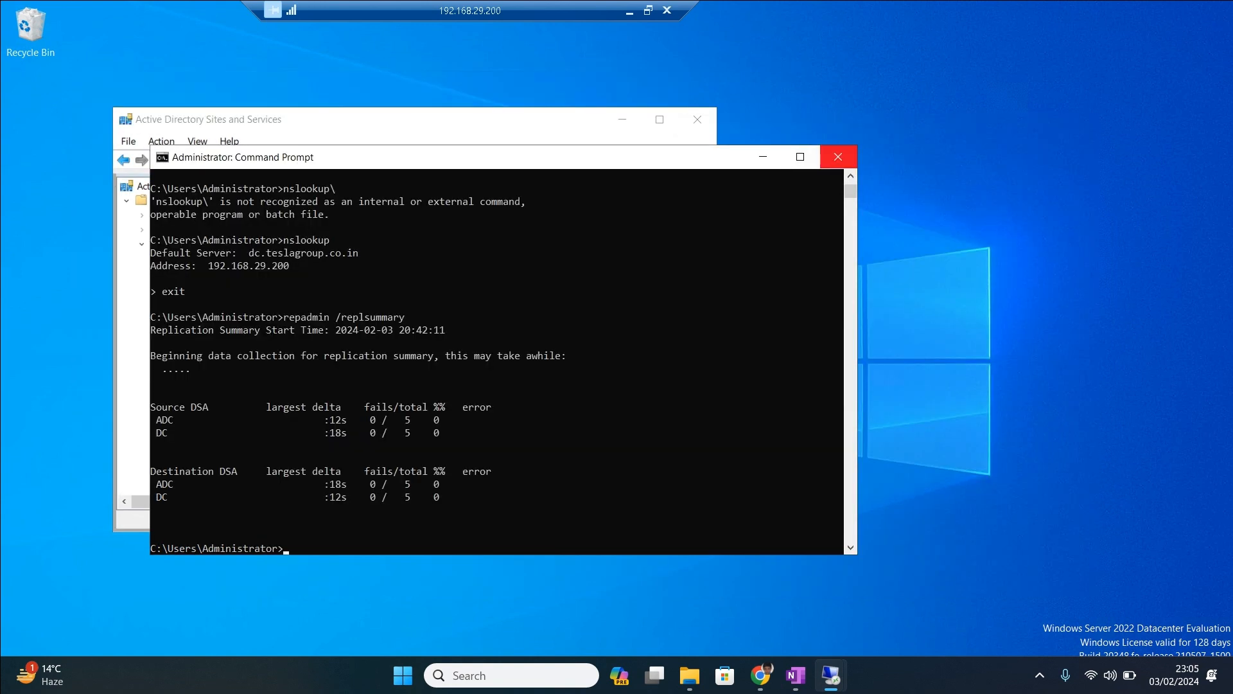
left_click(838, 157)
left_click(697, 119)
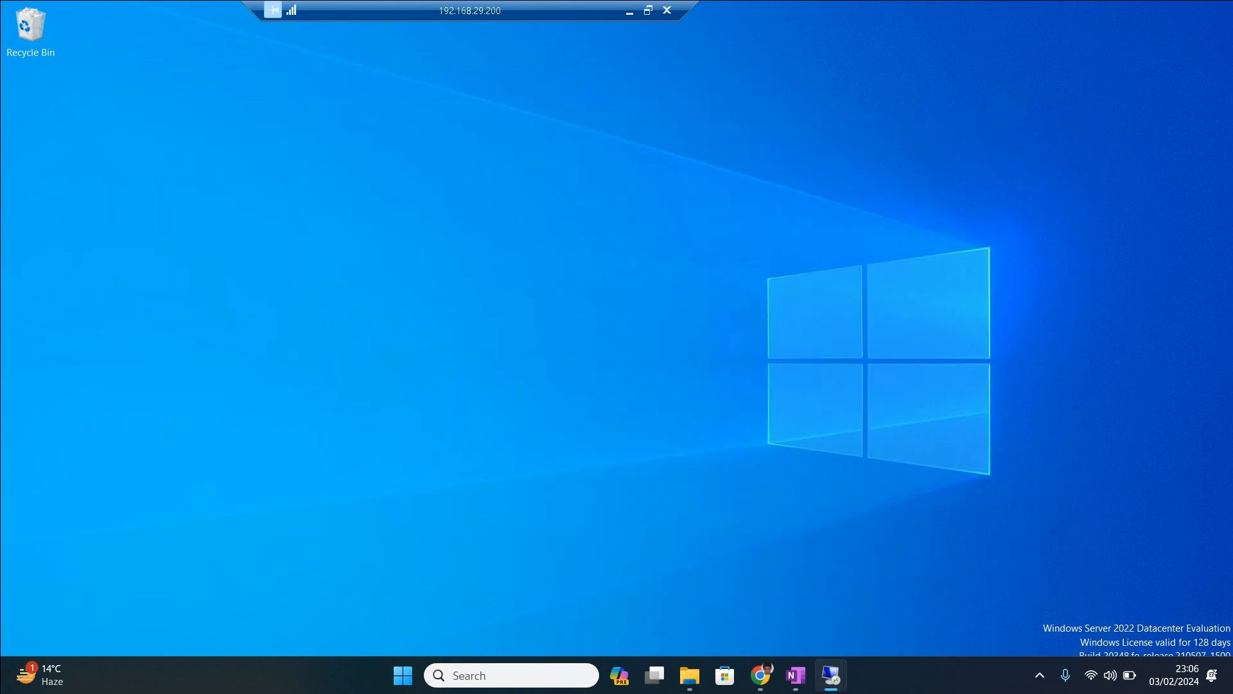
left_click(403, 675)
left_click(403, 676)
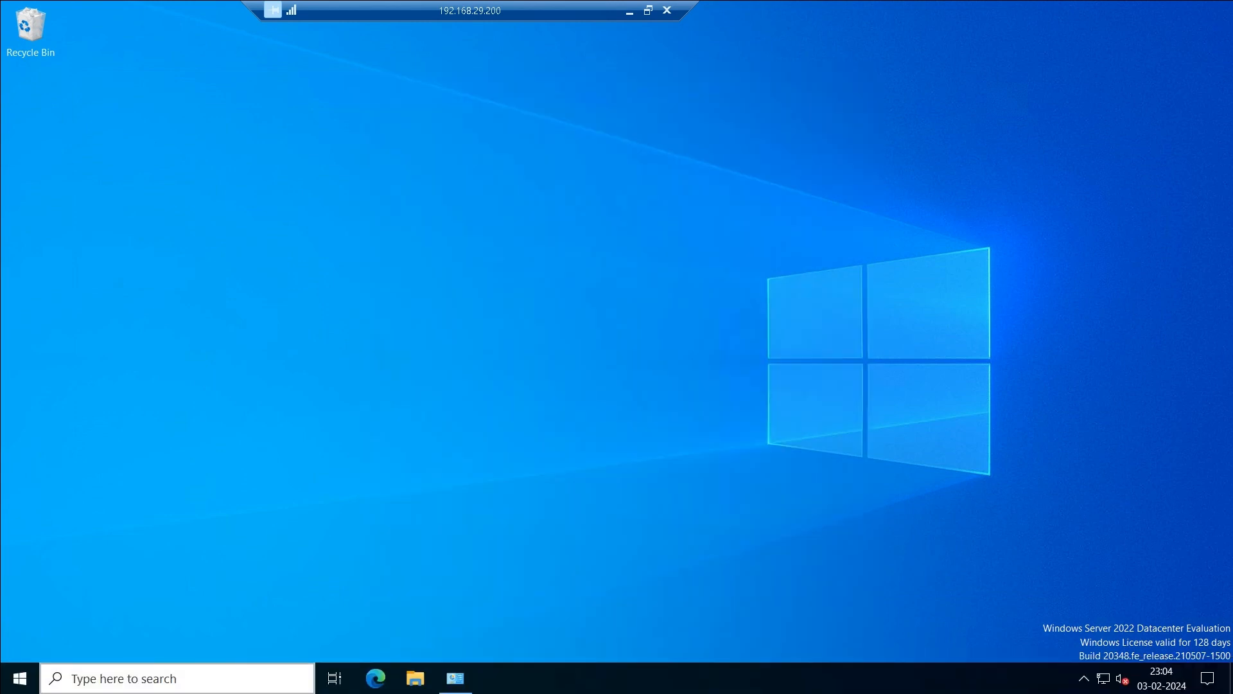
Open \\dc's Shares folder via Run and move its window up and left.
left_click(177, 679)
type("ru")
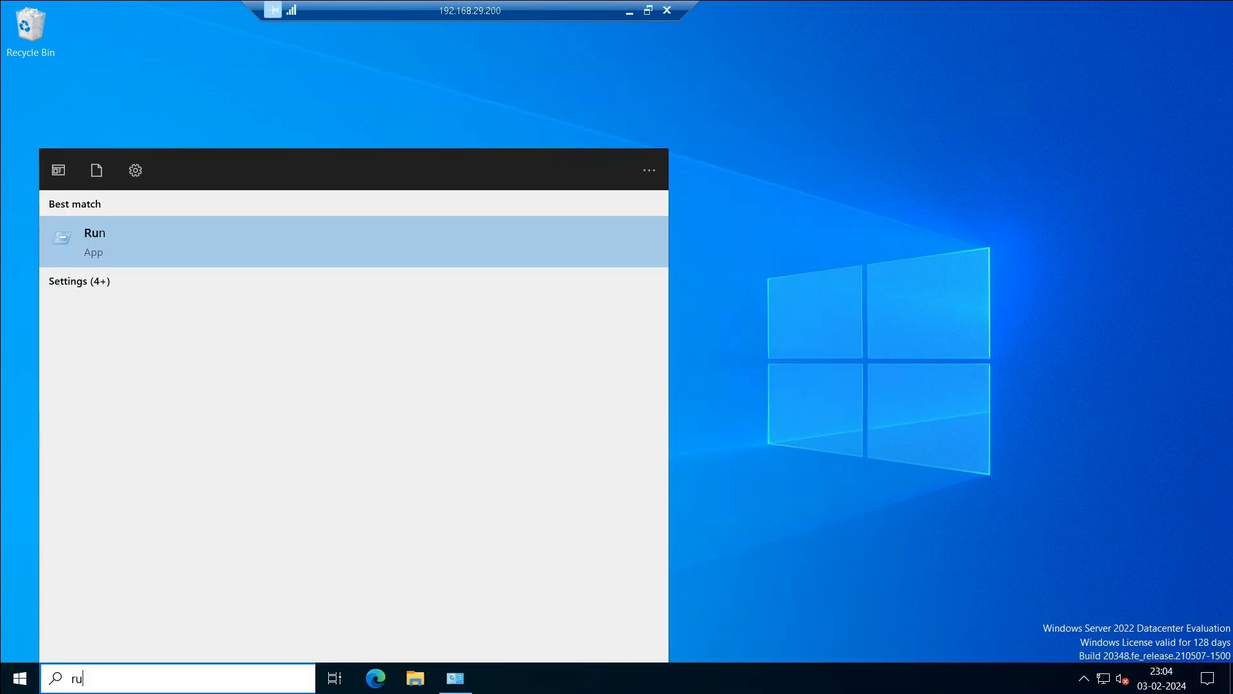
type("n")
key("Return")
type("\\\\dc")
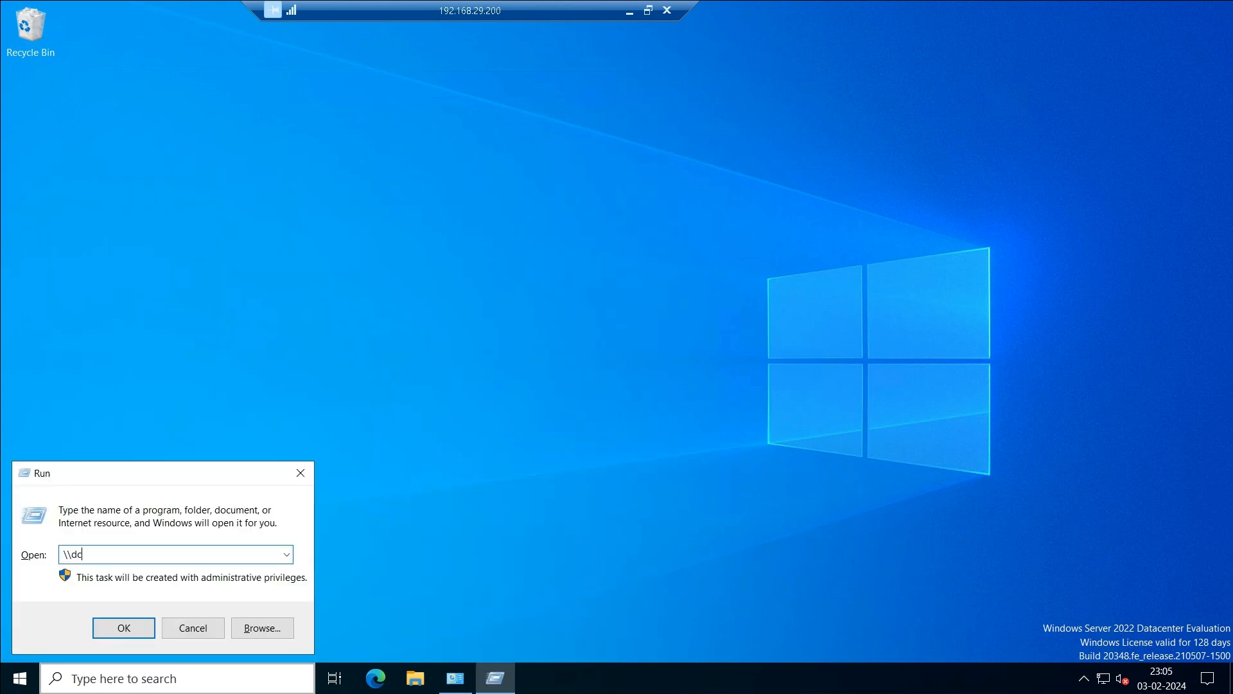
key("Return")
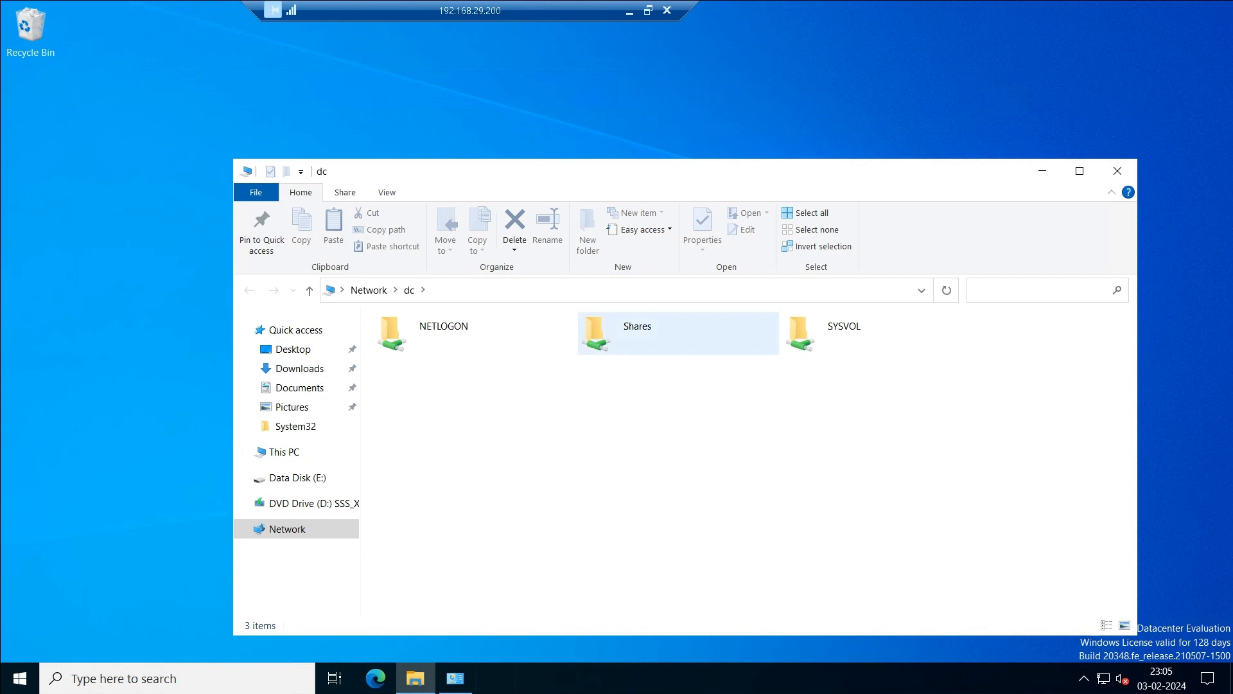
double_click(617, 333)
left_click_drag(427, 475, 428, 335)
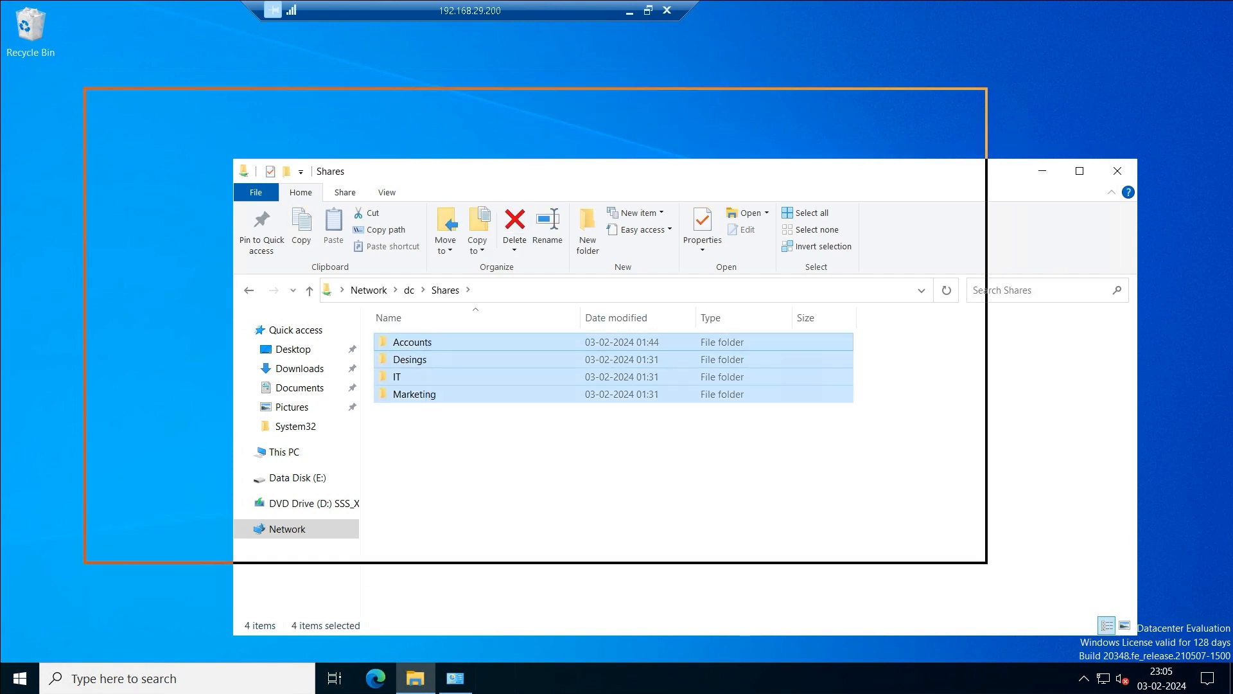
left_click_drag(418, 101, 385, 80)
Open \\adc's Shares folder through Run in a second, enlarged window.
left_click(20, 678)
right_click(20, 678)
left_click(40, 611)
type("\\adc")
key("Return")
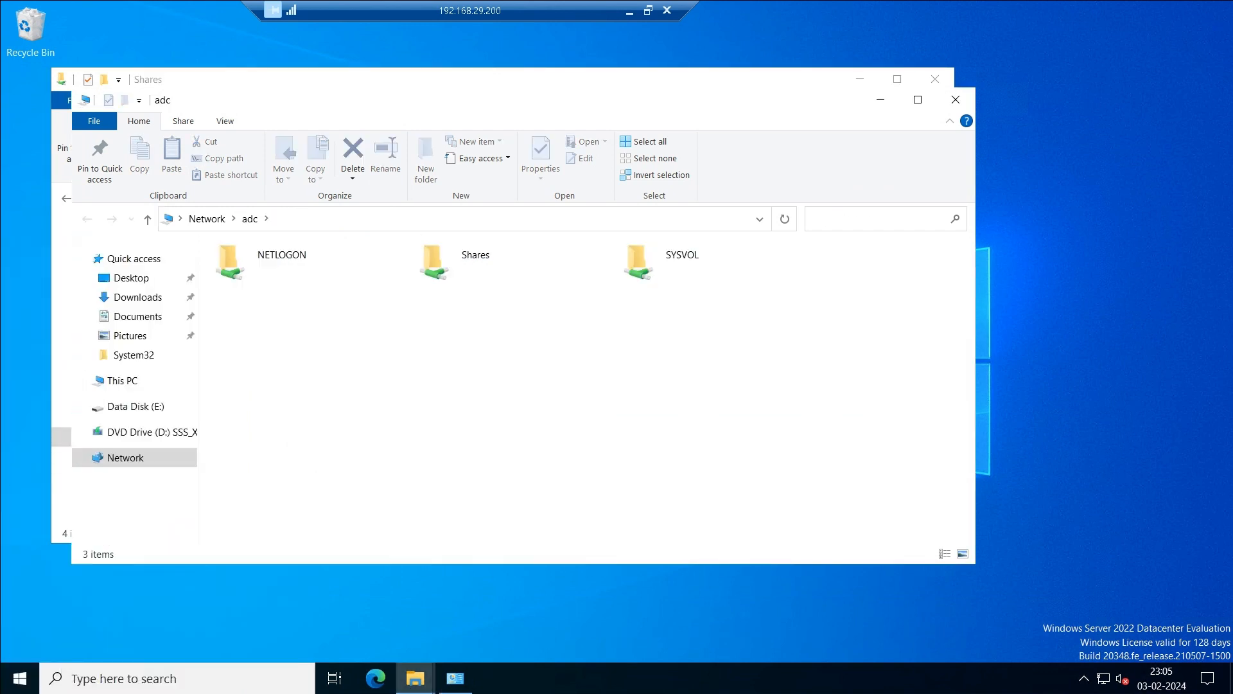
double_click(475, 255)
left_click_drag(501, 89, 989, 94)
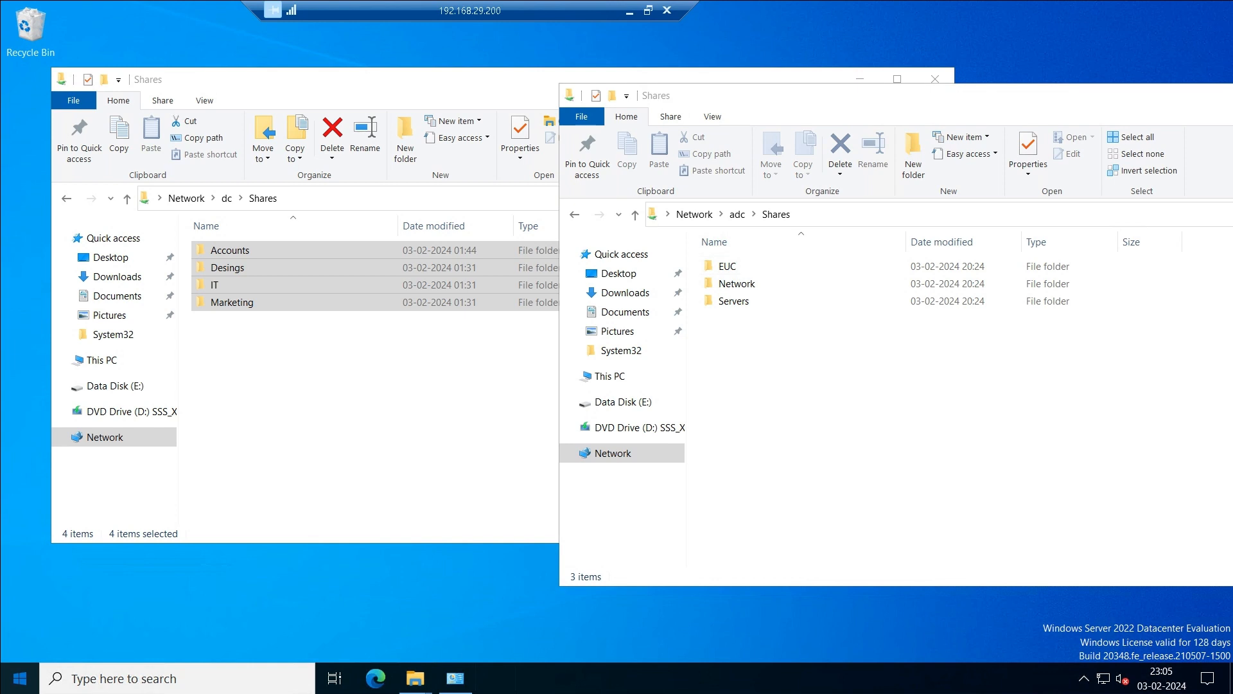
Launch the Add Roles and Features wizard with role-based installation on dc.teslagroup.co.in.
left_click(20, 679)
left_click(301, 228)
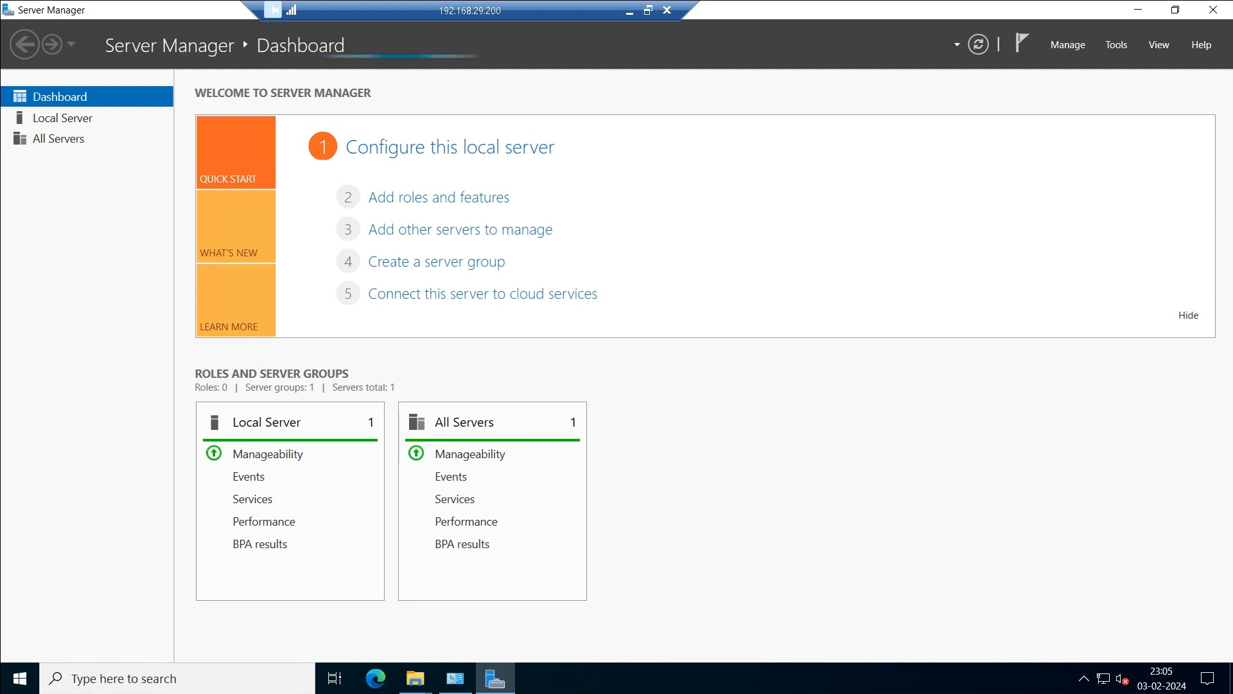
left_click(1068, 44)
left_click(1092, 65)
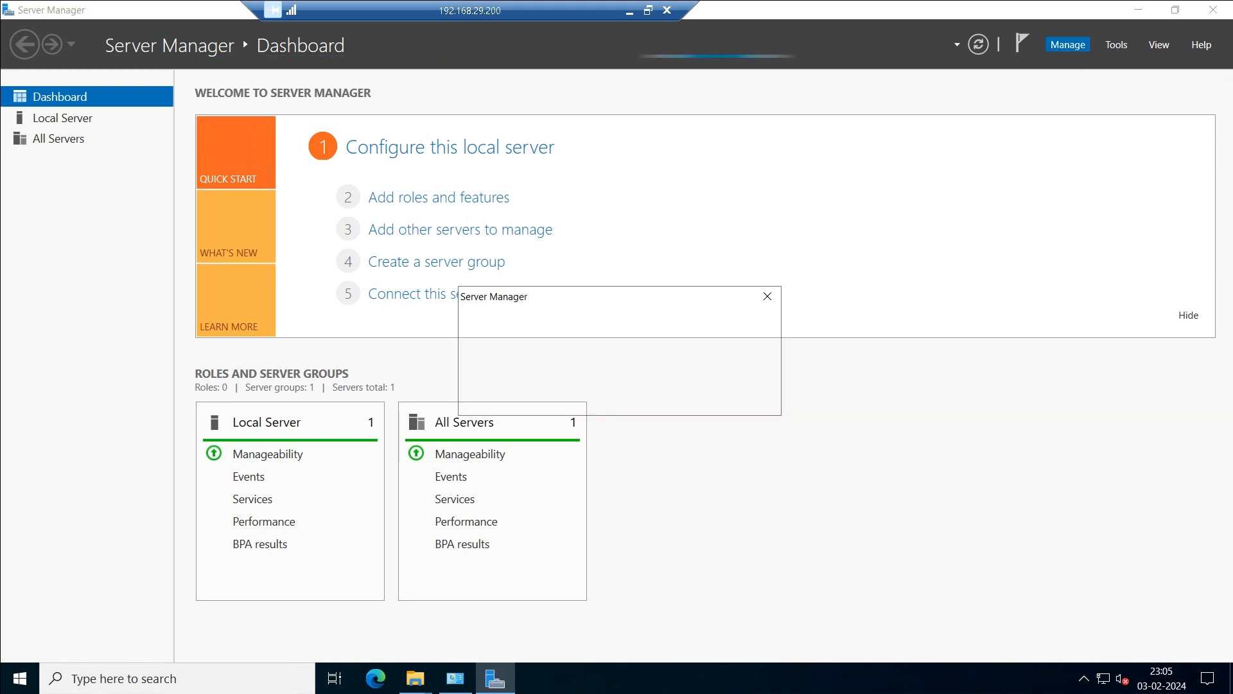
left_click(735, 394)
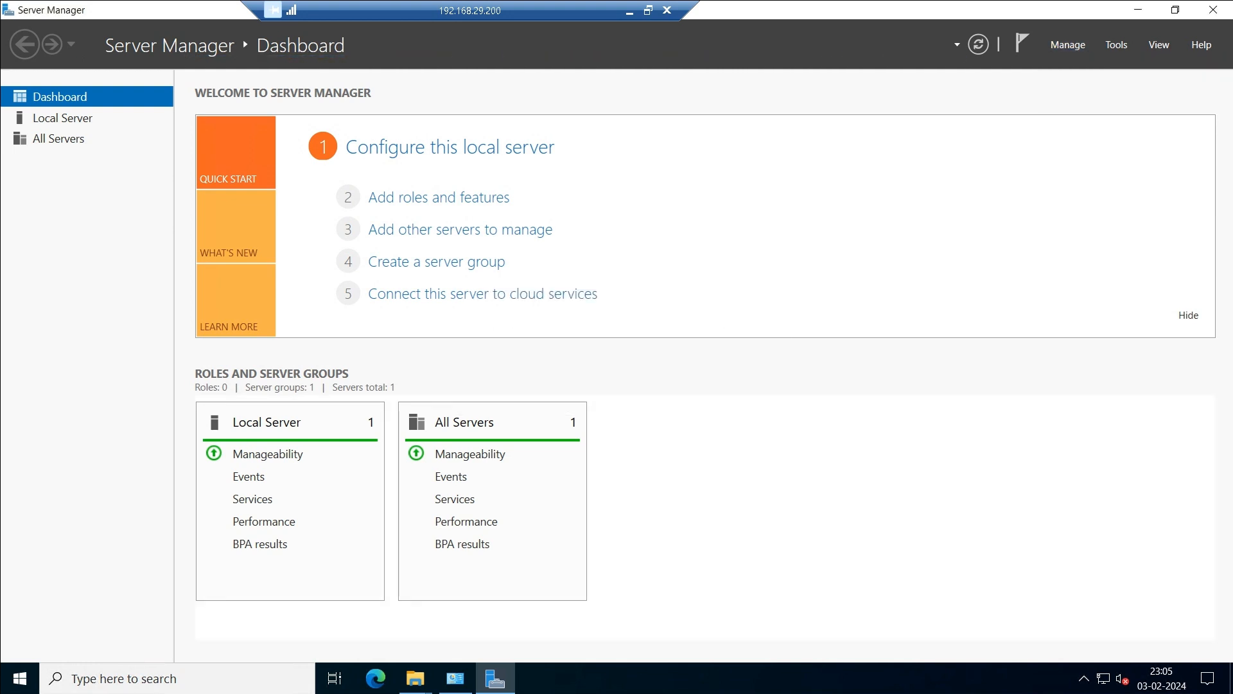
left_click(1068, 45)
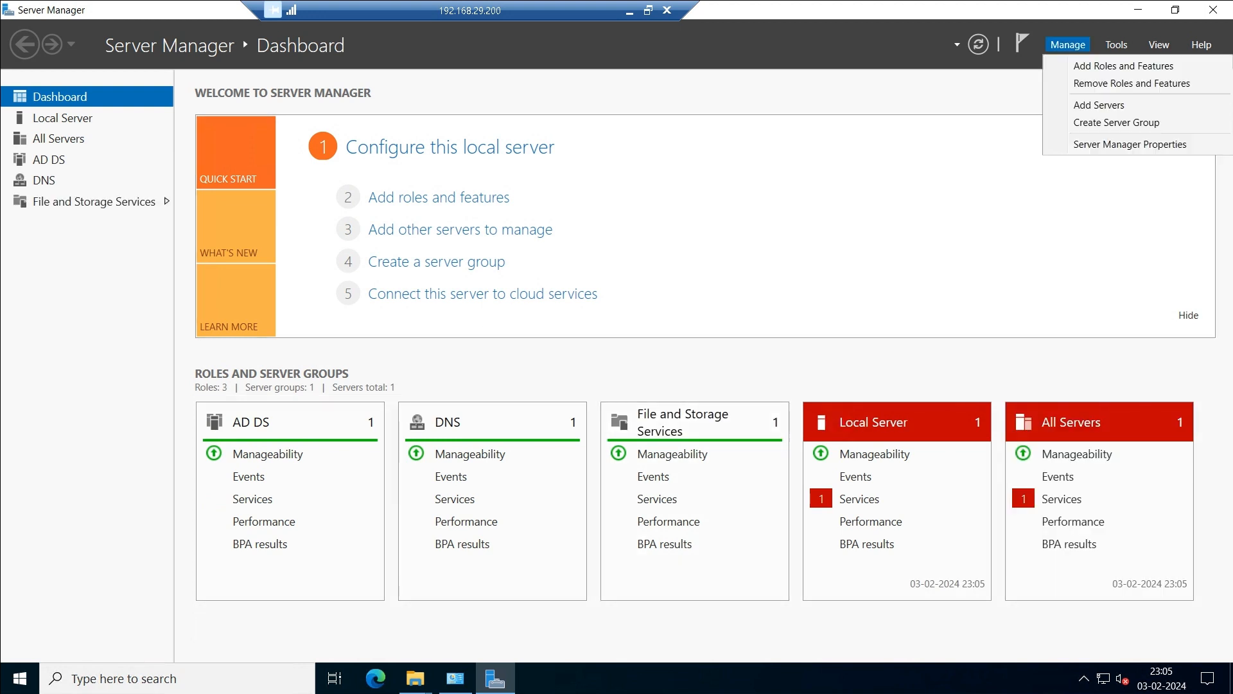
left_click(1123, 65)
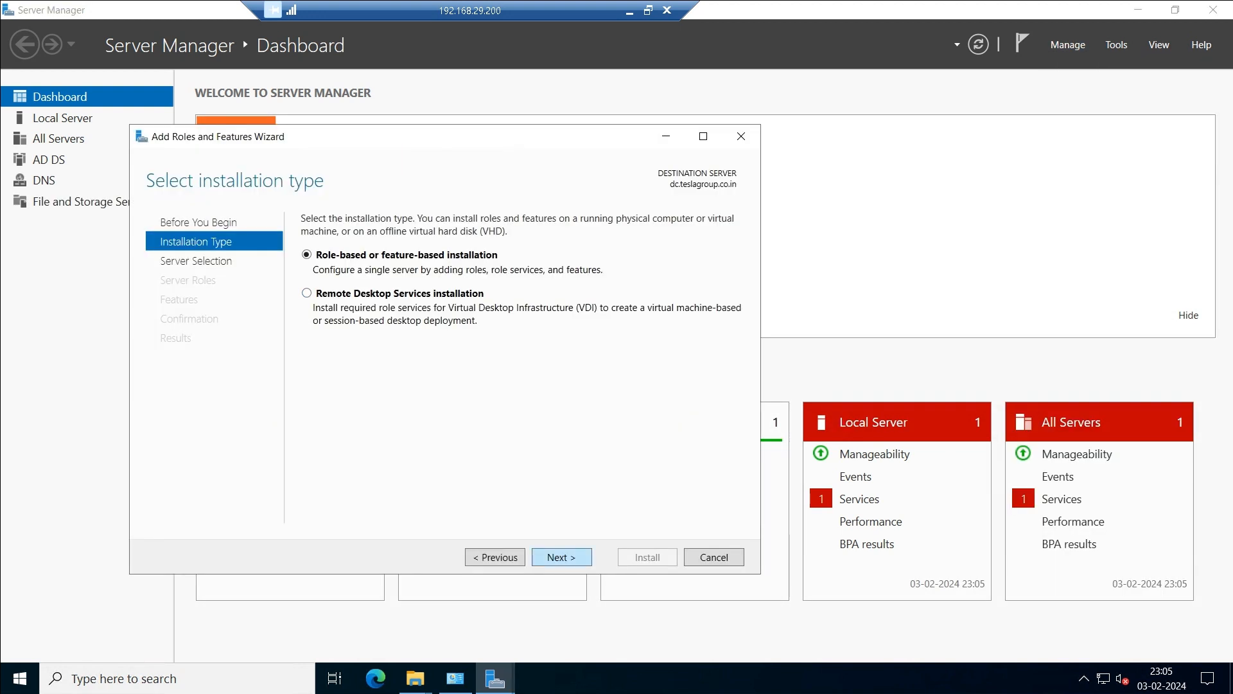
left_click(562, 557)
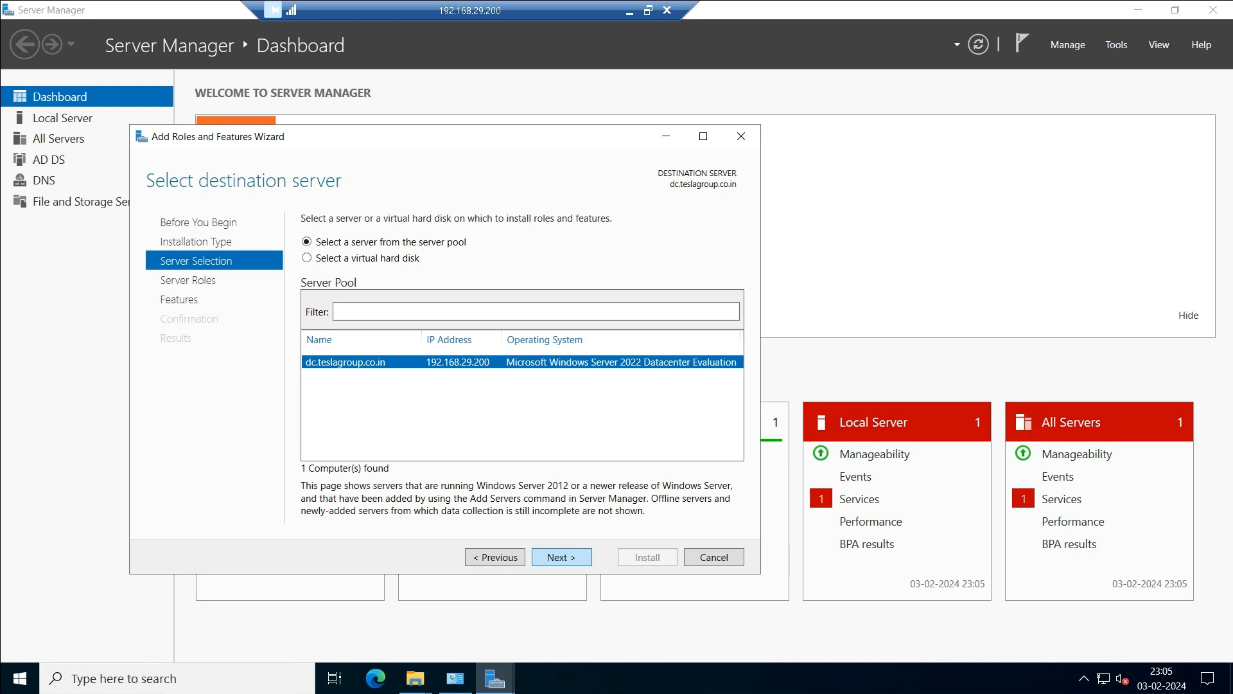
left_click(562, 557)
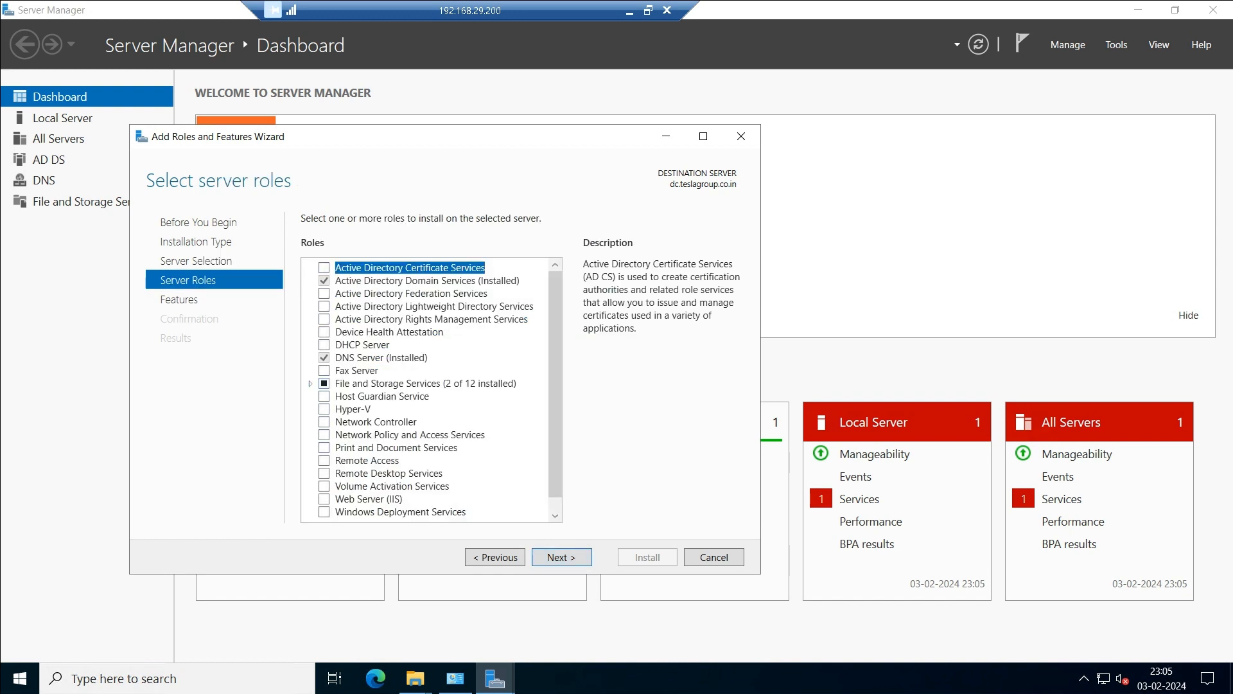
Select DFS Namespaces under File and iSCSI Services, adding the required DFS Management Tools.
left_click(310, 384)
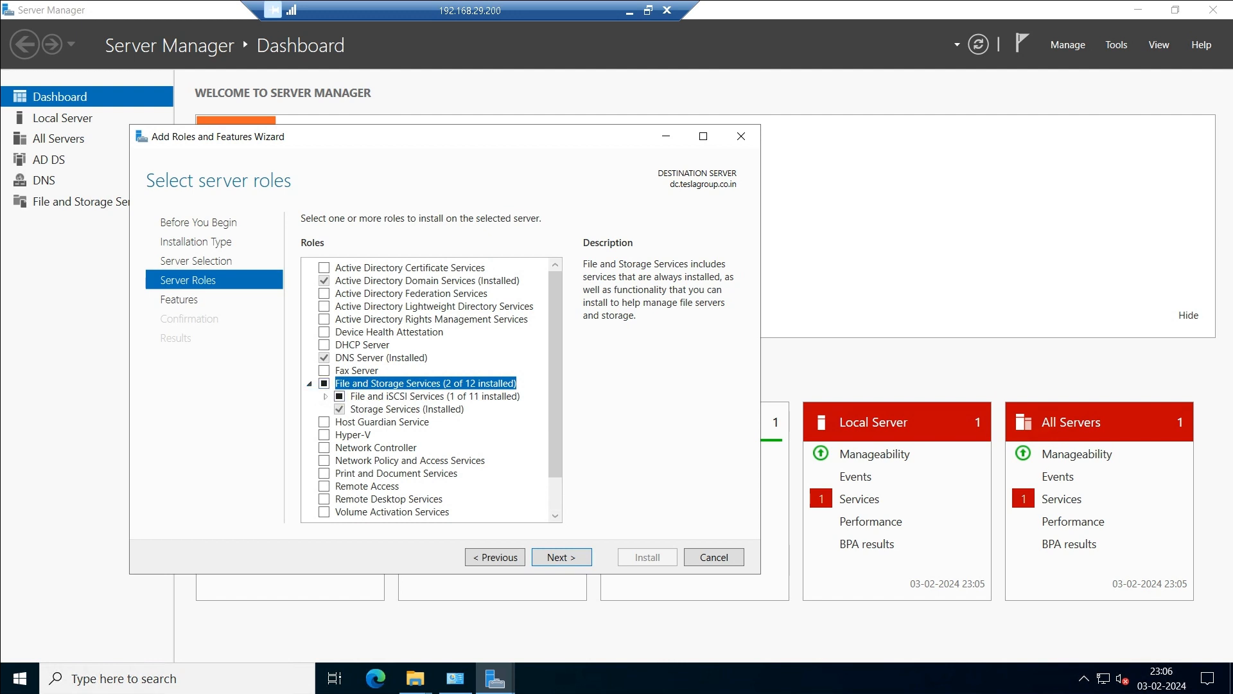
left_click(326, 396)
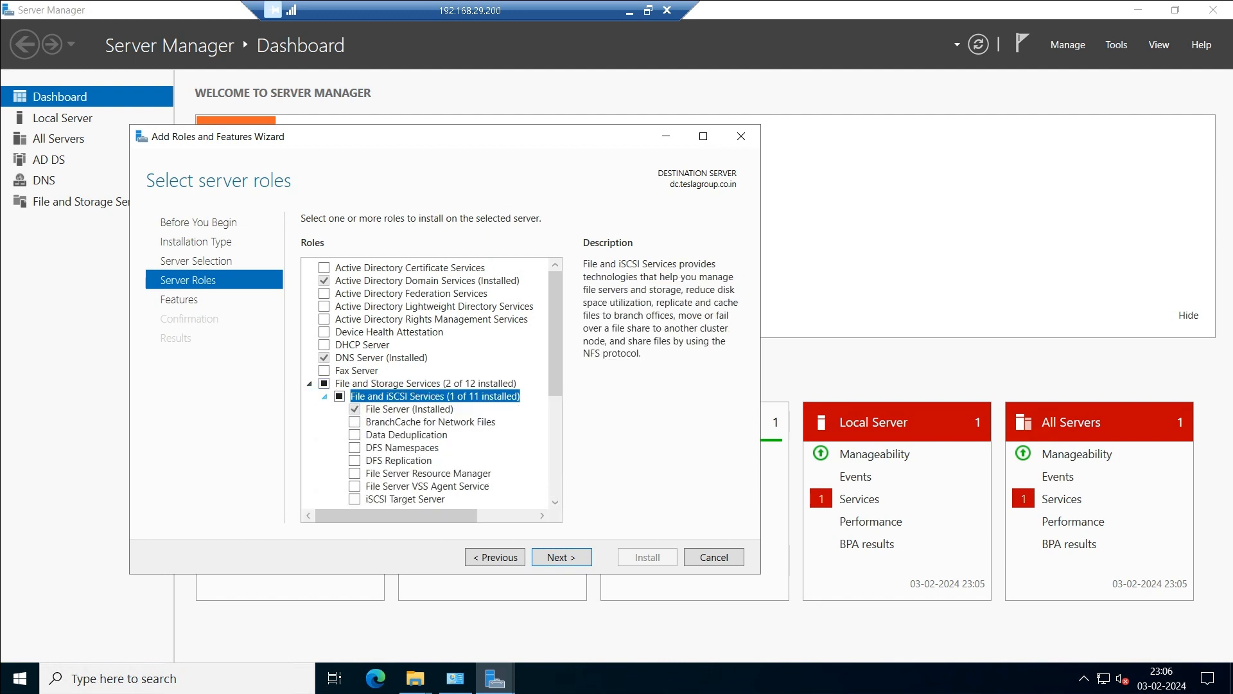
scroll(430, 384, "down", 1)
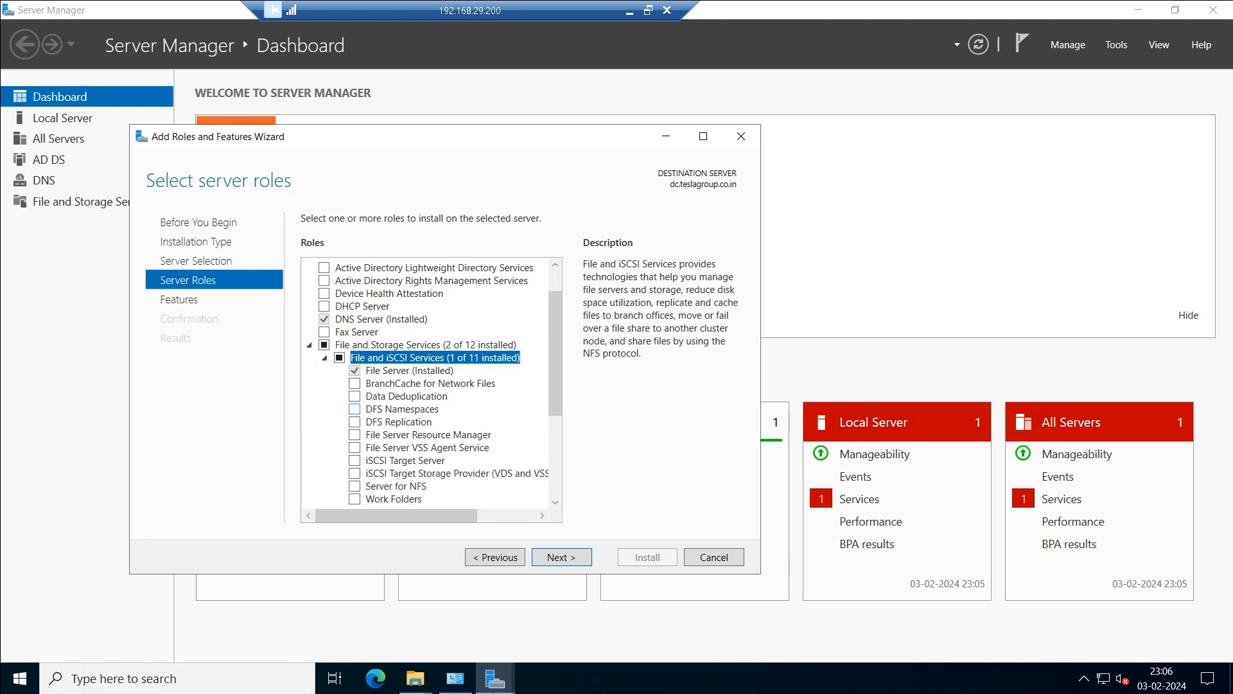
left_click(355, 408)
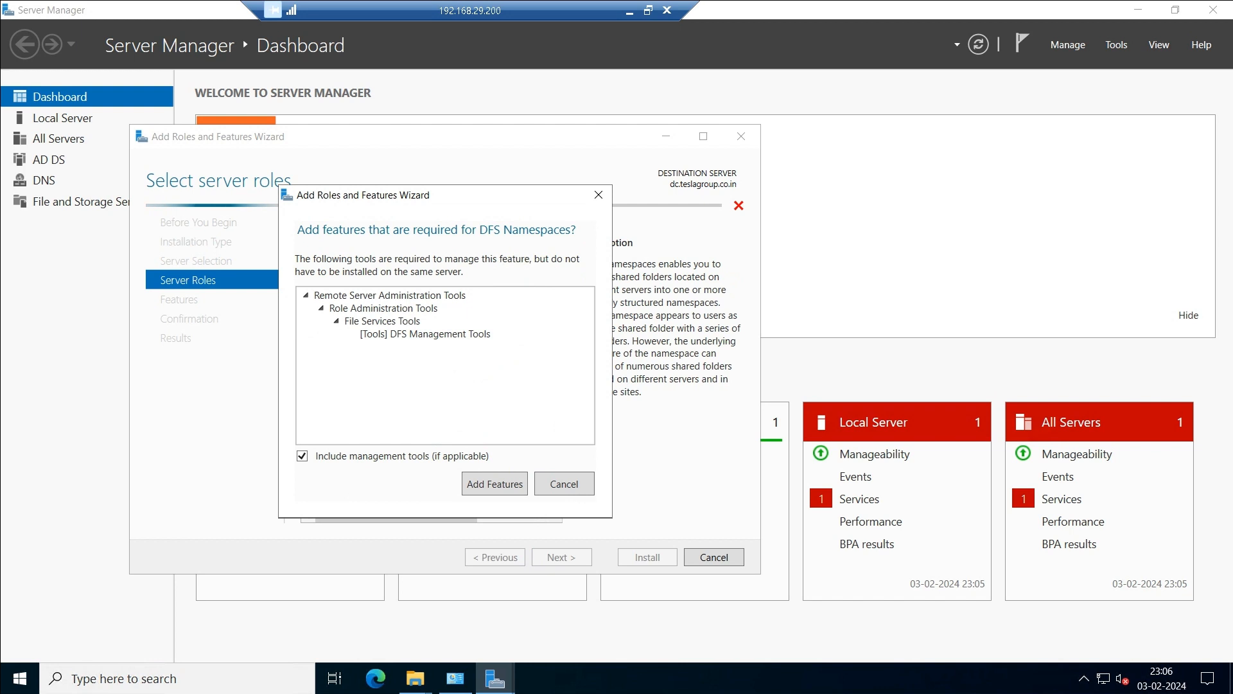
left_click(493, 482)
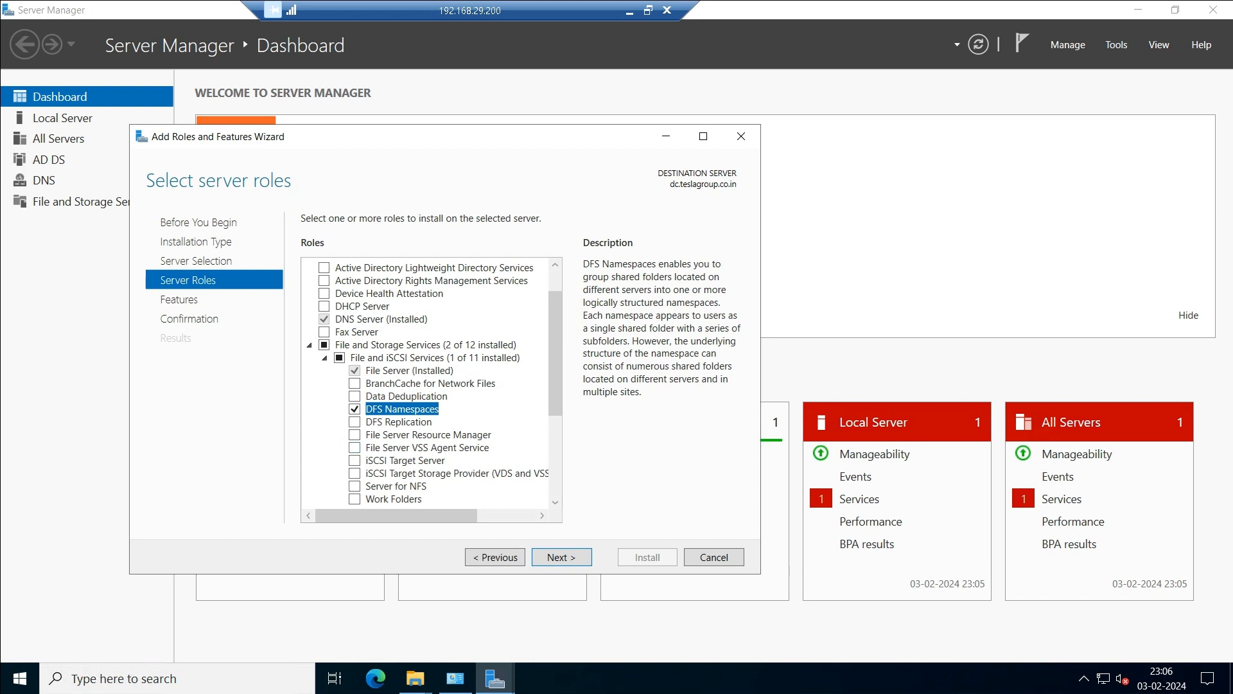
Allow automatic restart and install the DFS Namespaces role service.
left_click(562, 557)
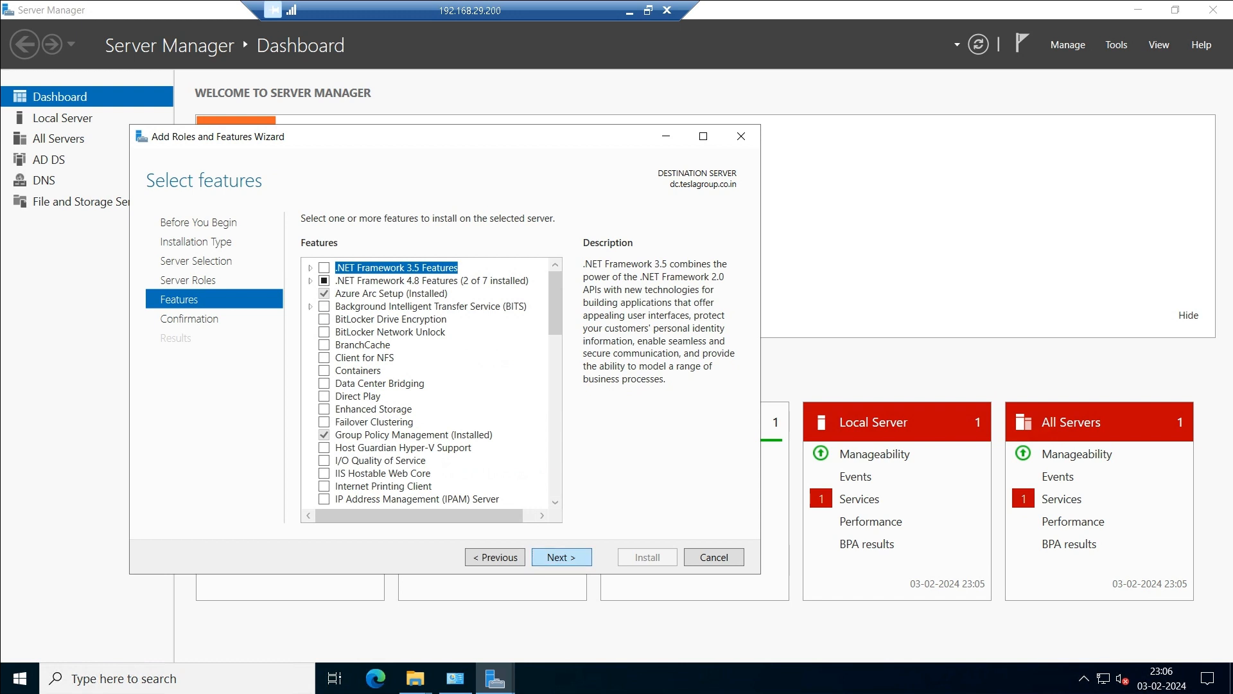
left_click(562, 557)
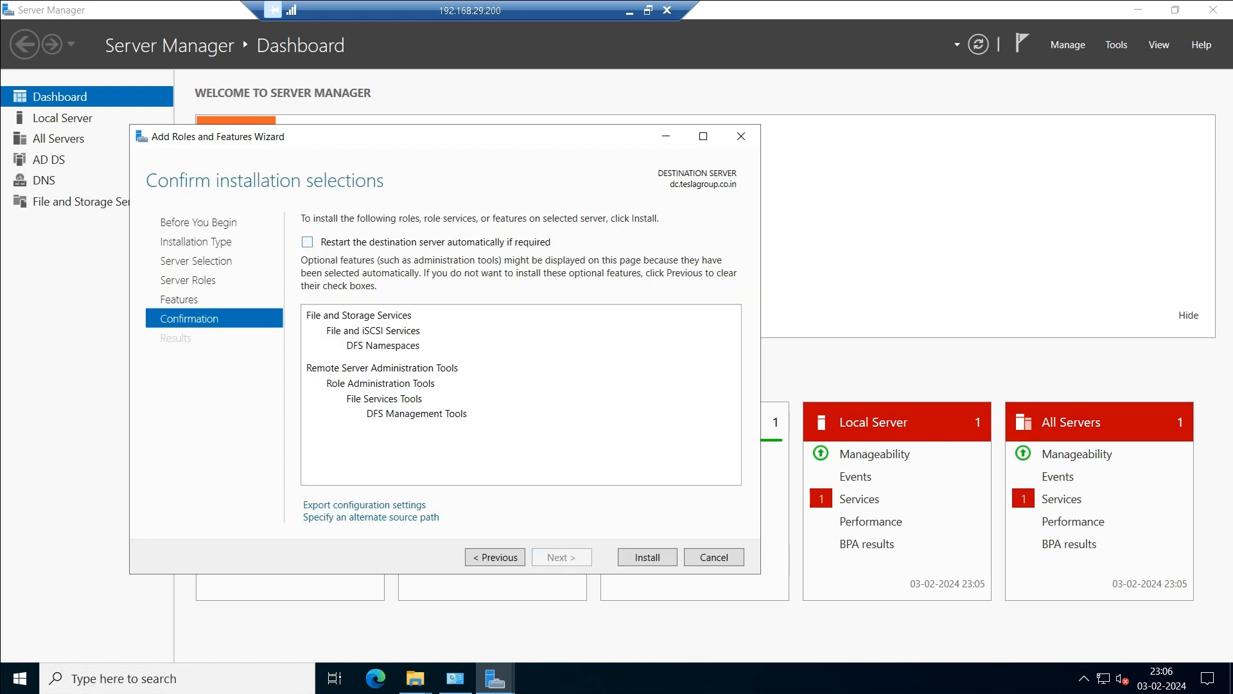
left_click(307, 242)
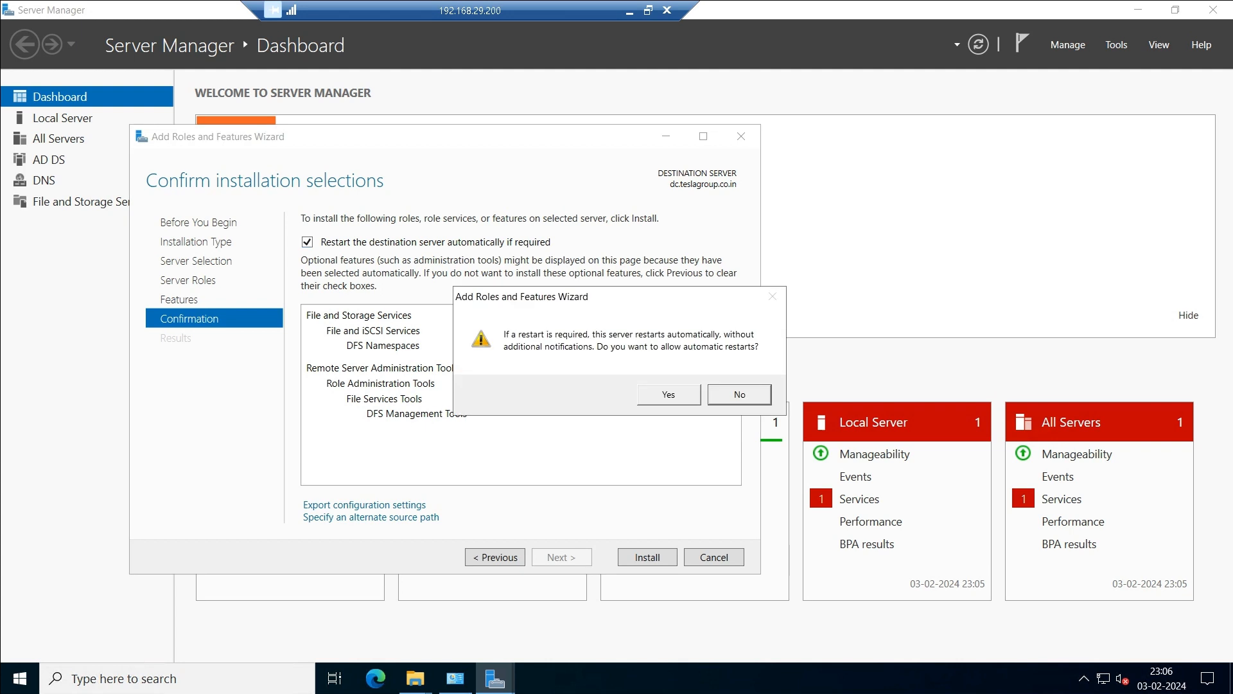
left_click(668, 394)
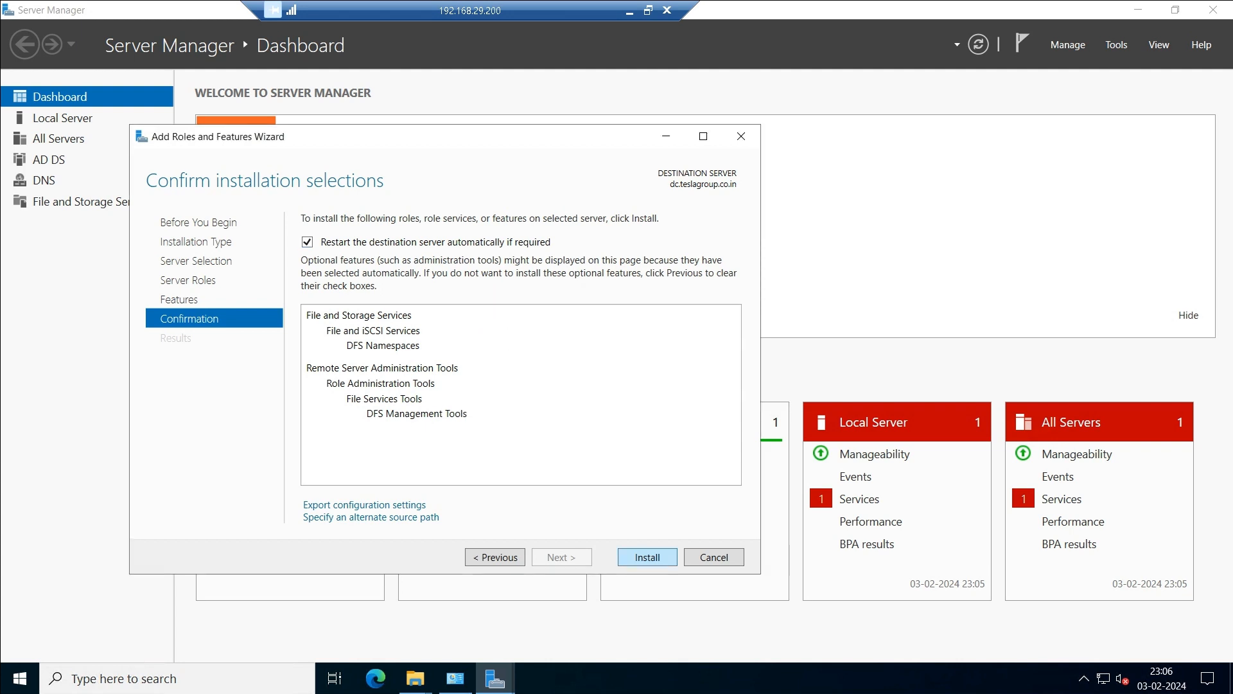
left_click(648, 557)
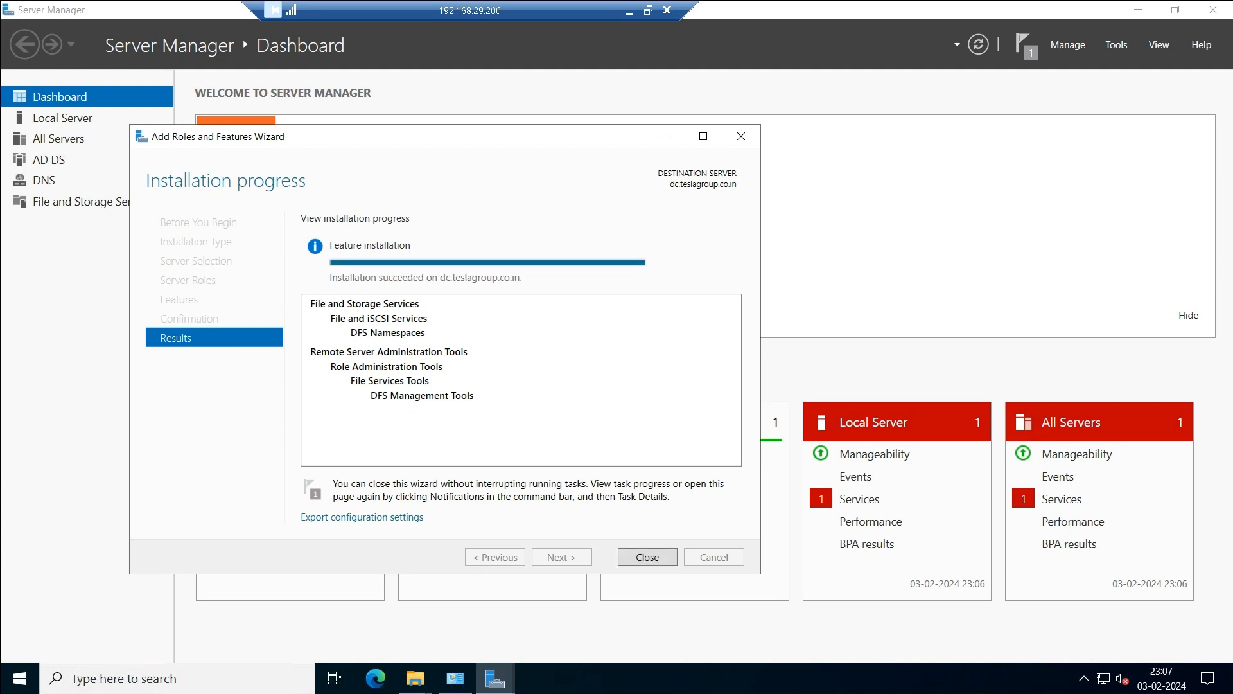
Close the finished installation wizard and both the adc and dc Shares windows.
left_click(648, 557)
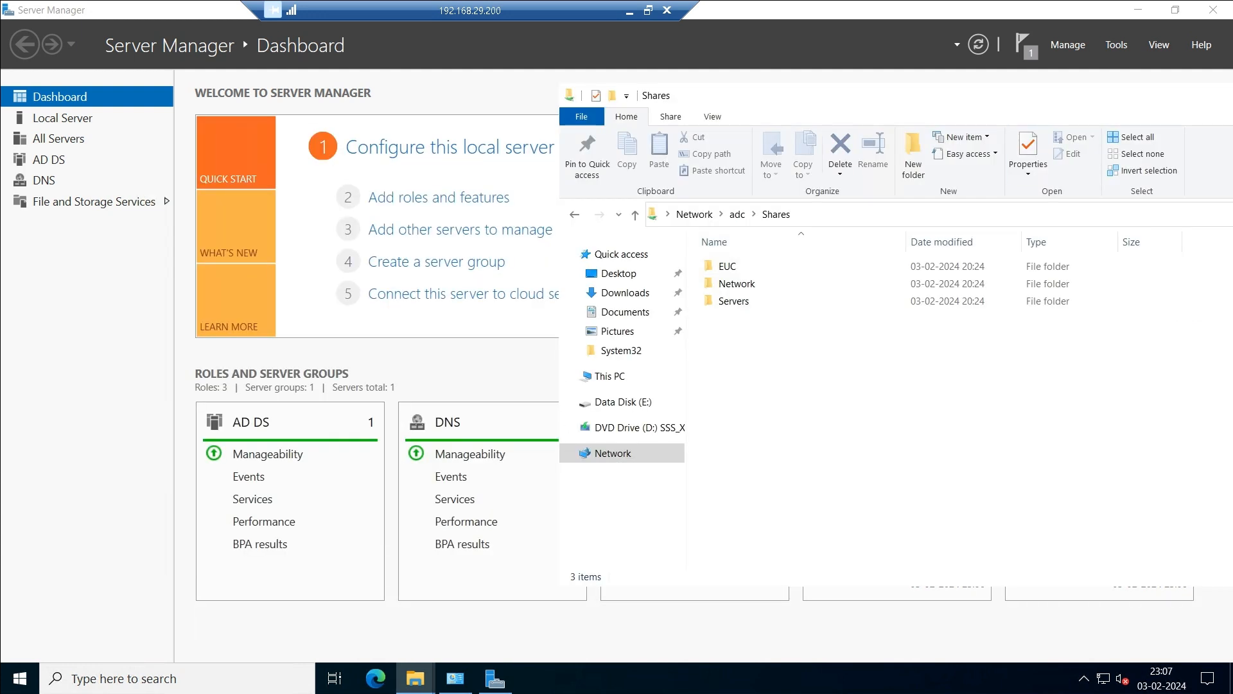
left_click(495, 679)
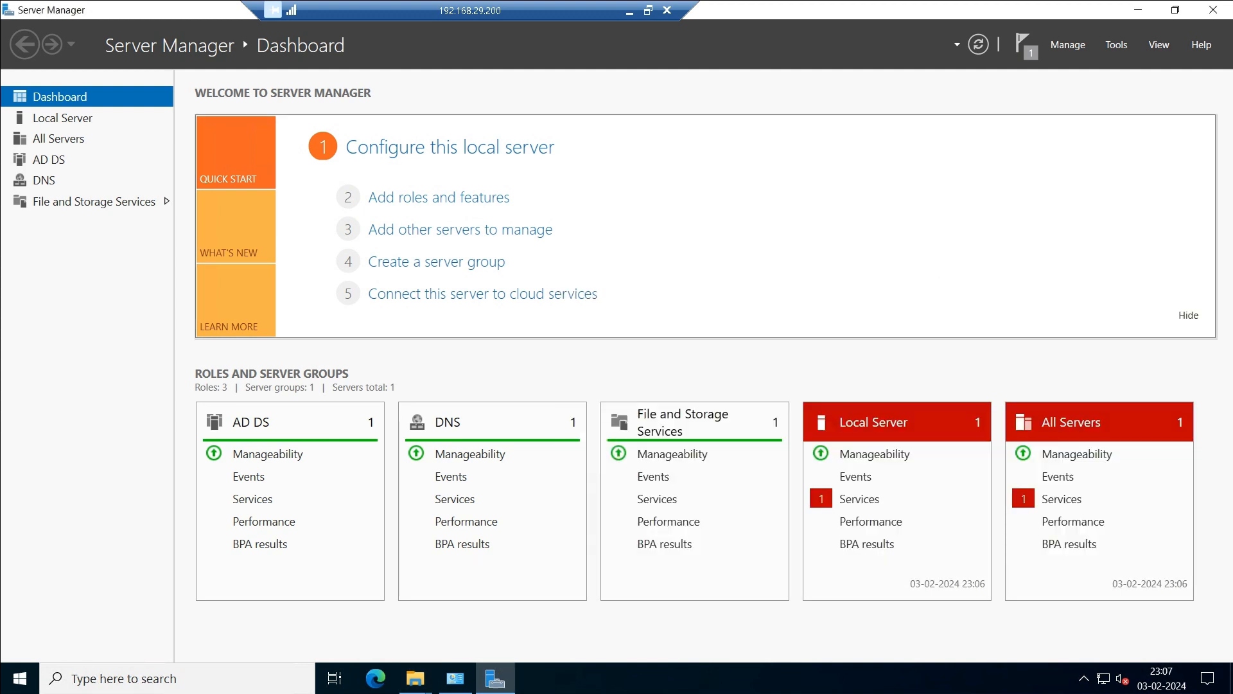
left_click(1138, 9)
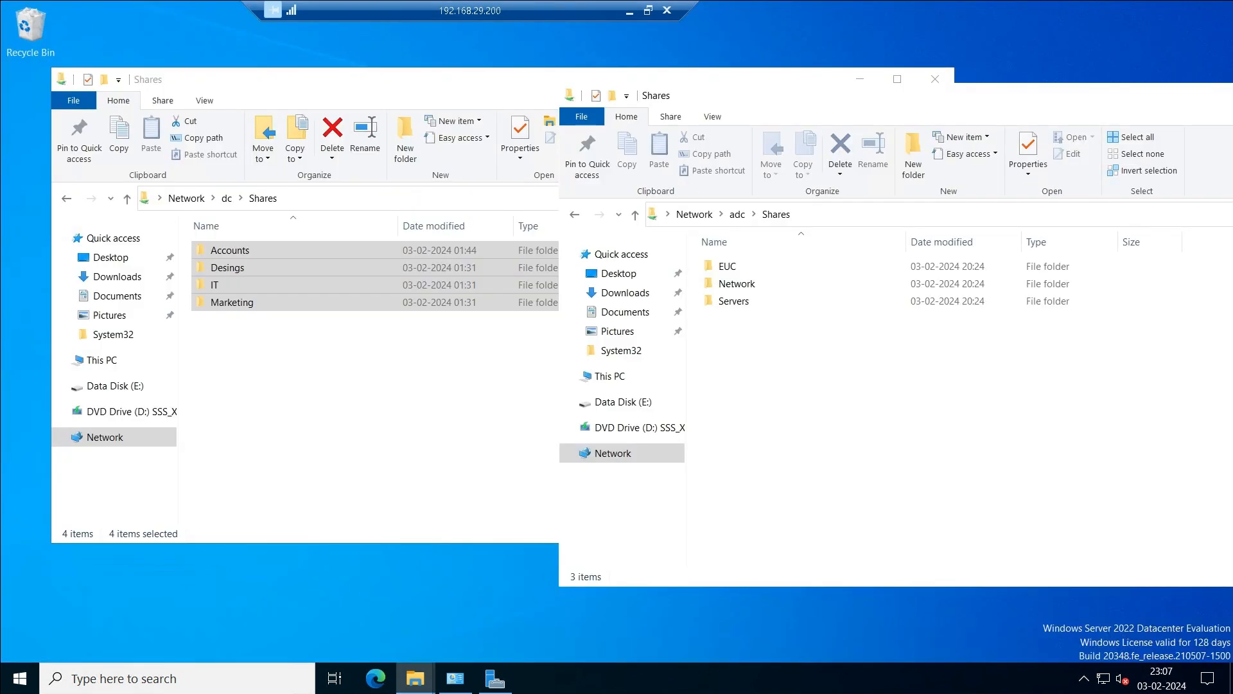
left_click_drag(835, 95, 363, 133)
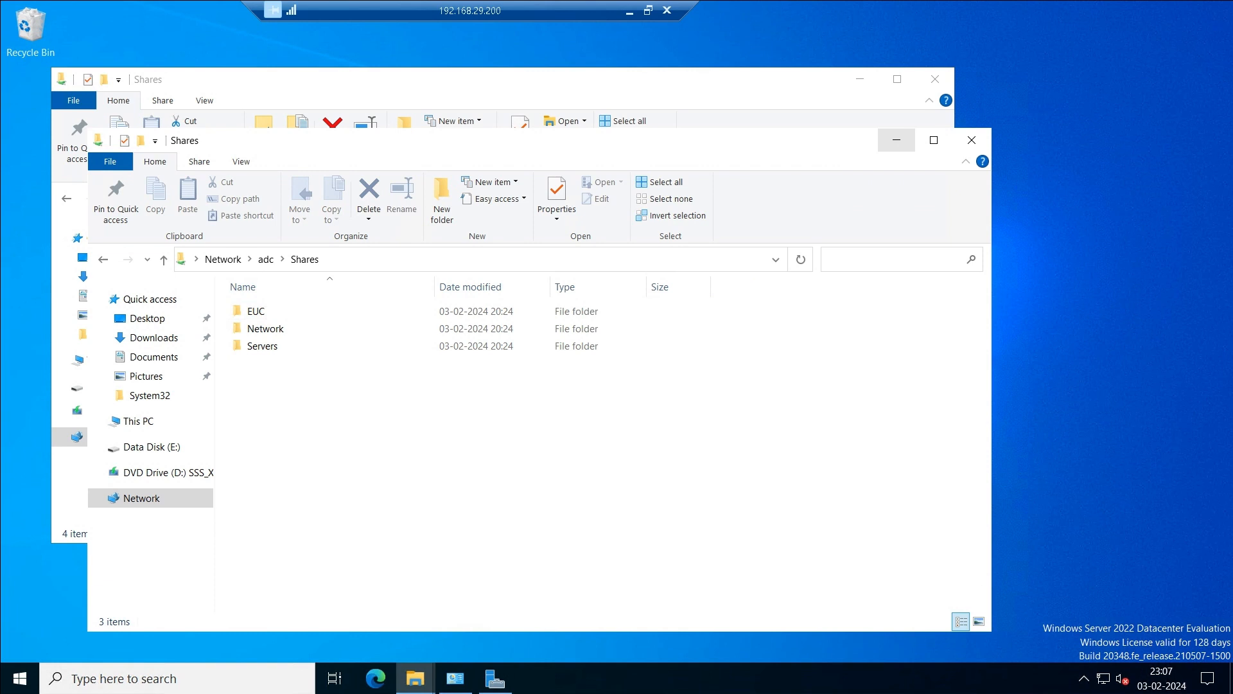
left_click(973, 140)
left_click(935, 79)
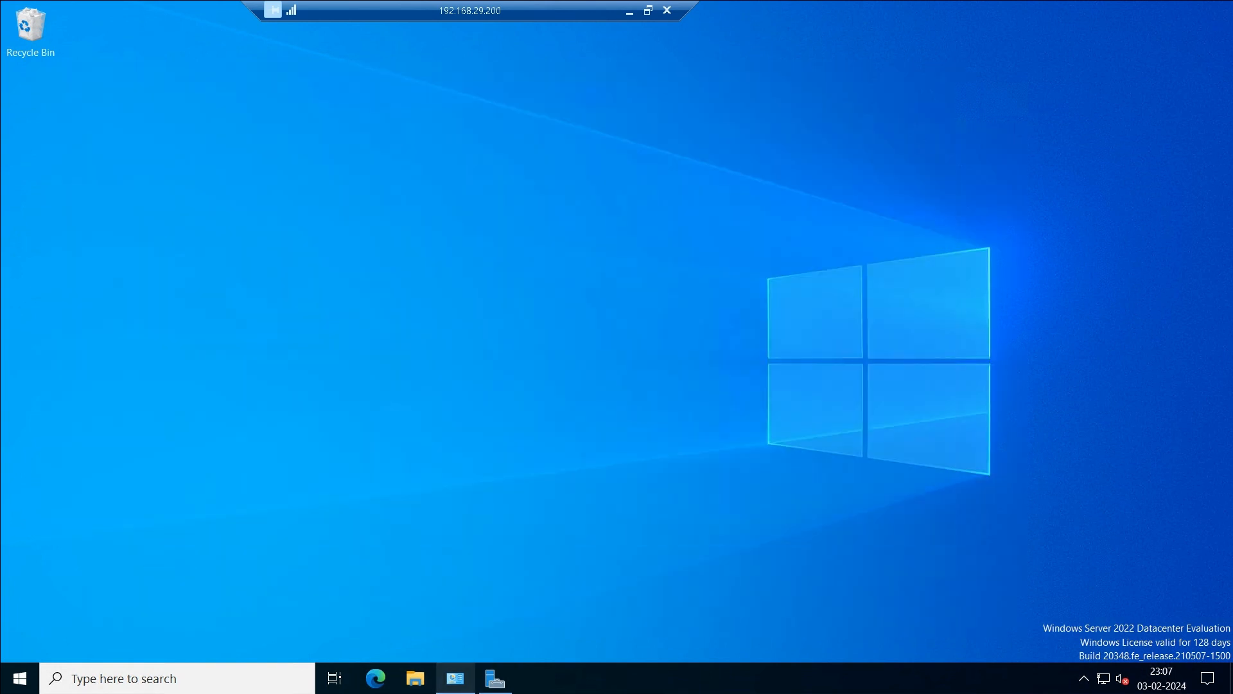
Reopen Server Manager and show its Tools menu listing DFS Management.
left_click(19, 679)
left_click(300, 228)
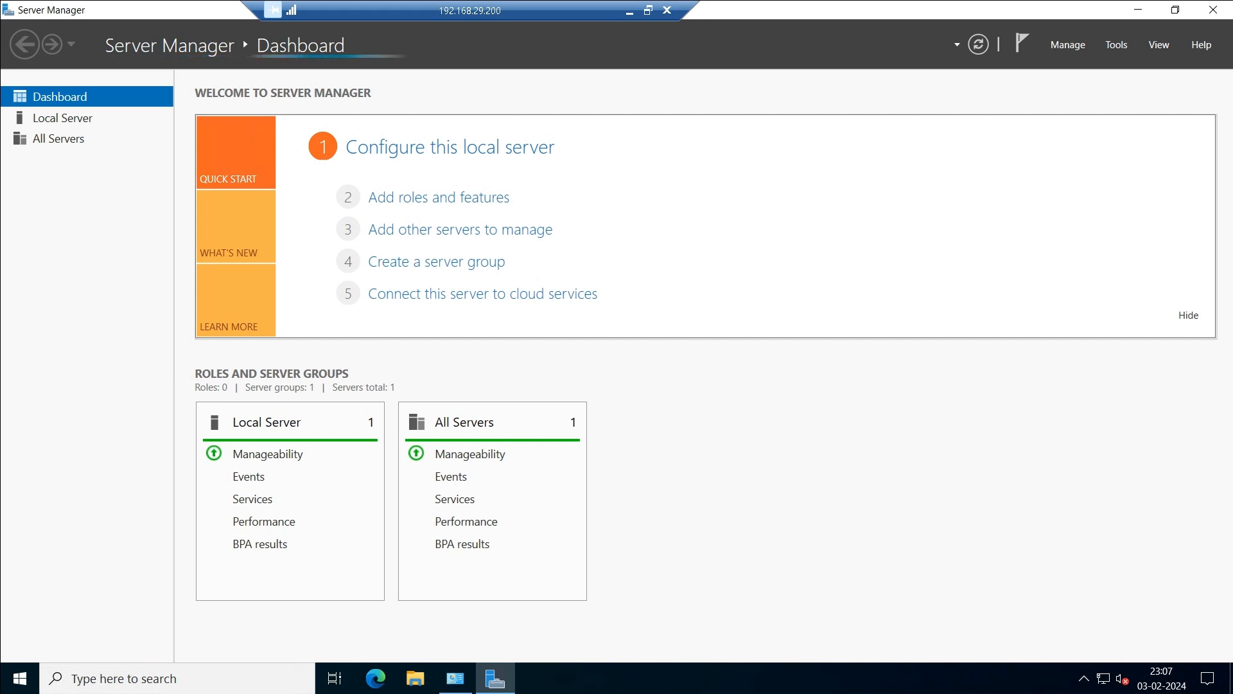
left_click(1117, 45)
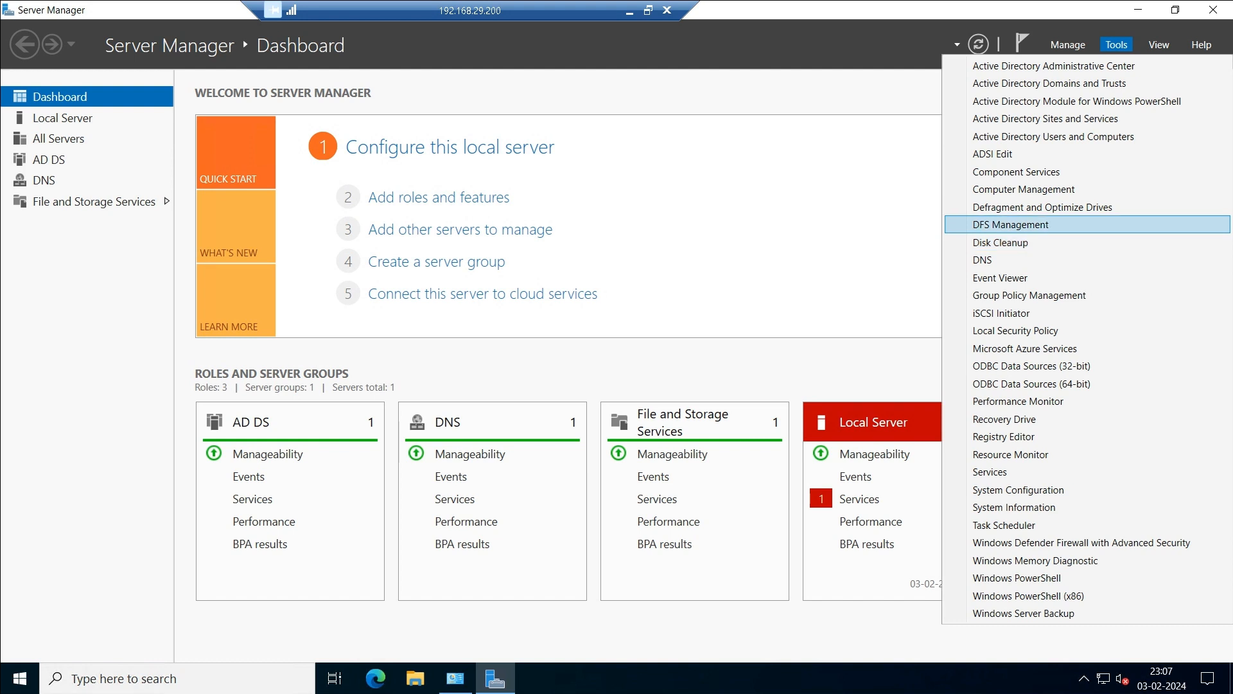
Launch DFS Management and start a New Namespace from the Namespaces node.
key("Return")
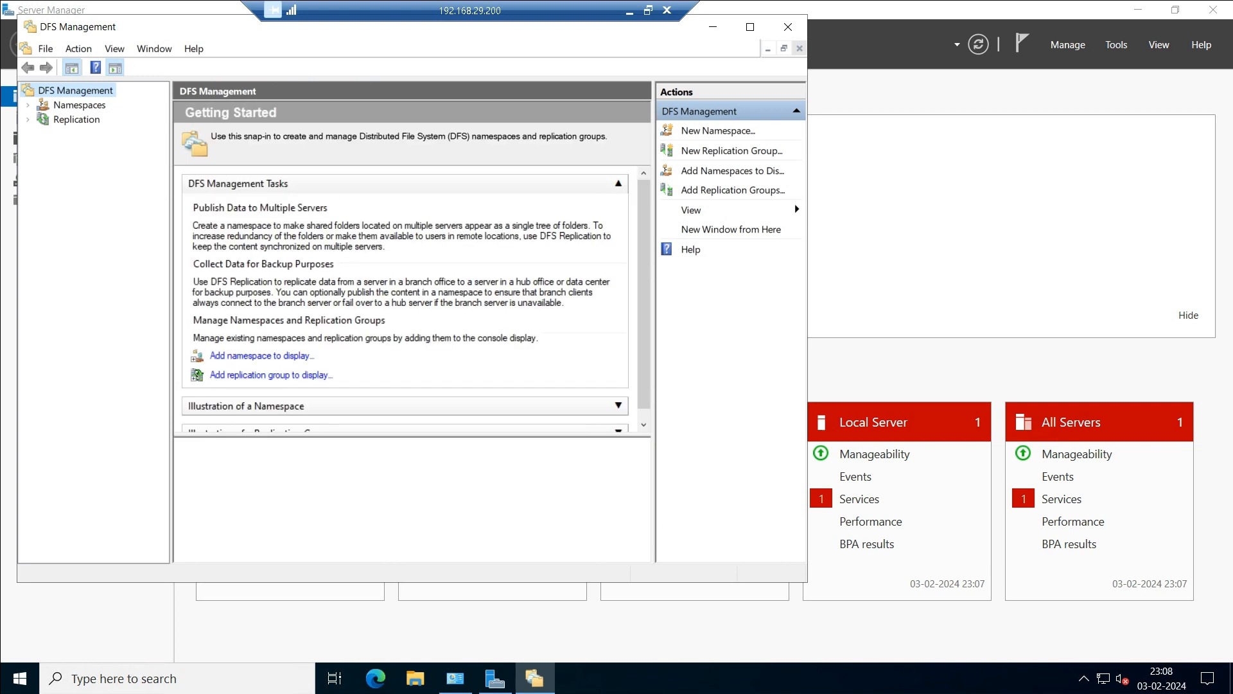
left_click(79, 106)
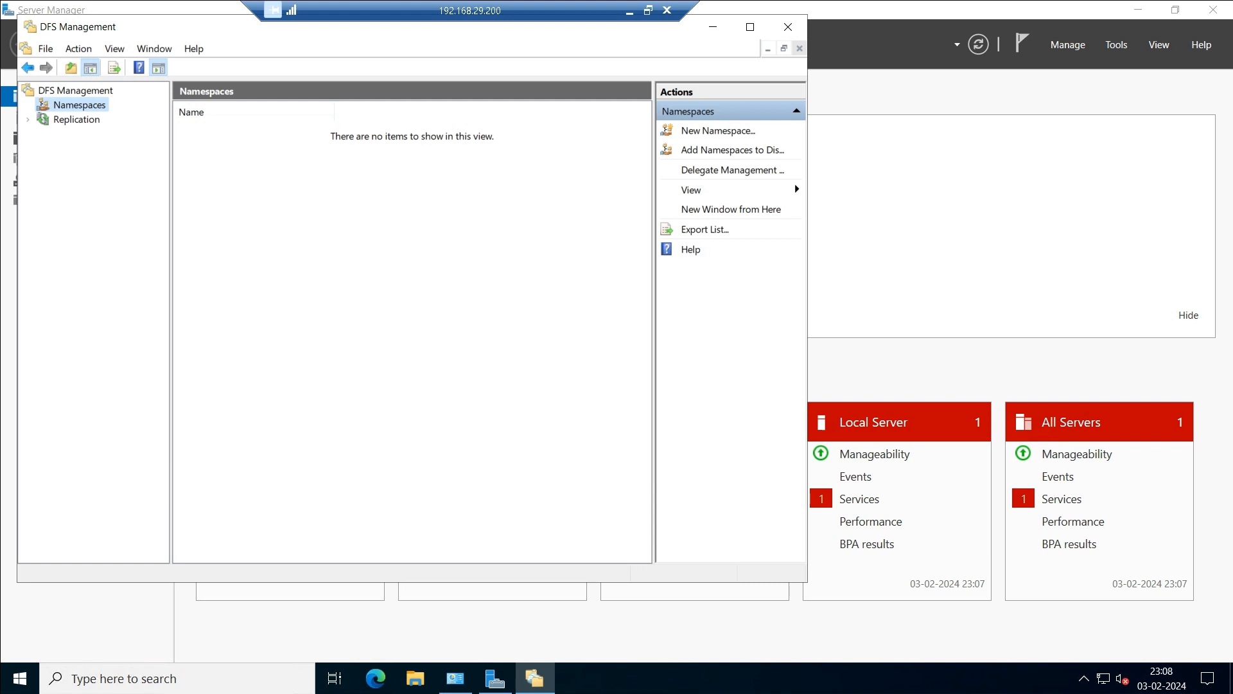
right_click(63, 106)
left_click(127, 119)
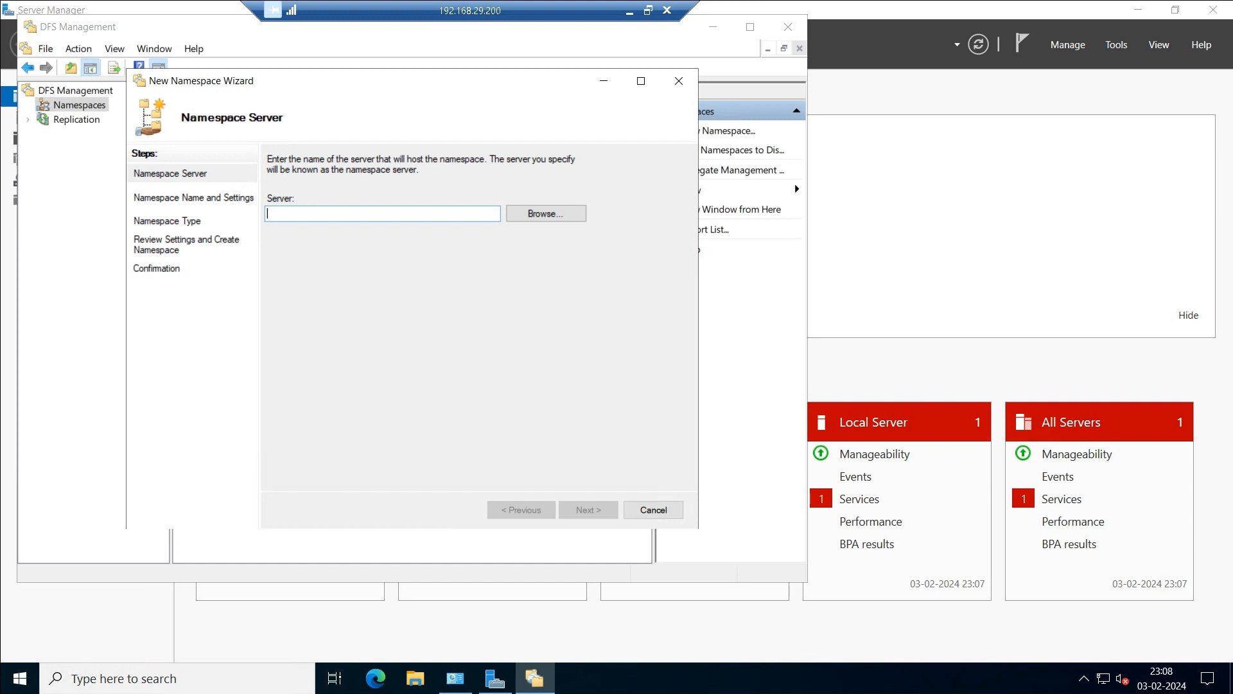
Pick computer dc as the namespace server and advance to the Namespace Name step.
left_click(546, 213)
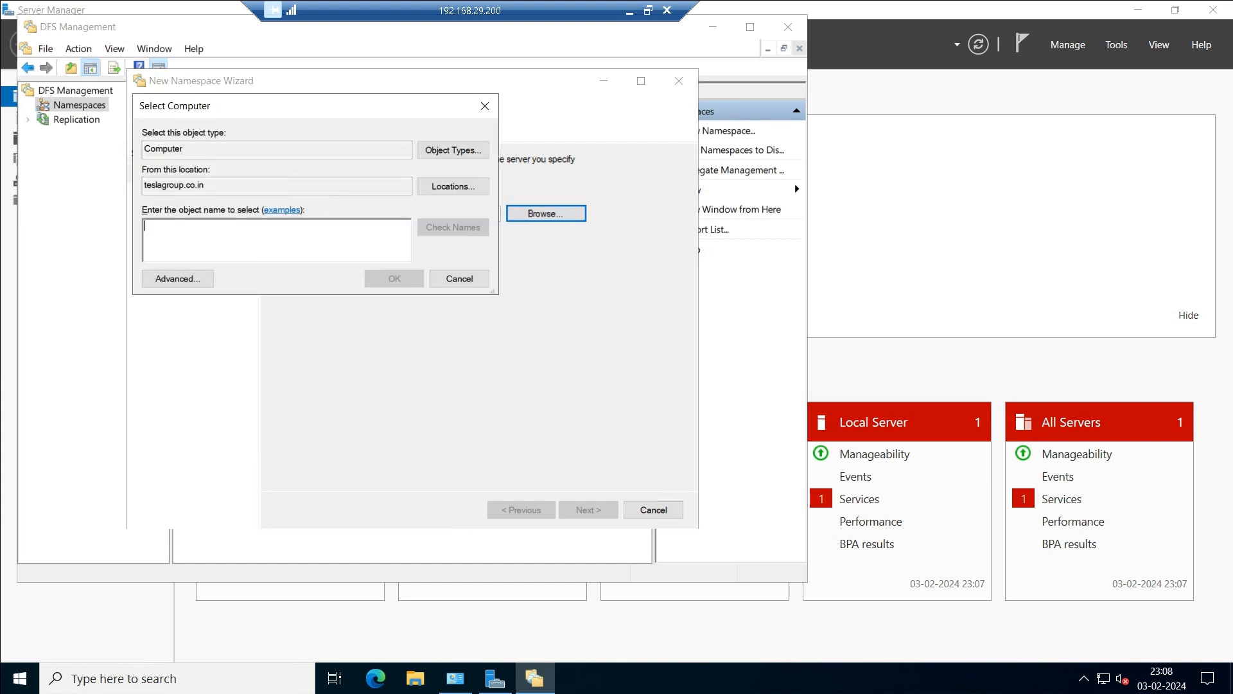
type("dc")
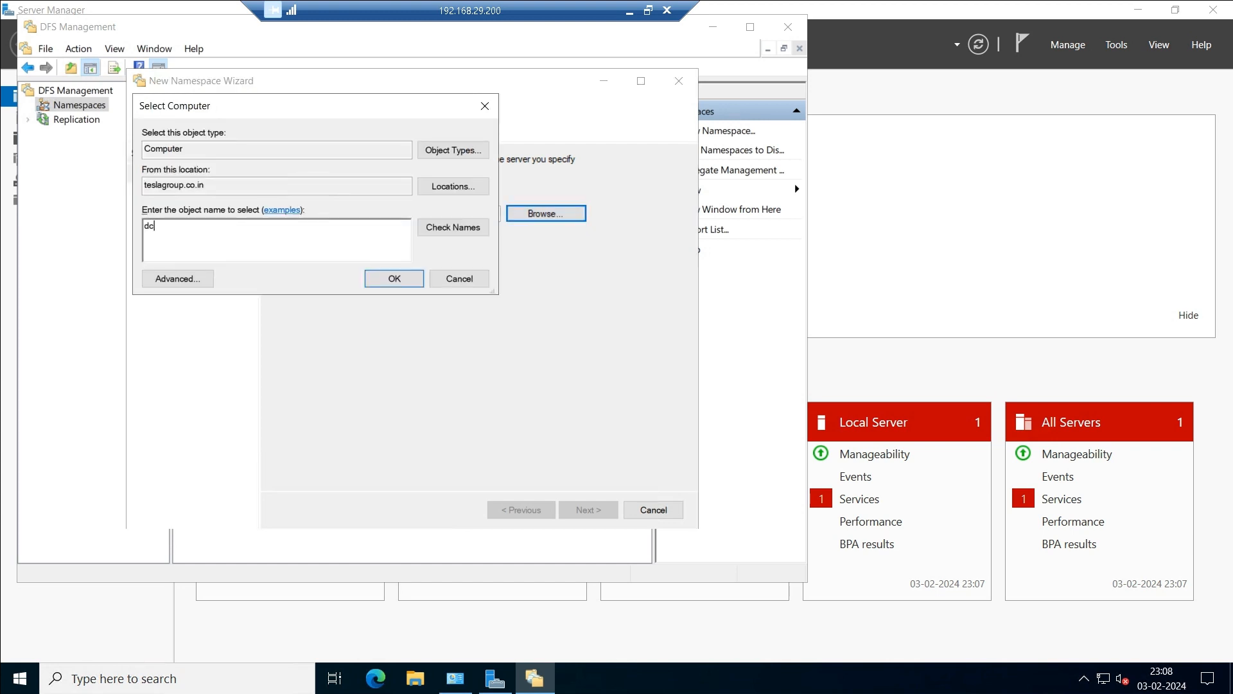
key("alt+c")
key("Return")
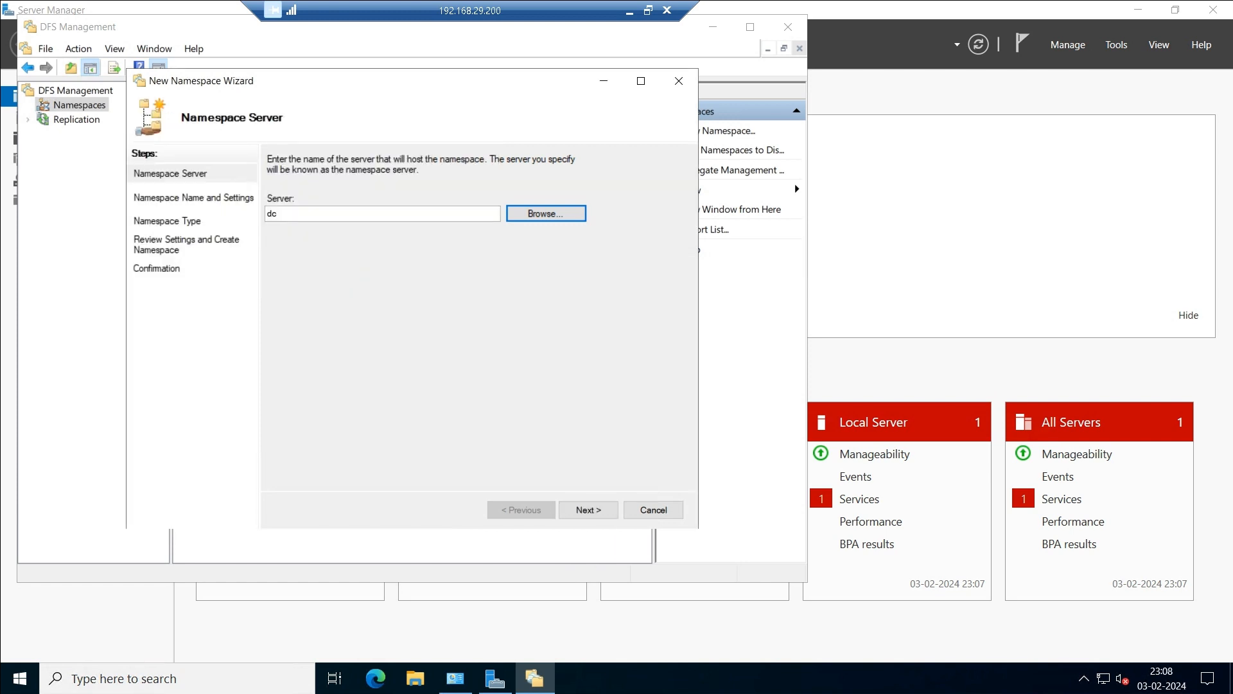
key("Tab")
key("Return")
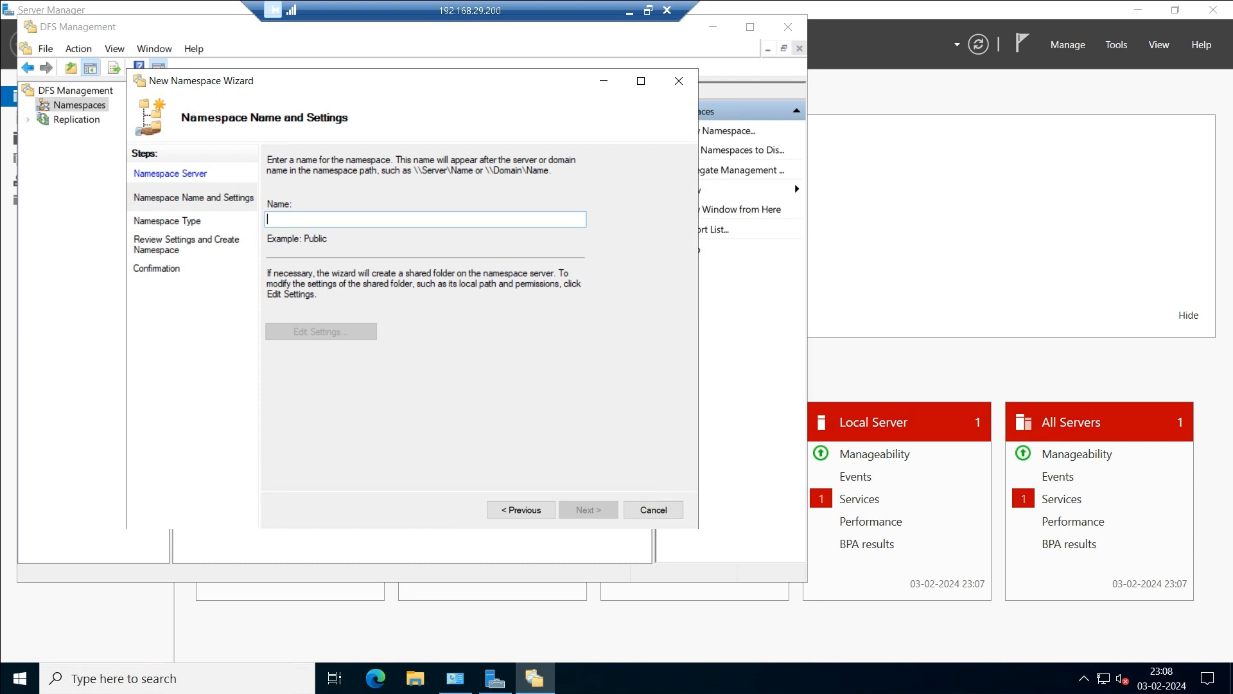
Name the namespace DFS1, keep the default shared folder settings, and advance to Namespace Type.
type("DFS1")
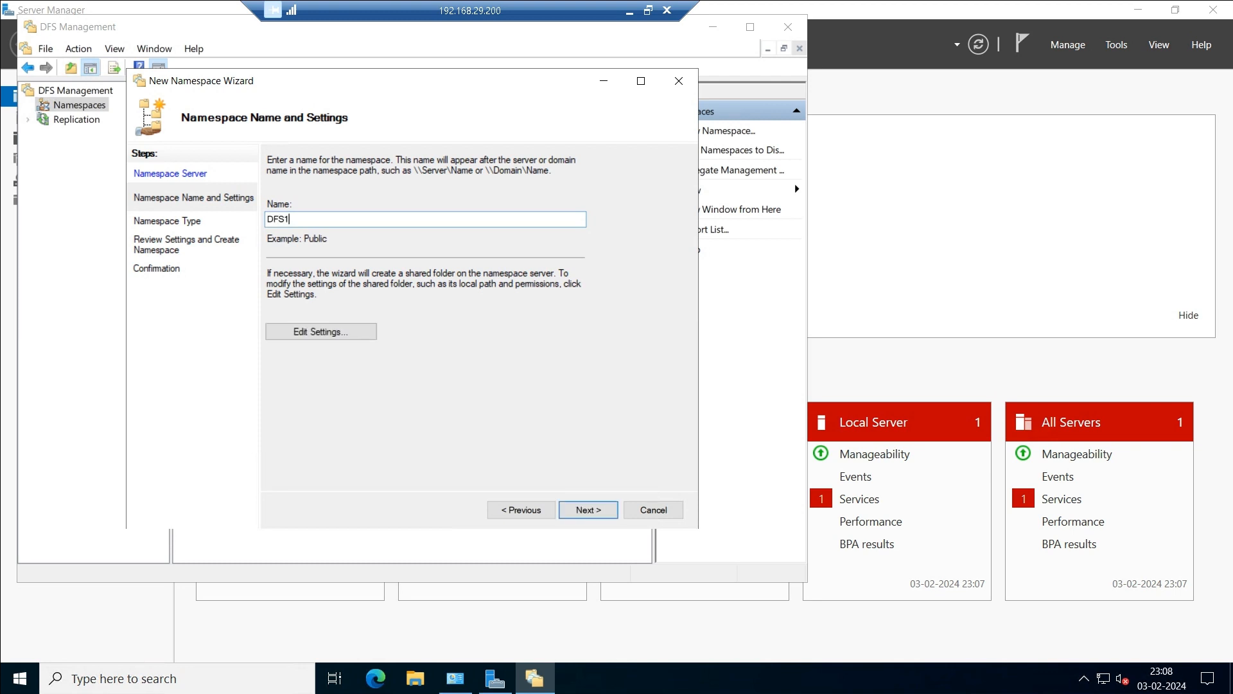
left_click(322, 332)
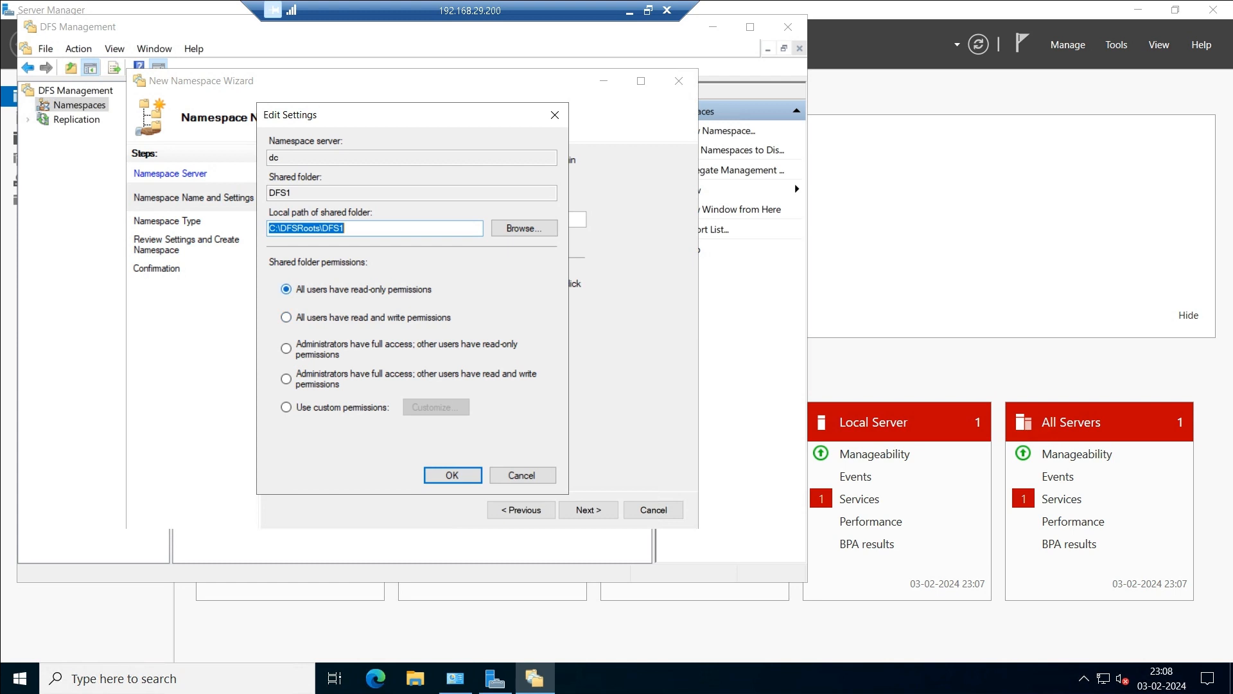
key("Return")
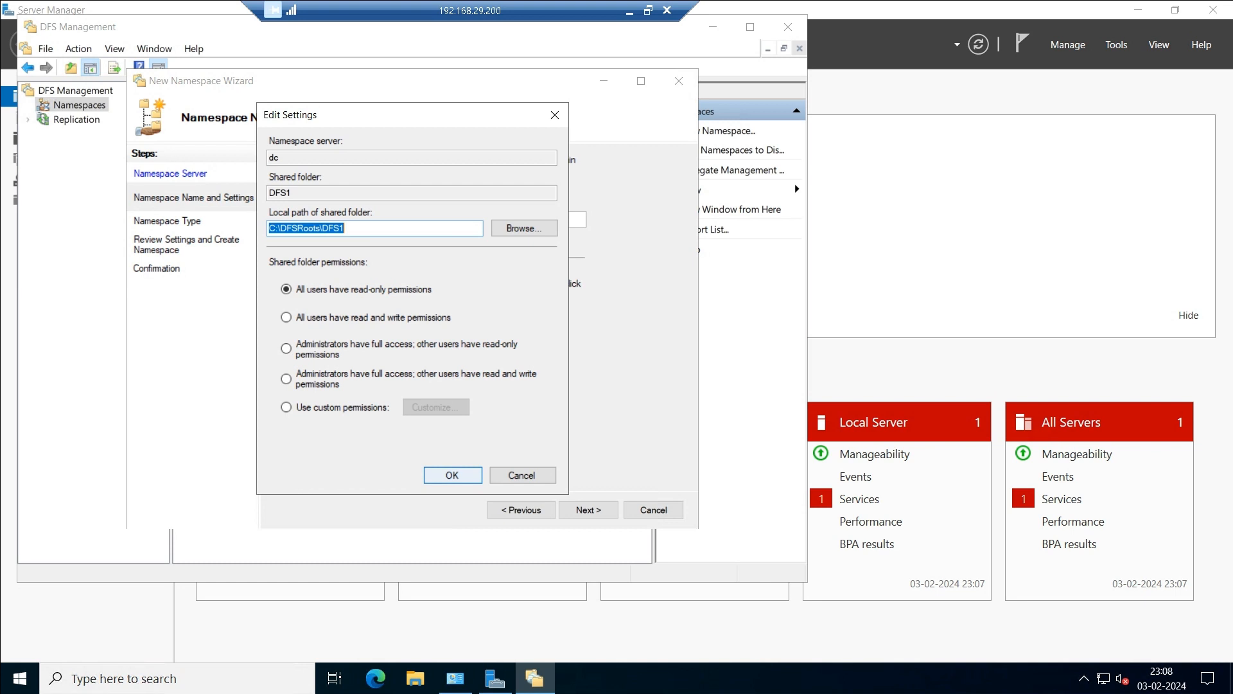
key("Return")
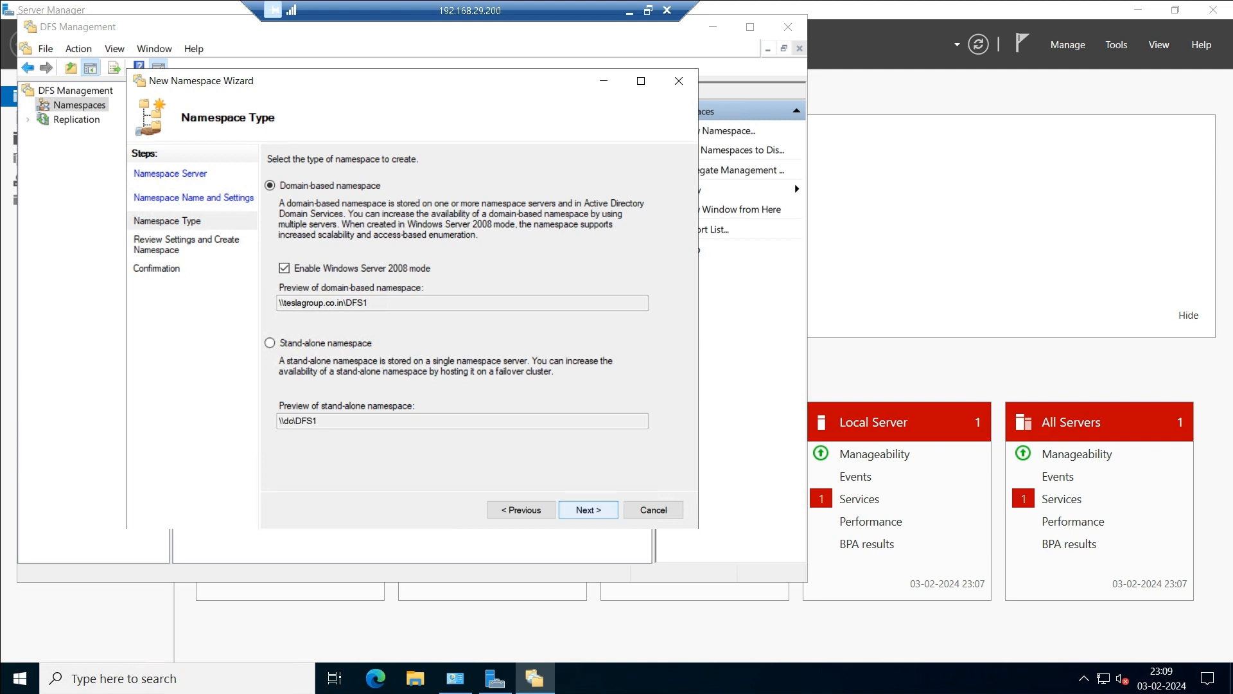
Keep the domain-based type, create \\teslagroup.co.in\DFS1, and close the wizard.
key("Return")
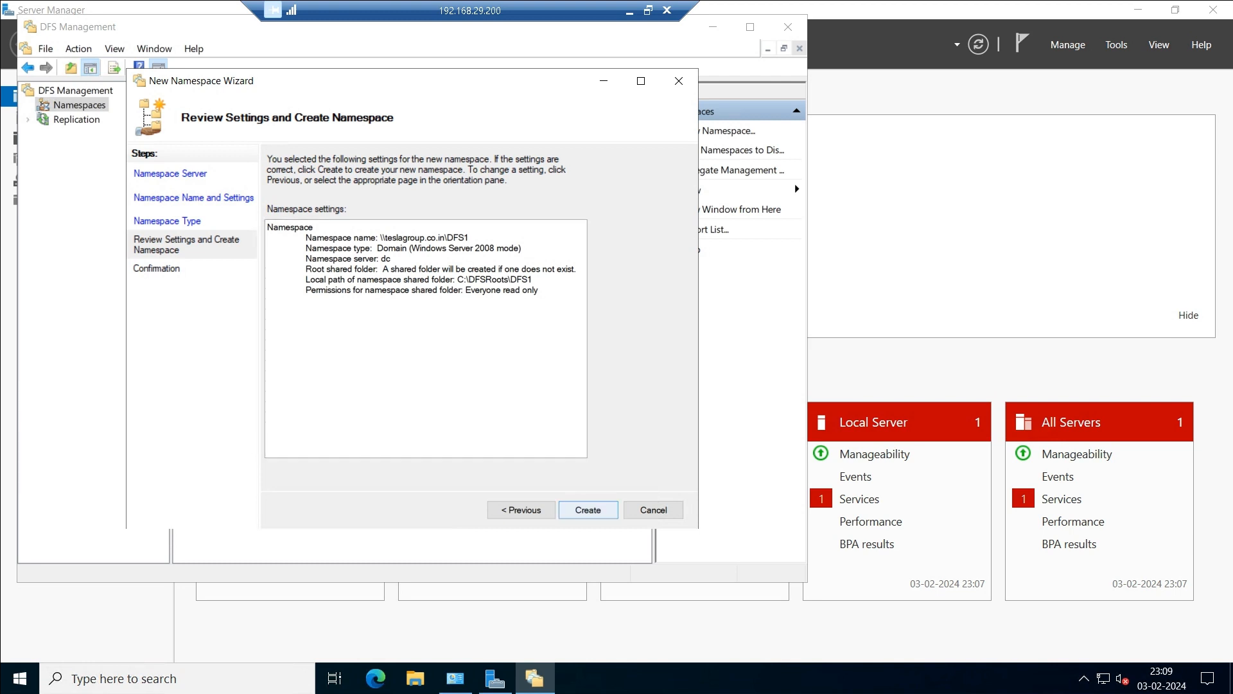
key("Return")
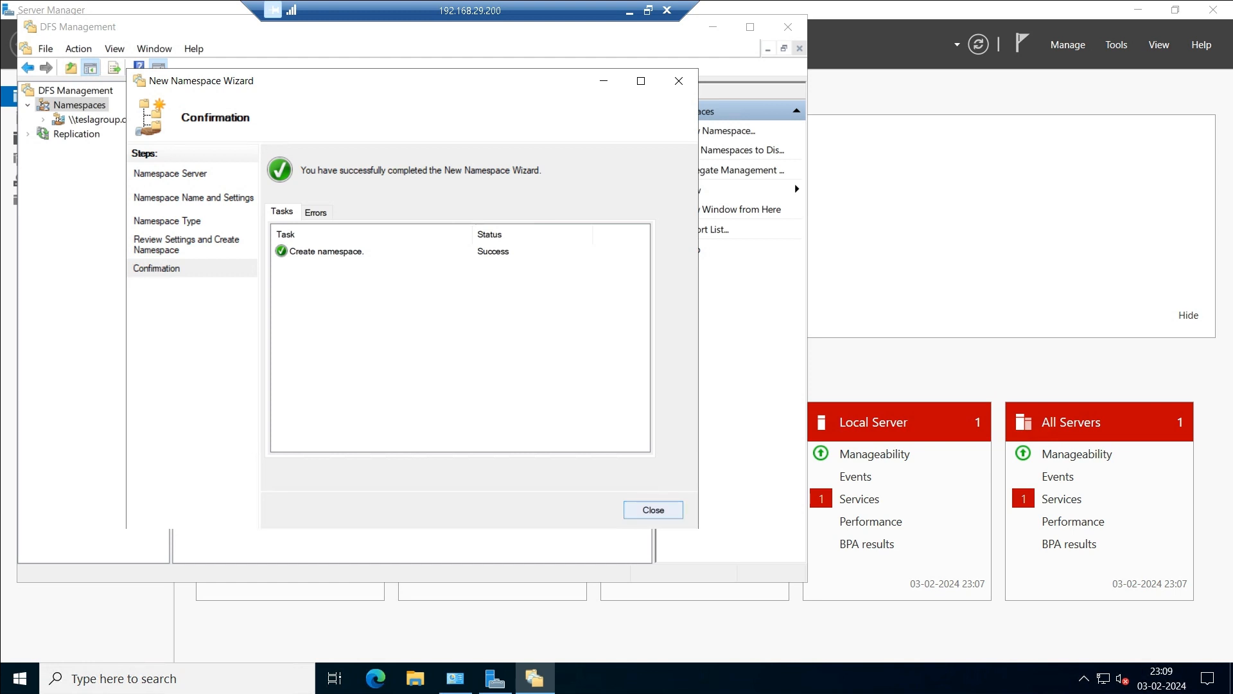
key("Return")
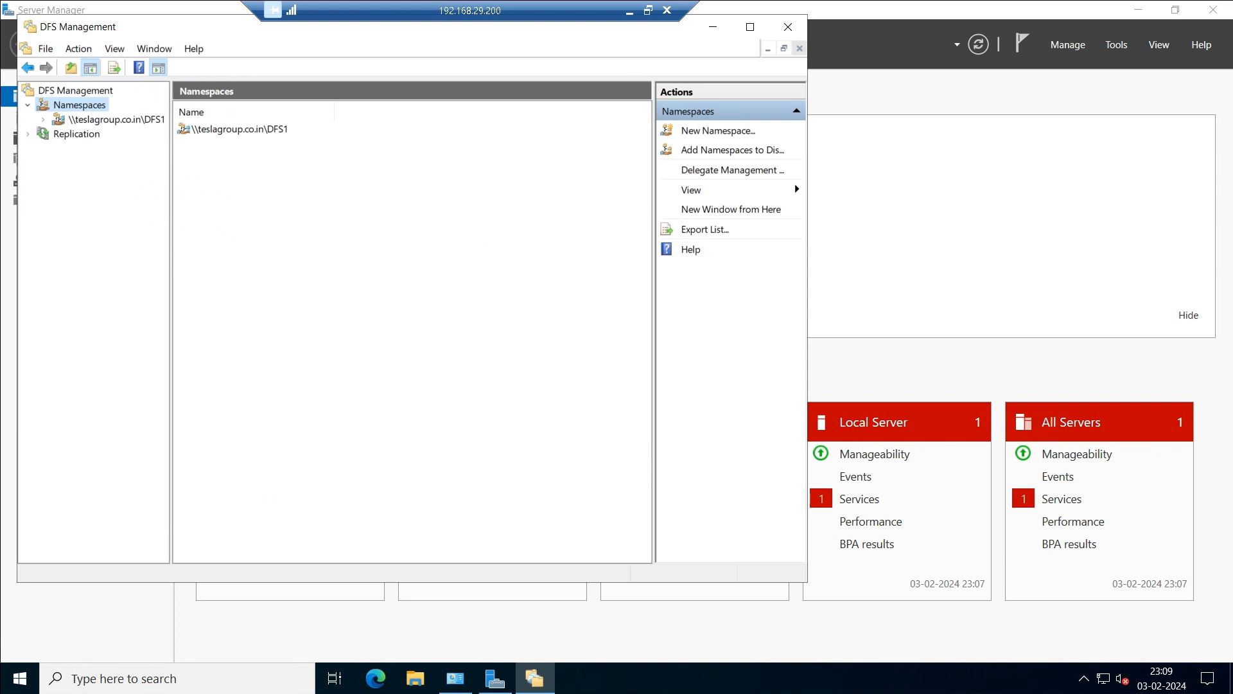
Copy the \\teslagroup.co.in\DFS1 path from the namespace properties and open it through Run.
right_click(106, 119)
left_click(154, 272)
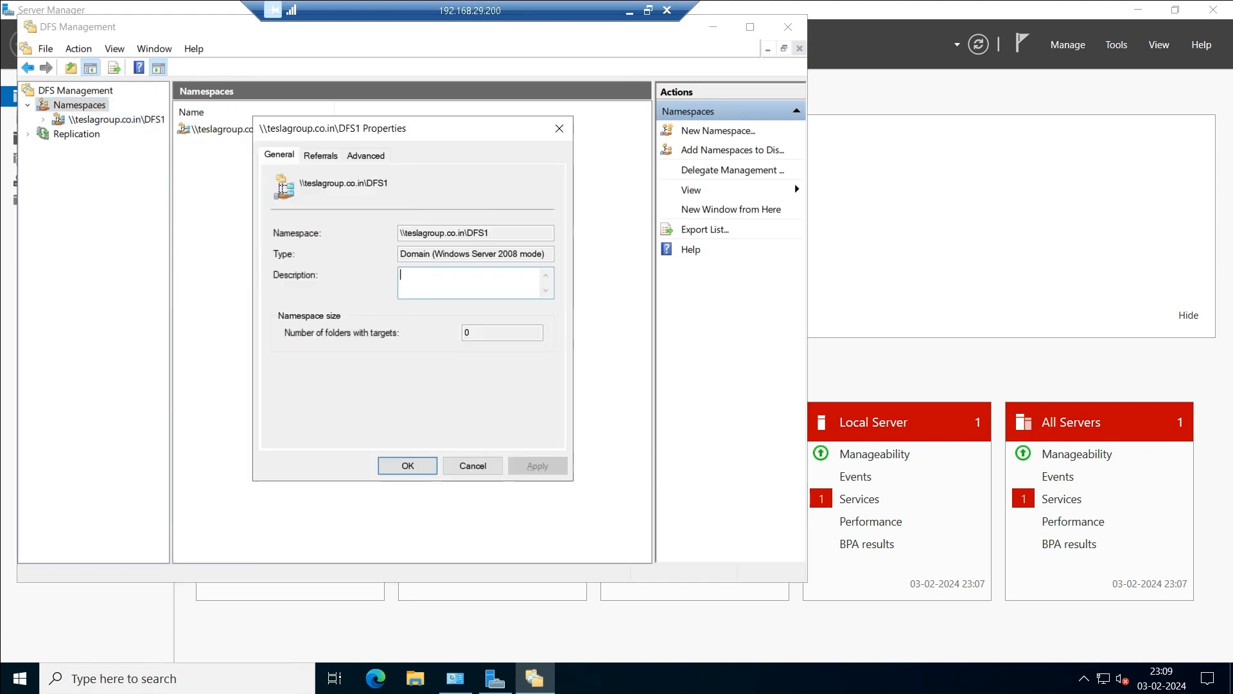
left_click_drag(390, 183, 300, 183)
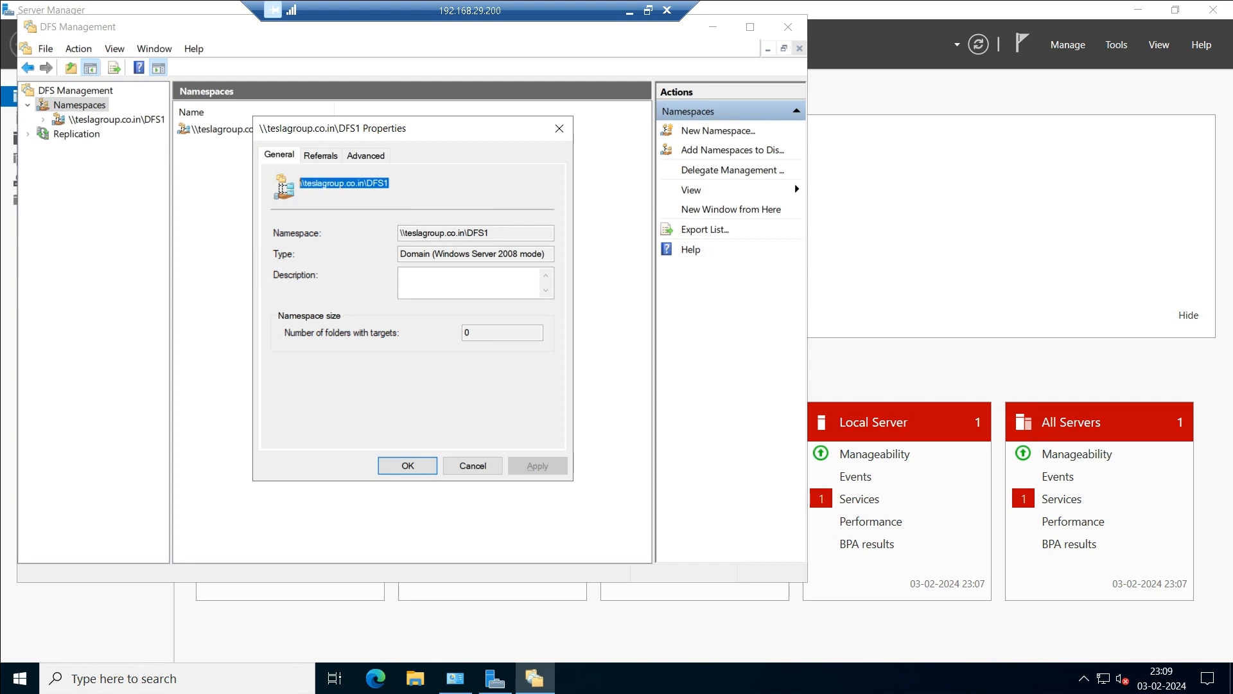
key("super+x")
key("Up")
key("Up")
key("Up")
key("Return")
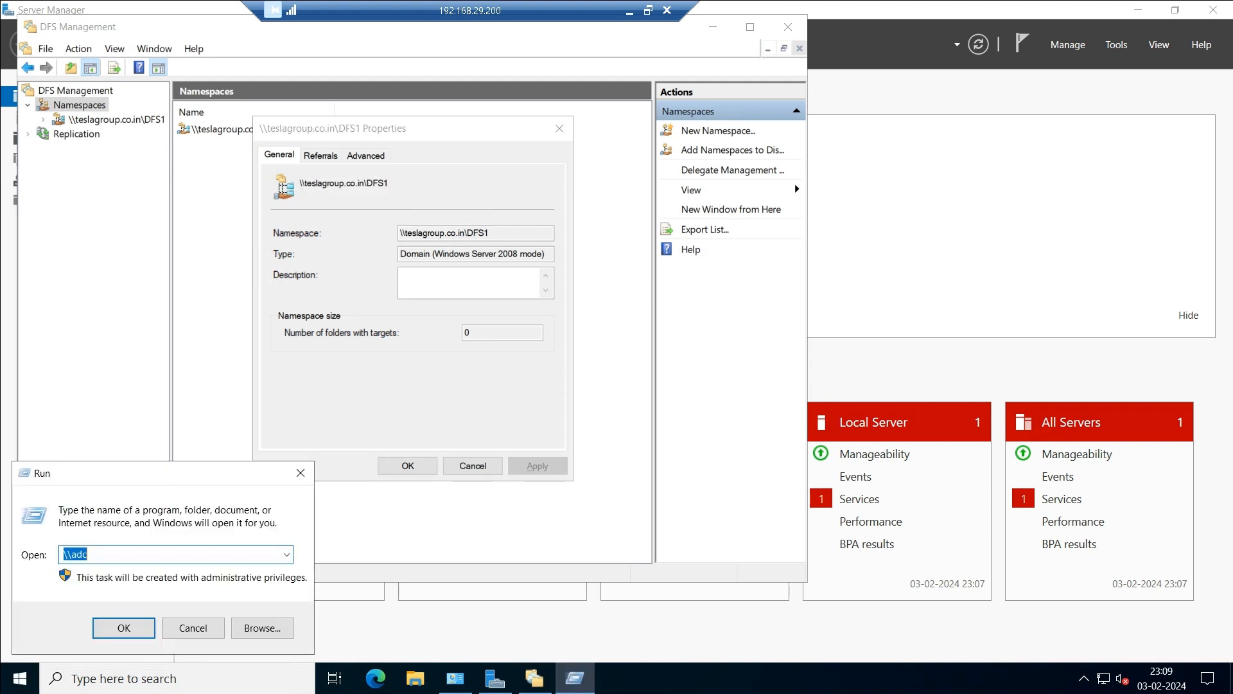
key("ctrl+v")
key("Return")
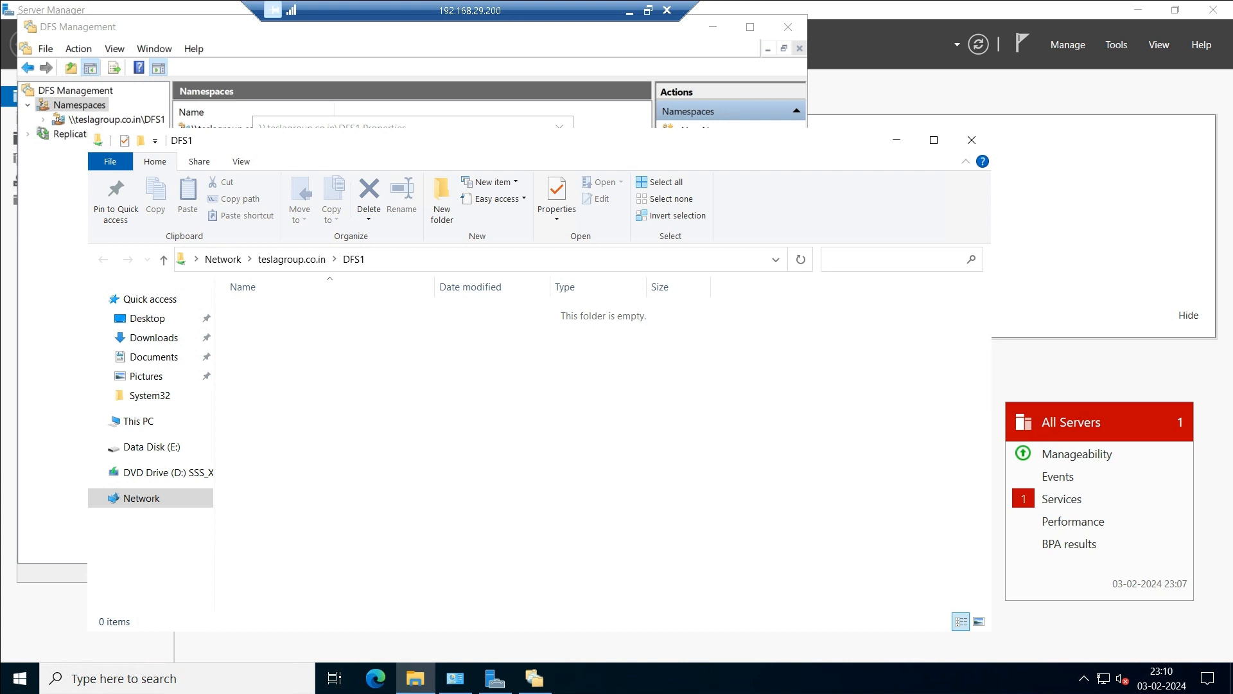
Close the empty DFS1 folder and properties, then select the DFS1 namespace node.
left_click(971, 140)
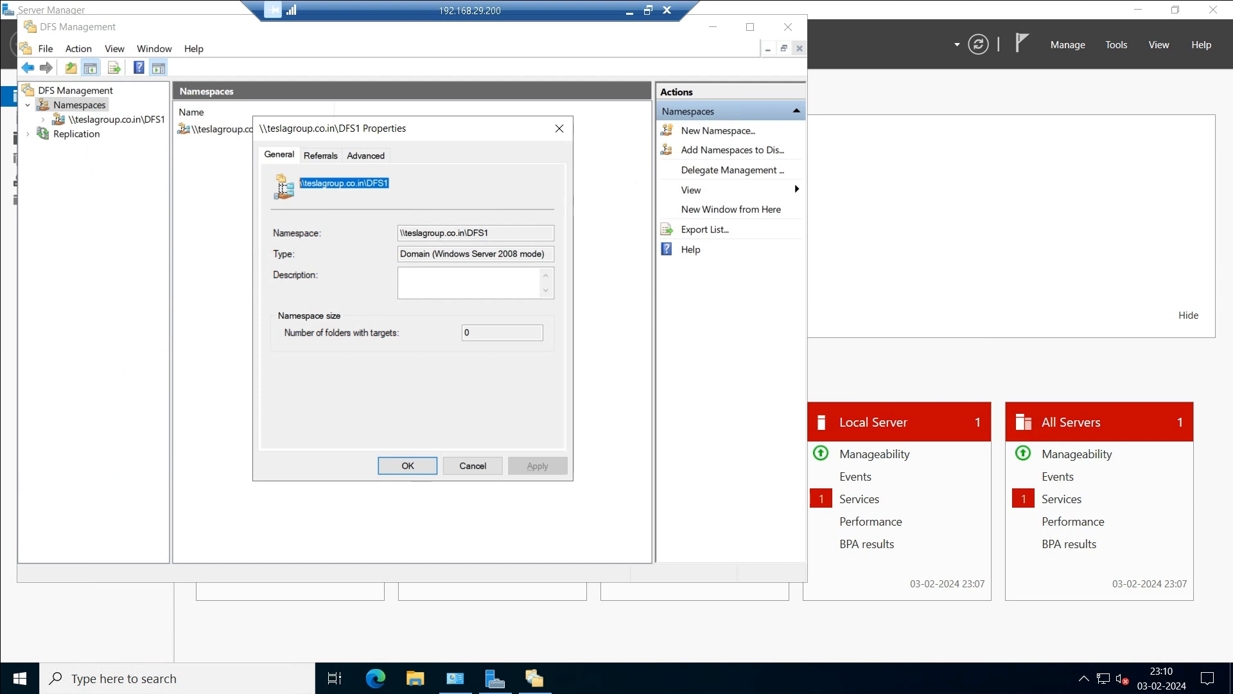
key("Return")
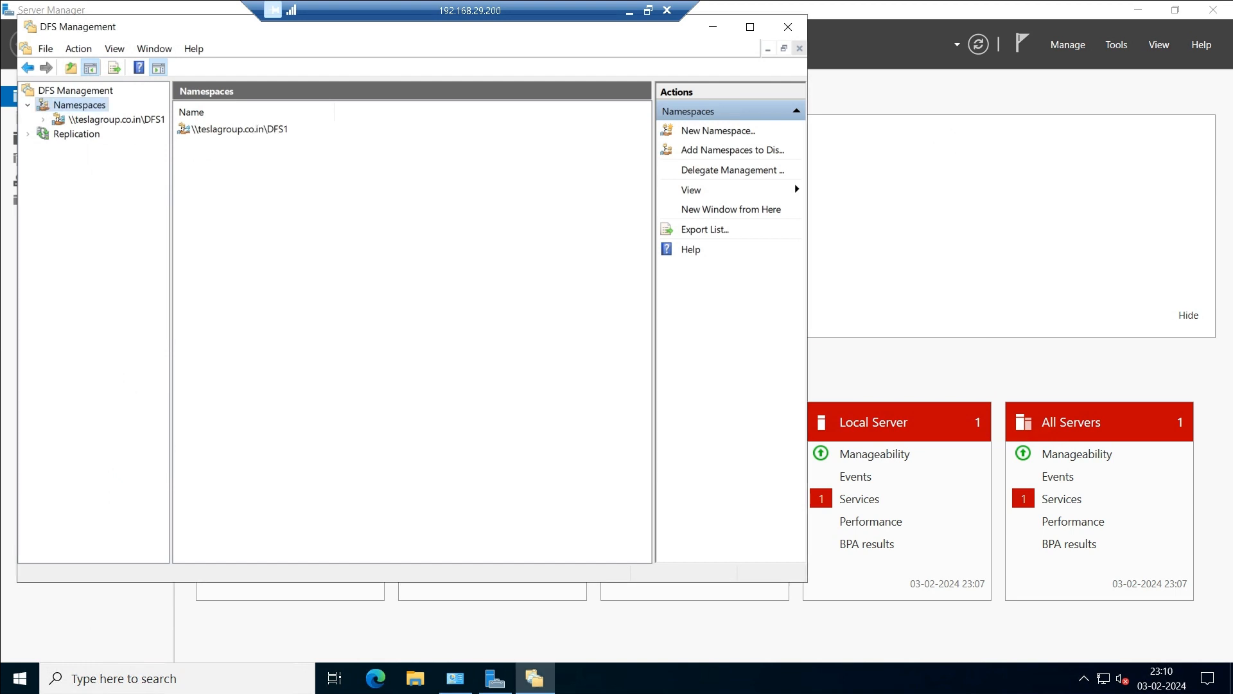
key("Down")
key("shift+F10")
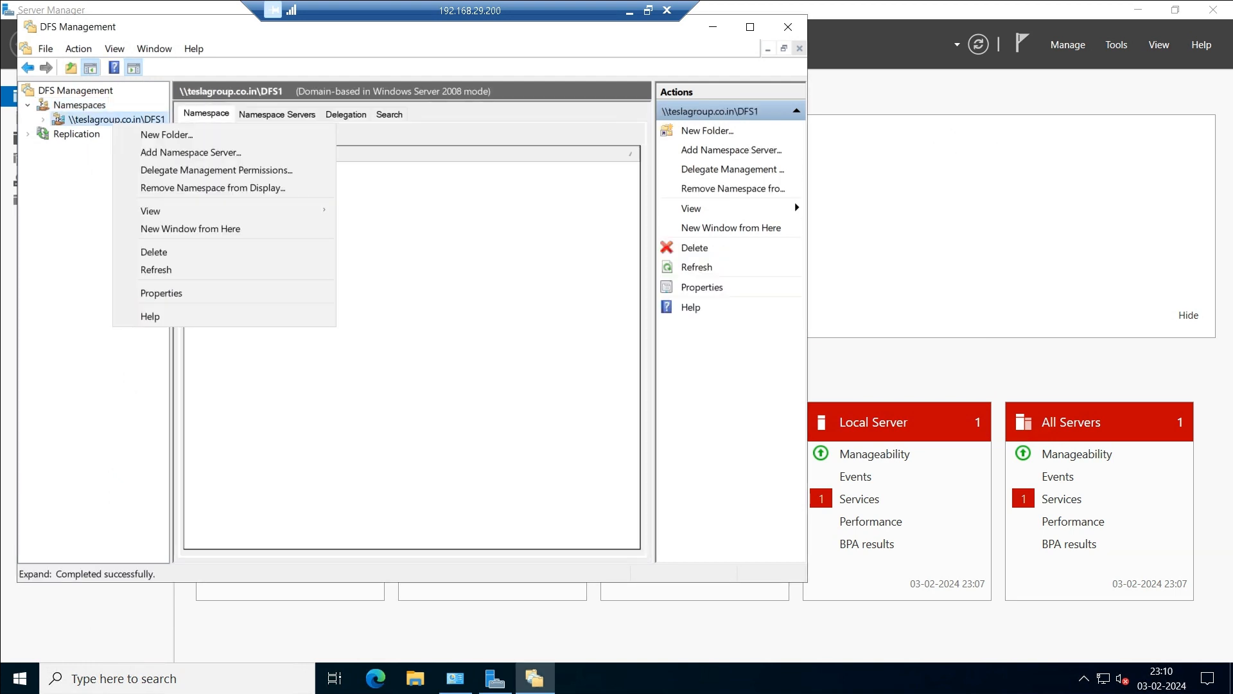
Start a new DFS1 namespace folder and browse \\dc's Shares folder to check the share names.
key("Down")
key("Return")
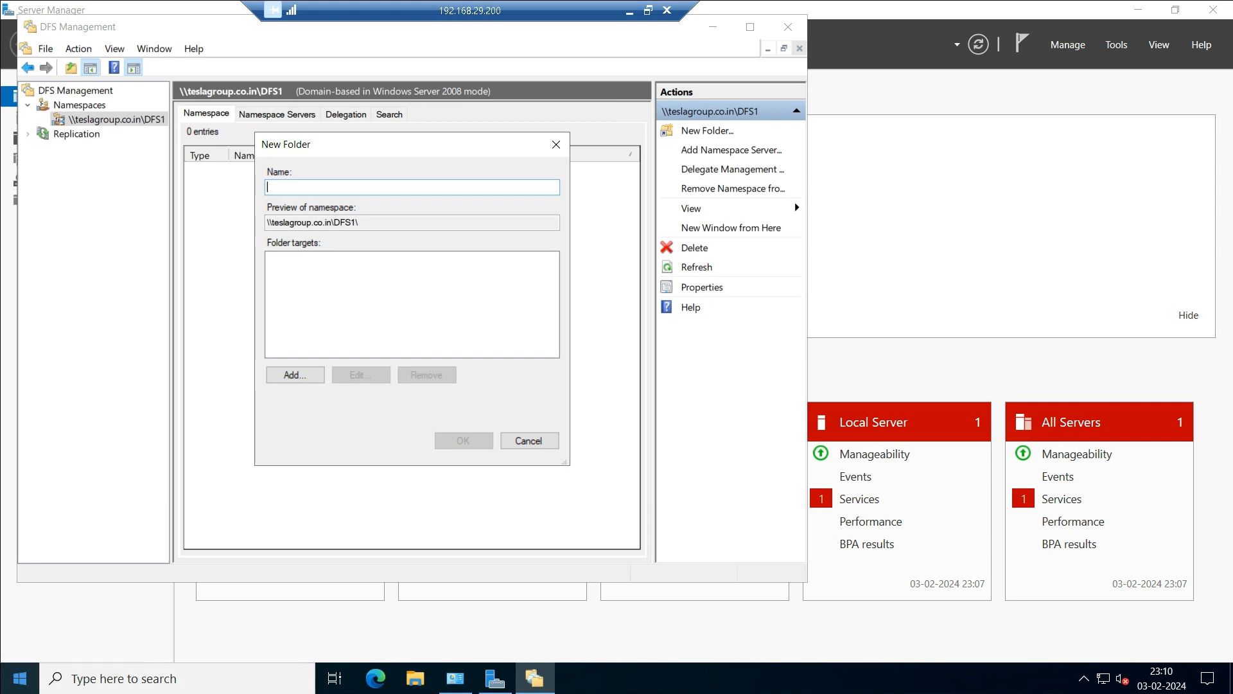
right_click(20, 678)
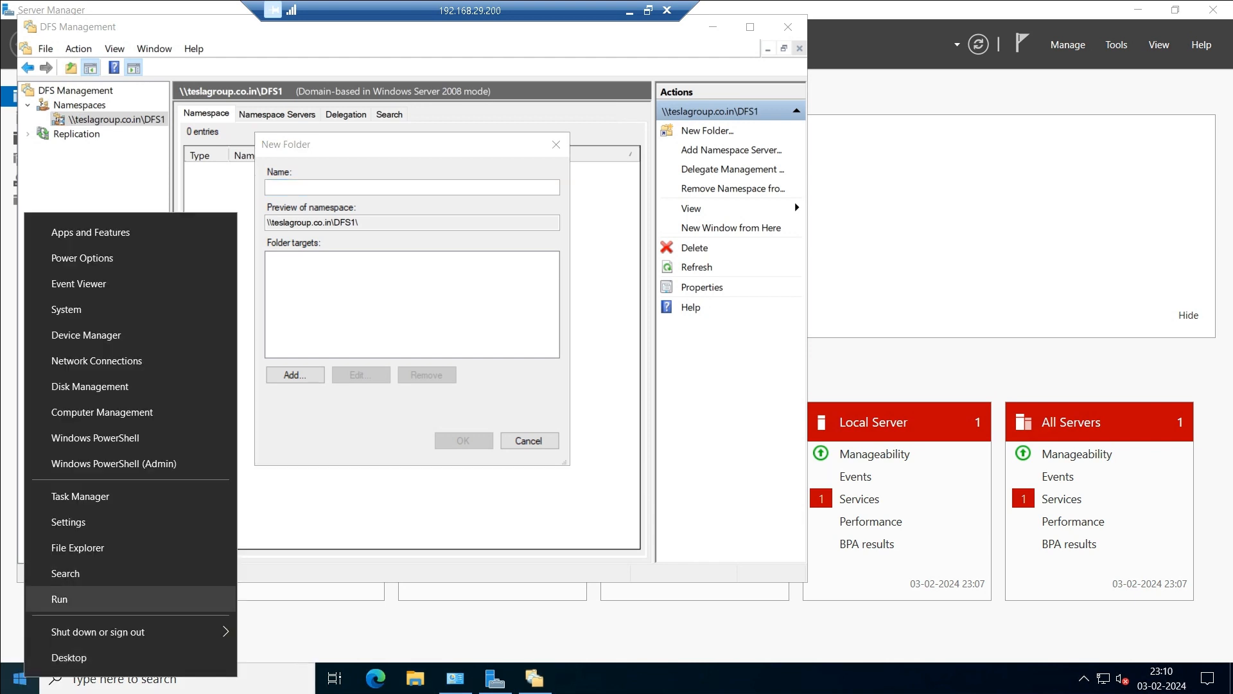
key("Return")
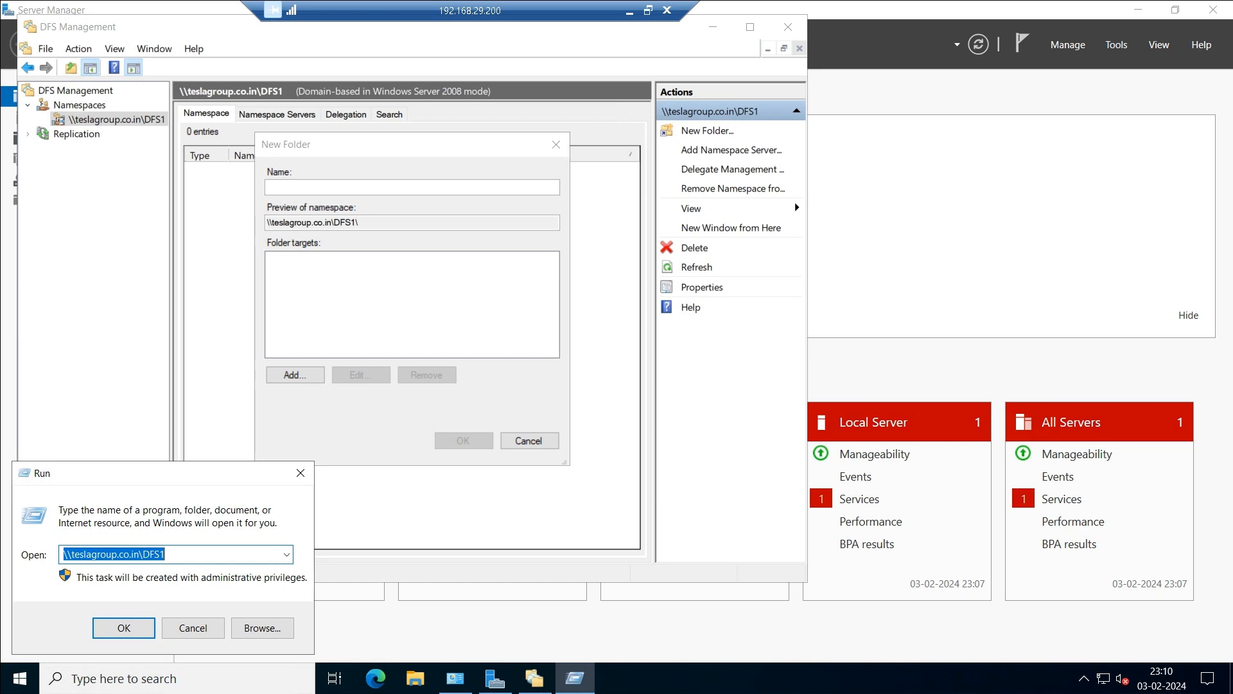
type("\\\\dc")
key("Return")
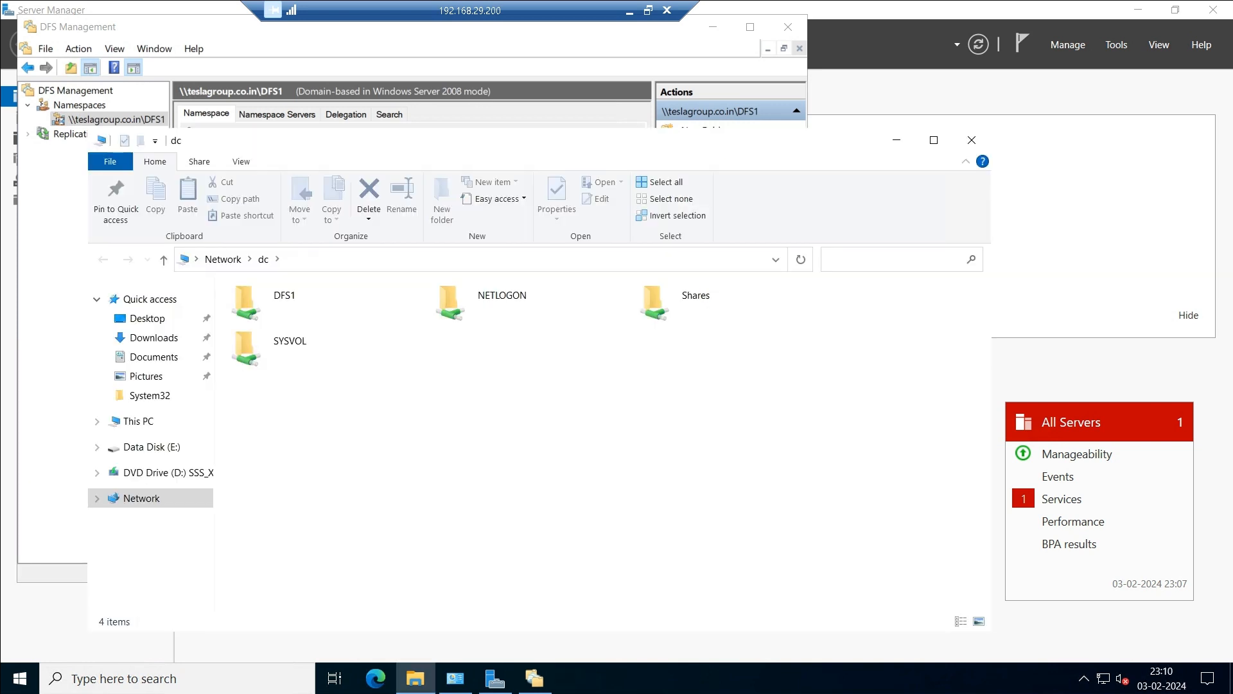
double_click(683, 309)
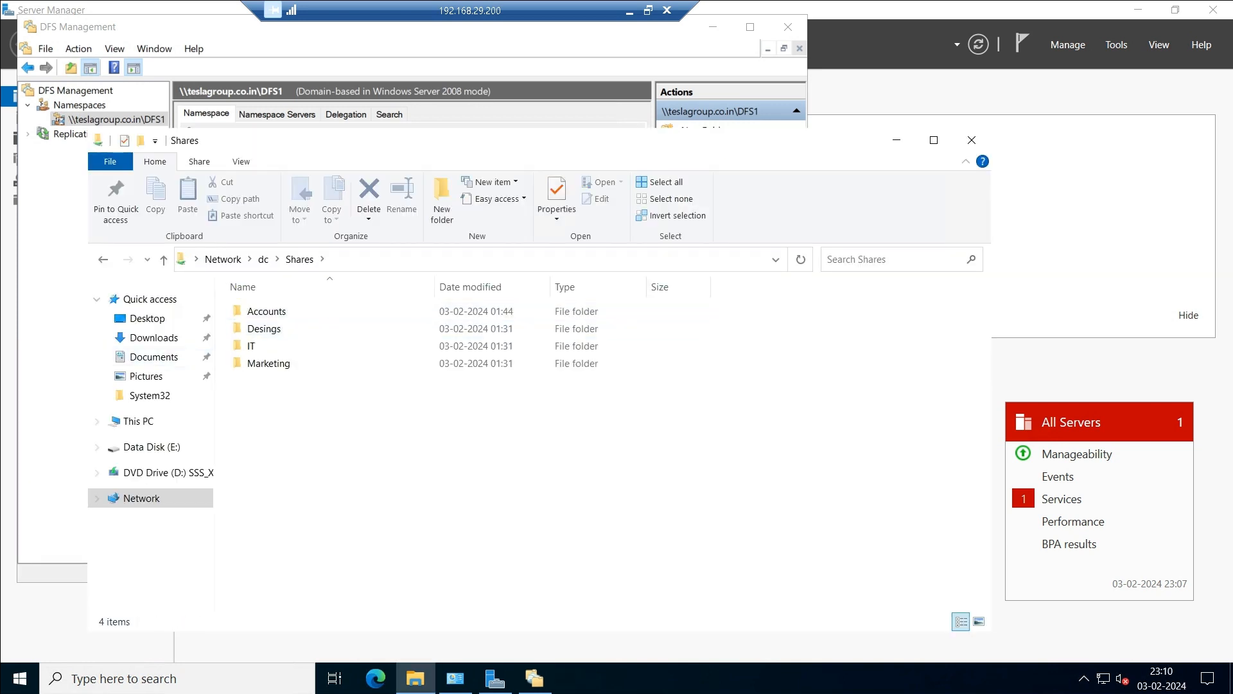
key("alt+Tab")
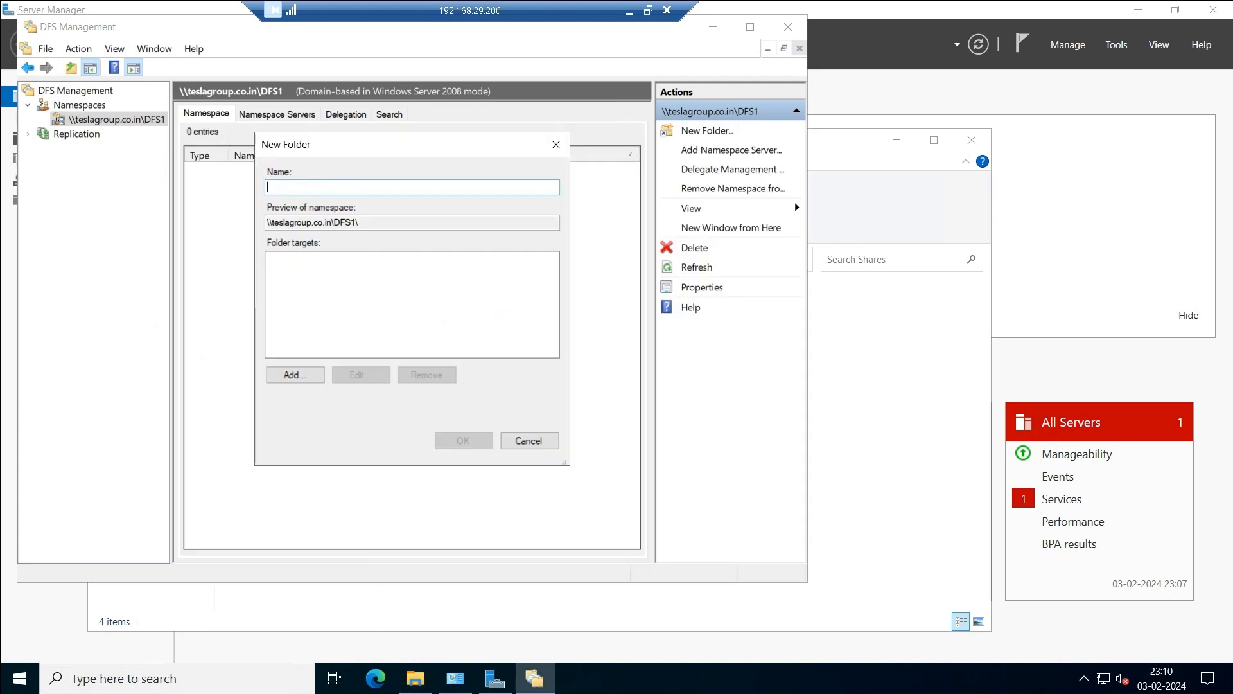
Name the folder Accounts, target \\DC\Shares\Accounts, and create it.
type("Accounts")
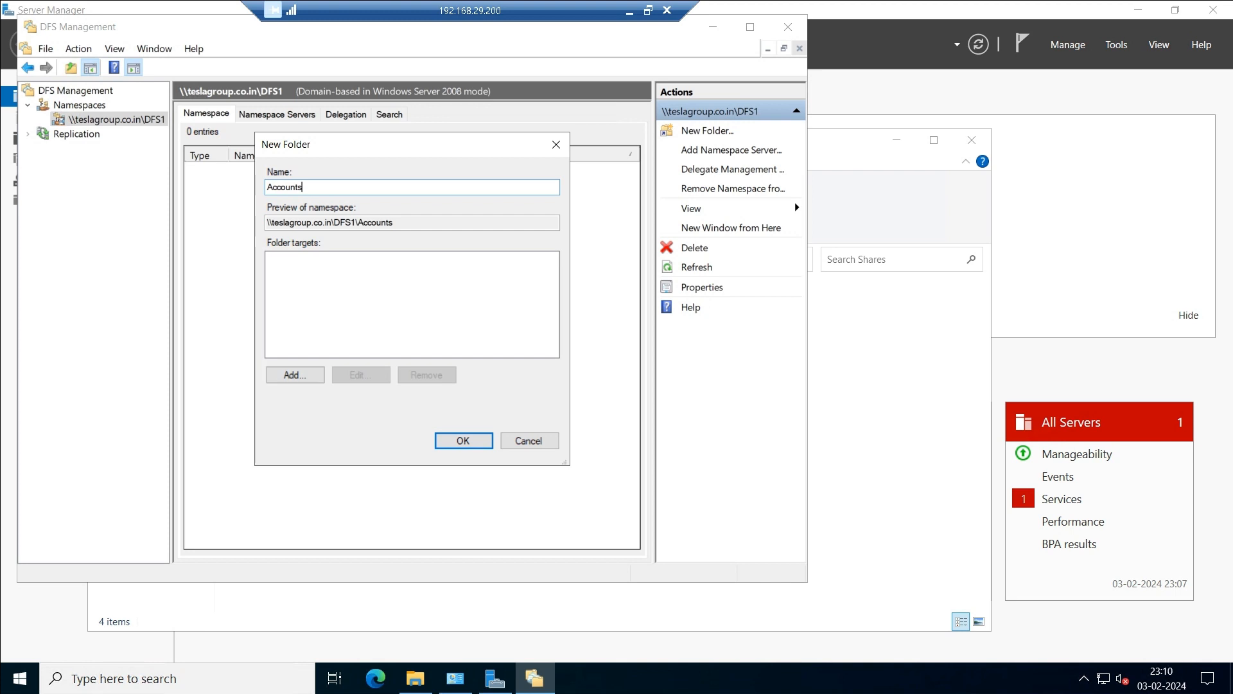
left_click(295, 374)
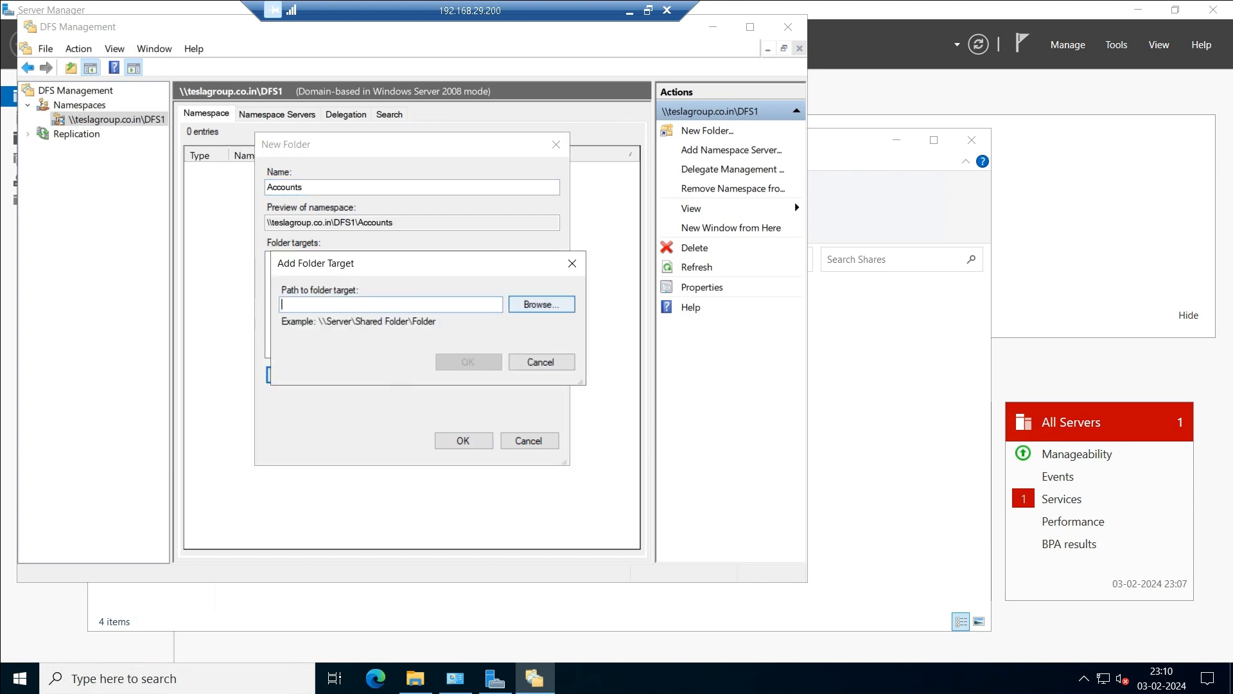
left_click(541, 305)
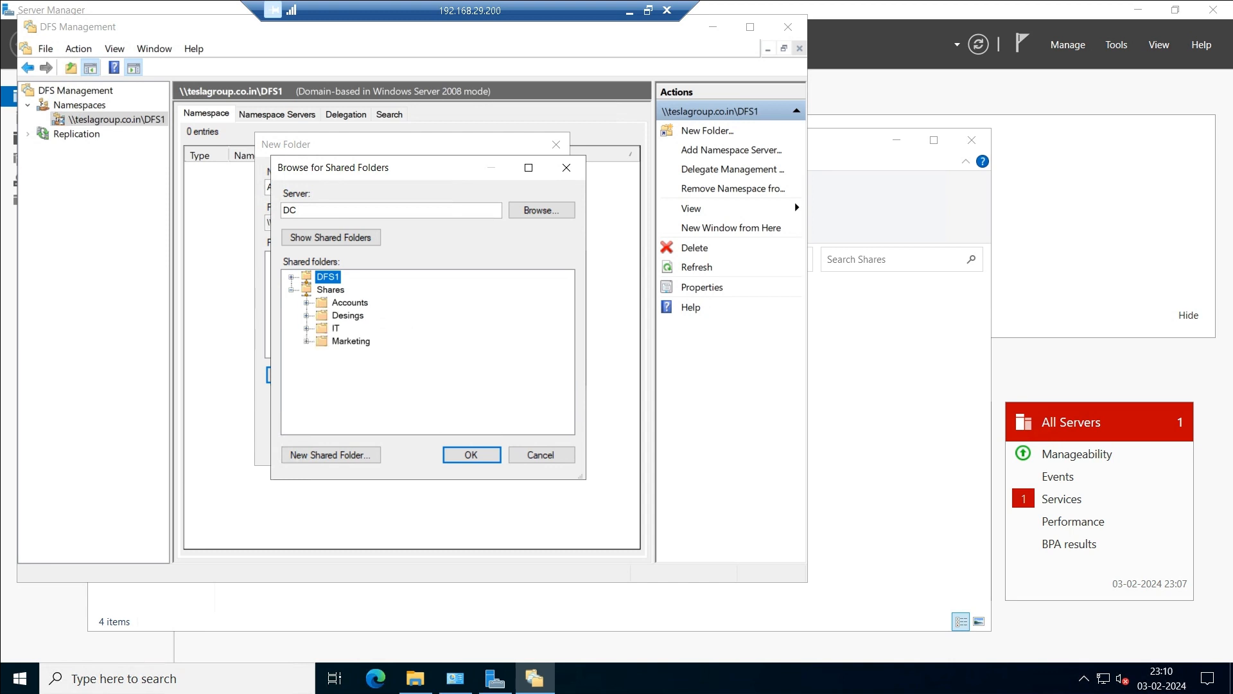
left_click(350, 302)
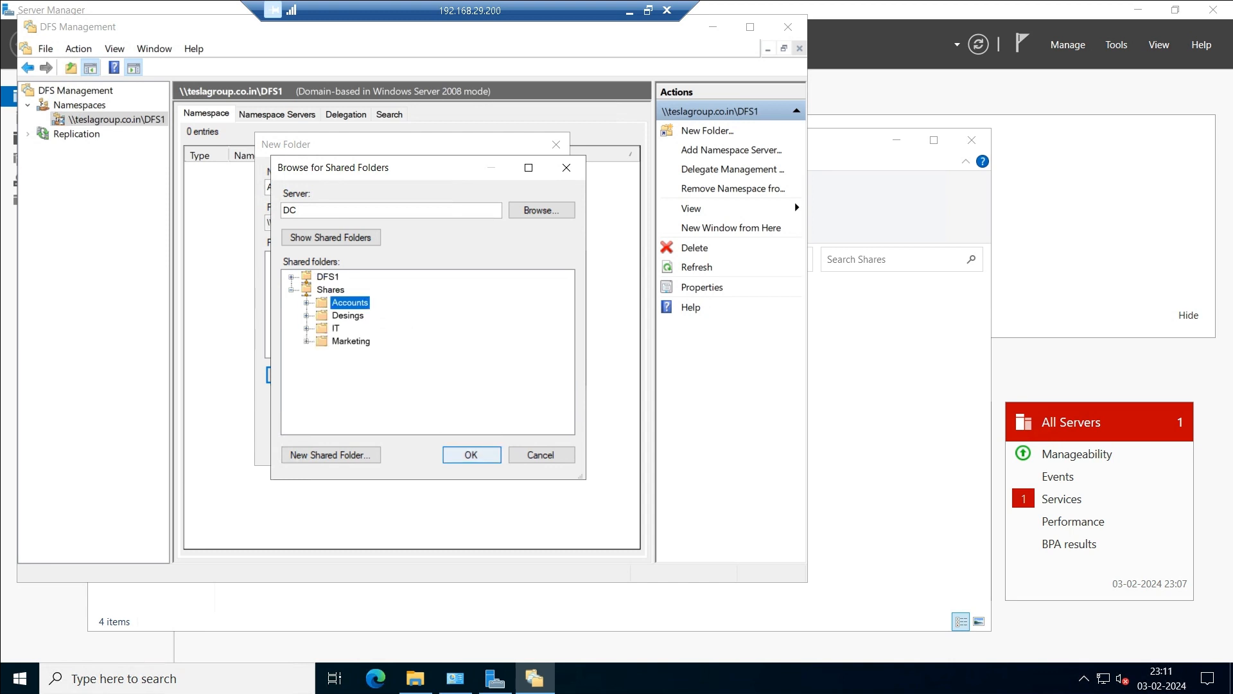
left_click(471, 455)
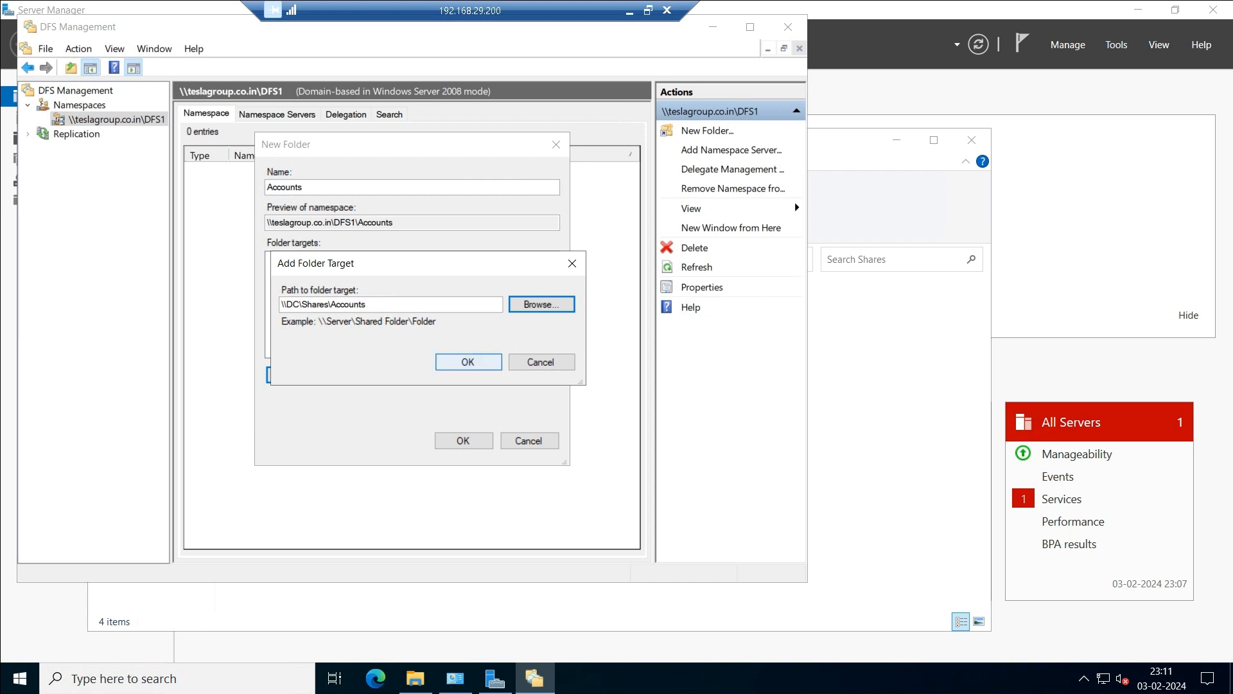
left_click(468, 362)
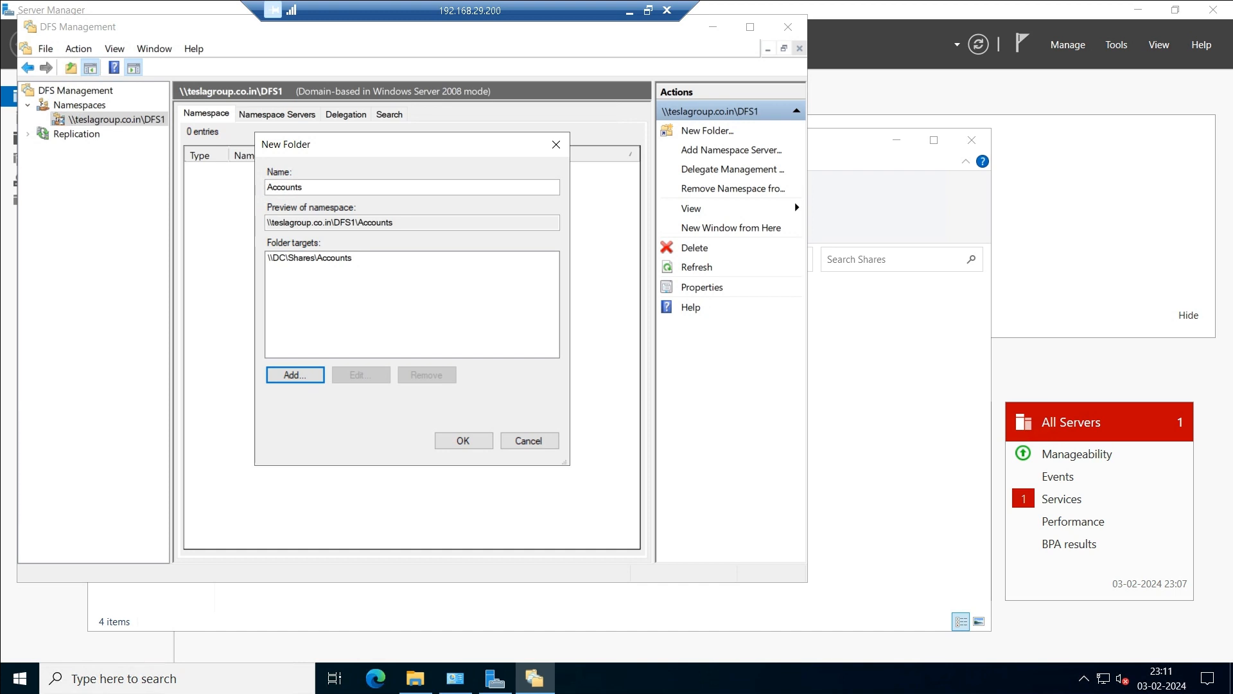
left_click(463, 441)
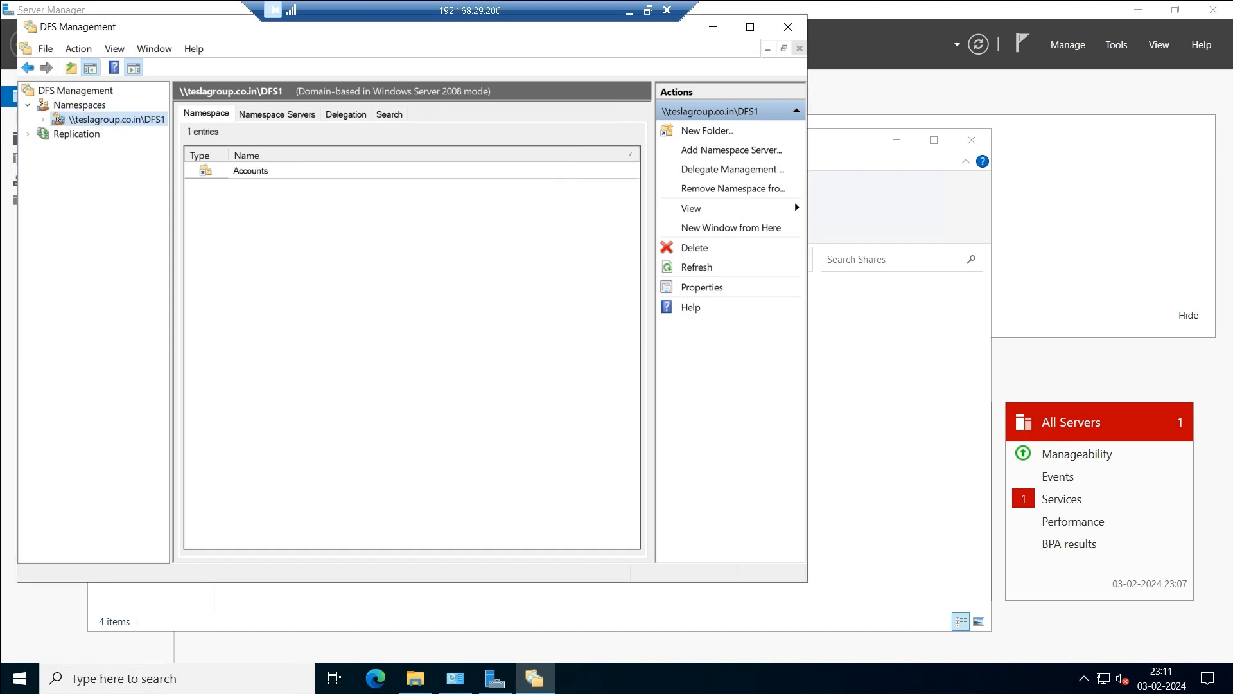
right_click(269, 232)
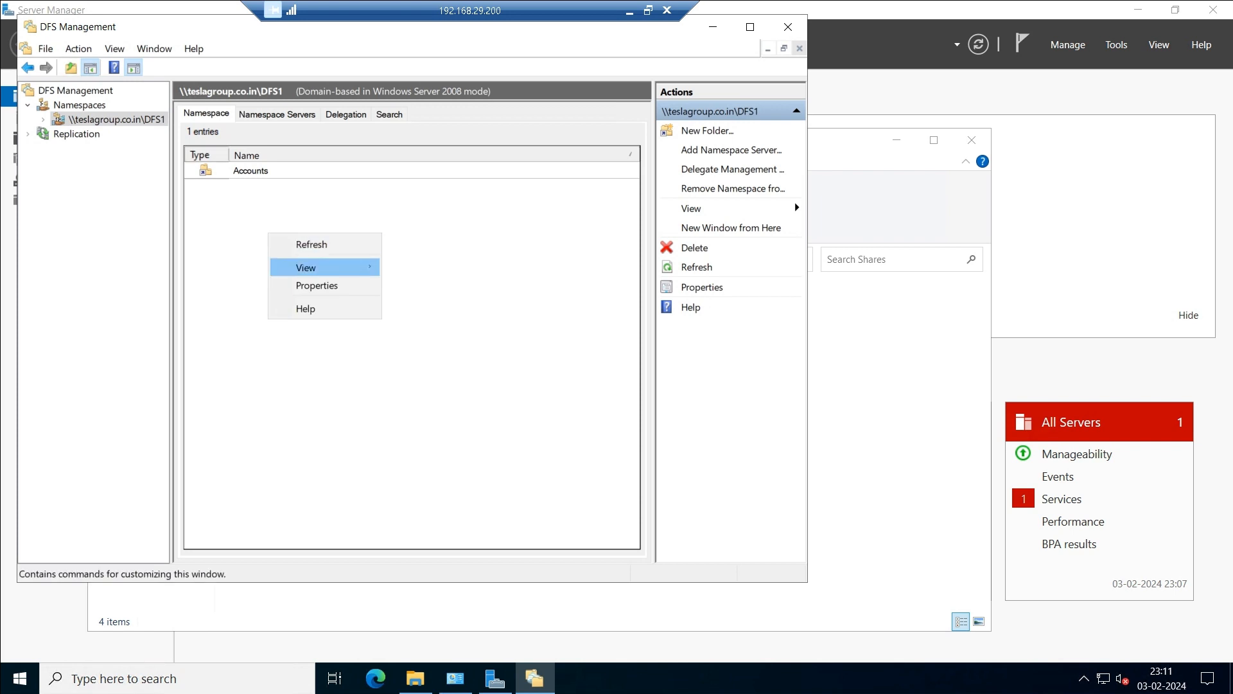
Create a Desings folder in DFS1 with the folder target \\DC\Shares\Desings.
right_click(113, 117)
left_click(165, 130)
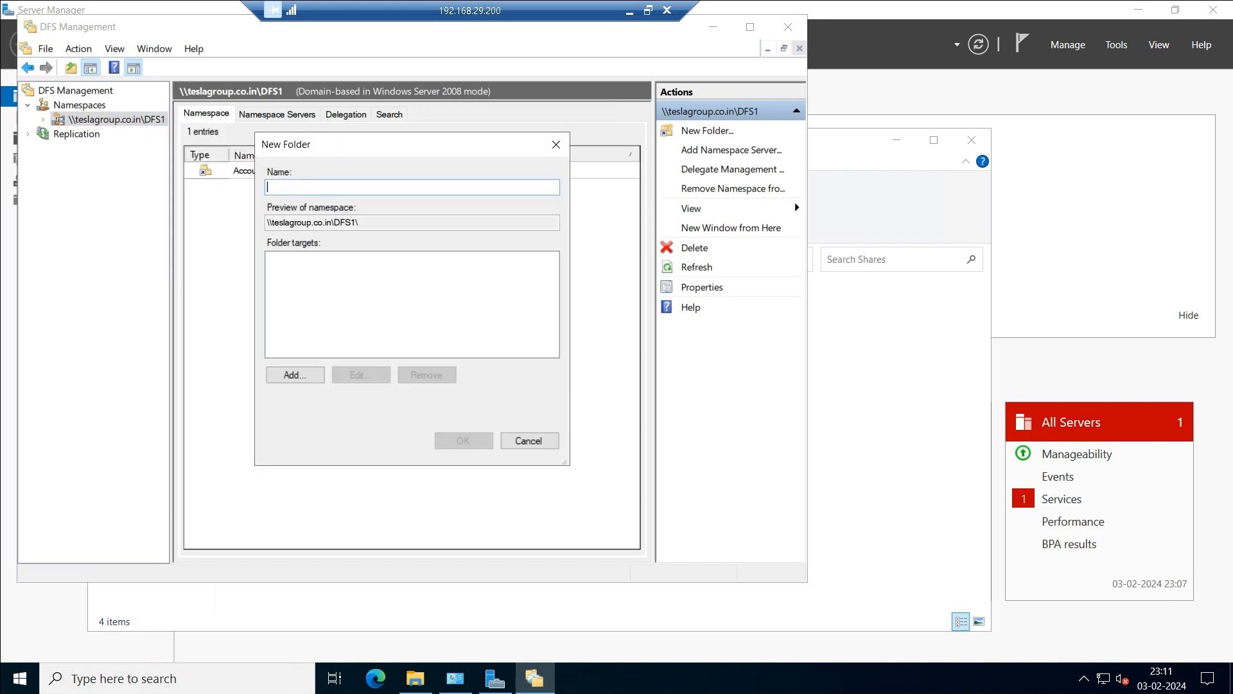
left_click(415, 679)
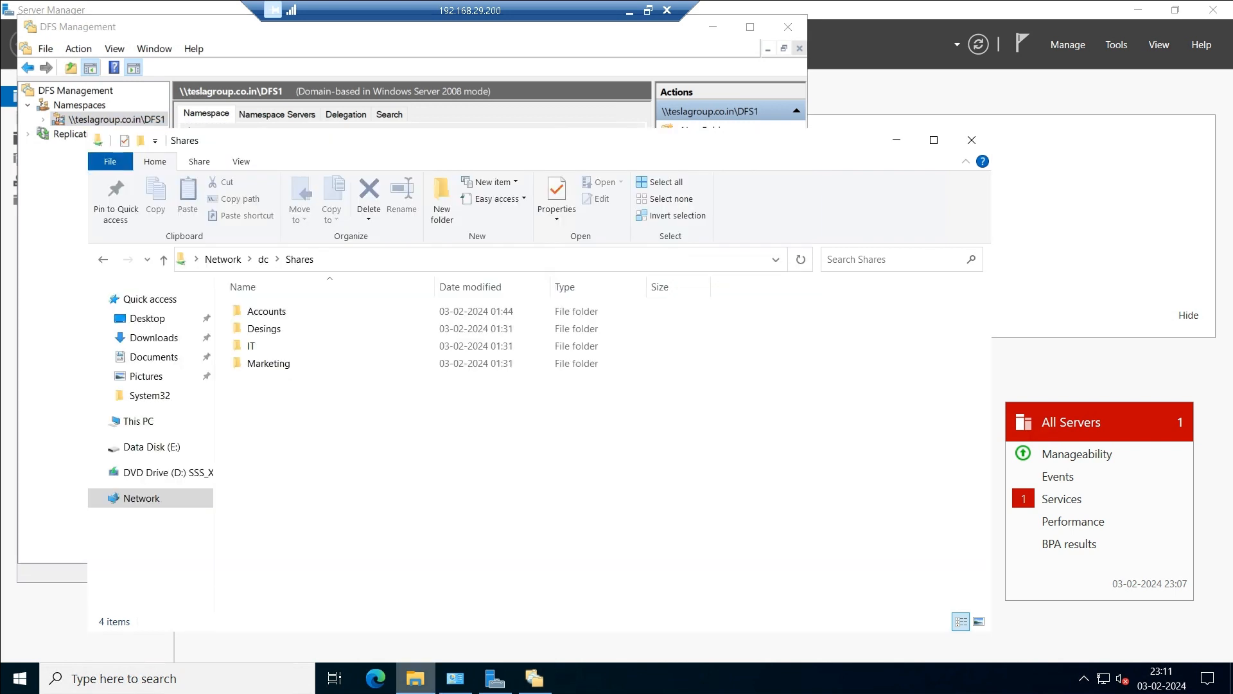
left_click(416, 678)
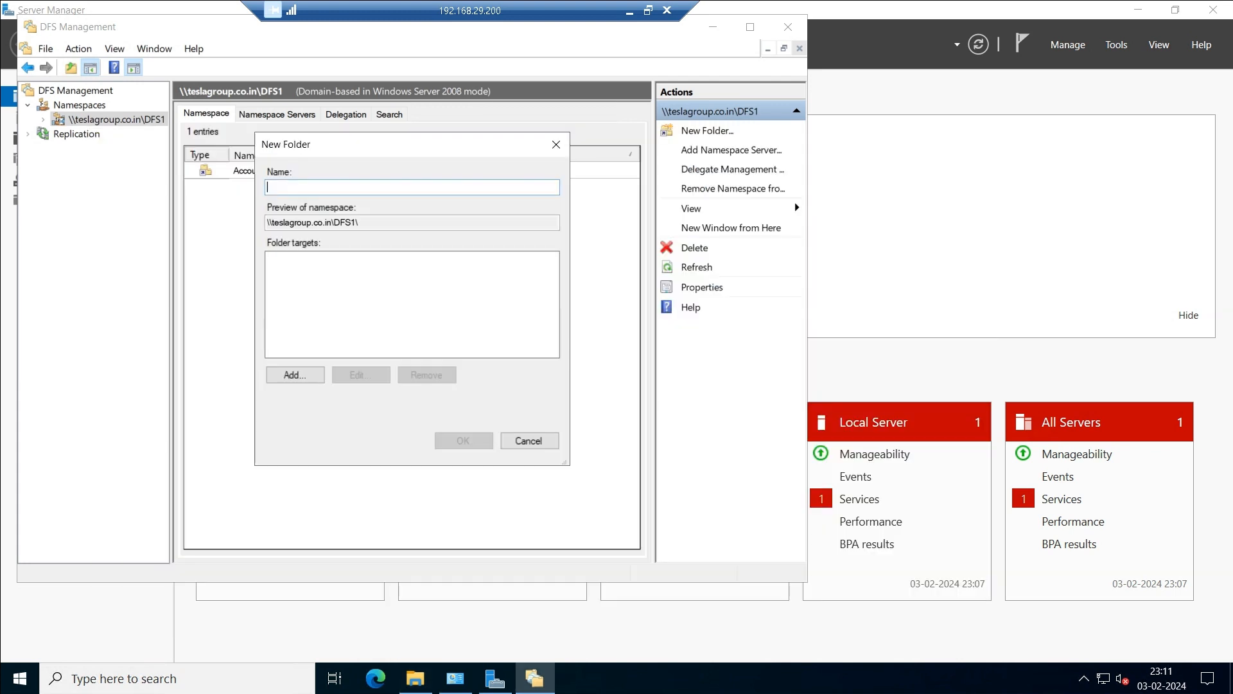
type("Desings")
left_click(295, 375)
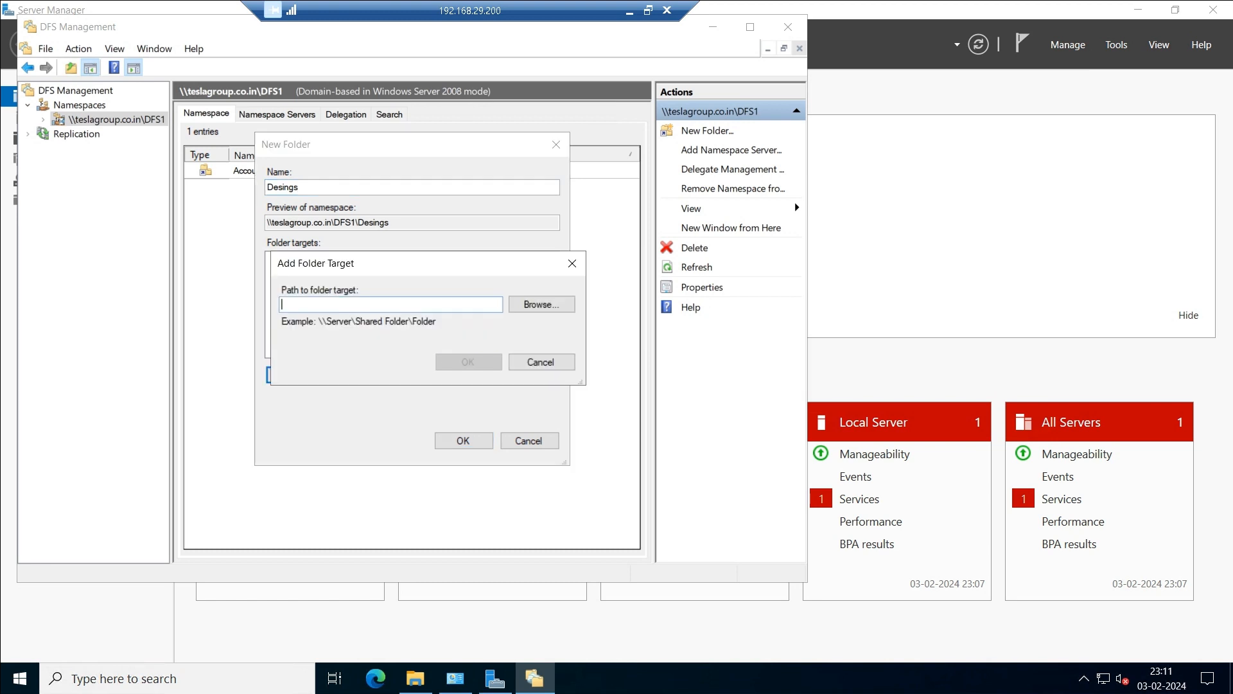
left_click(540, 304)
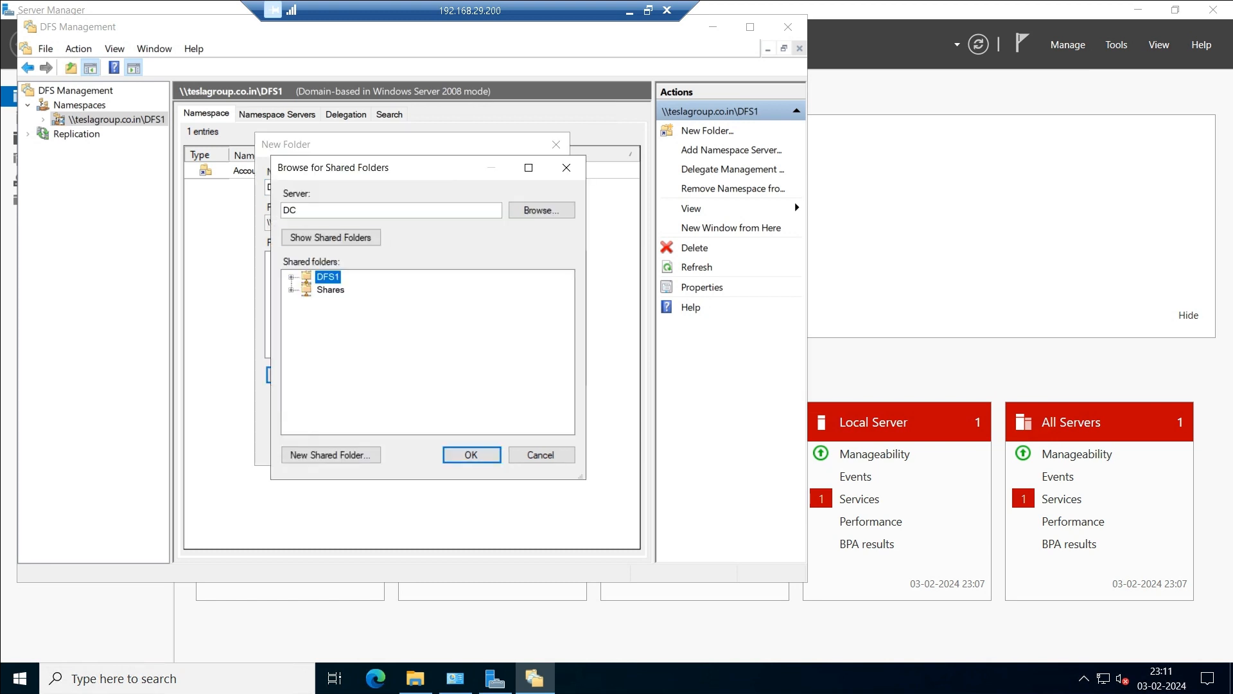
left_click(347, 316)
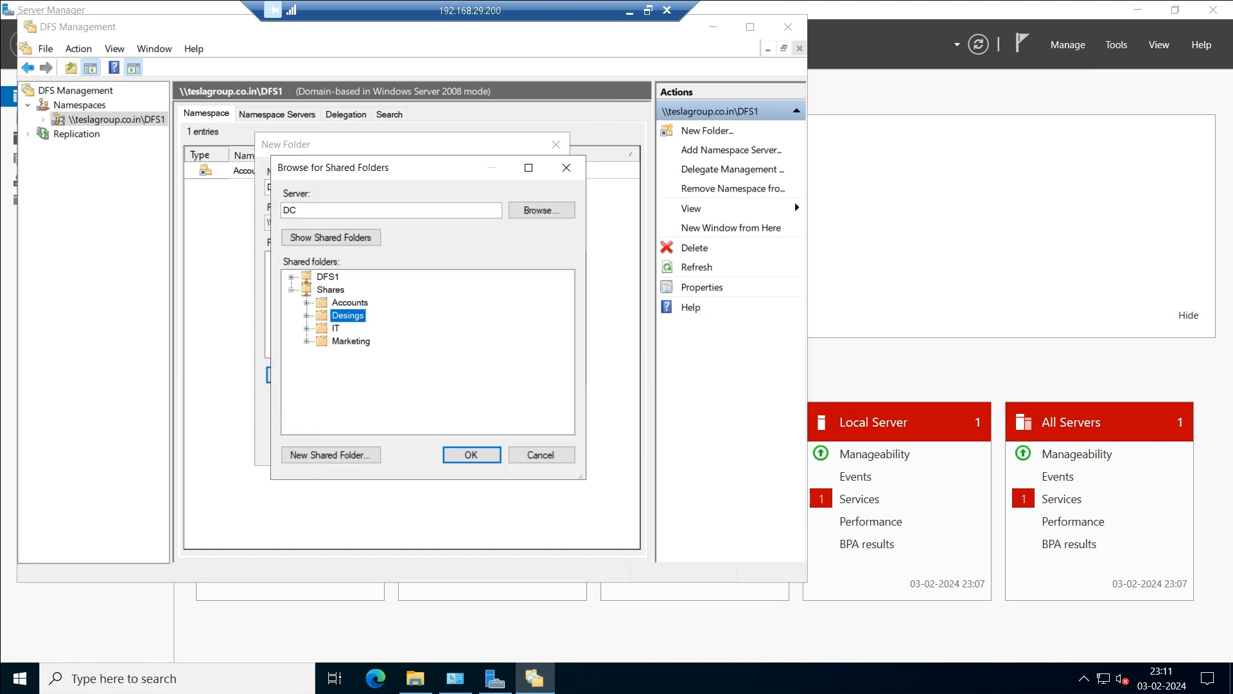
left_click(471, 455)
key("Return")
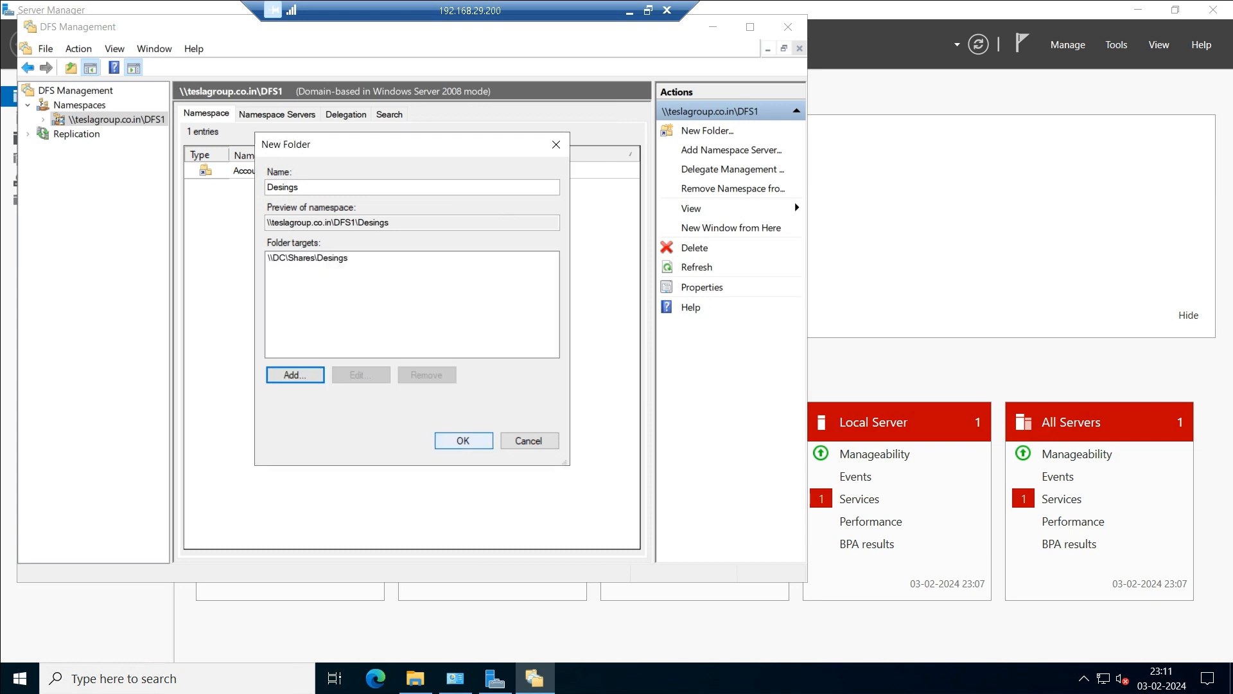
key("Return")
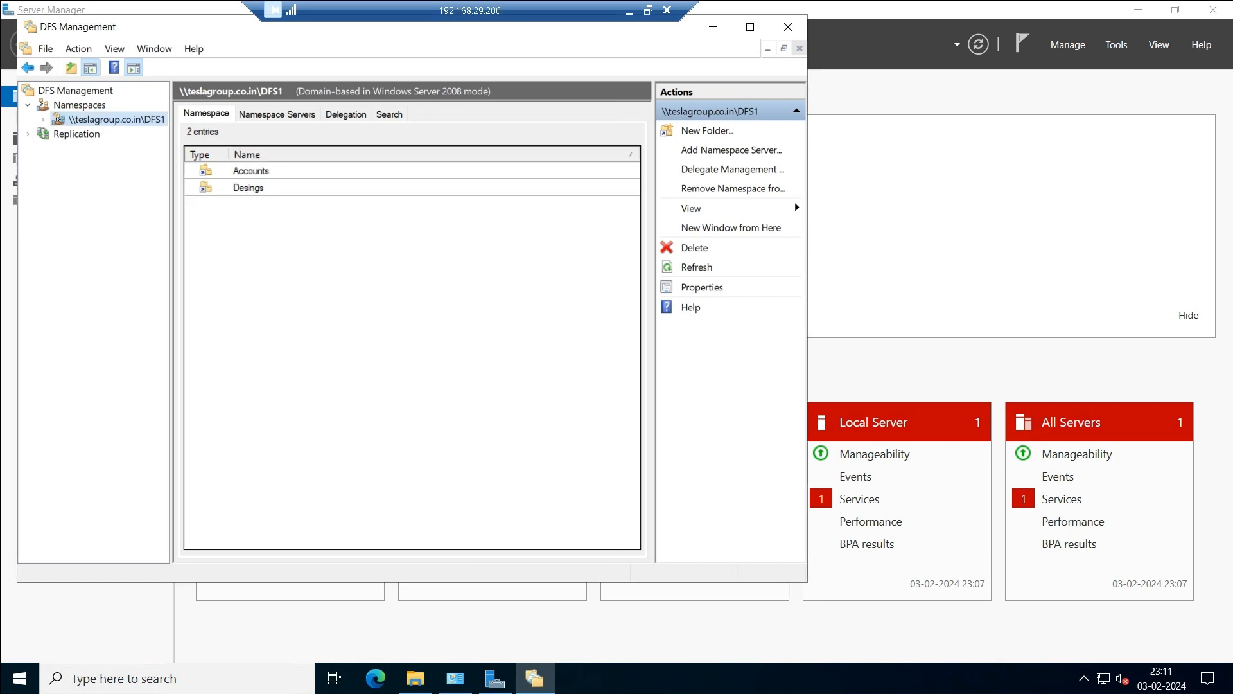
right_click(272, 314)
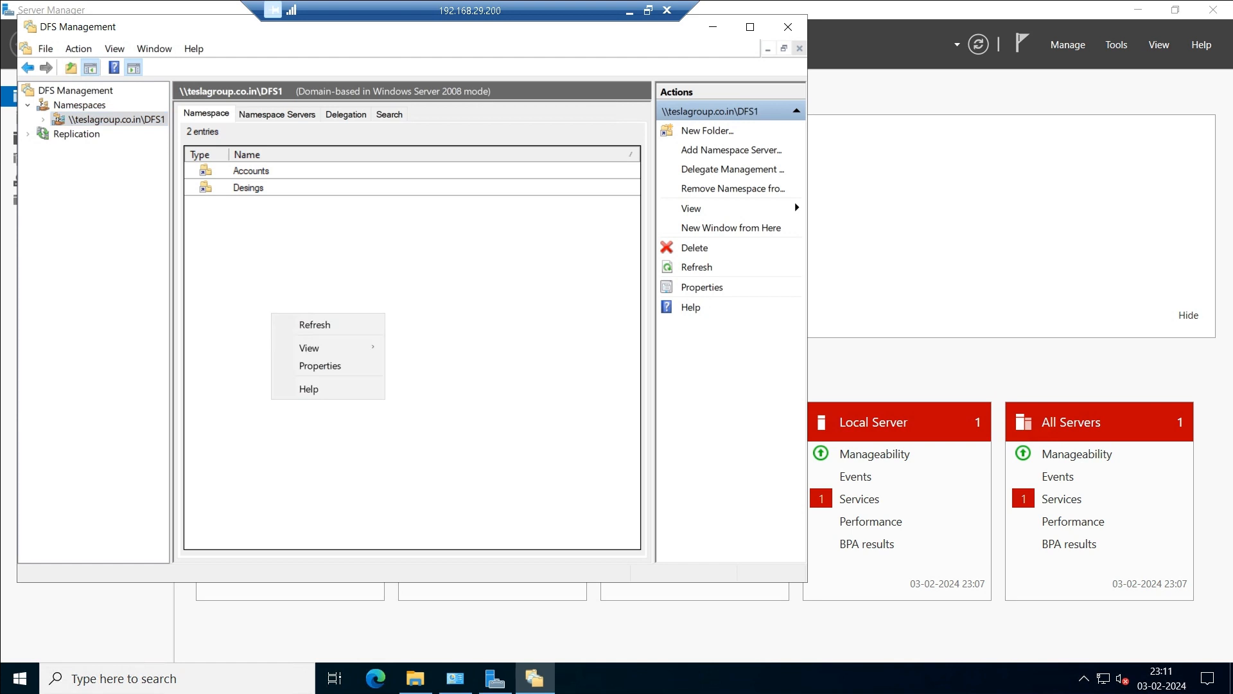
Start a new DFS1 folder named IT after checking the Shares folder names.
right_click(137, 118)
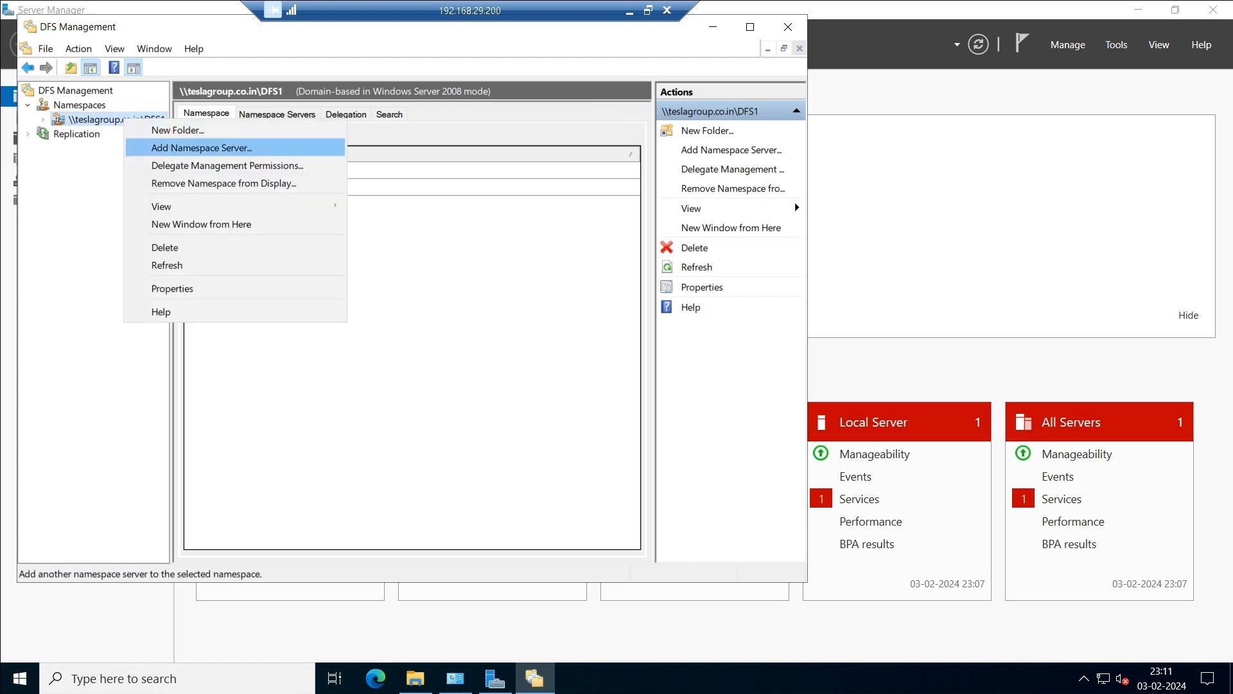
left_click(174, 128)
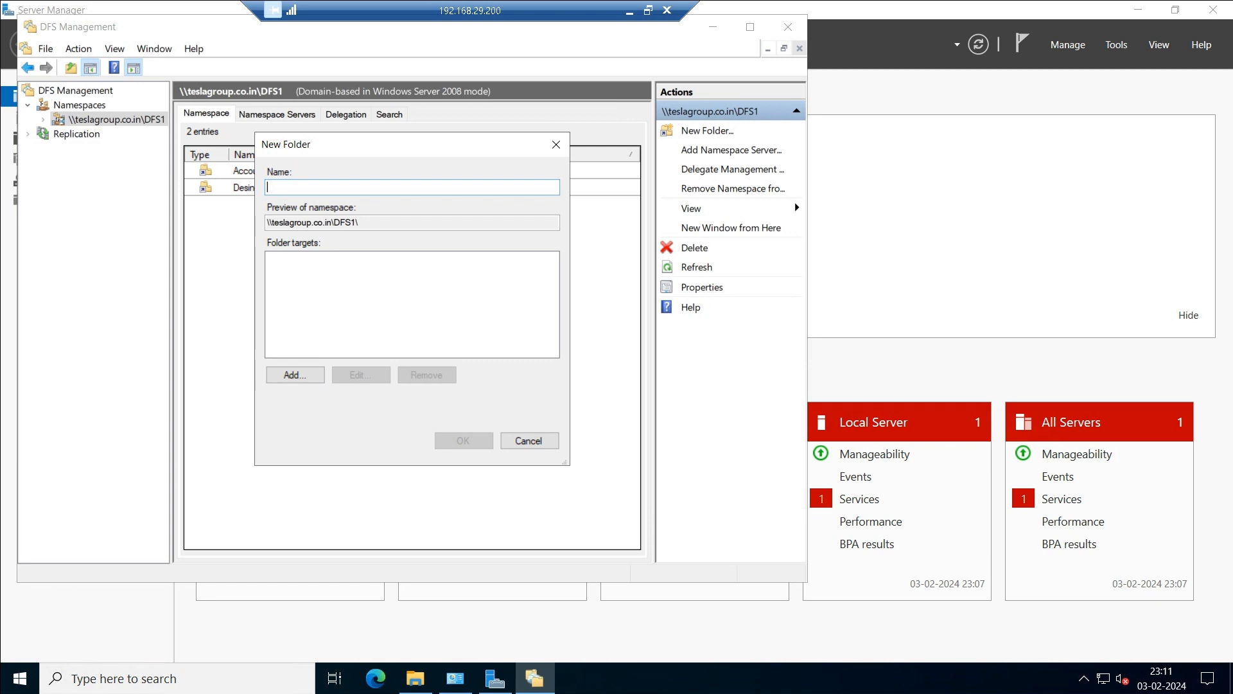
key("alt+Tab")
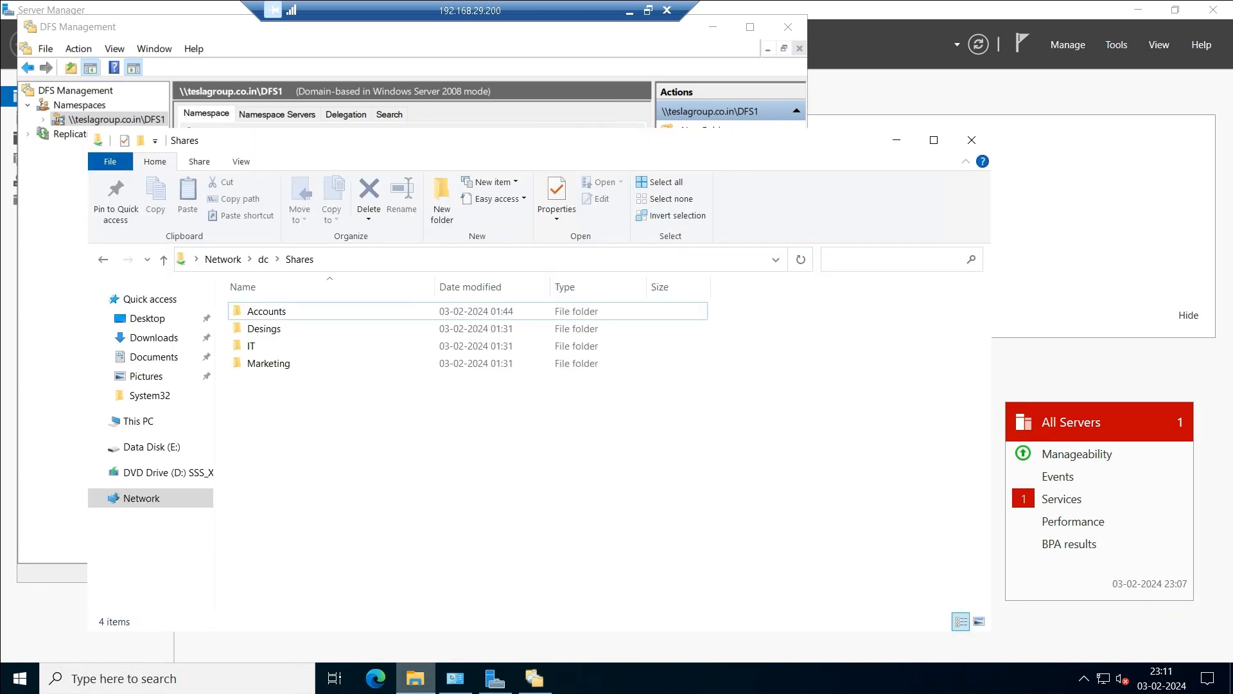
key("alt+Tab")
type("IT")
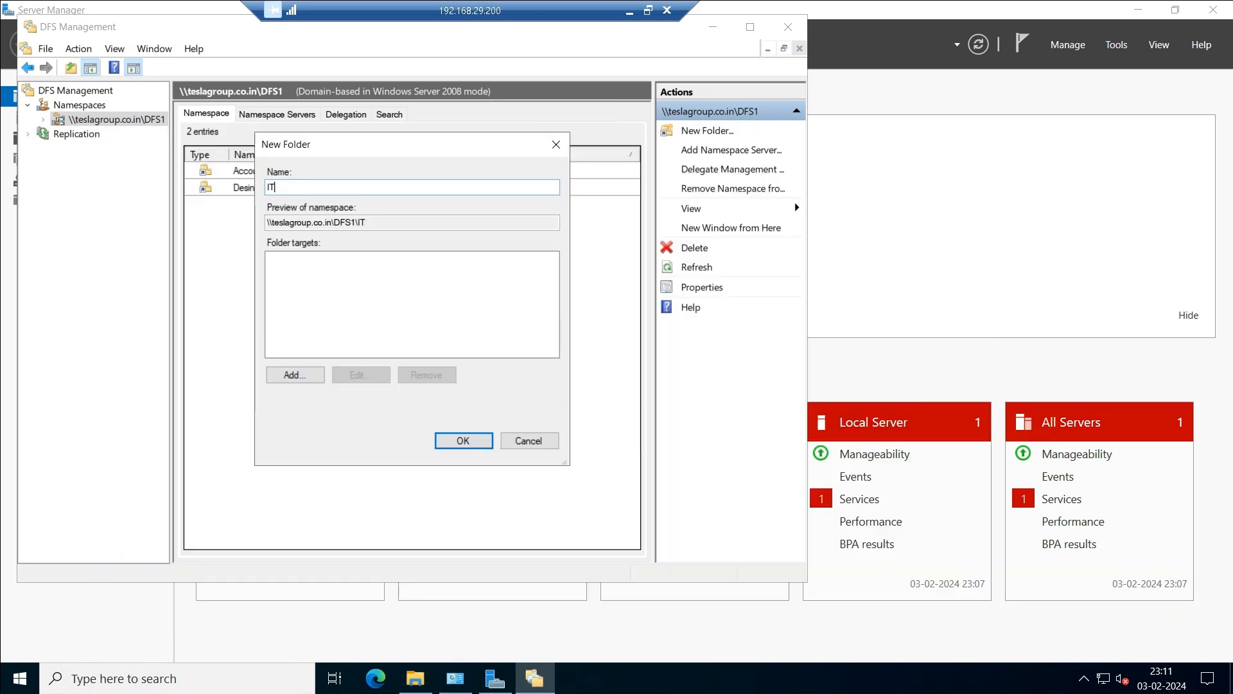
Add \\DC\Shares\IT as its folder target and create the folder.
left_click(296, 375)
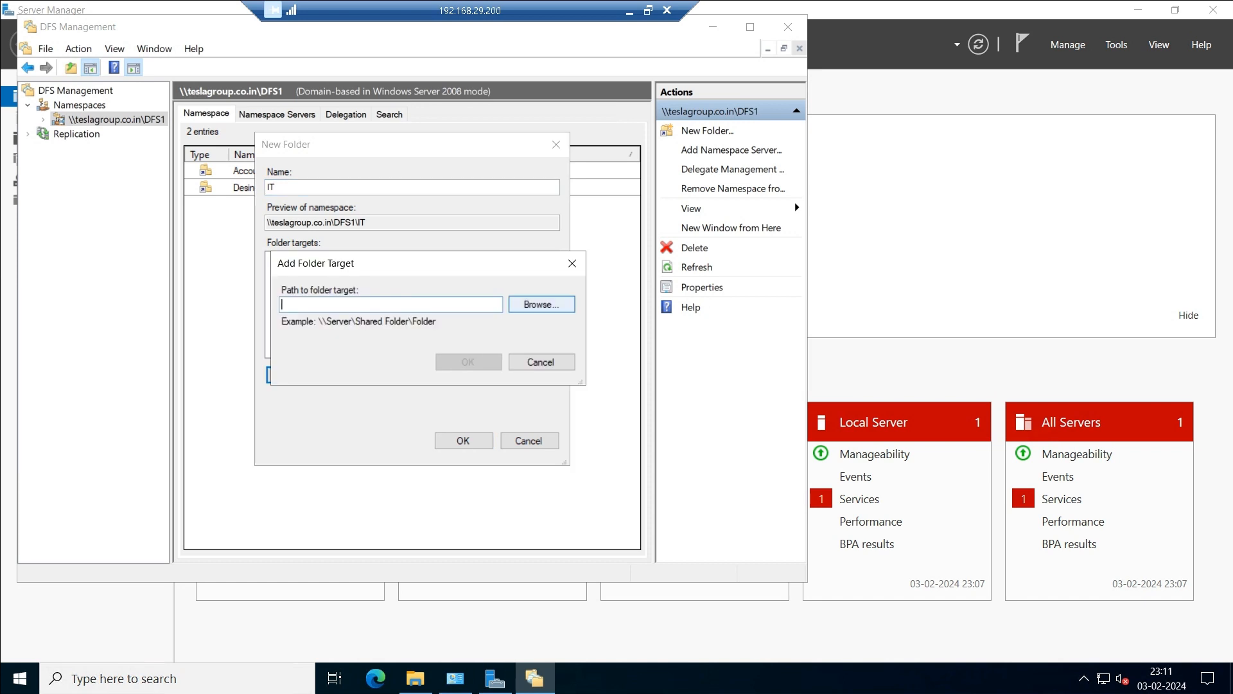
left_click(541, 304)
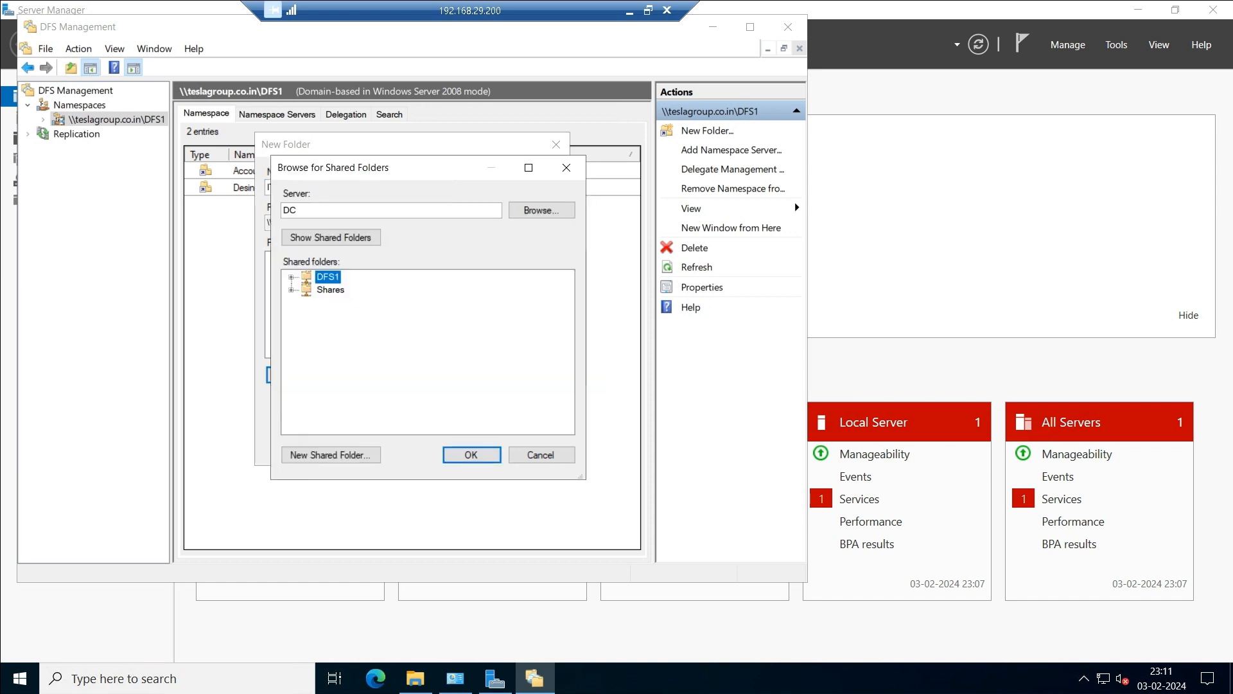
left_click(291, 290)
left_click(350, 341)
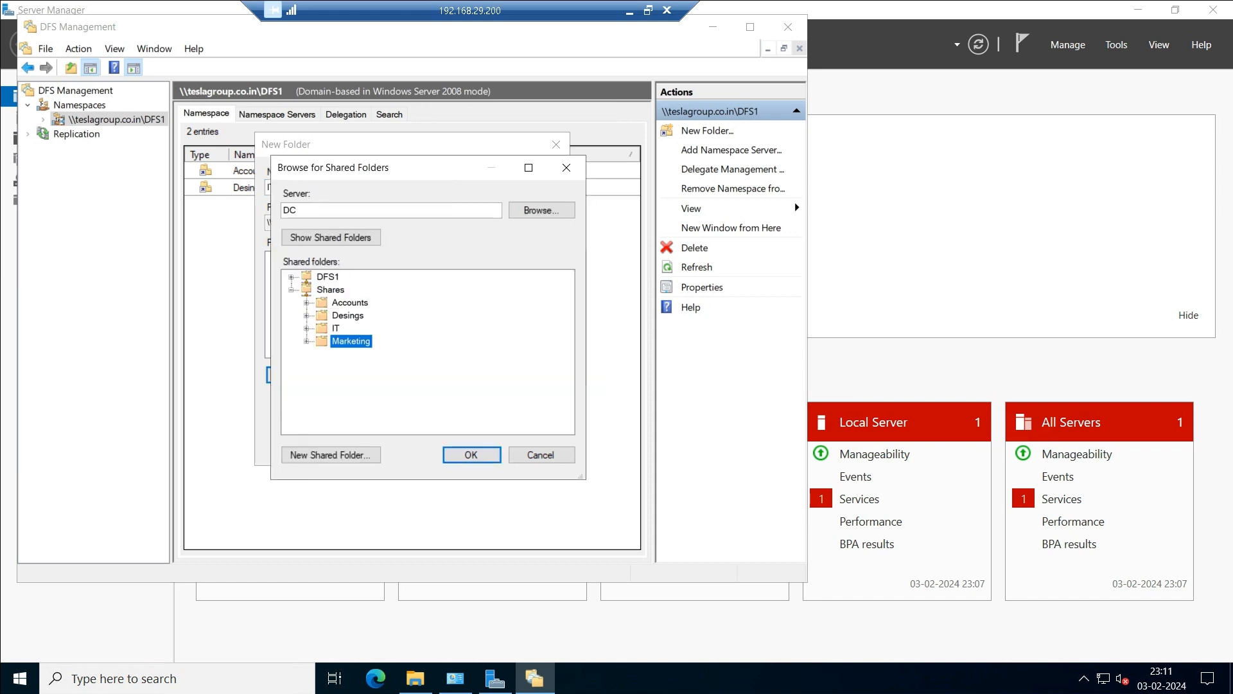
left_click(335, 328)
left_click(472, 455)
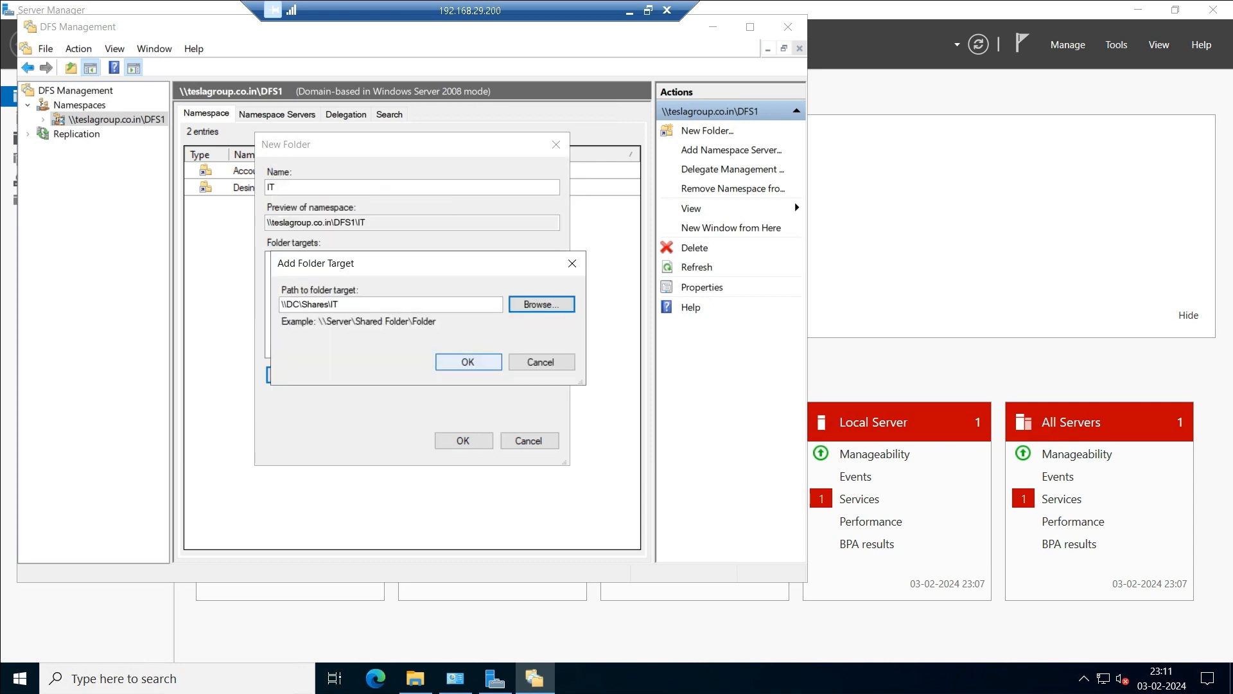
left_click(468, 361)
left_click(463, 440)
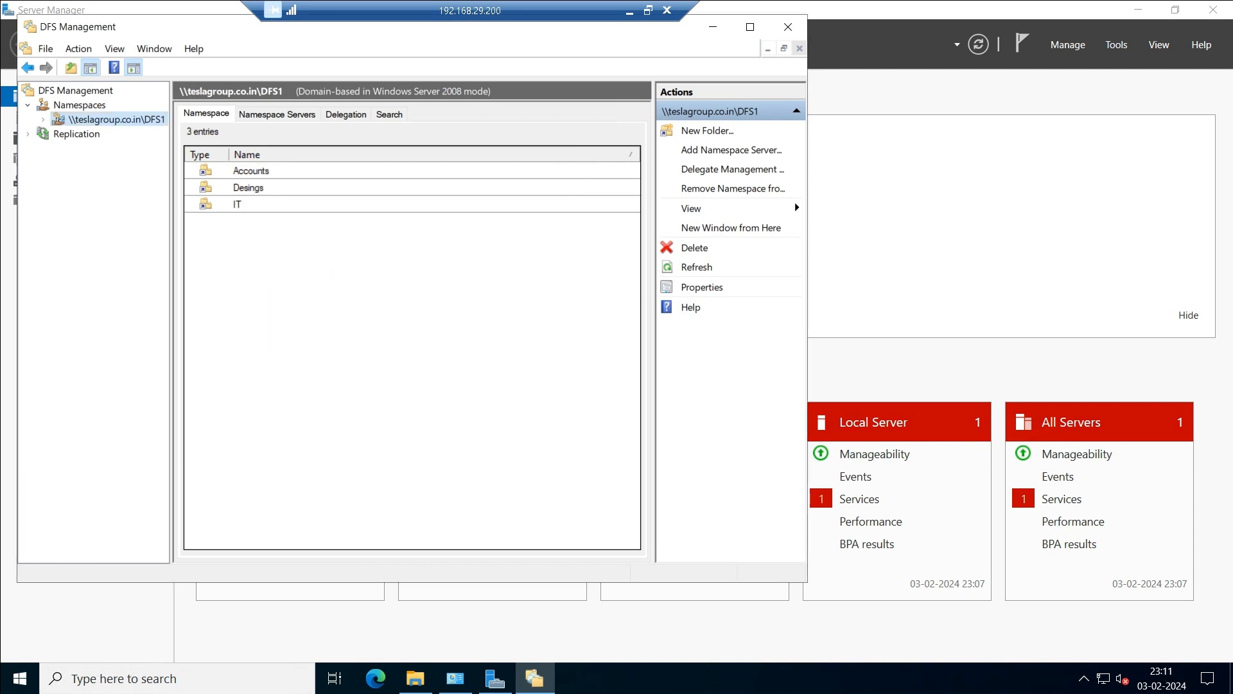
Start a new DFS1 folder and name it Marketing, correcting a typo.
right_click(116, 119)
left_click(149, 127)
left_click(416, 679)
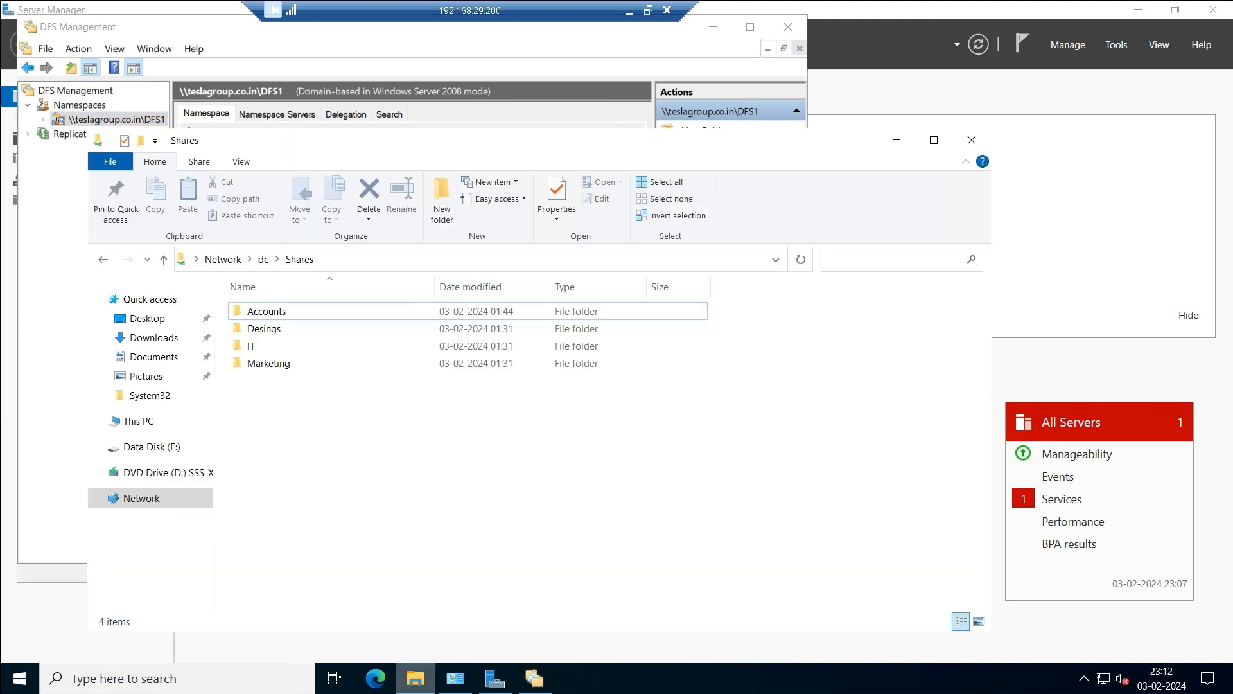
left_click(415, 678)
type("Marketing")
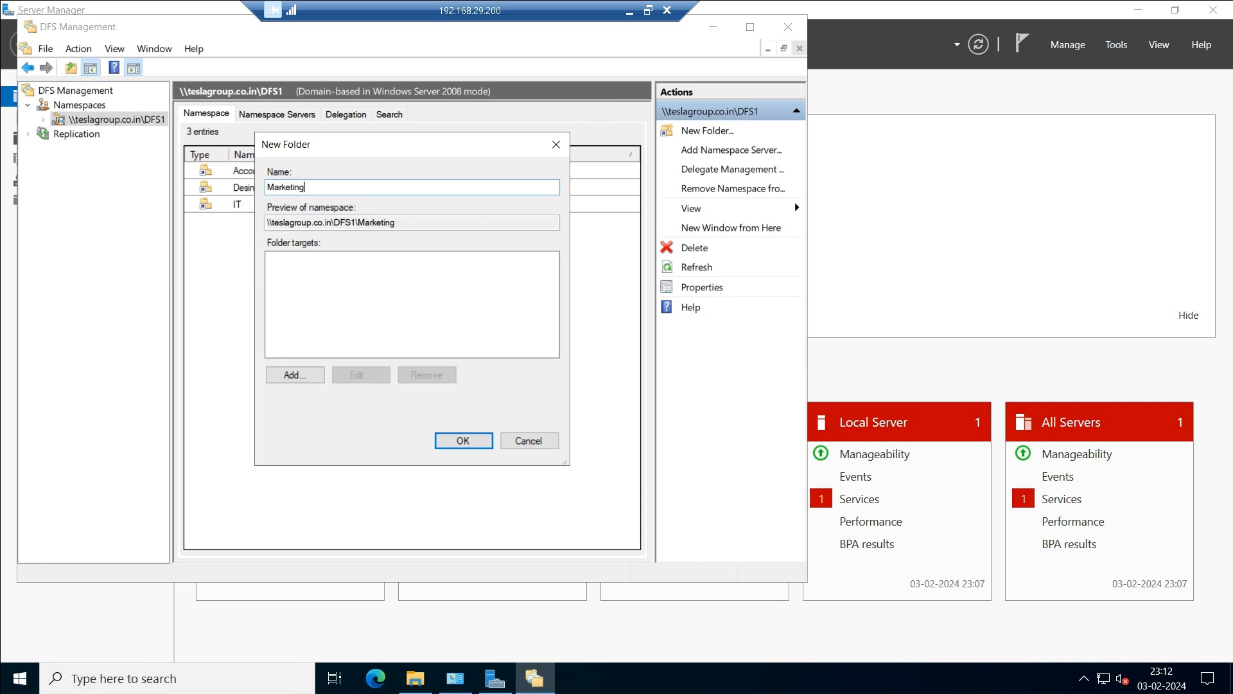
Set its target to \\DC\Shares\Marketing and create the folder.
left_click(294, 375)
left_click(528, 303)
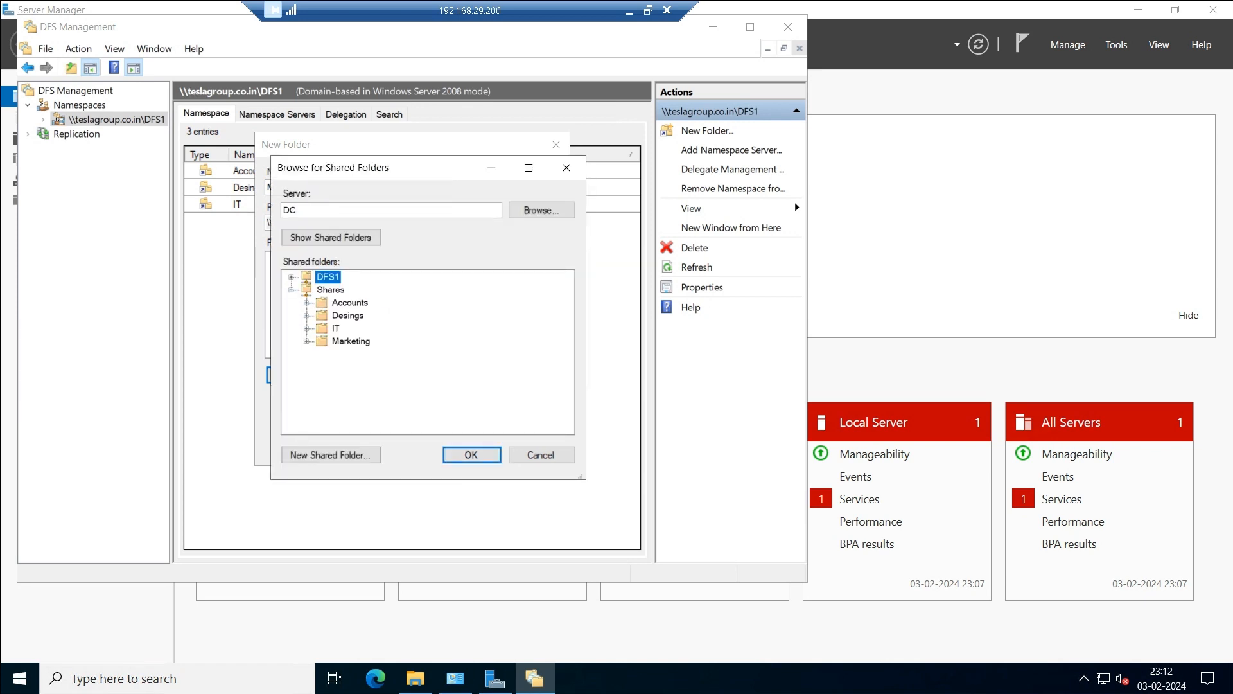
left_click(351, 341)
left_click(471, 455)
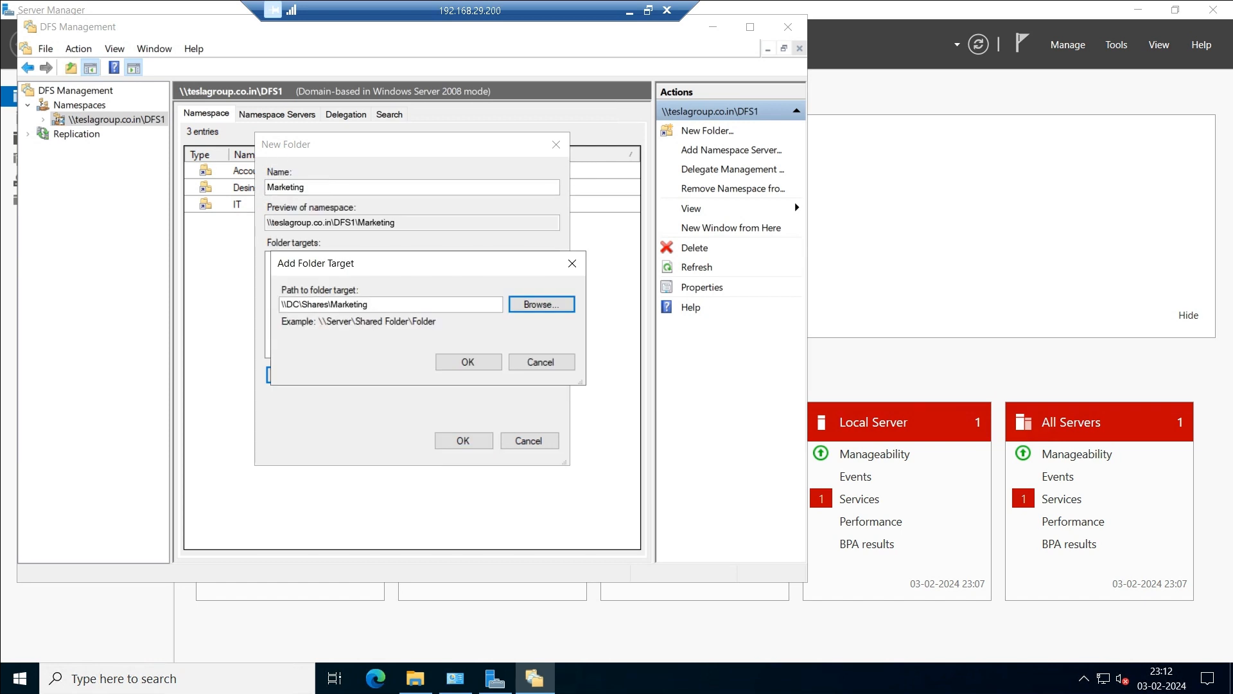
left_click(469, 362)
left_click(463, 440)
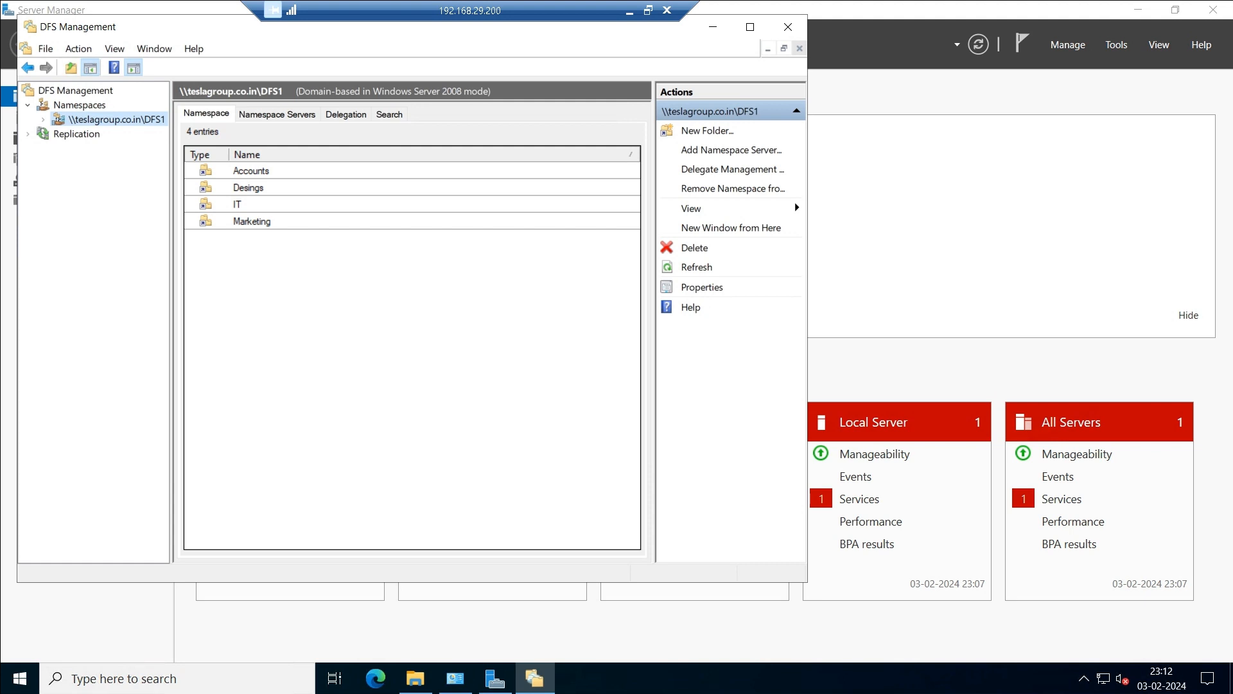
right_click(120, 122)
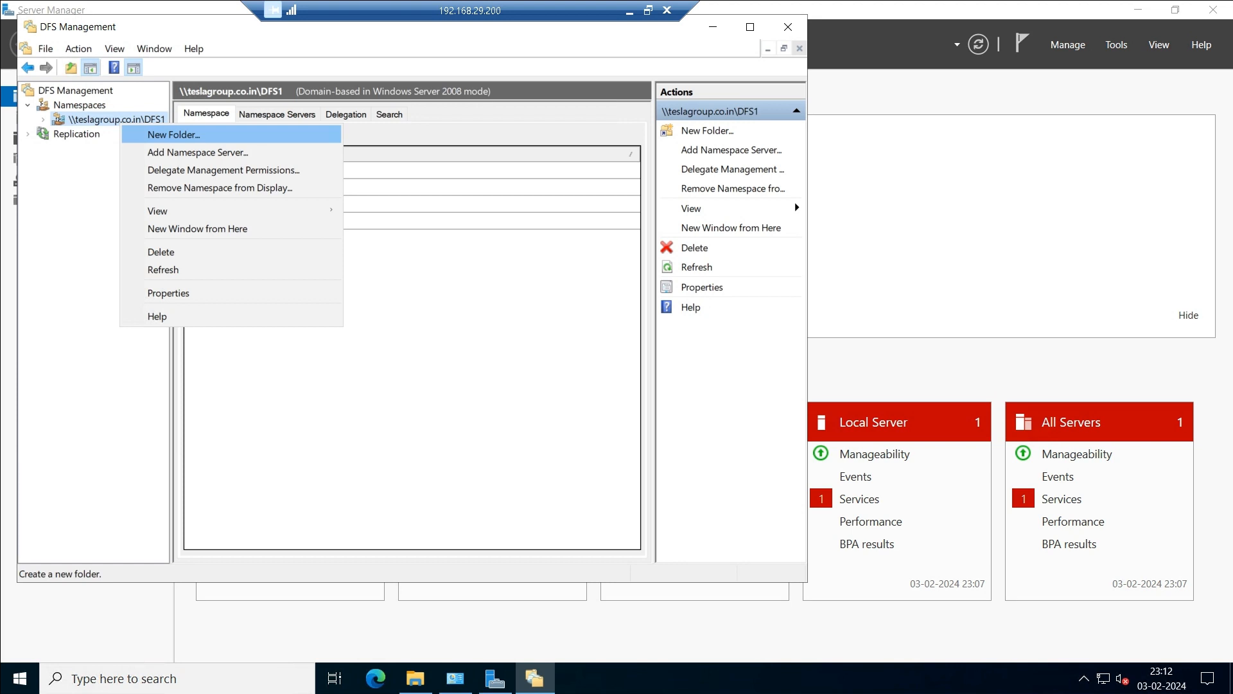
Choose computer ADC as an additional namespace server for DFS1.
key("Down")
key("Return")
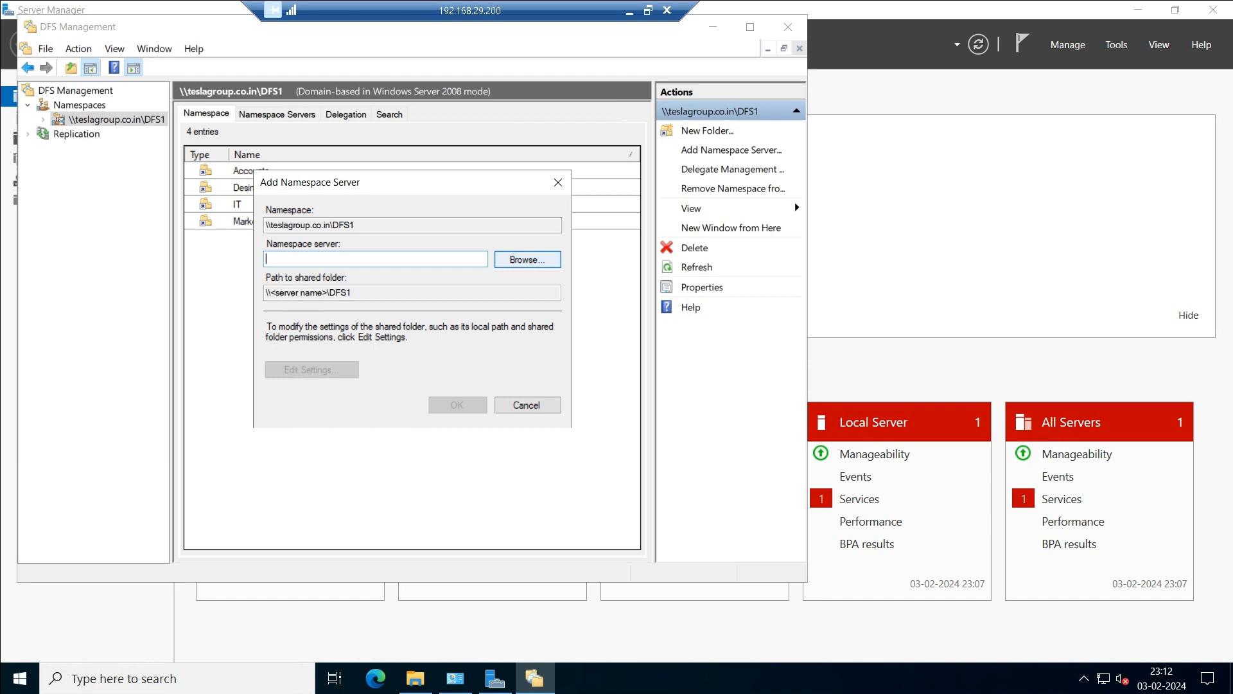
left_click(526, 259)
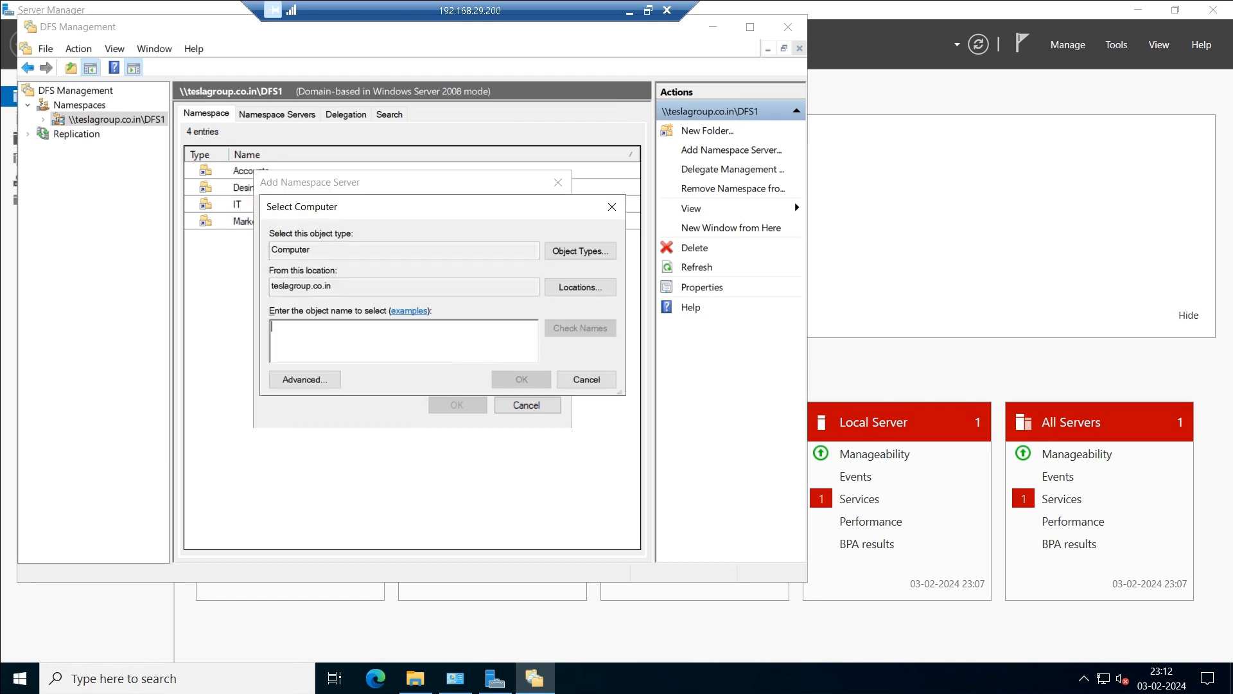
type("sadc")
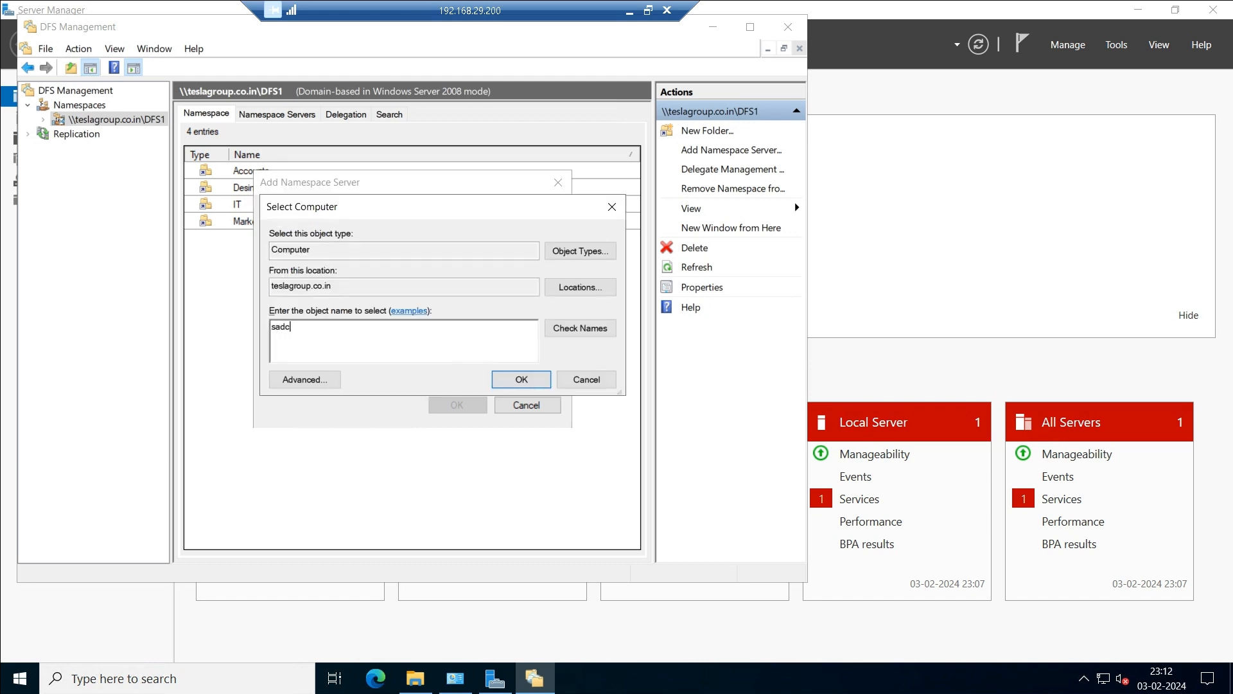
key("BackSpace")
key("BackSpace")
key("BackSpace")
type("af\\d")
key("BackSpace")
key("BackSpace")
key("BackSpace")
key("BackSpace")
type("adc")
left_click(580, 329)
left_click(522, 380)
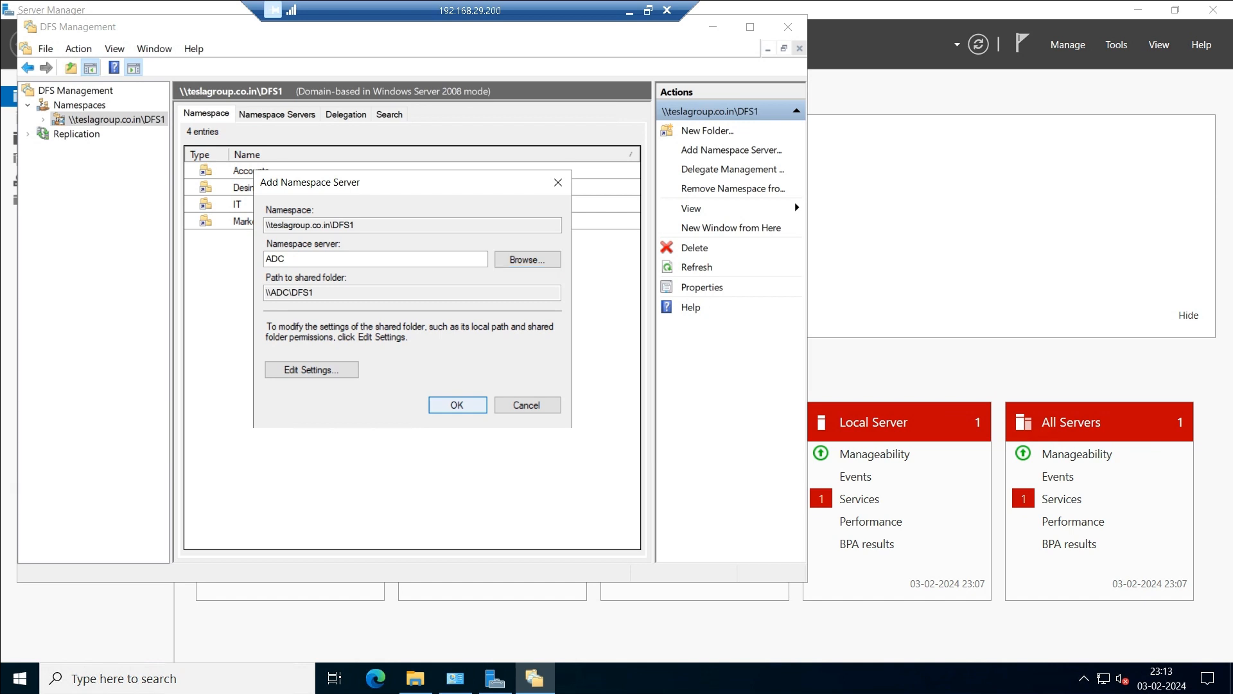
Confirm adding ADC with path \\ADC\DFS1 and show the progress details.
key("Return")
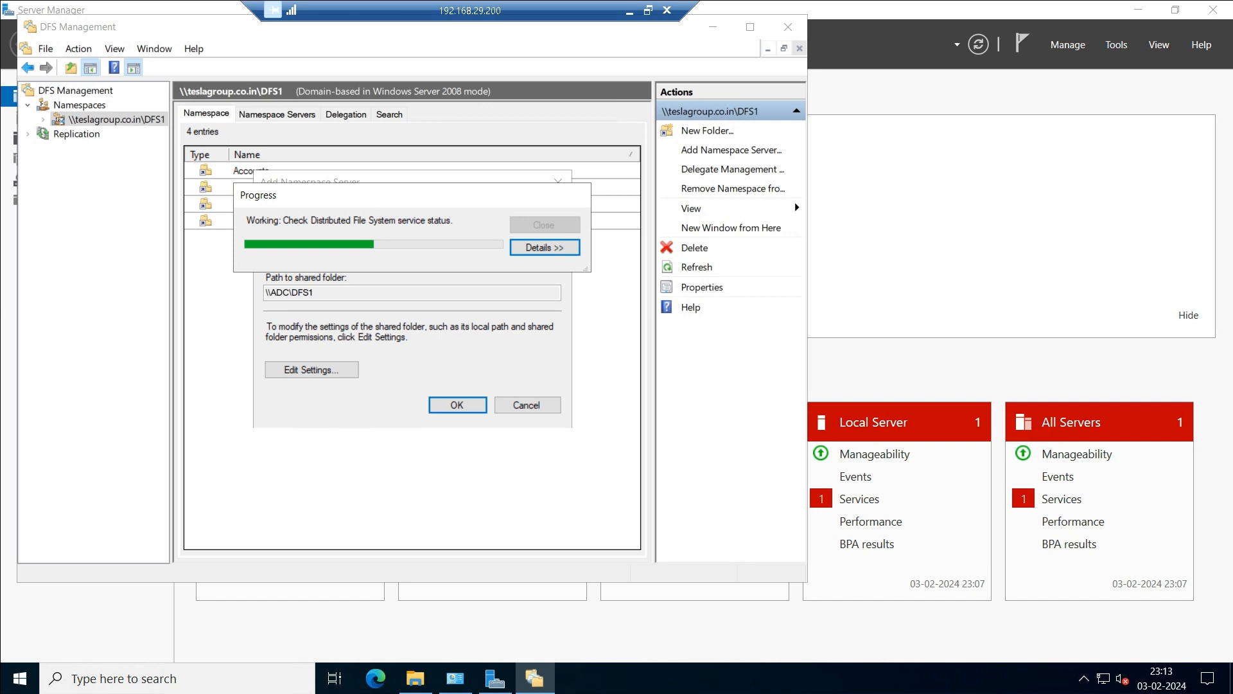
left_click_drag(289, 194, 605, 160)
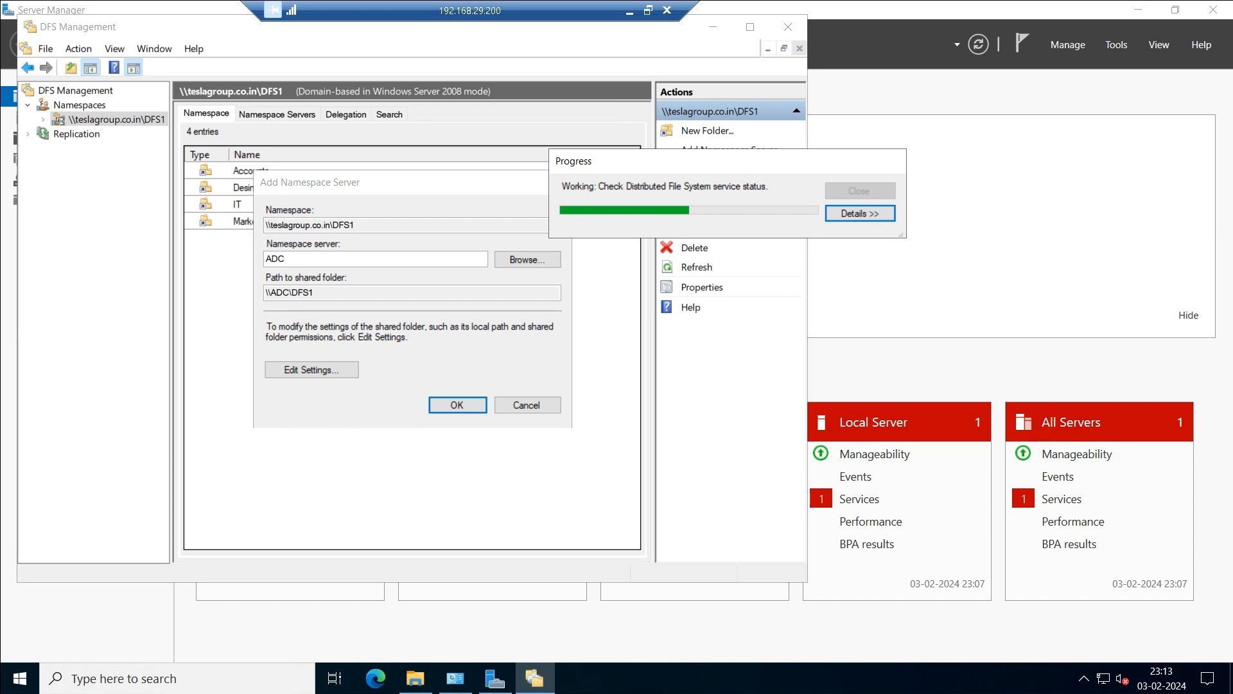
key("Return")
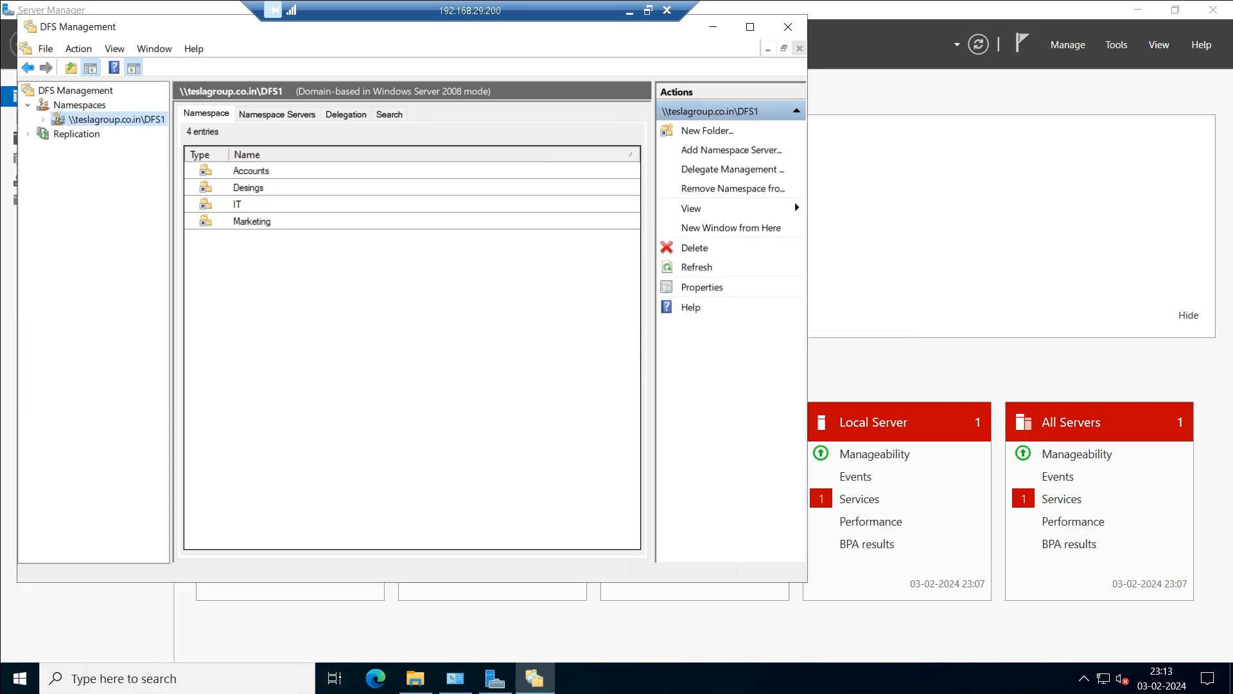
Start a new DFS1 folder named EUC.
right_click(232, 262)
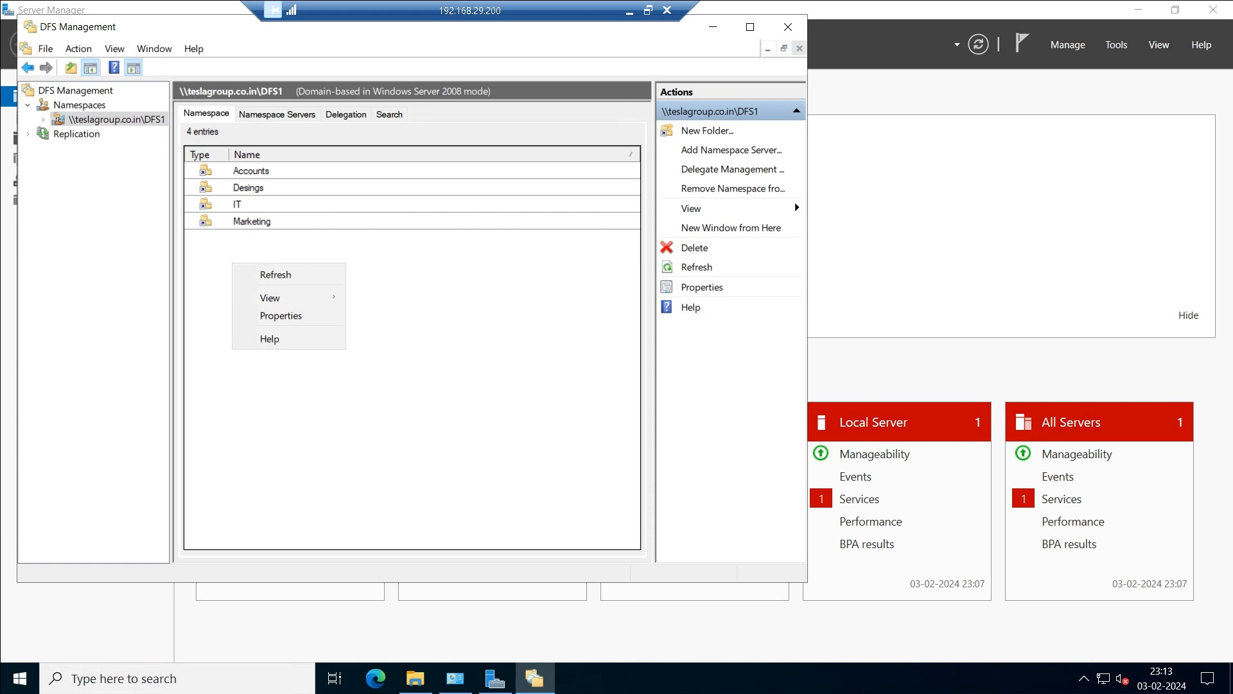
right_click(98, 122)
left_click(135, 129)
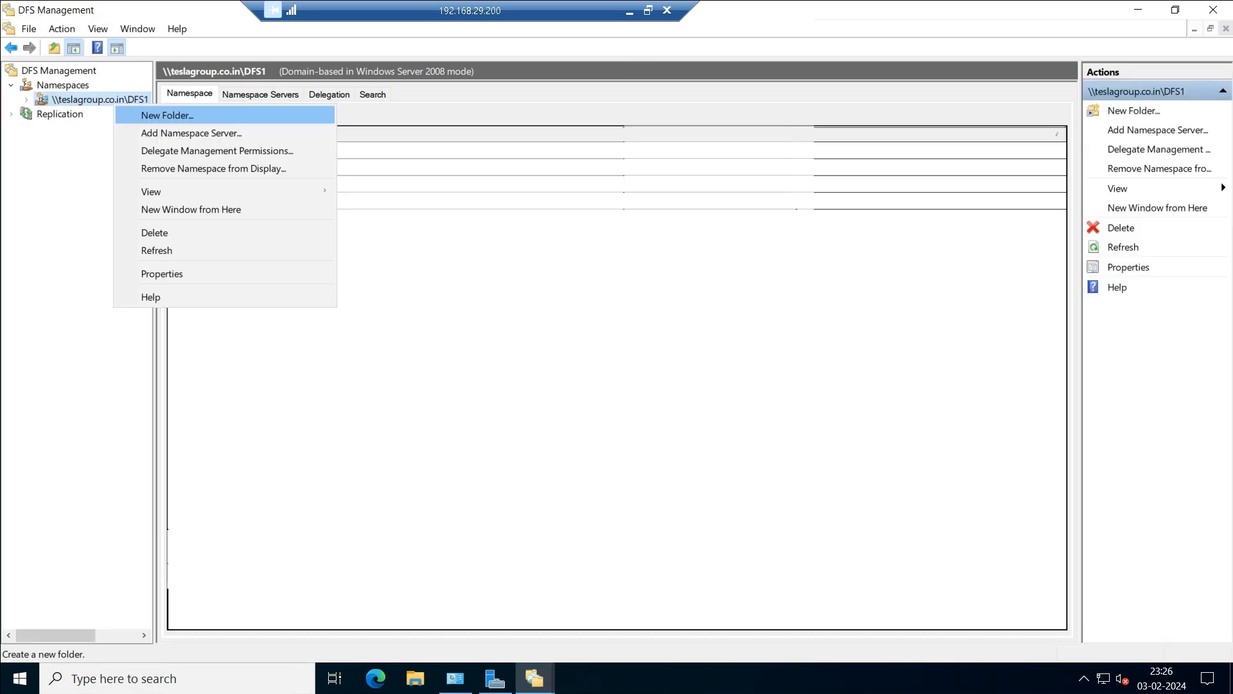
key("Return")
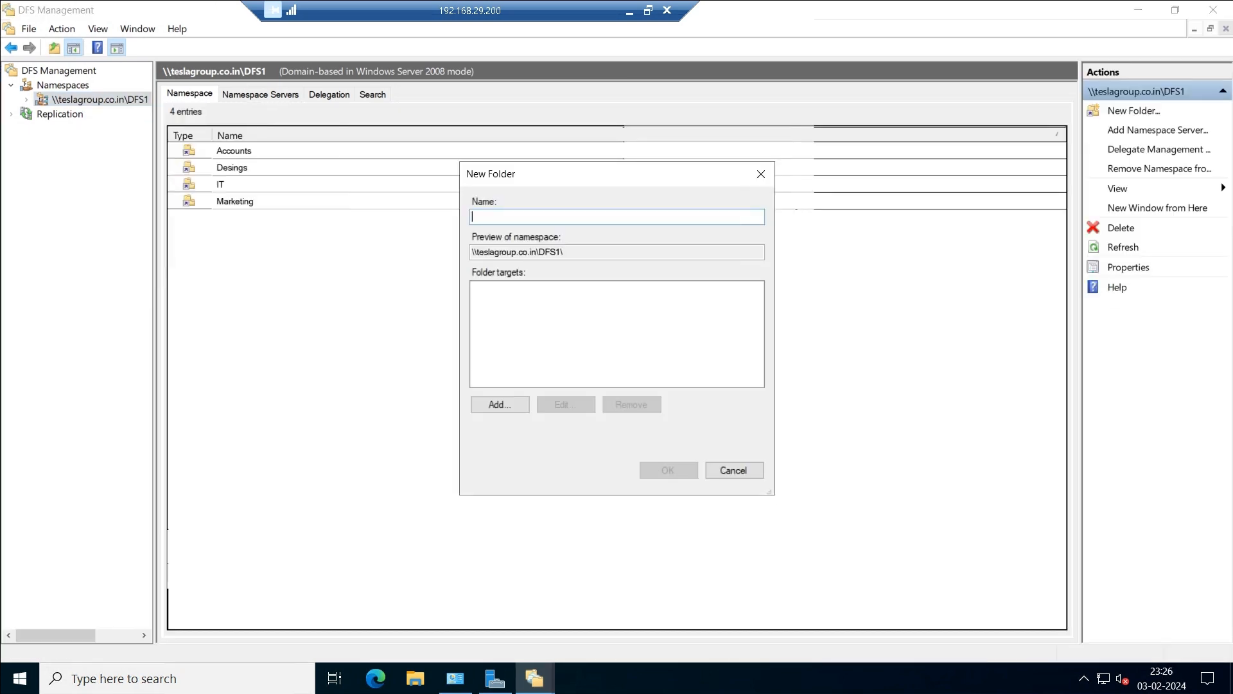
type("EUC")
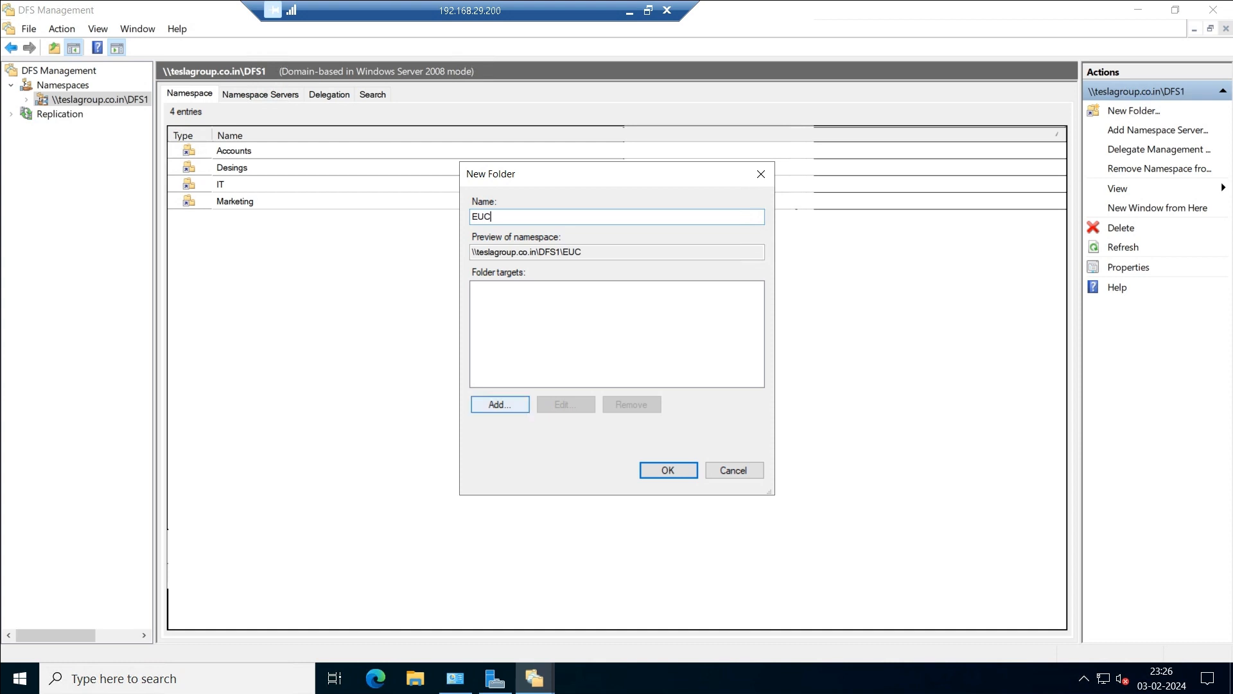
Browse for its target share on server ADC instead of DC.
left_click(500, 404)
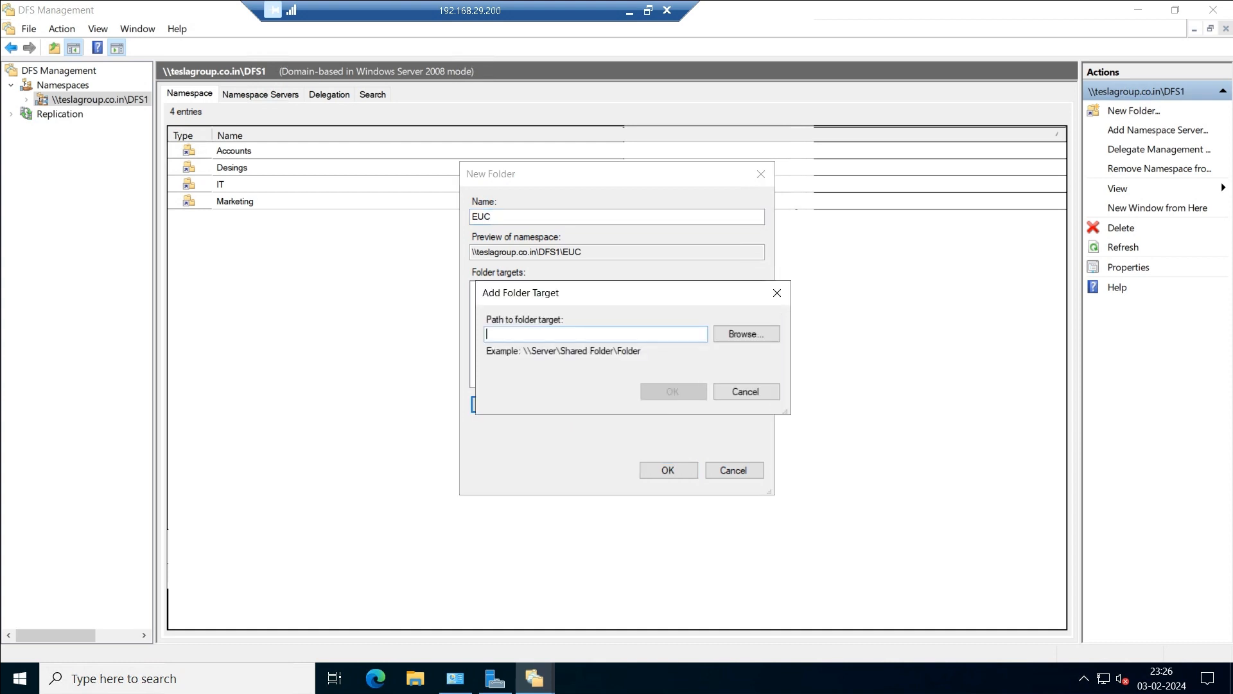
left_click(746, 334)
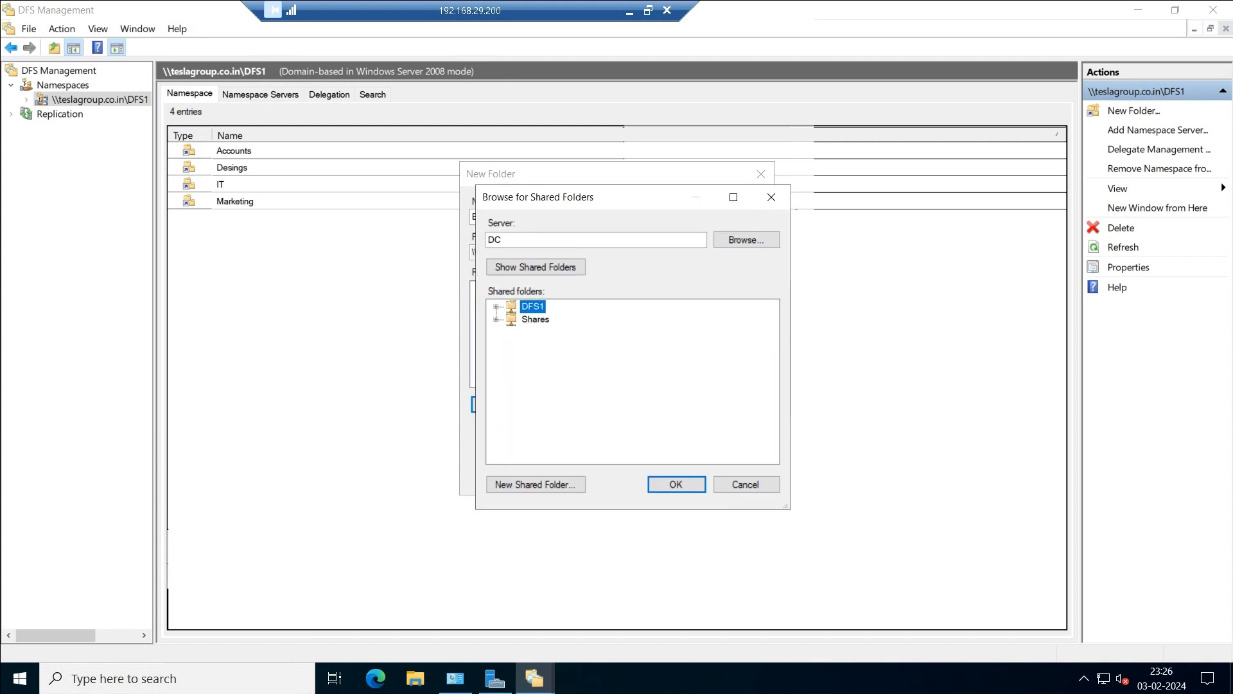
left_click(745, 239)
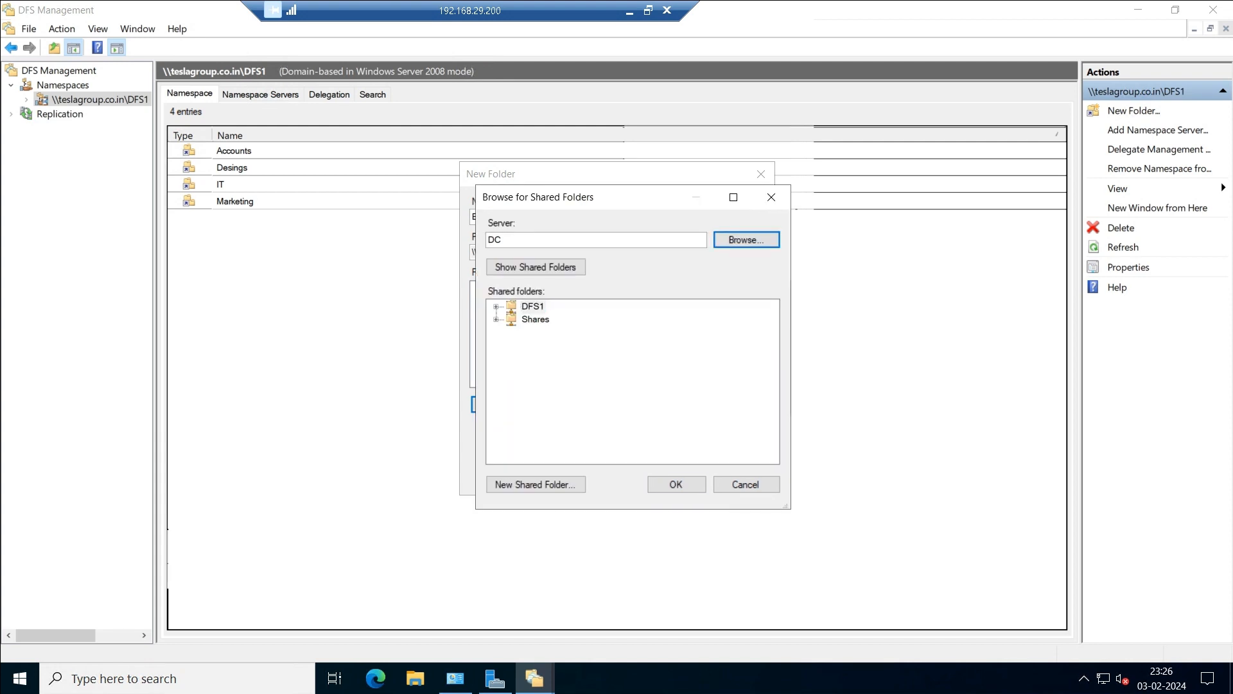
double_click(494, 239)
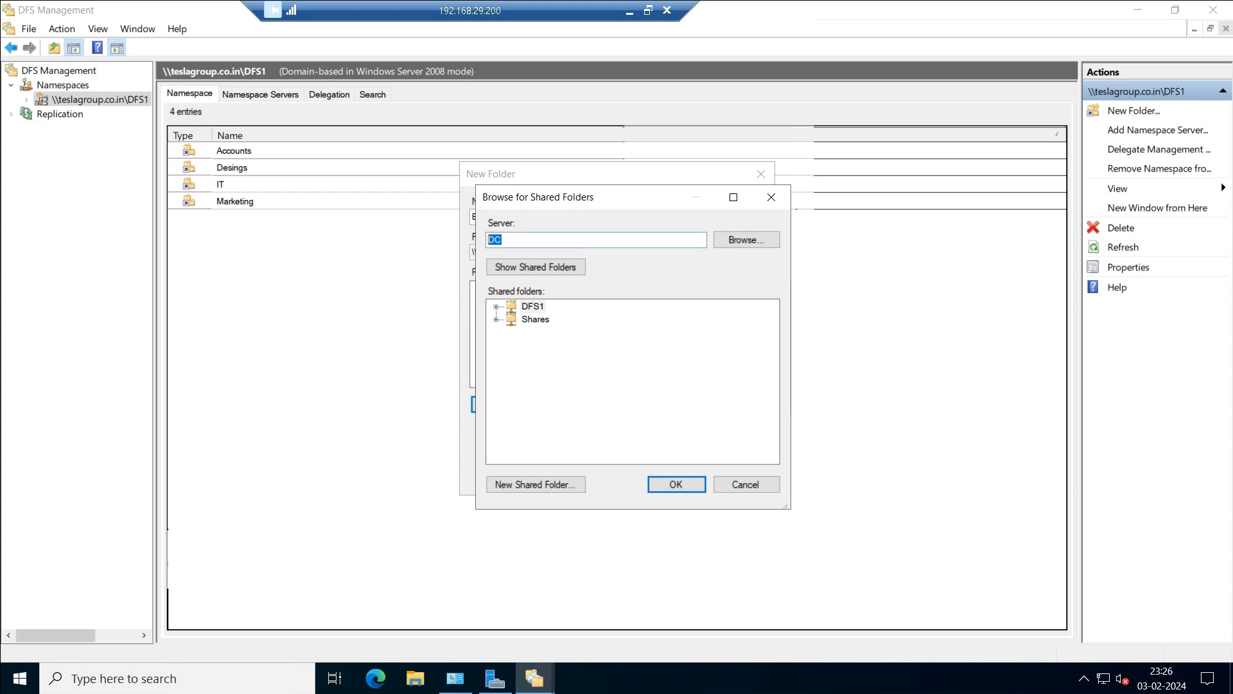
type("adc")
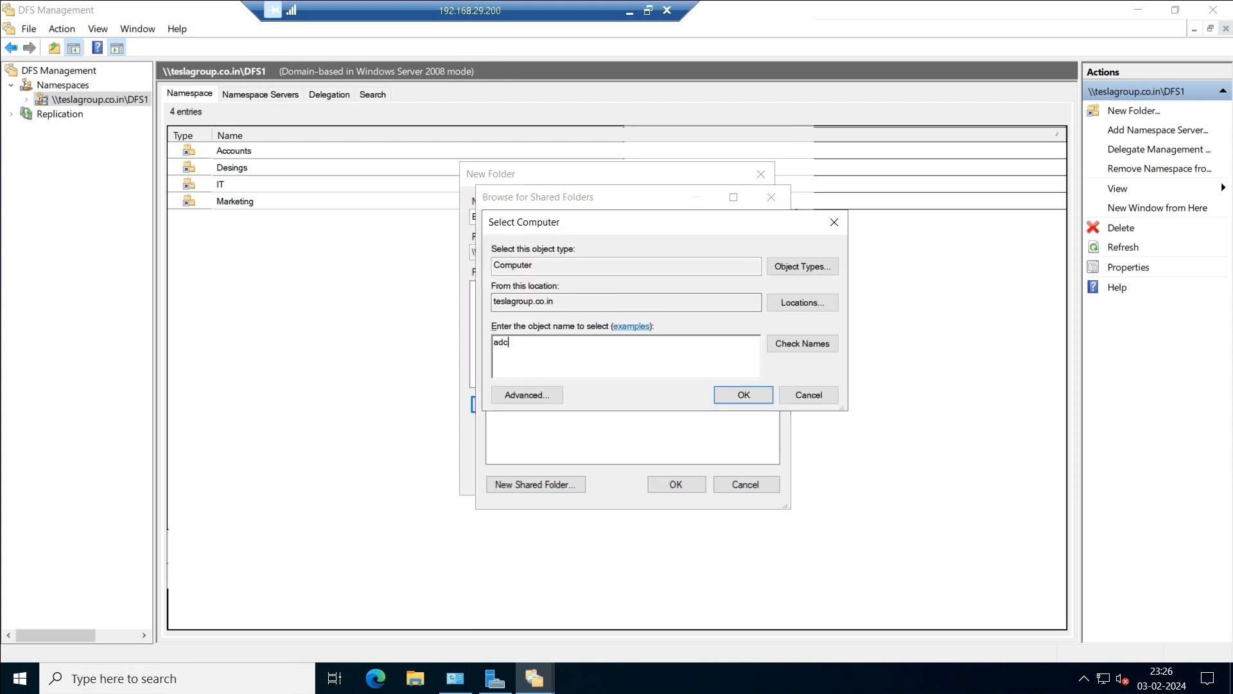
left_click(802, 343)
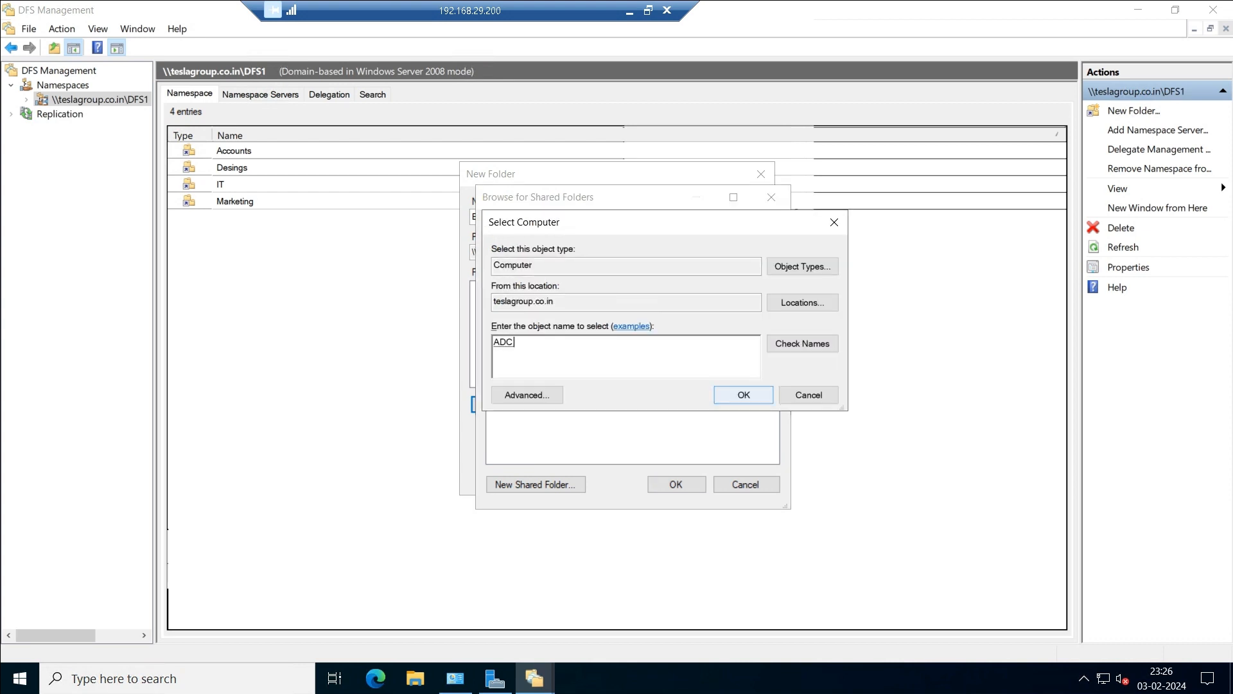
left_click(744, 395)
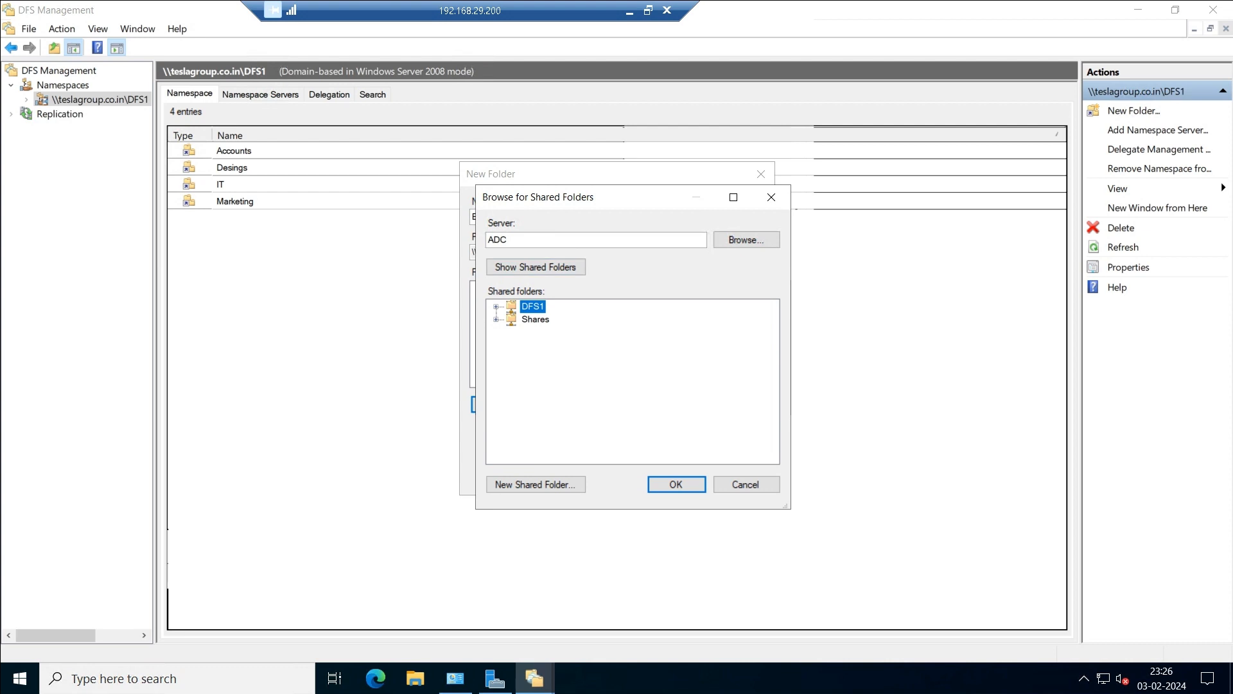
Pick Shares\EUC so the target is \\ADC\Shares\EUC, and create the folder.
left_click(496, 319)
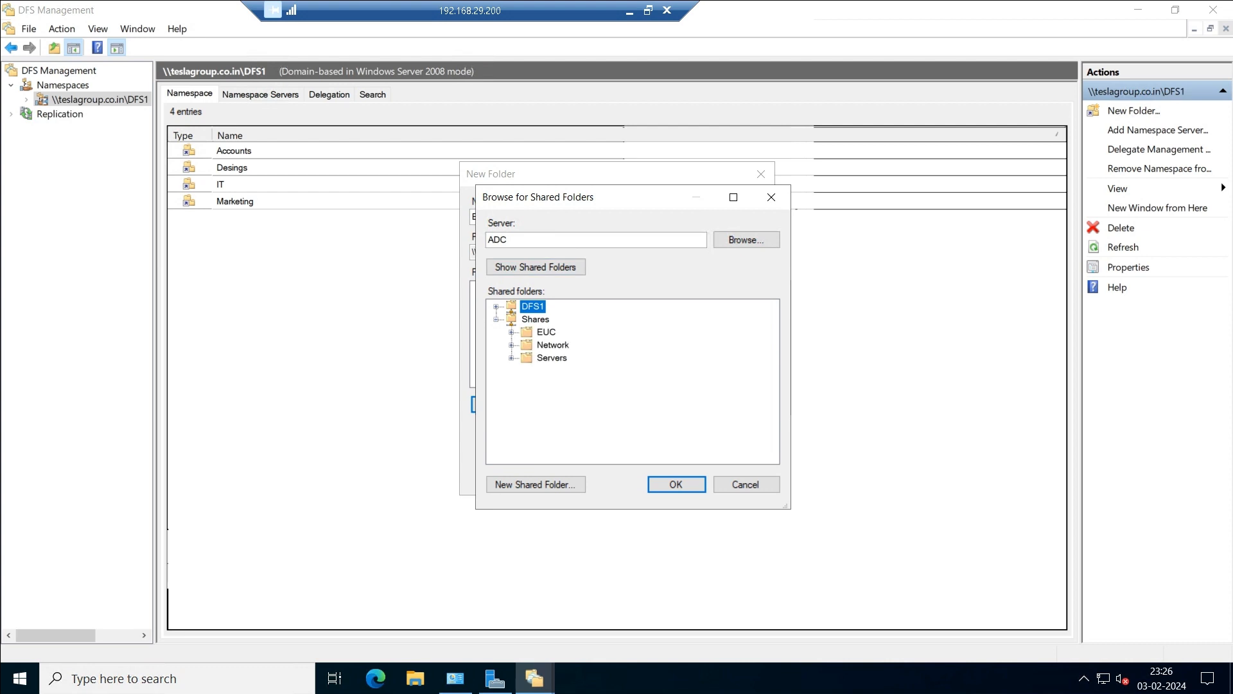
left_click(546, 333)
key("Return")
left_click(672, 392)
left_click(668, 471)
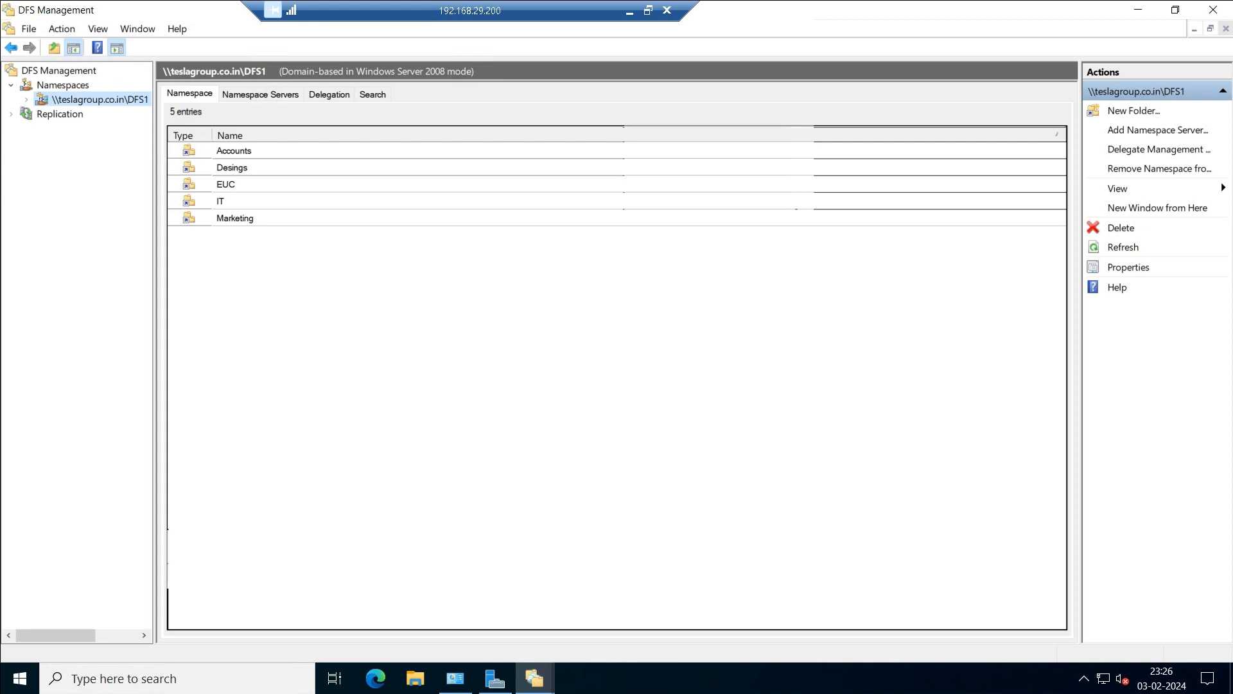
right_click(347, 324)
Create a folder named Network and browse the shares on server ADC.
right_click(128, 102)
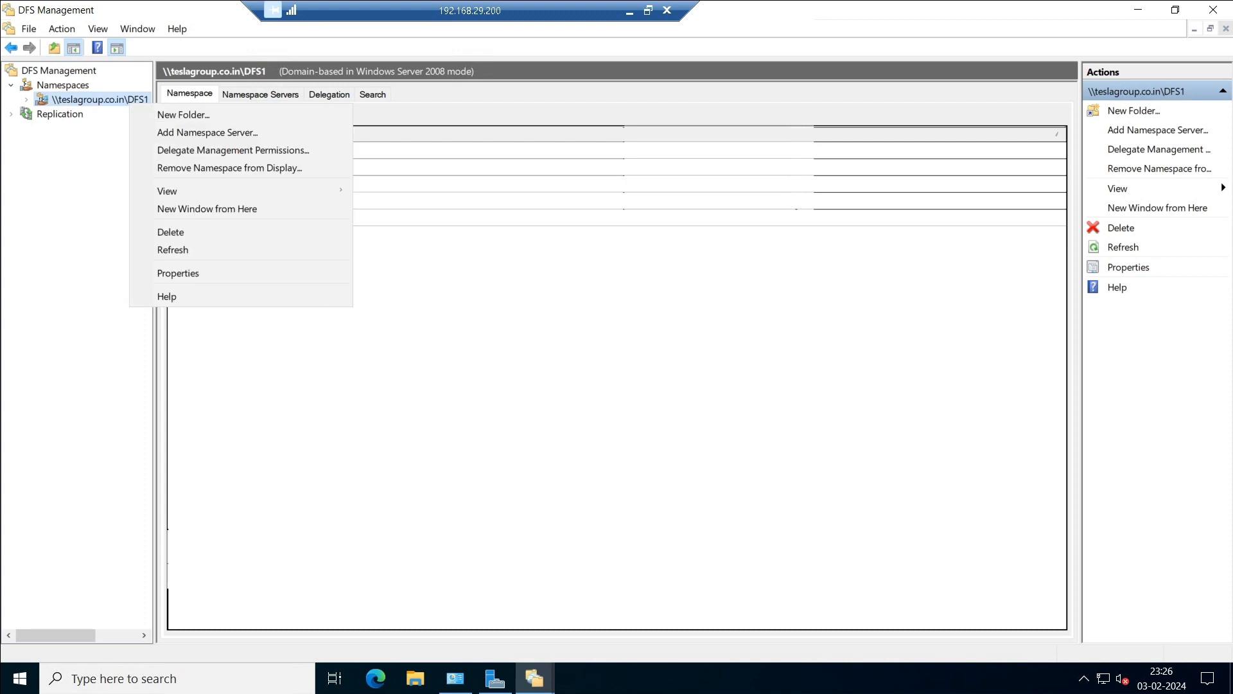
left_click(180, 113)
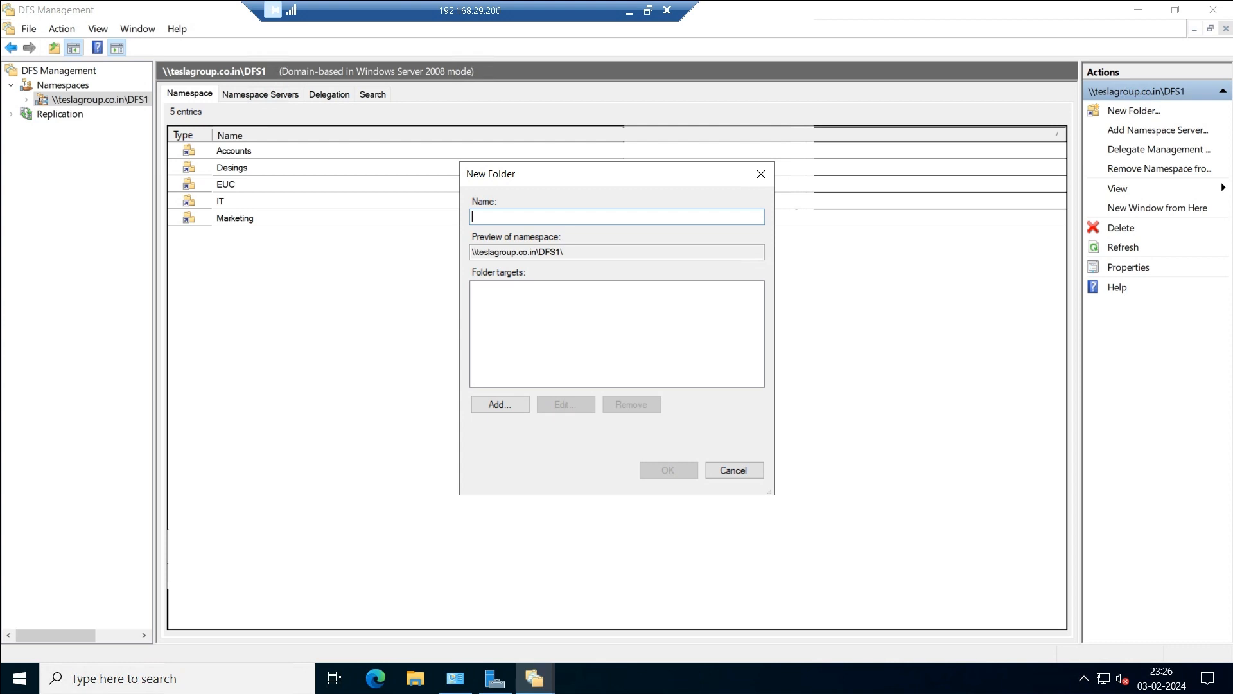
type("Network")
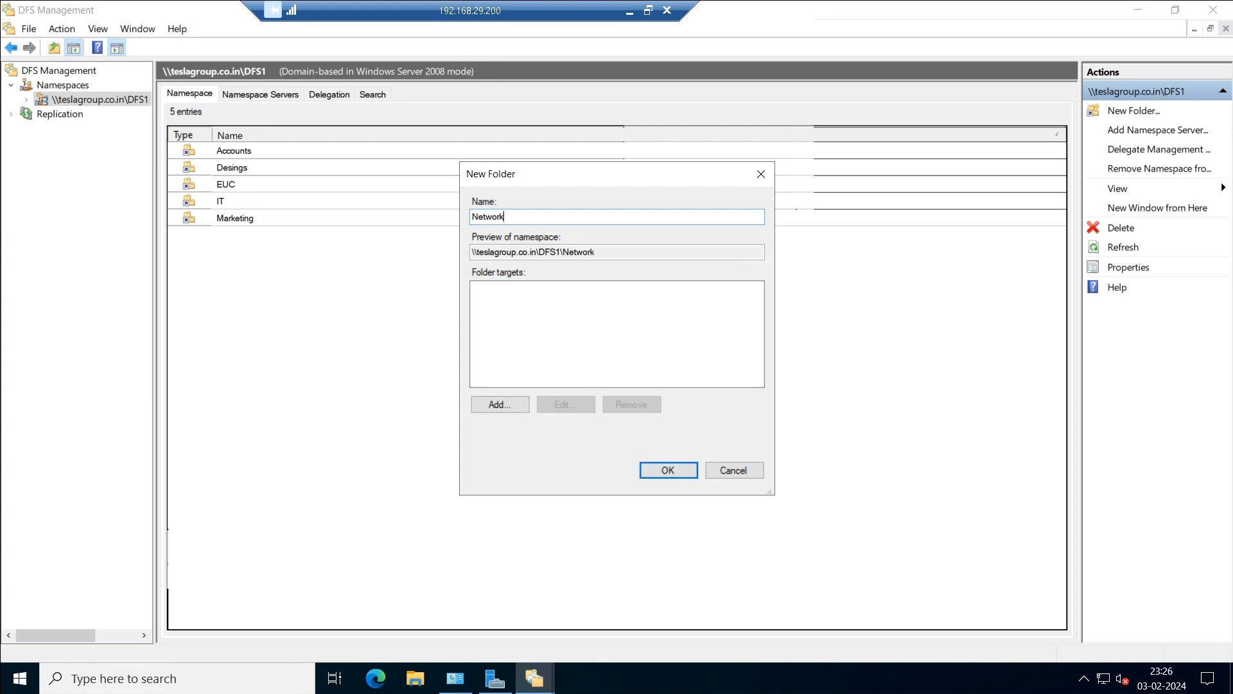
left_click(500, 404)
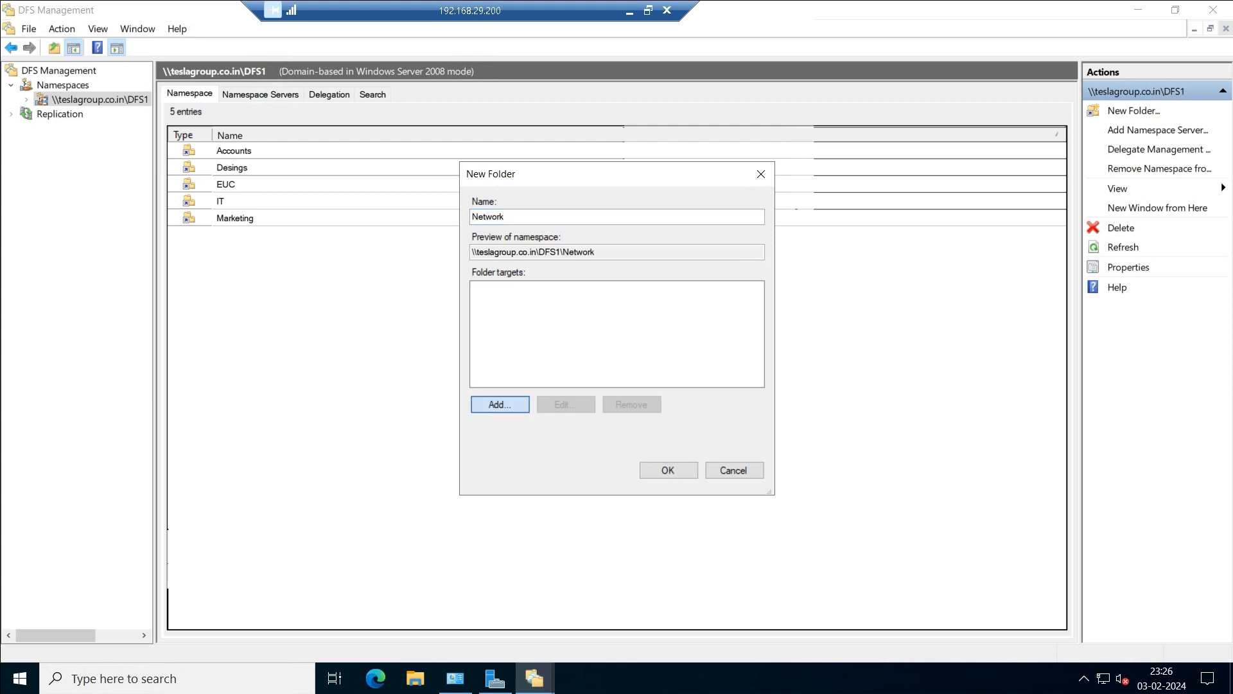
left_click(747, 333)
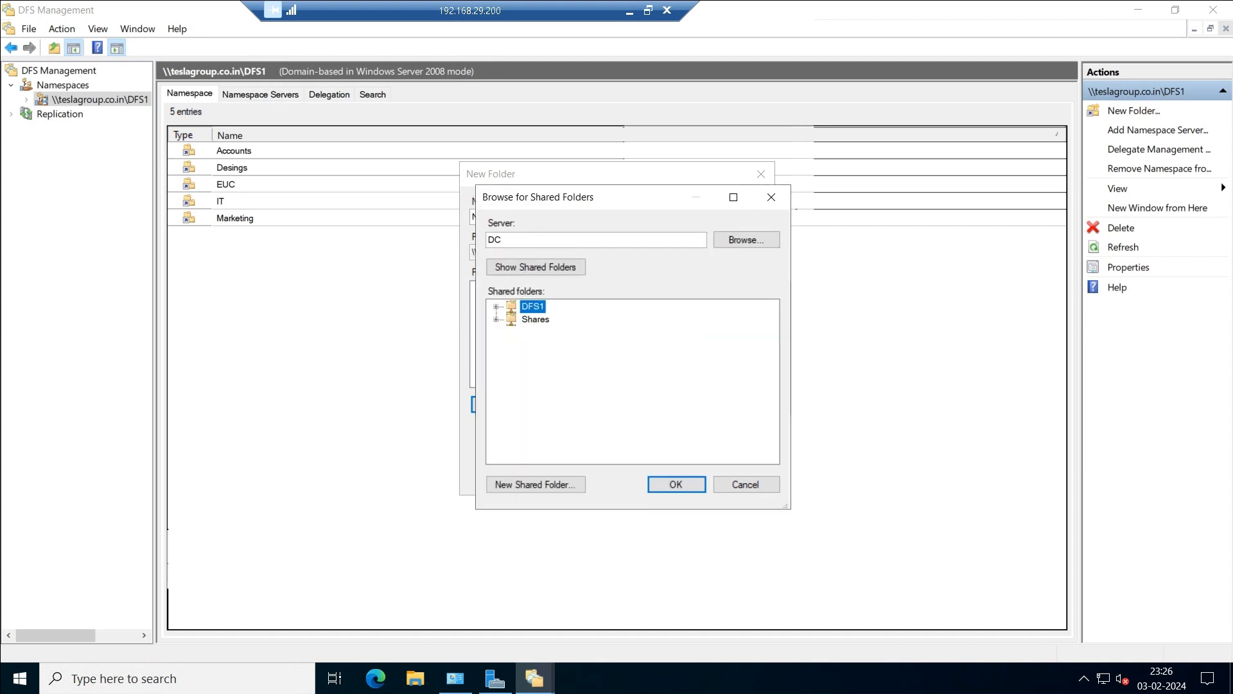
left_click(746, 239)
type("adc")
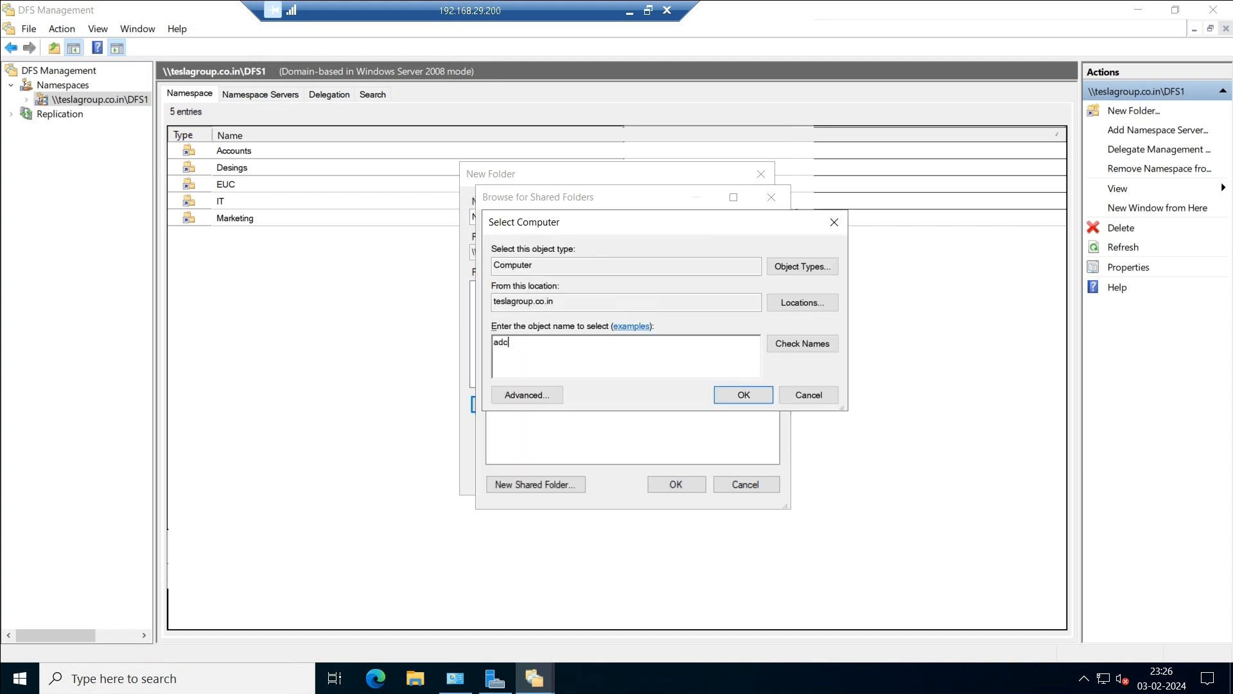
left_click(802, 344)
left_click(744, 395)
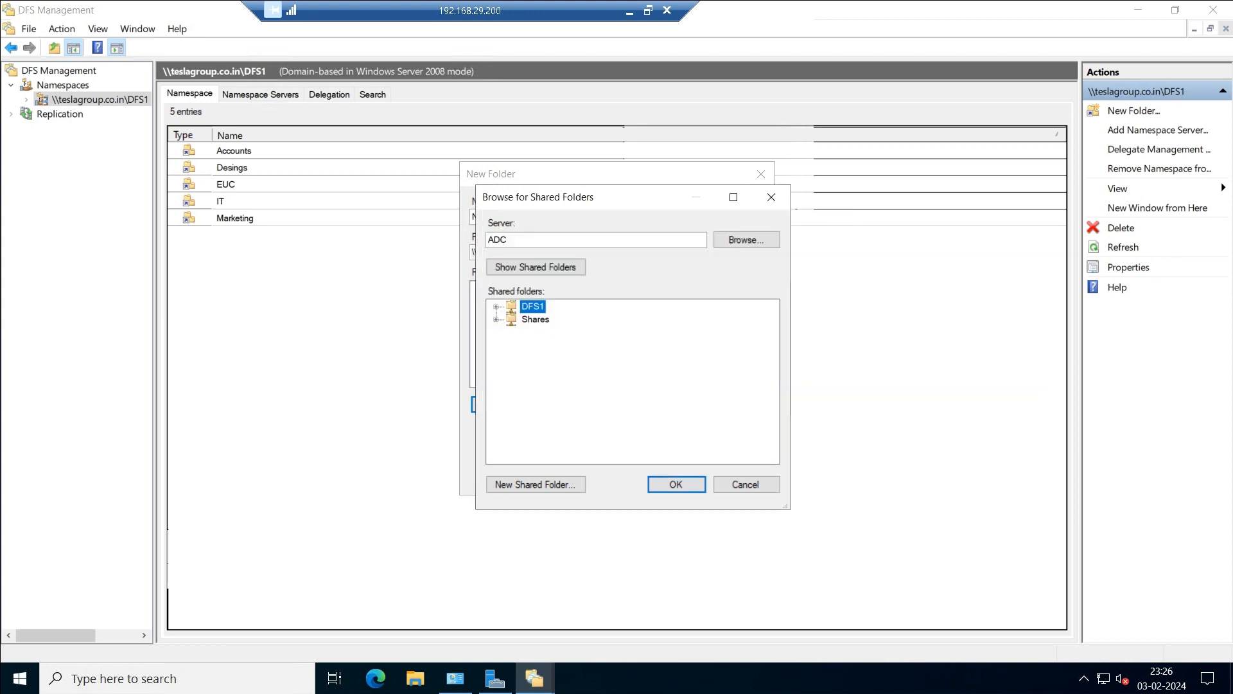
Choose Shares\Network as target \\ADC\Shares\Network and create the folder.
left_click(496, 319)
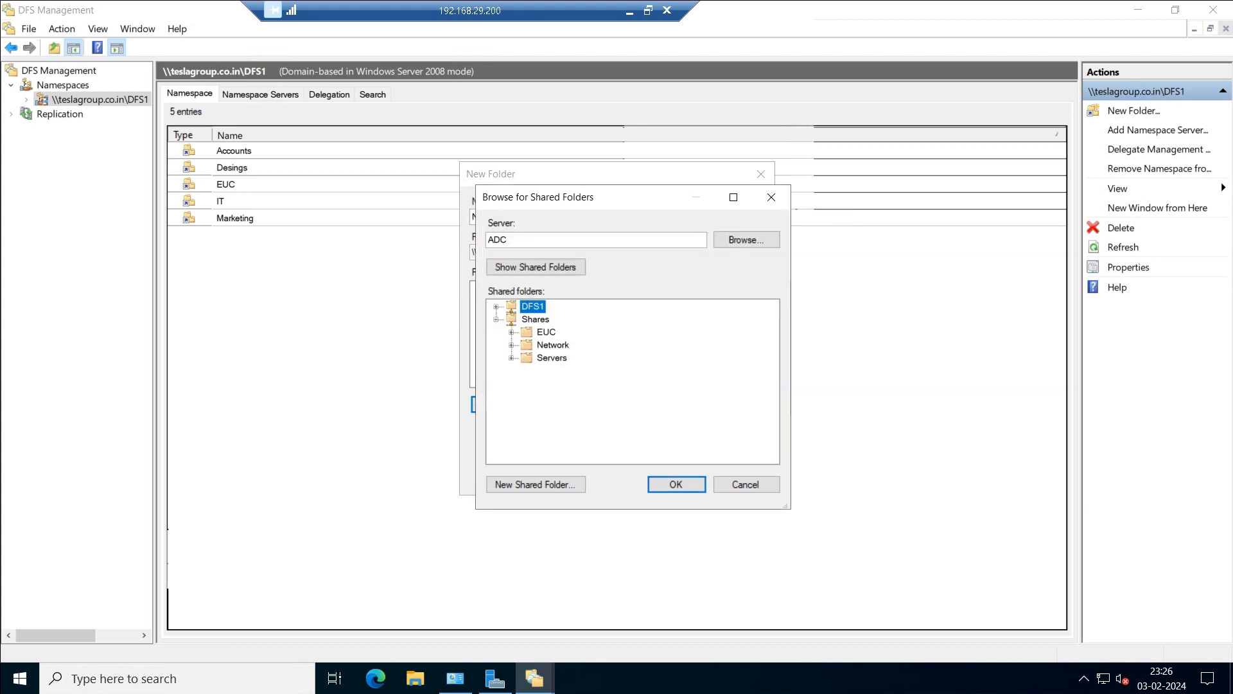
left_click(552, 345)
left_click(676, 484)
left_click(674, 392)
left_click(668, 470)
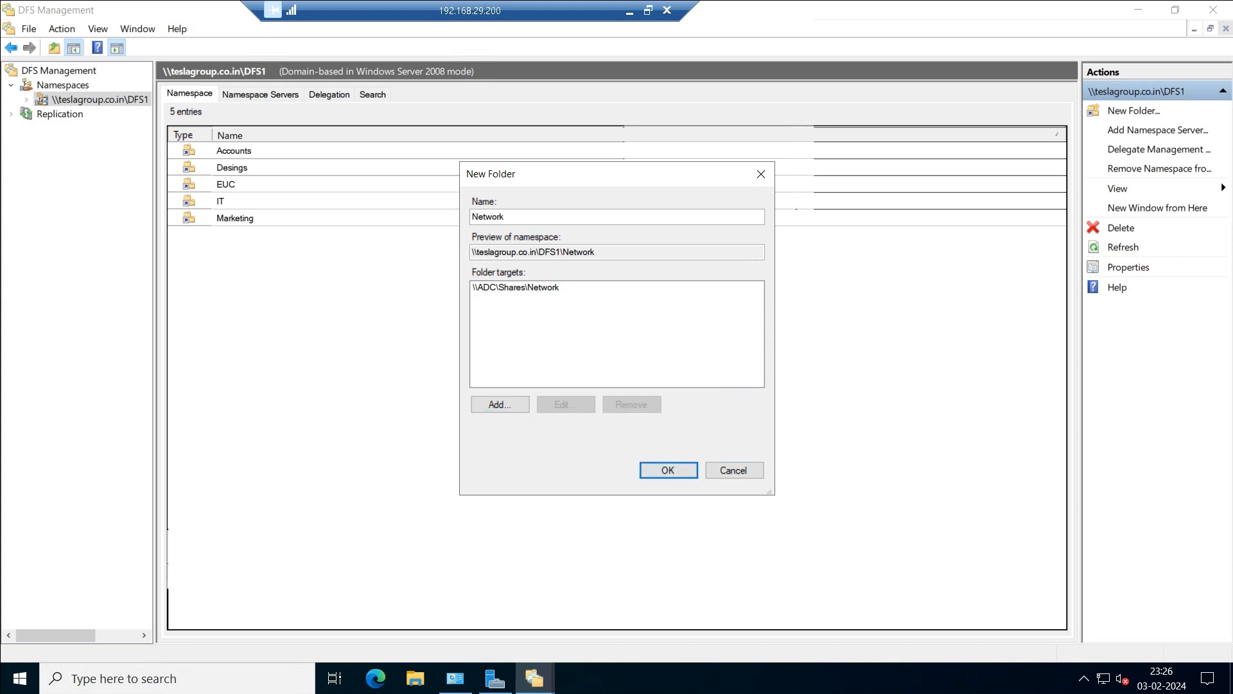
right_click(103, 97)
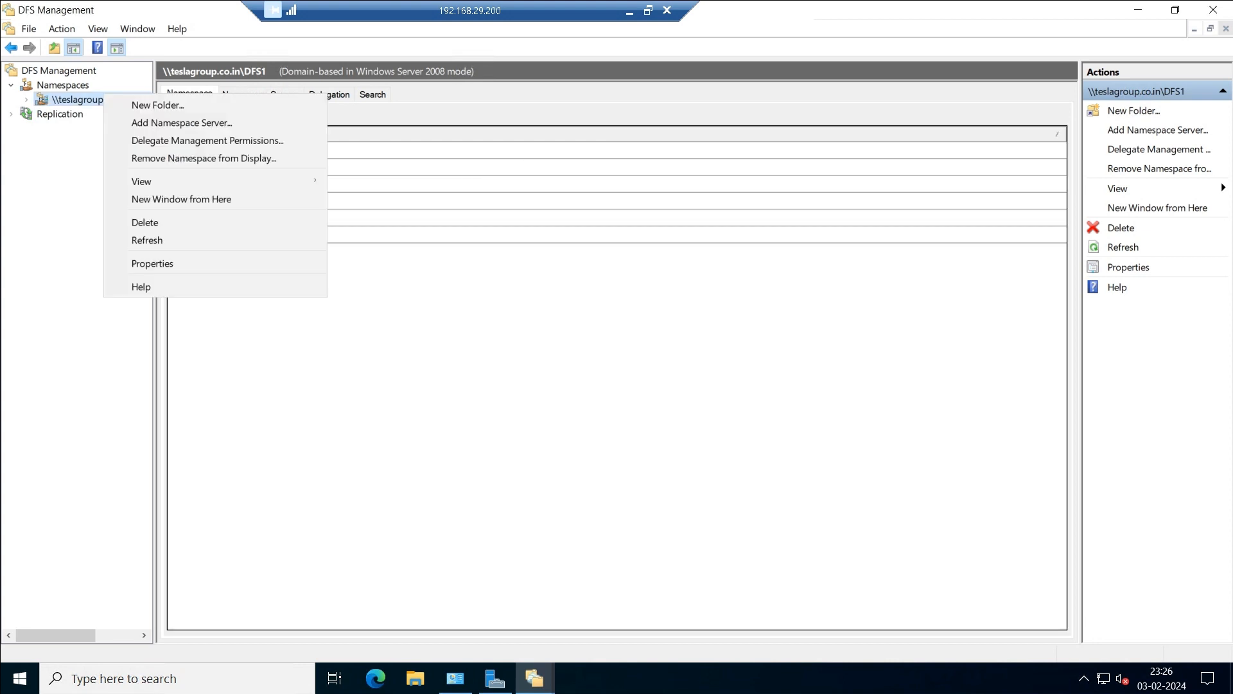
Name a new DFS1 folder Server and browse the shares on server ADC.
left_click(132, 102)
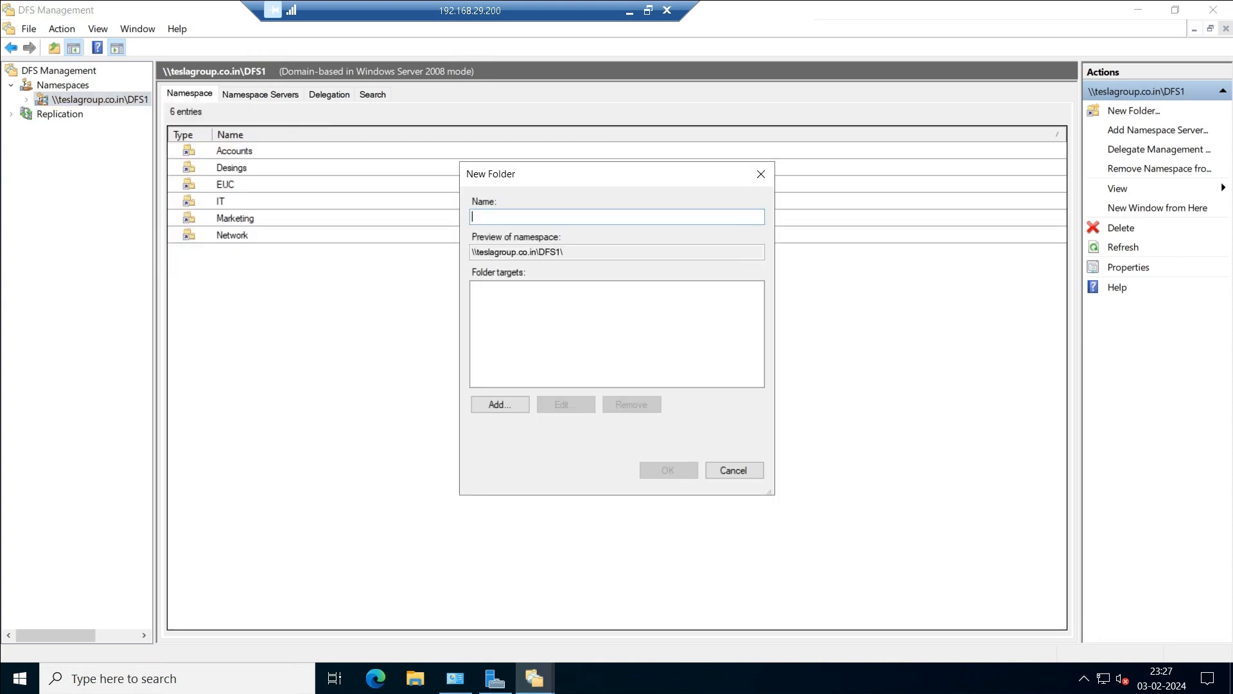
type("Server")
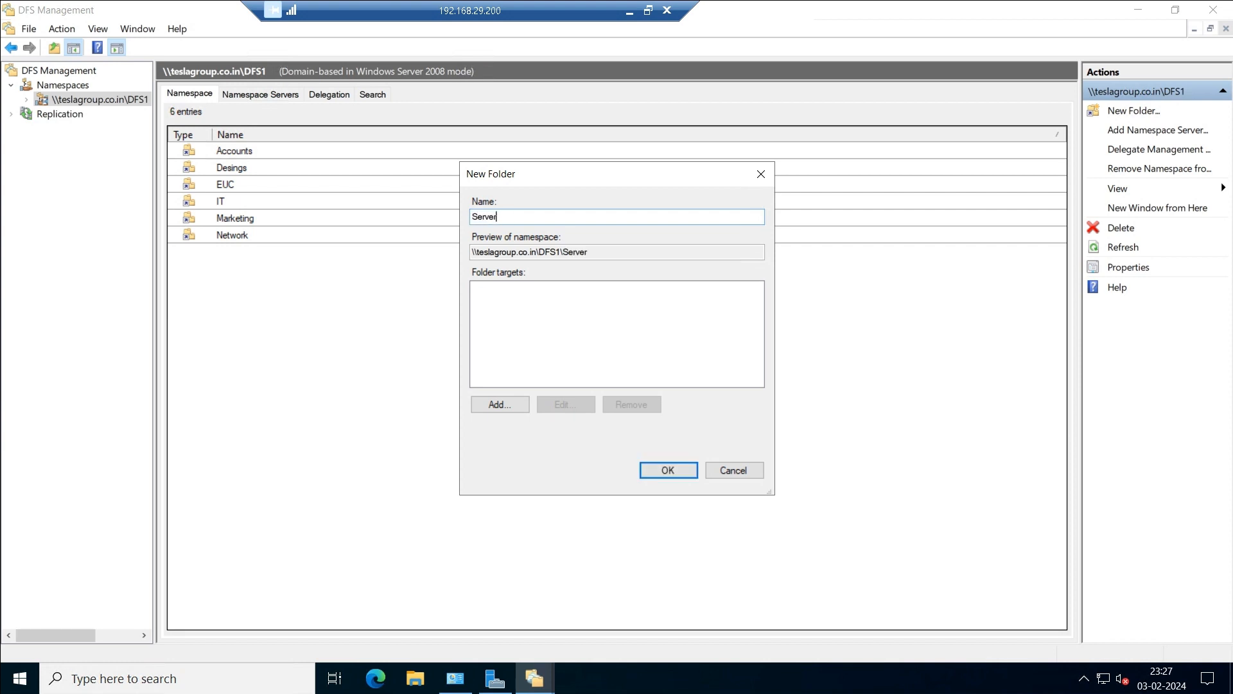
left_click(499, 404)
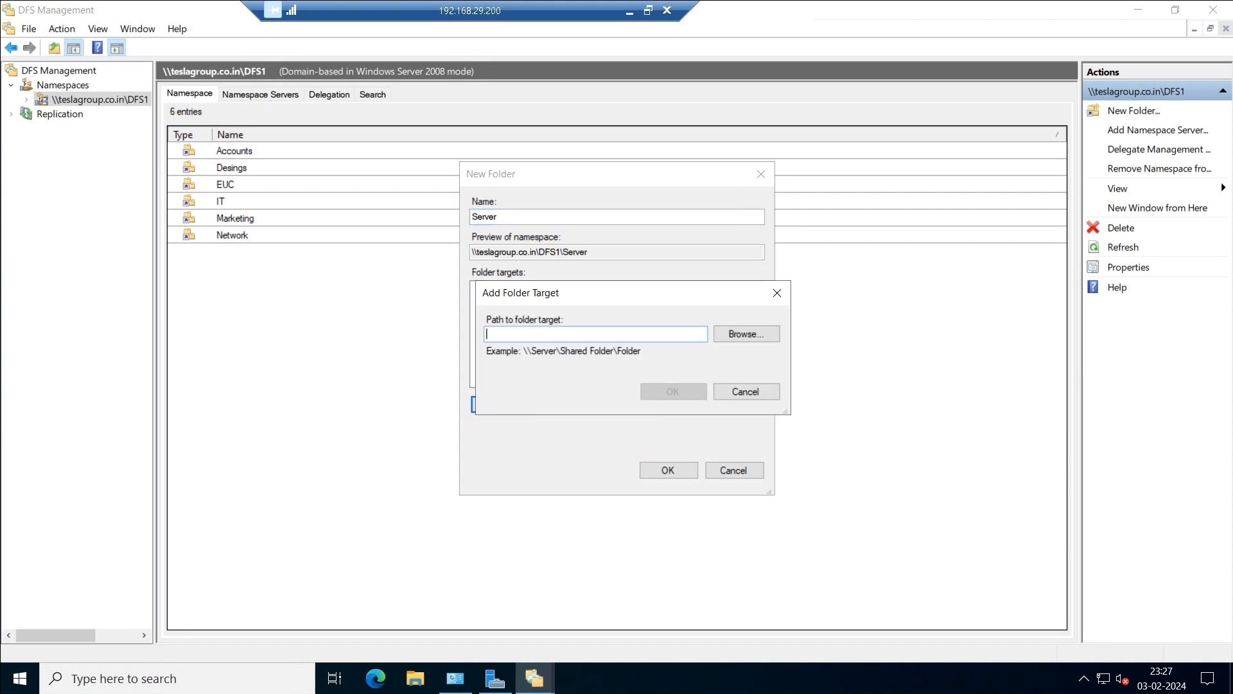
left_click(747, 333)
left_click(747, 240)
type("adc")
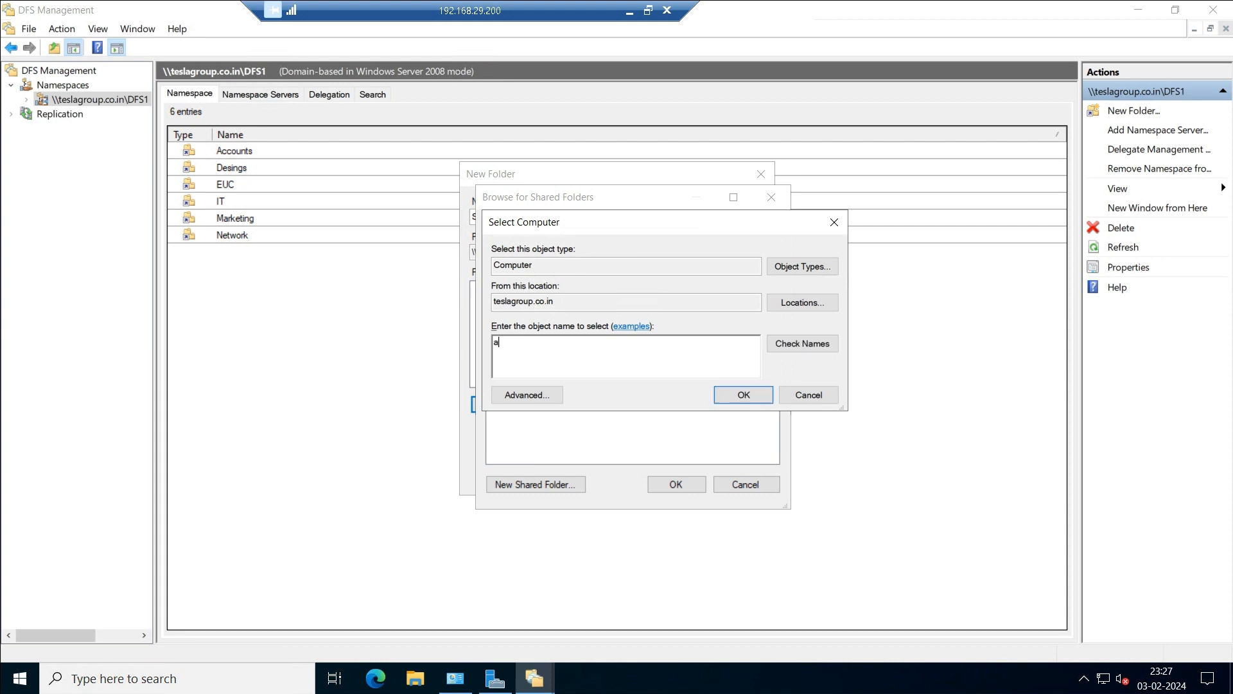
left_click(803, 344)
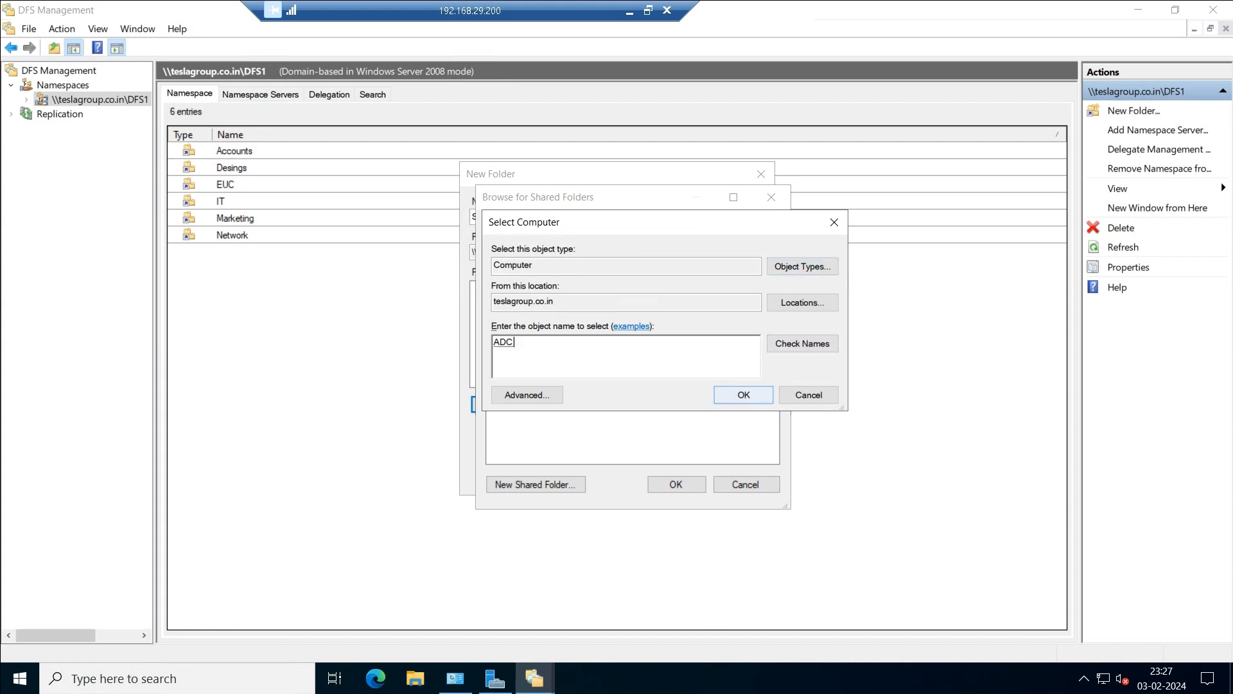
left_click(744, 395)
Target \\ADC\Shares\Servers, create the folder, and select Accounts in the list.
left_click(496, 319)
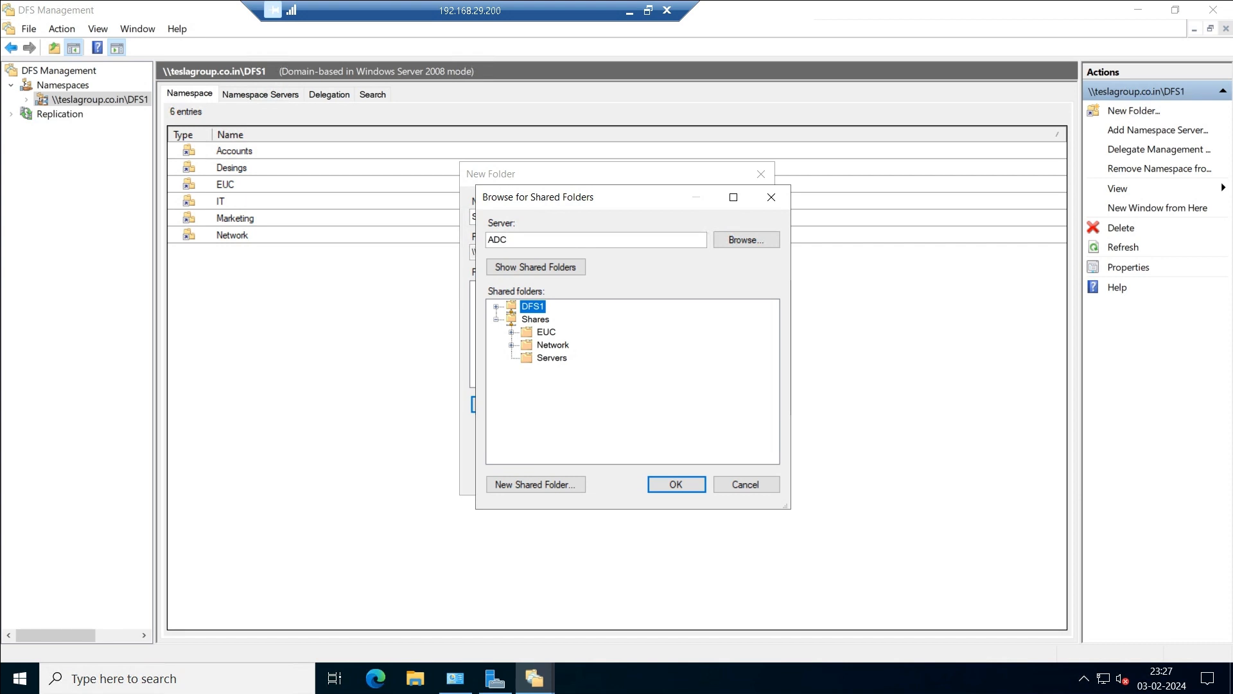
left_click(552, 358)
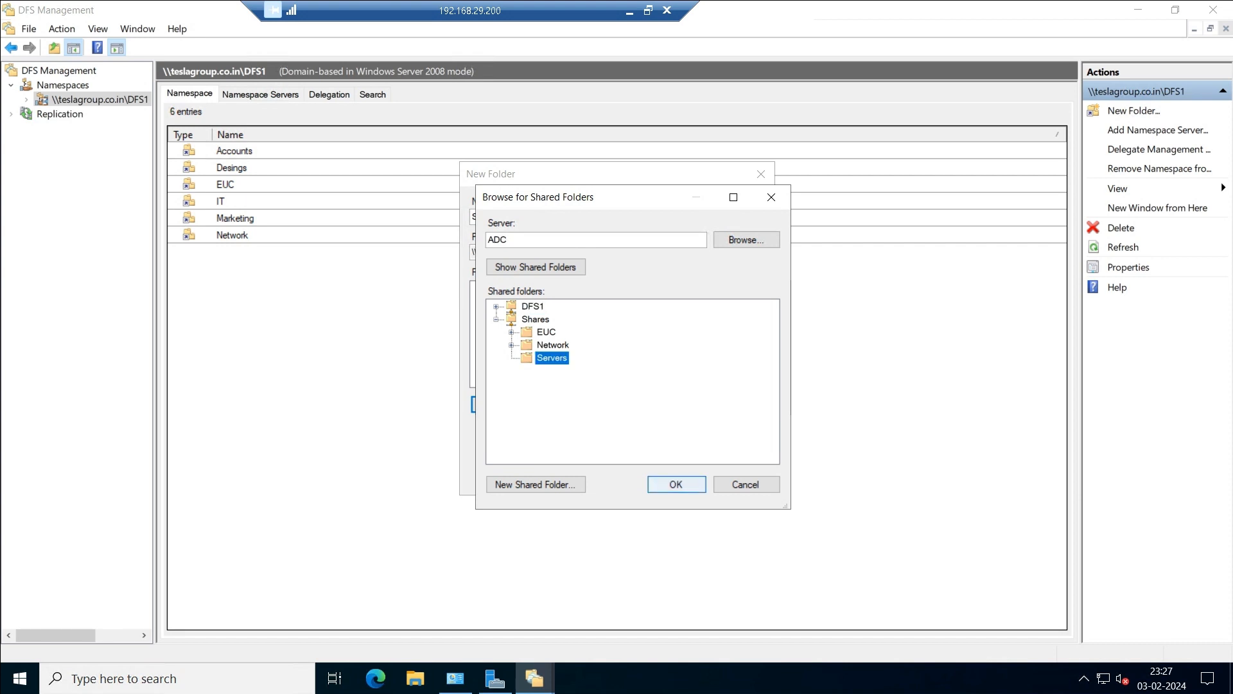
left_click(677, 484)
left_click(672, 391)
left_click(668, 470)
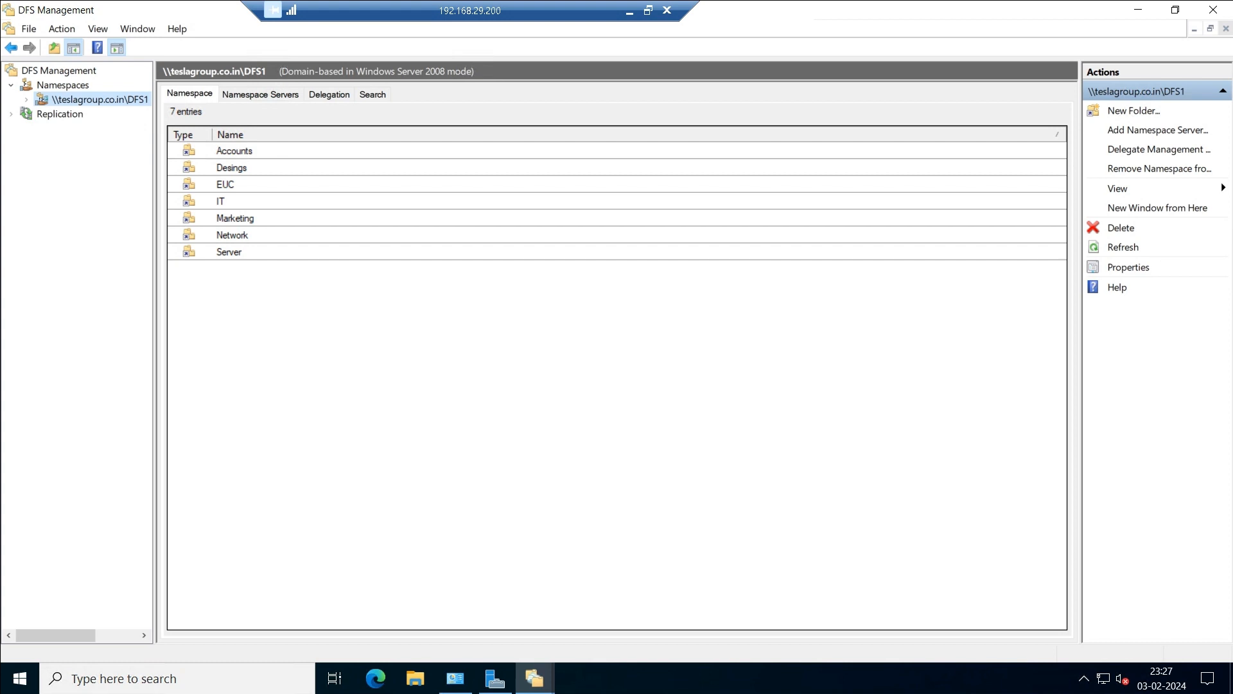
left_click(235, 151)
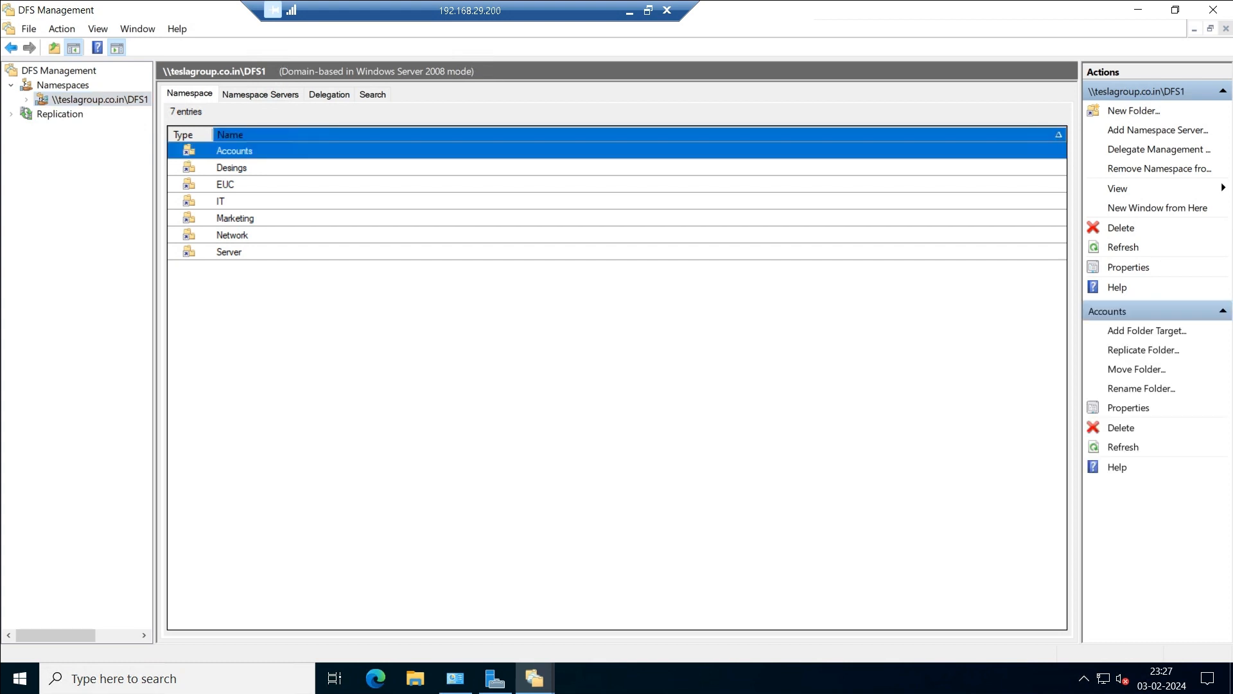
Select the namespace folders in turn, then open EUC to view its \\ADC\Shares\EUC target.
key("shift+Down")
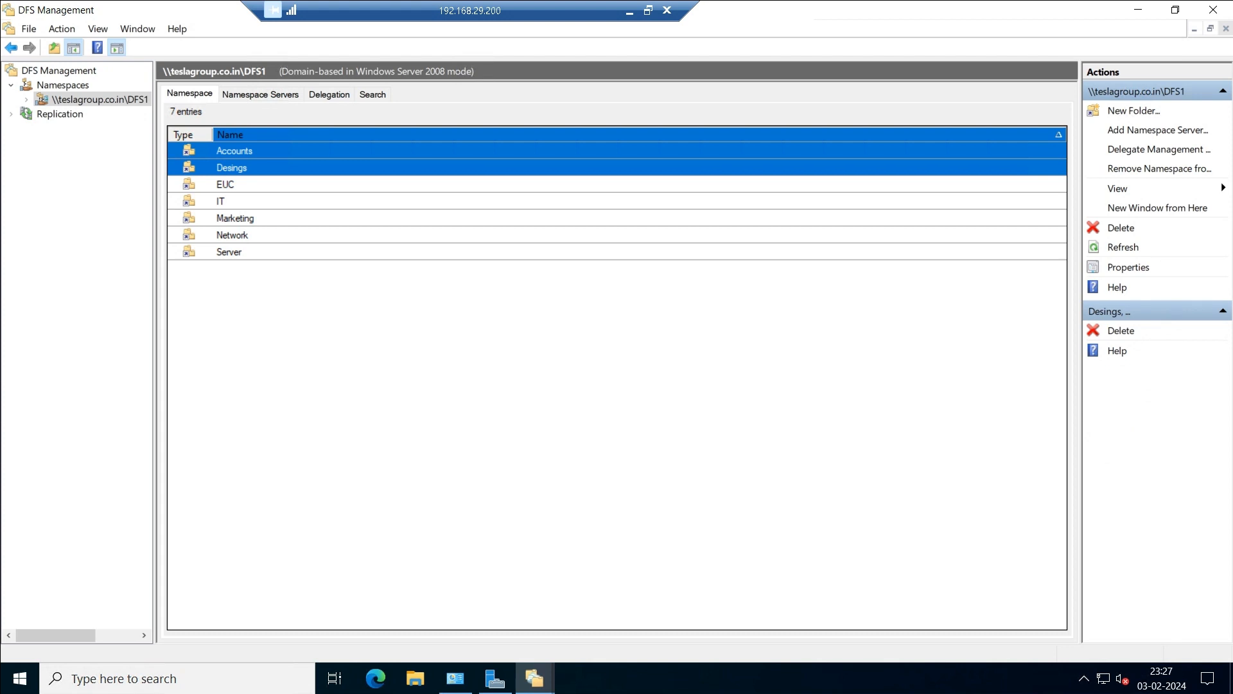
left_click(236, 218, "ctrl")
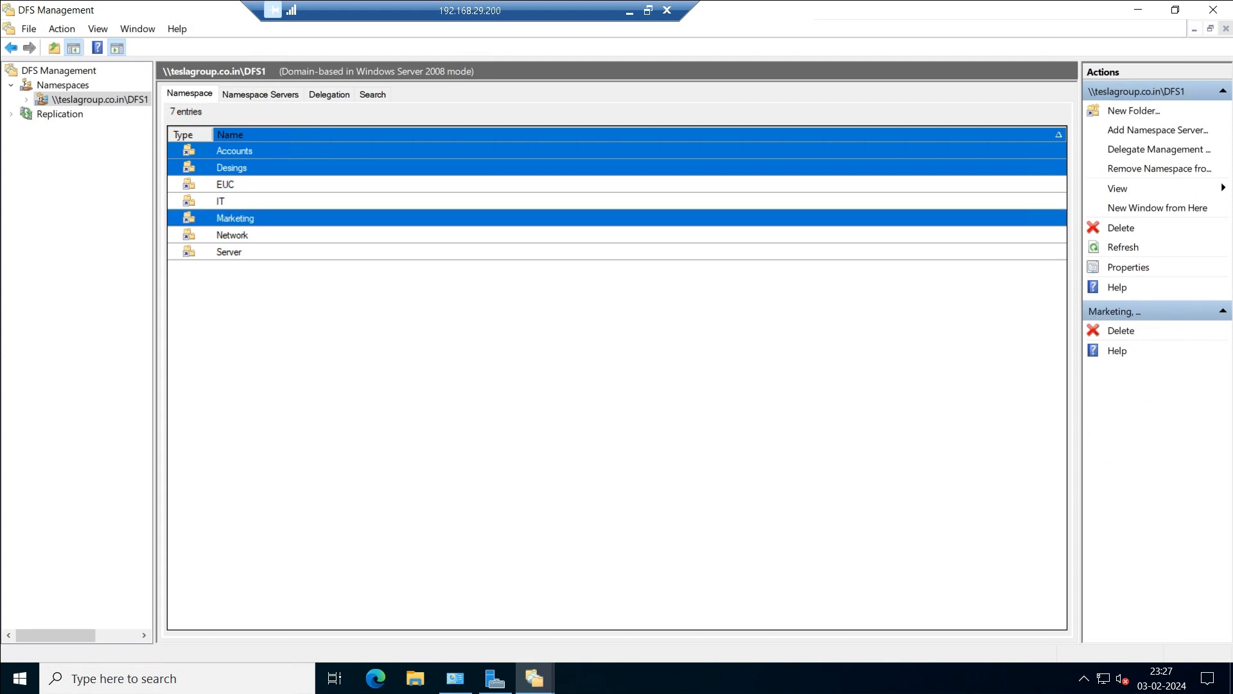
left_click(221, 201, "ctrl")
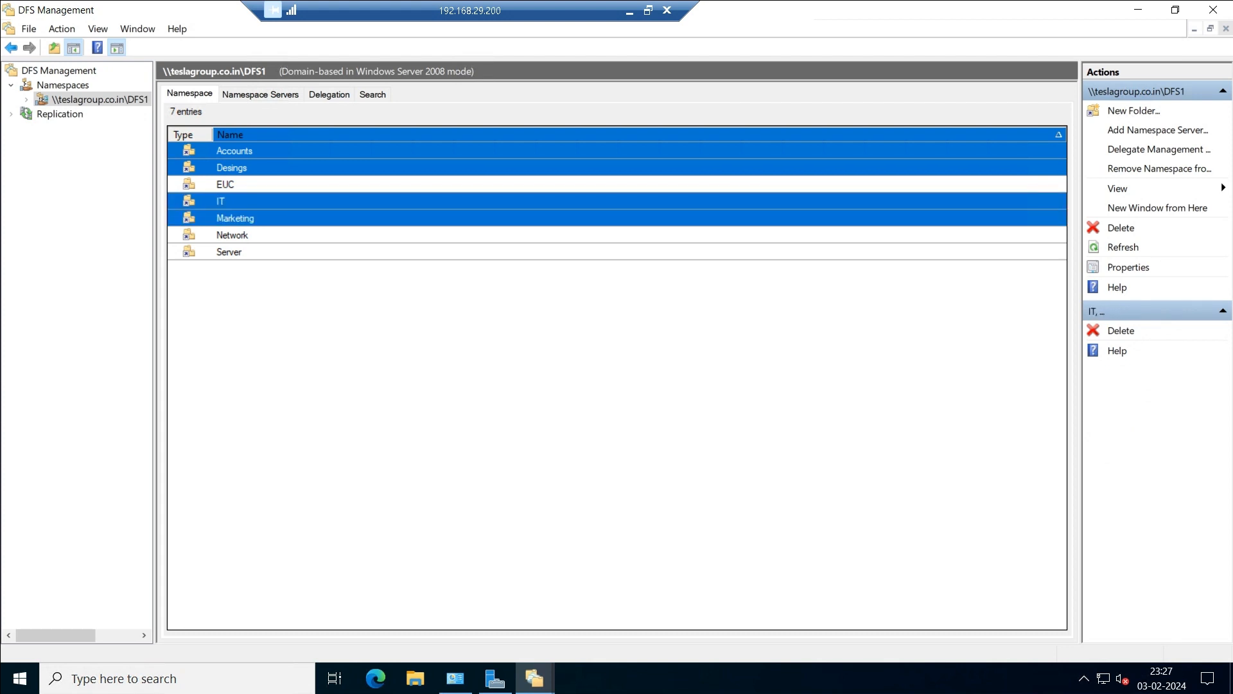
left_click(225, 184)
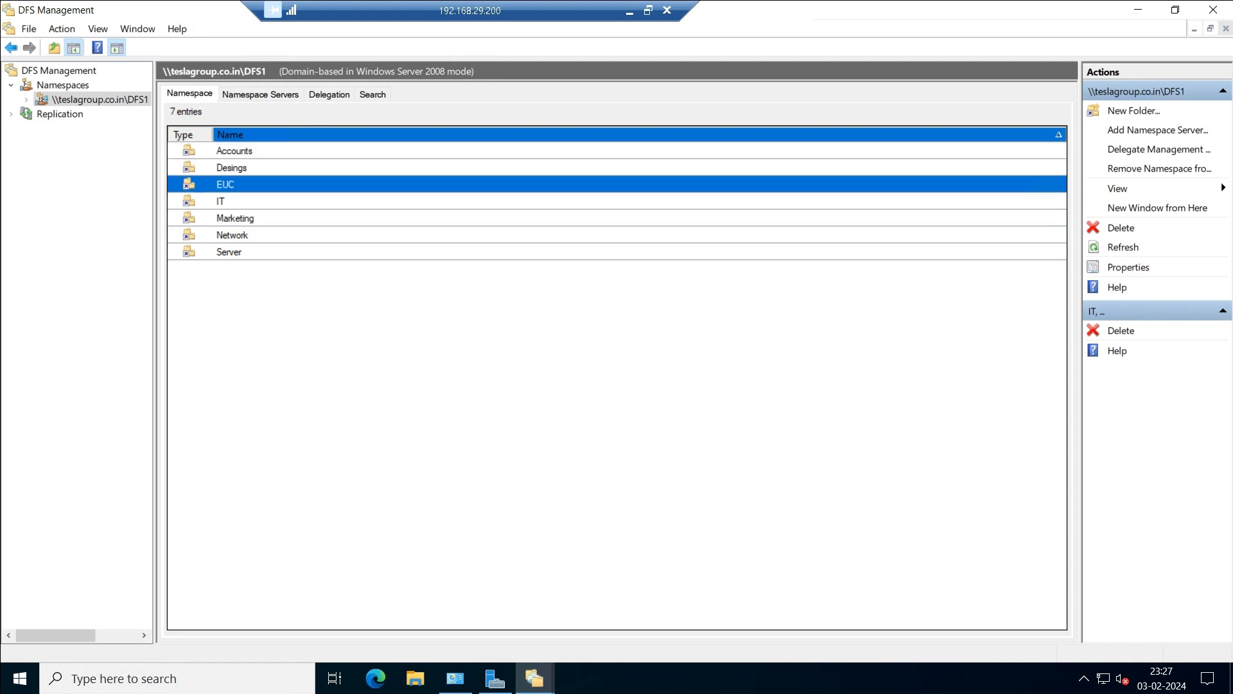
left_click(232, 235, "ctrl")
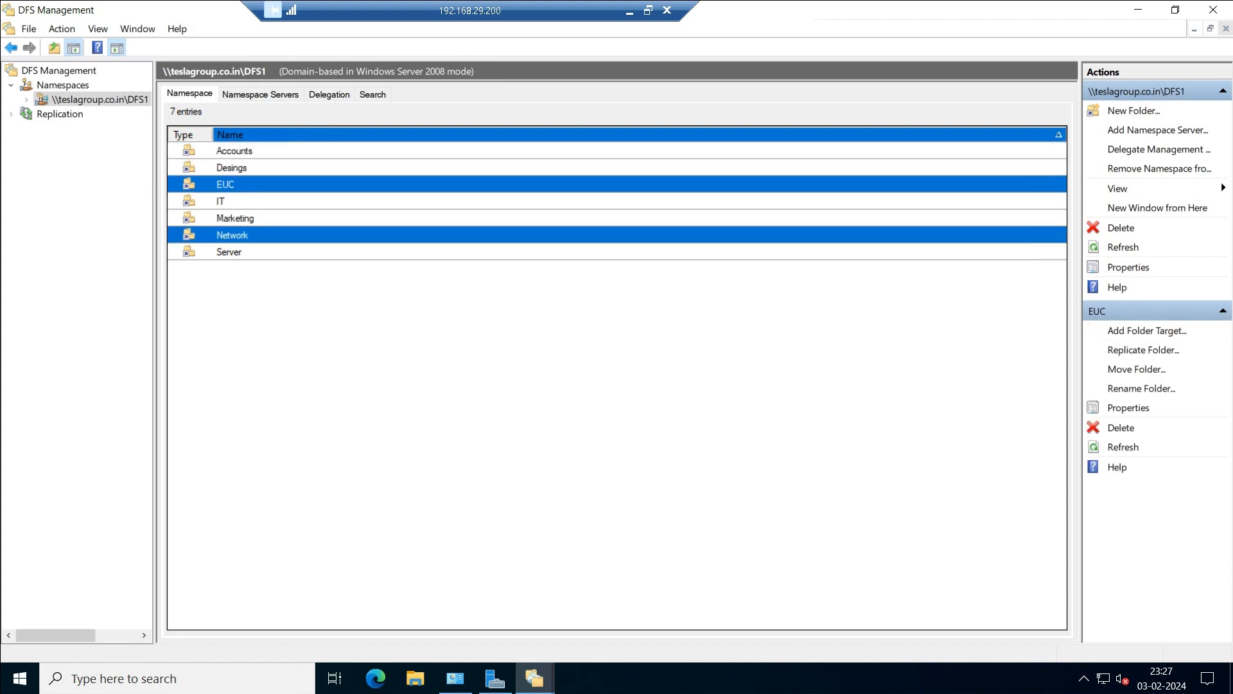
left_click(229, 252, "ctrl")
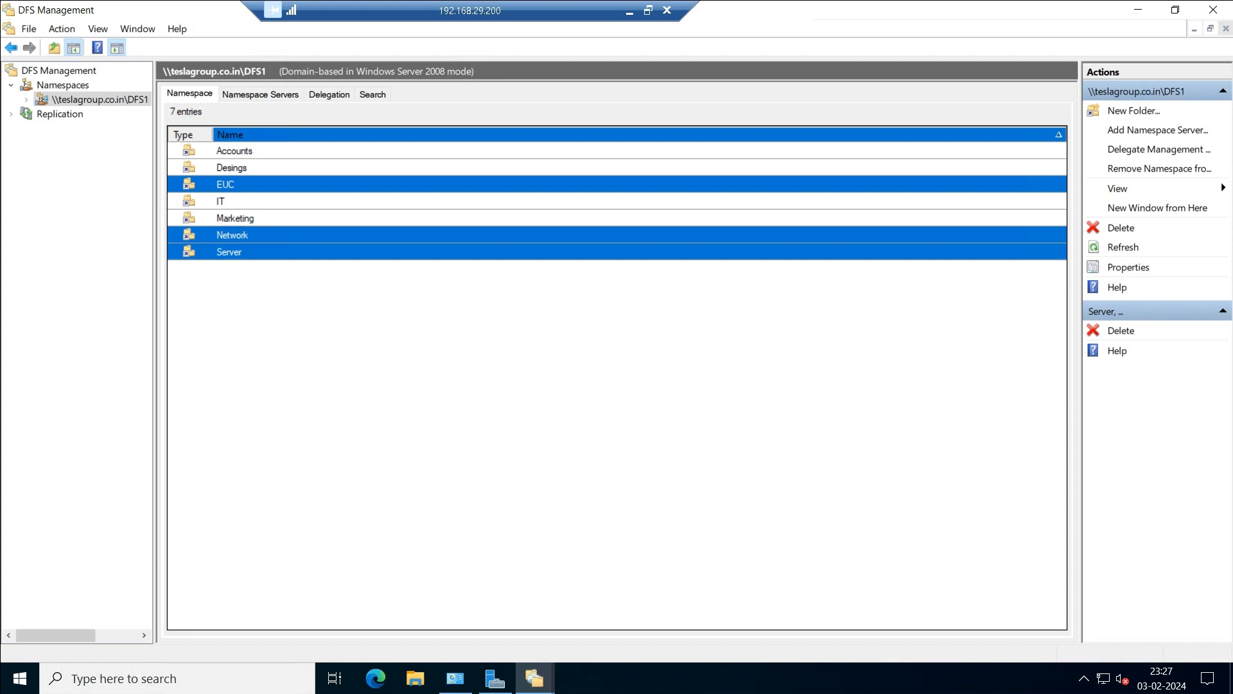
double_click(226, 185)
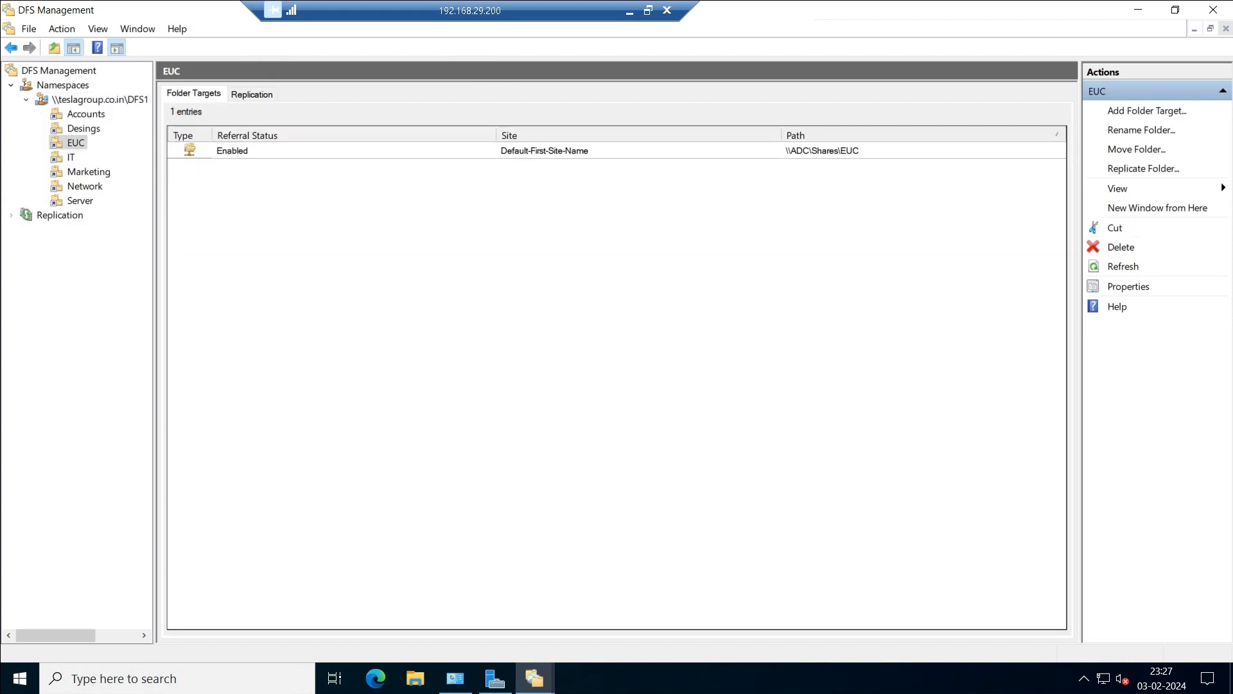
Check DFS1's Namespace Servers and Delegation tabs, then open Accounts showing \\DC\Shares\Accounts.
left_click(100, 100)
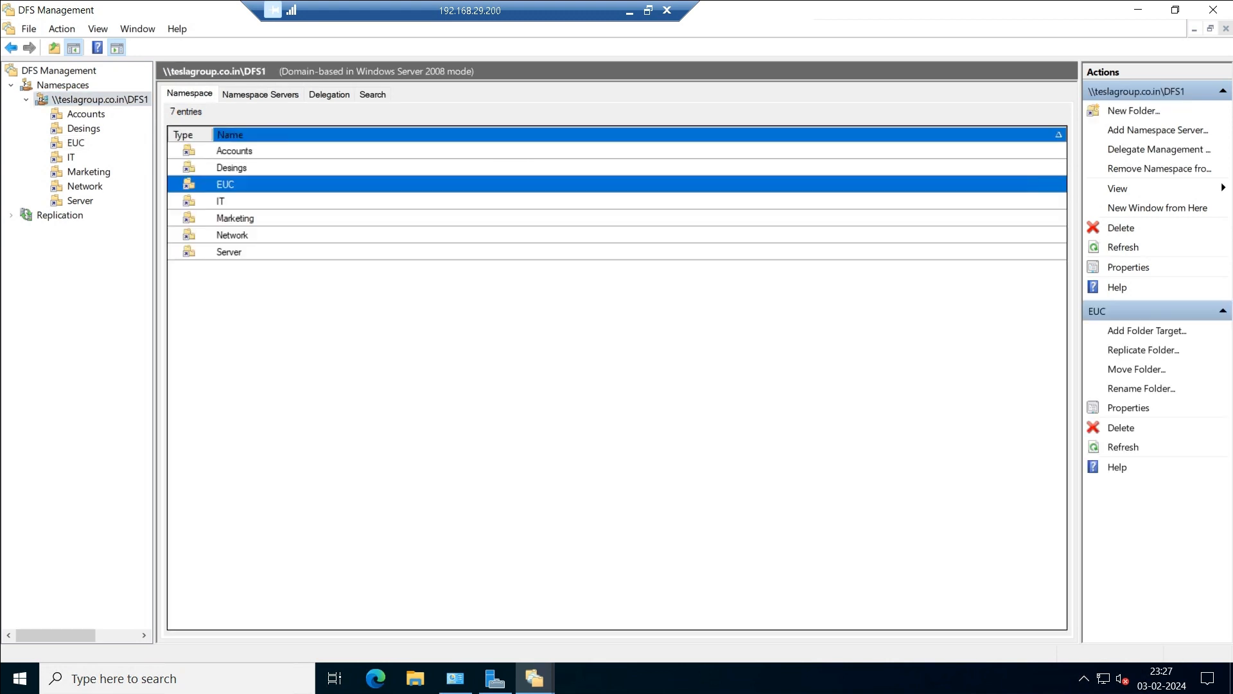
left_click(260, 94)
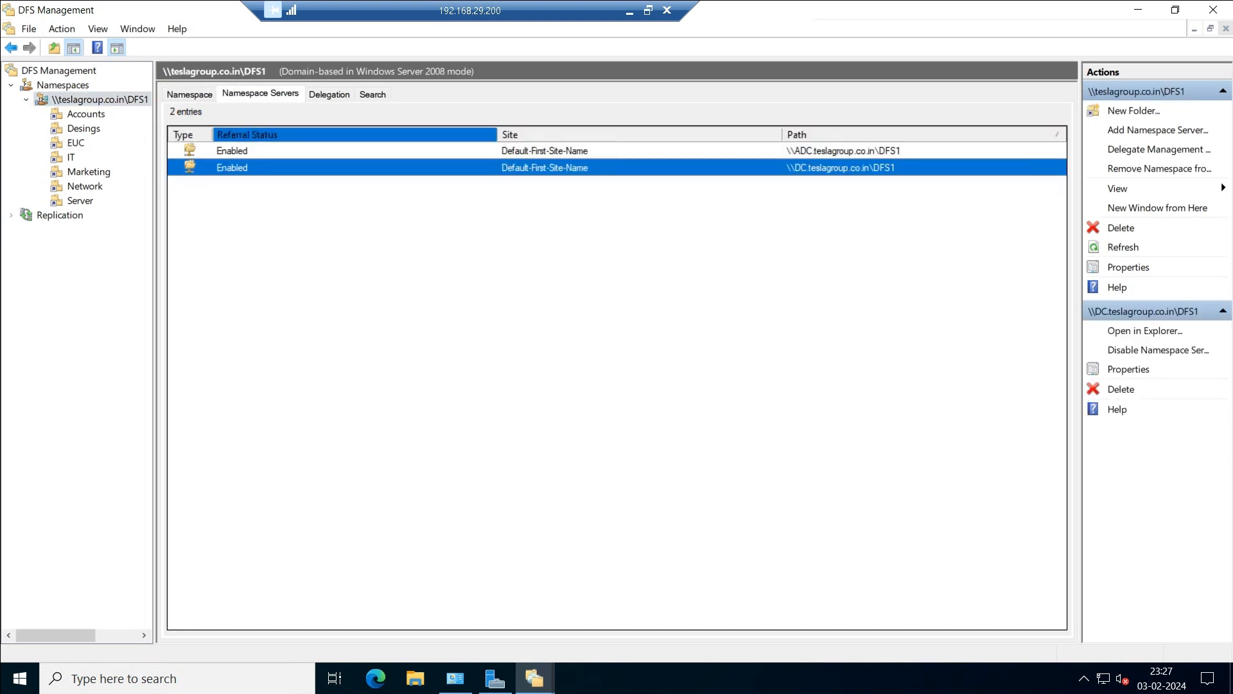
left_click(329, 94)
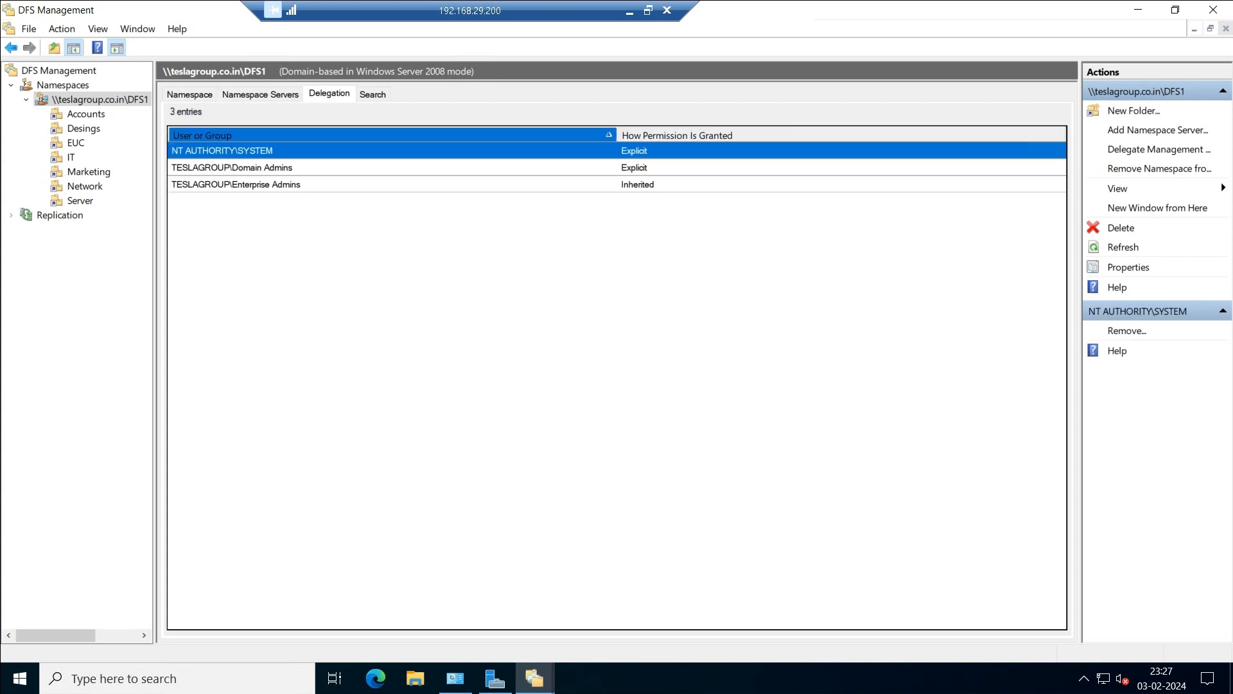
left_click(189, 94)
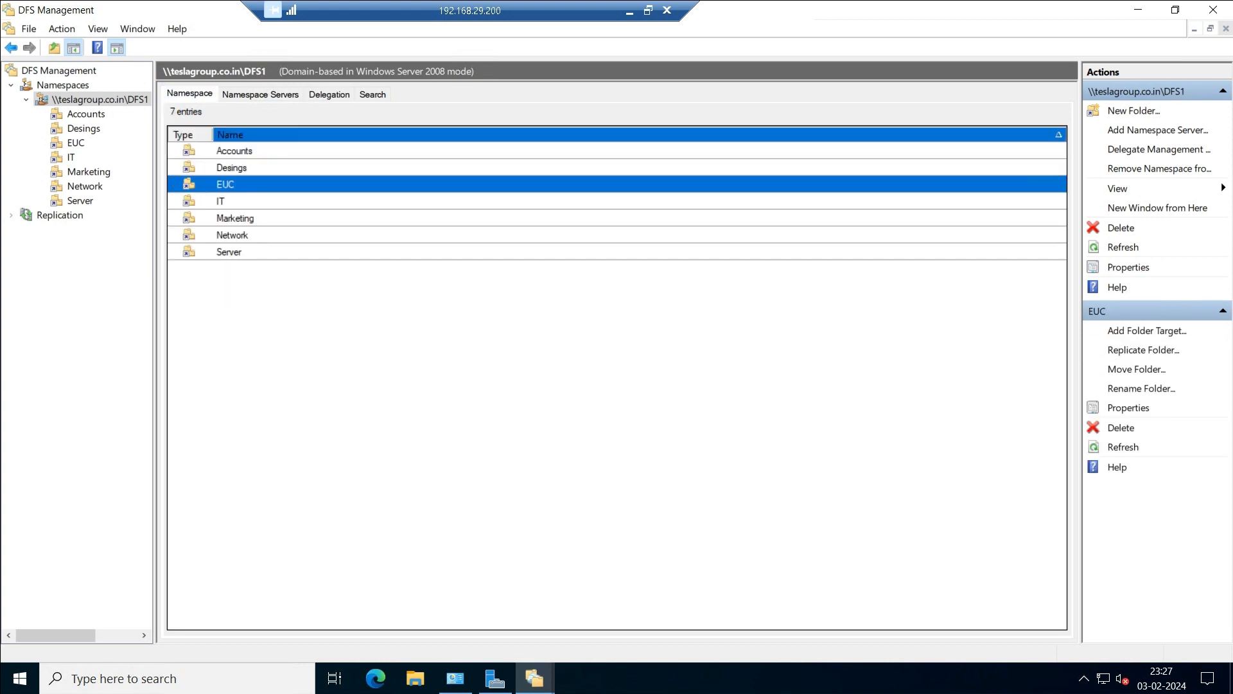
double_click(235, 151)
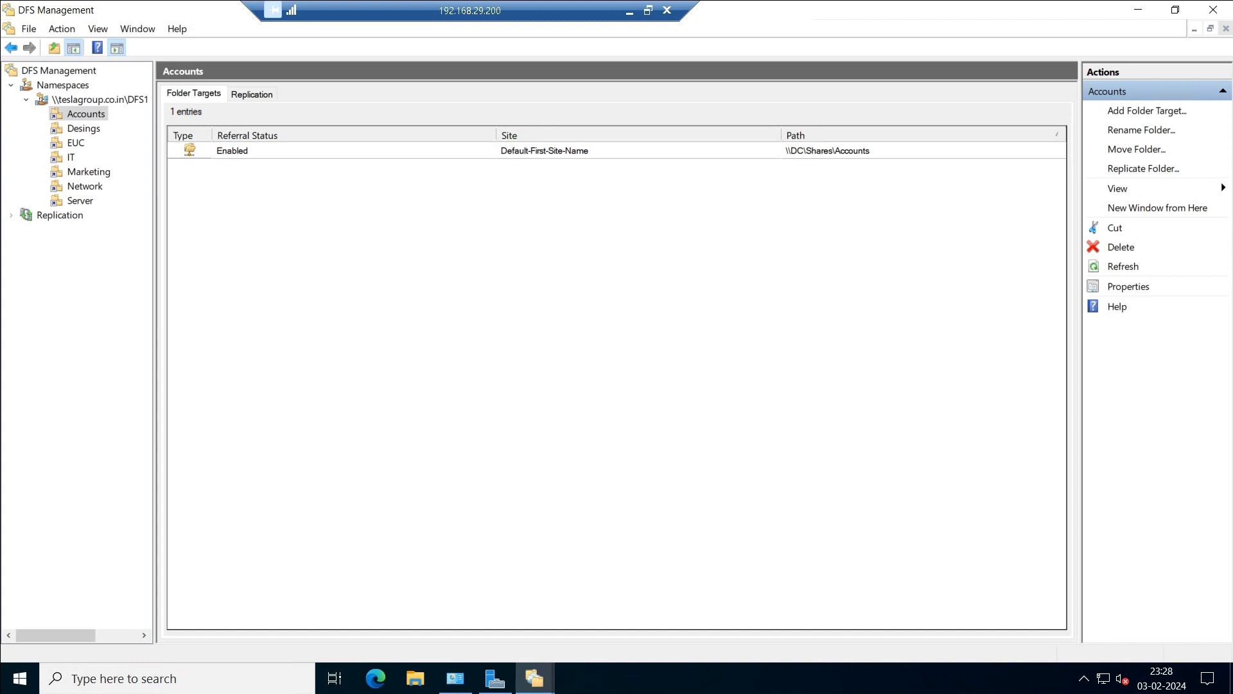
Check the targets of the Desings, EUC, IT, Marketing, Network and Server folders.
left_click(83, 129)
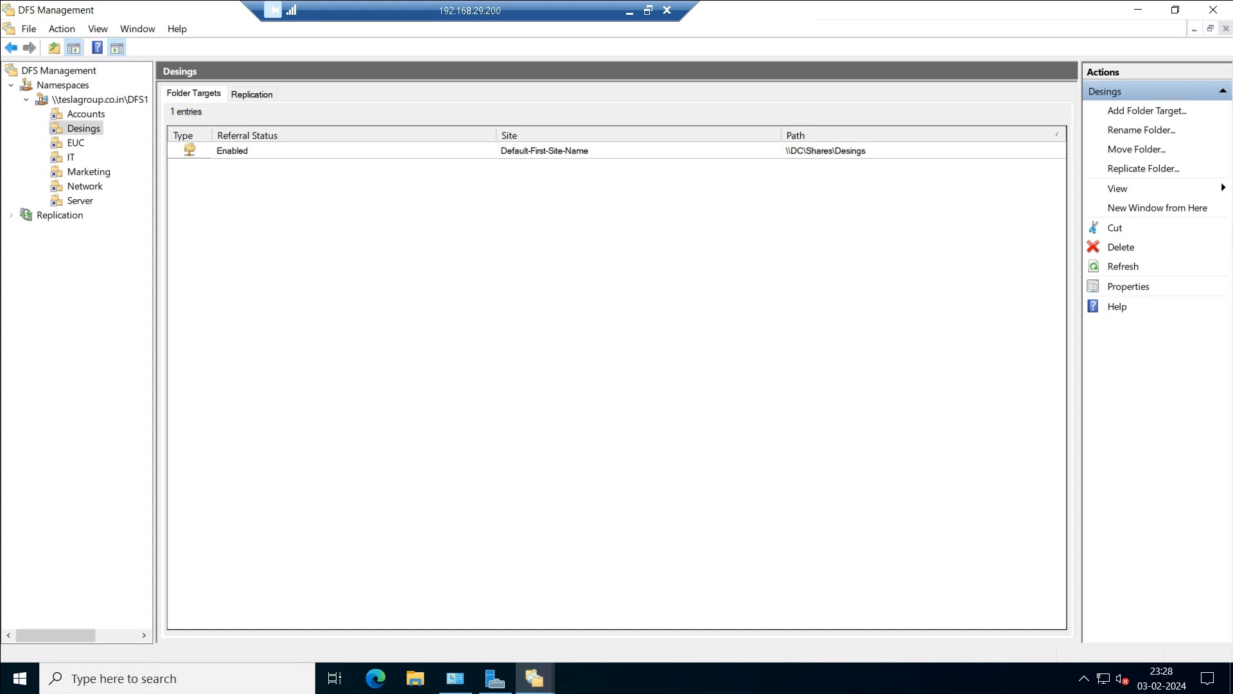
left_click(76, 143)
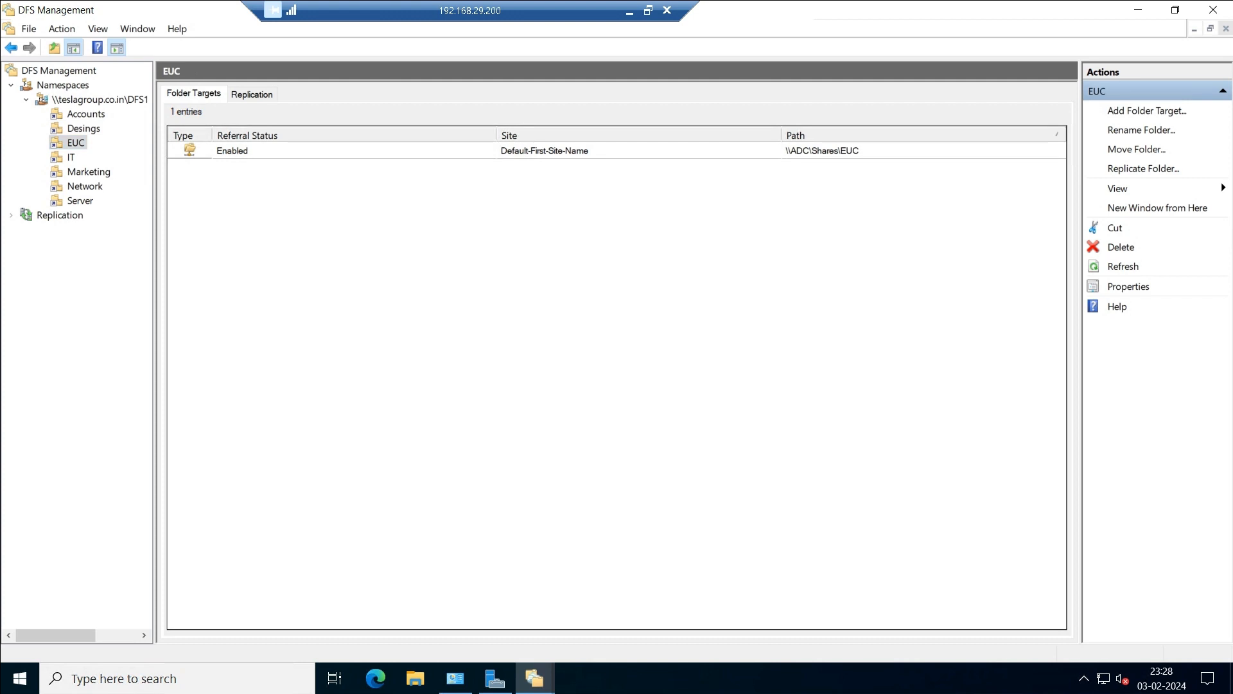
left_click(71, 157)
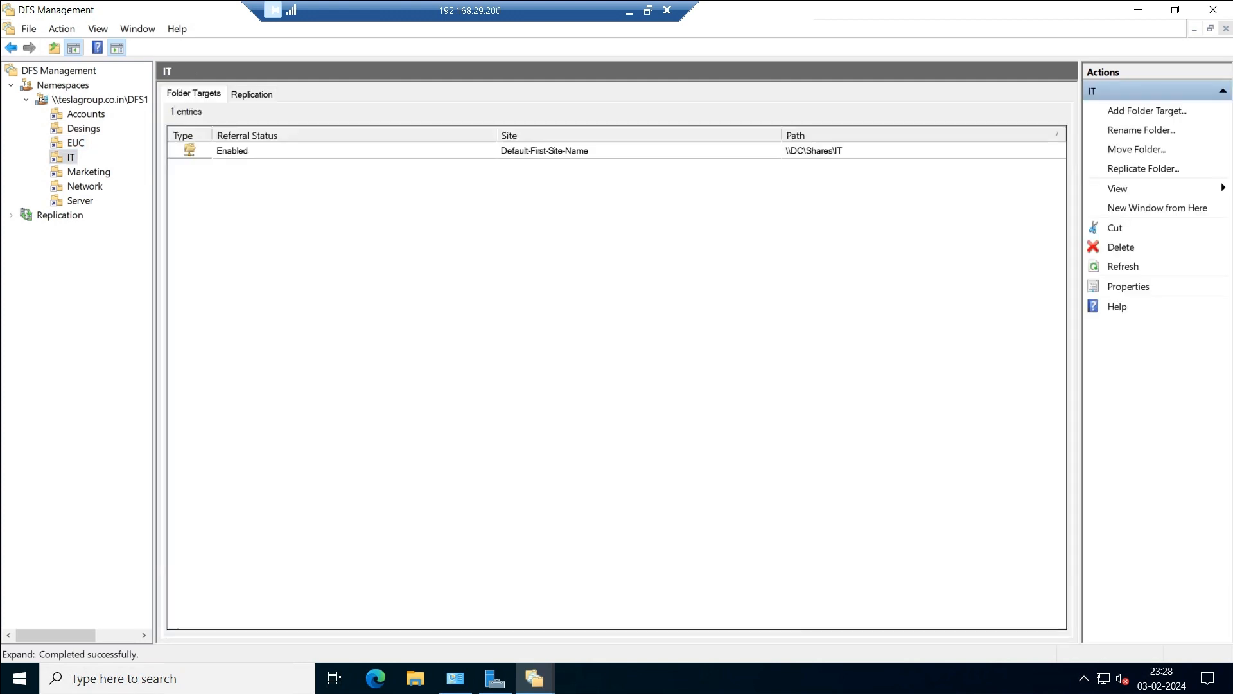
left_click(89, 172)
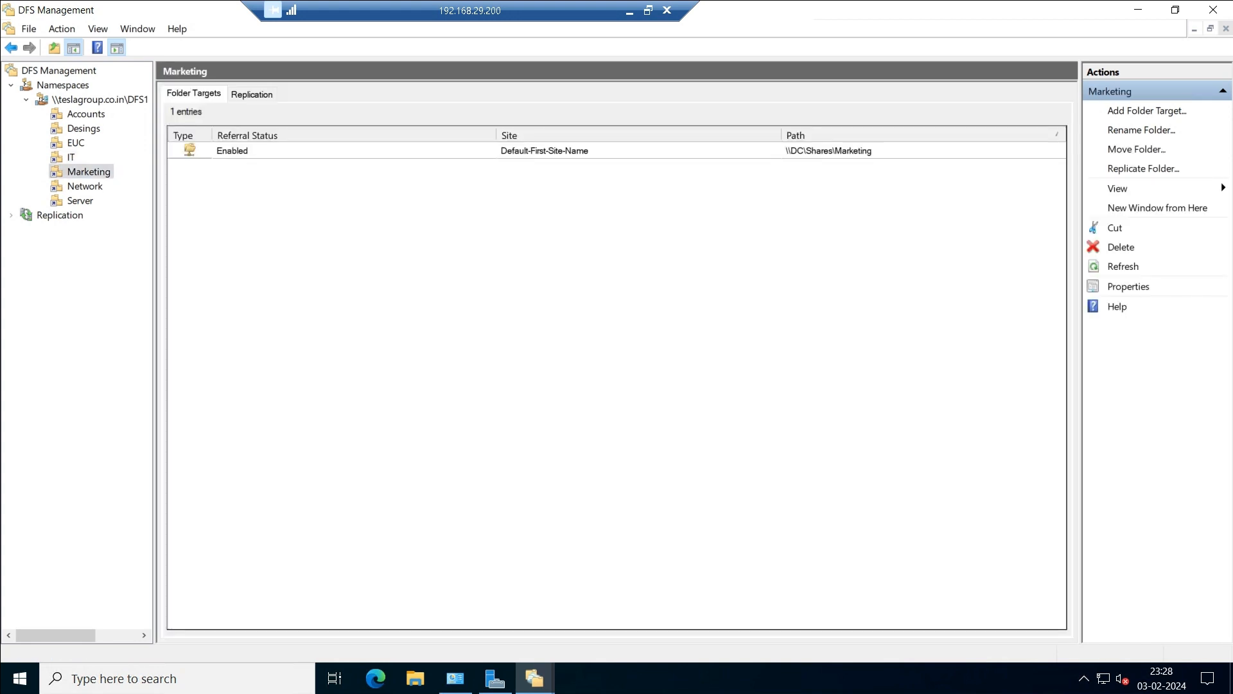
left_click(85, 187)
left_click(81, 201)
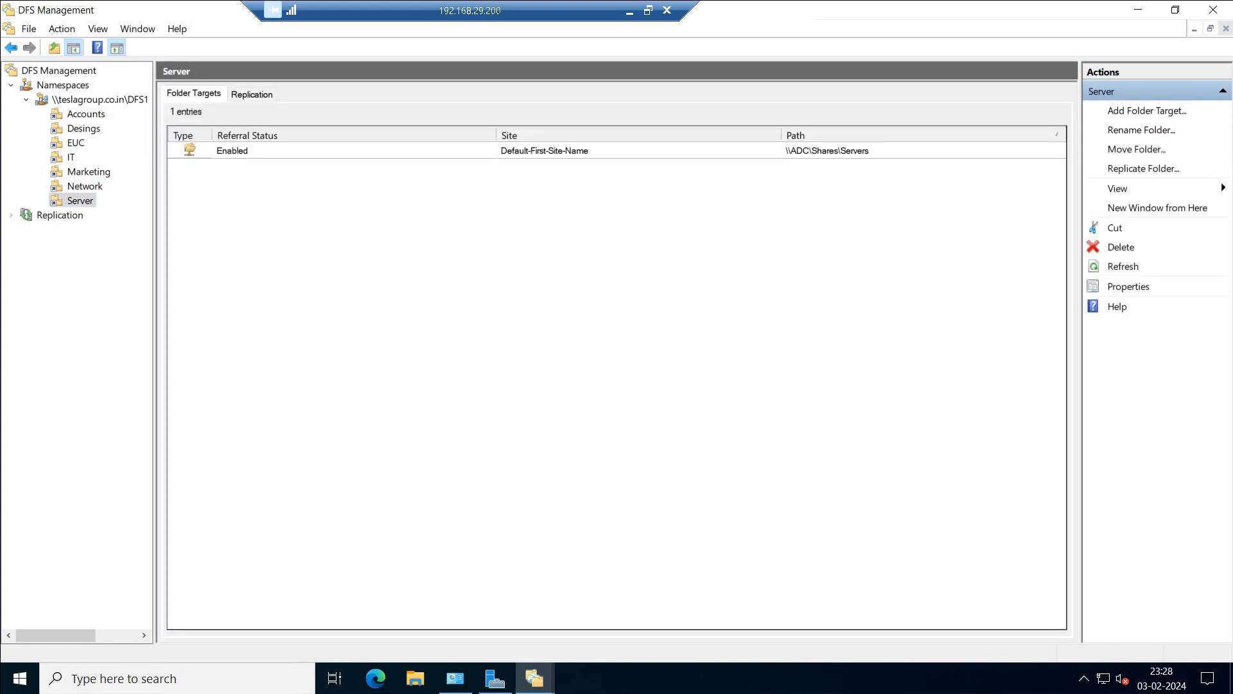
Confirm in DFS1's properties that the namespace holds 7 folders, then close DFS Management.
left_click(63, 85)
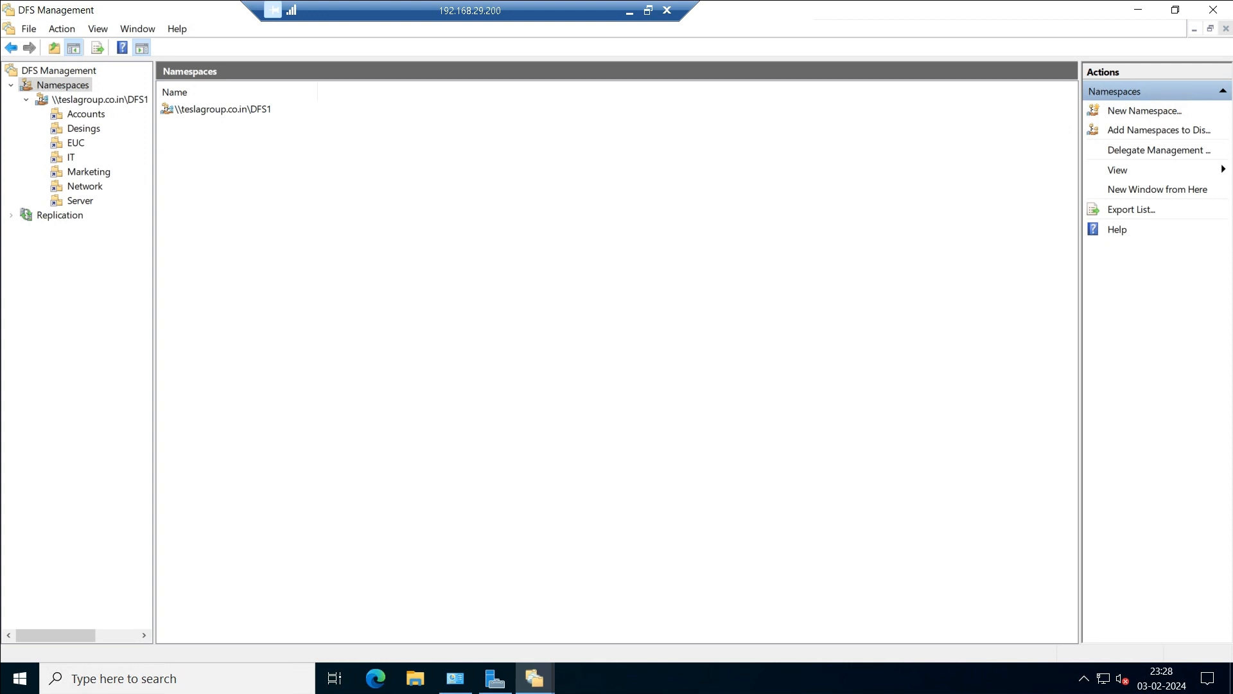
left_click(85, 100)
right_click(84, 101)
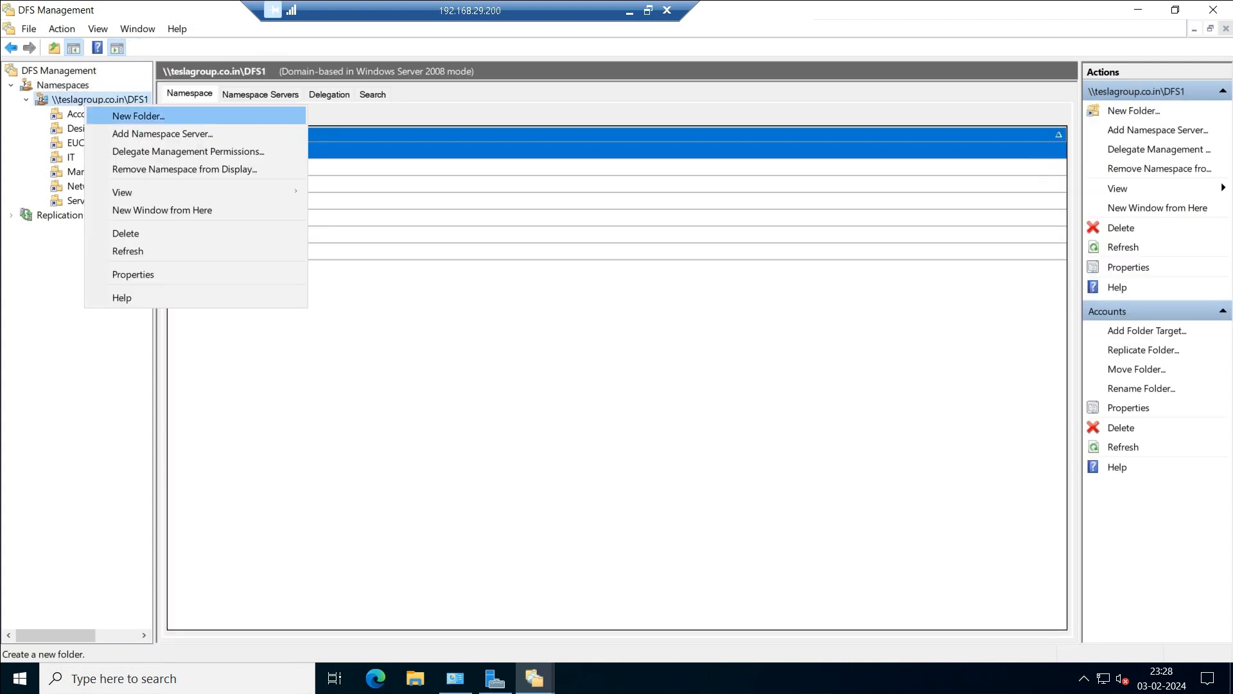
left_click(133, 275)
left_click_drag(390, 184, 300, 183)
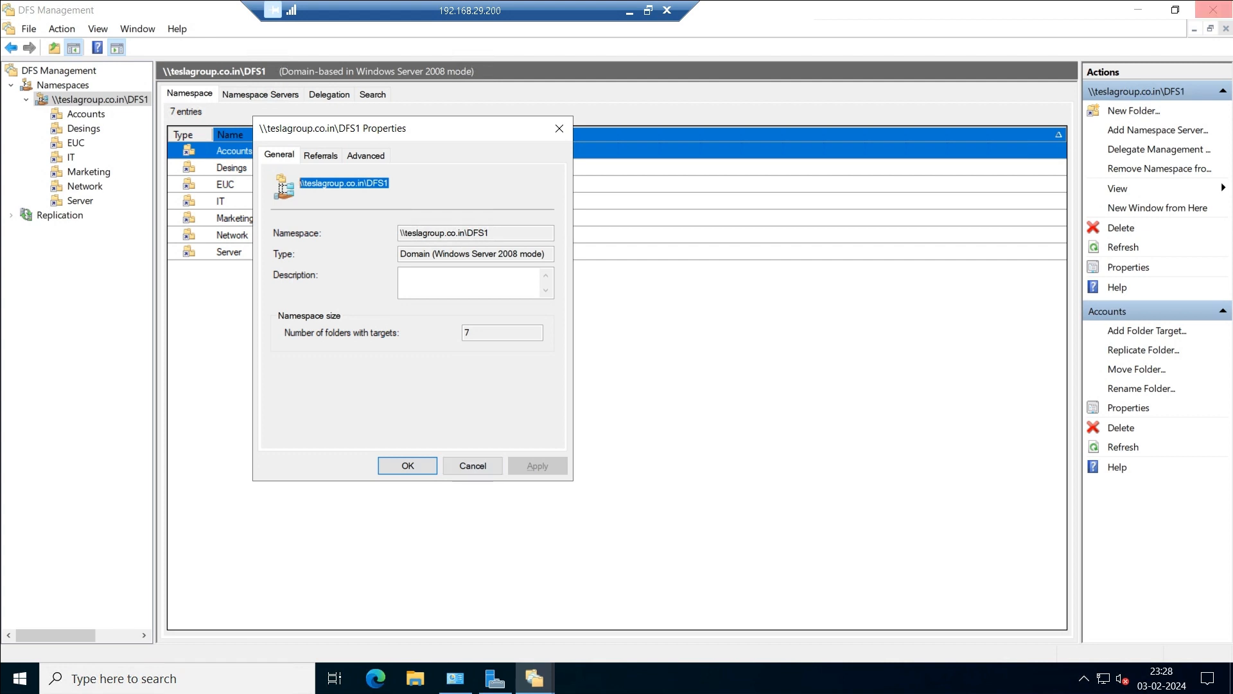
left_click(408, 465)
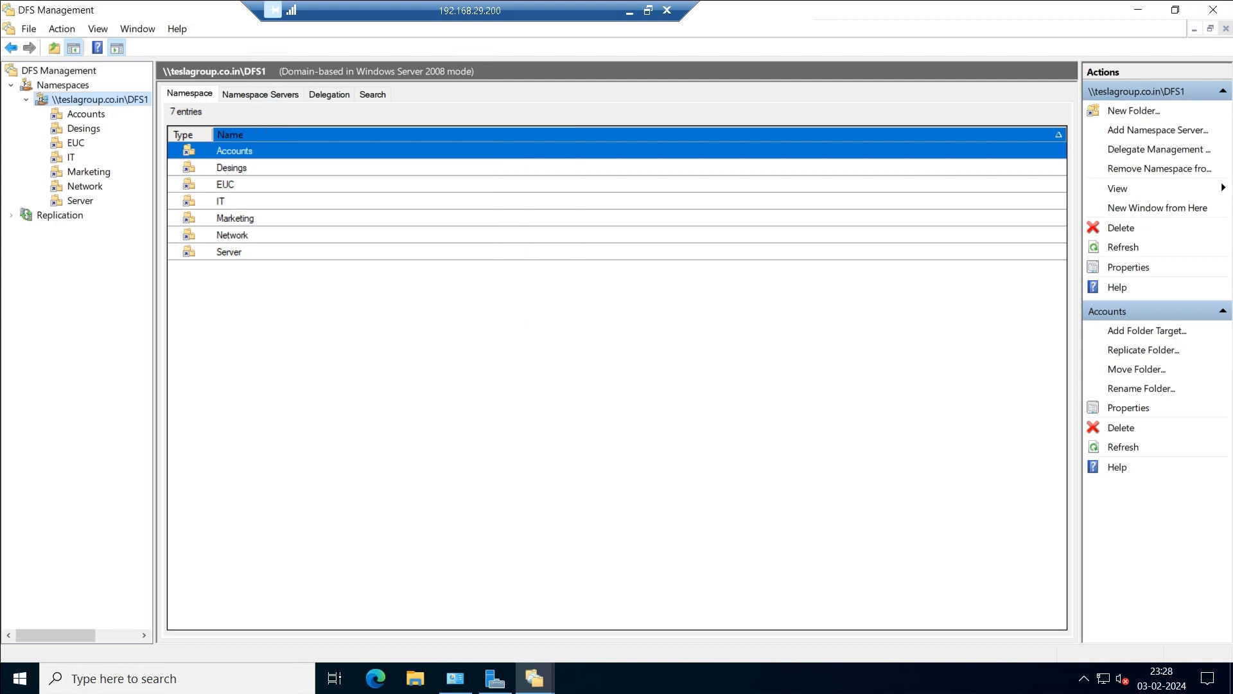
left_click(1214, 9)
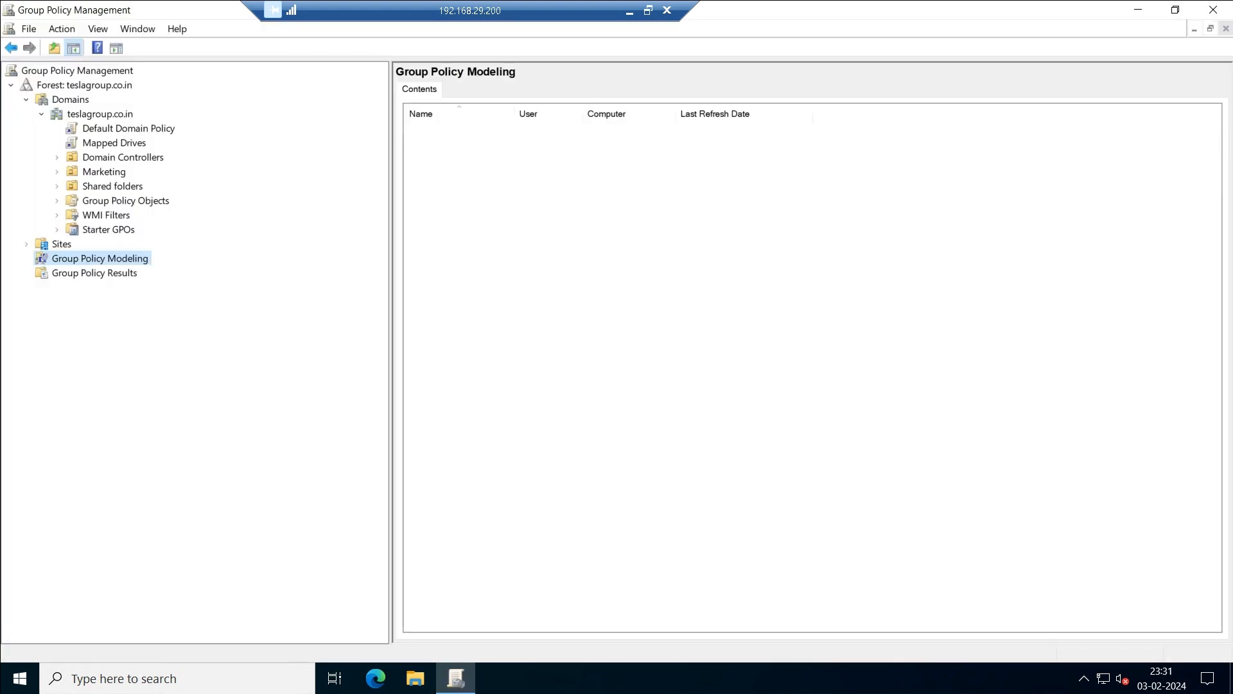
Open the Mapped Drives Group Policy Object for editing.
left_click(57, 201)
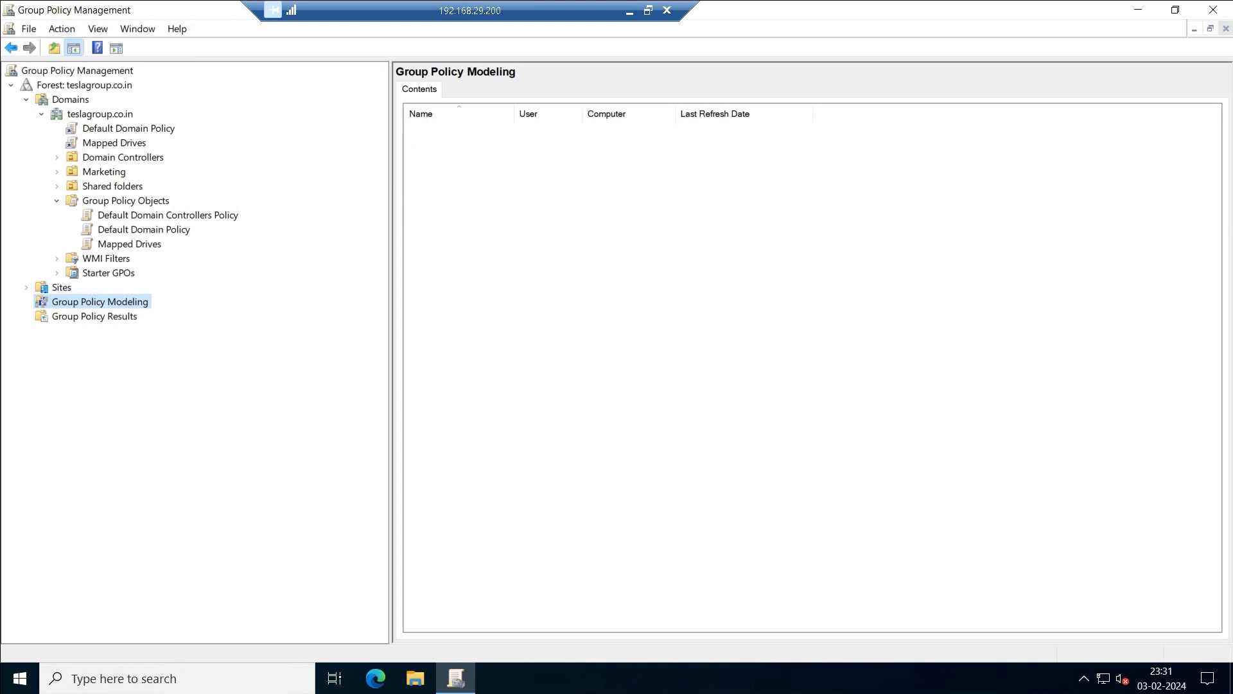
left_click(129, 244)
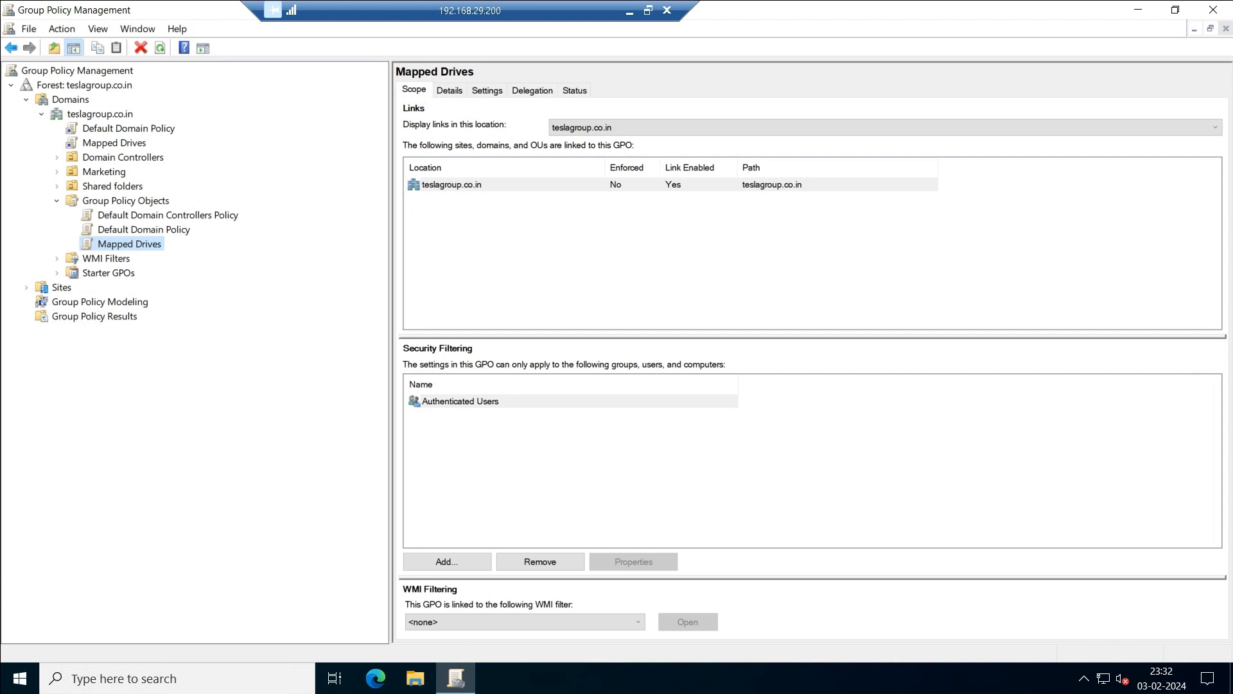
right_click(132, 246)
left_click(161, 258)
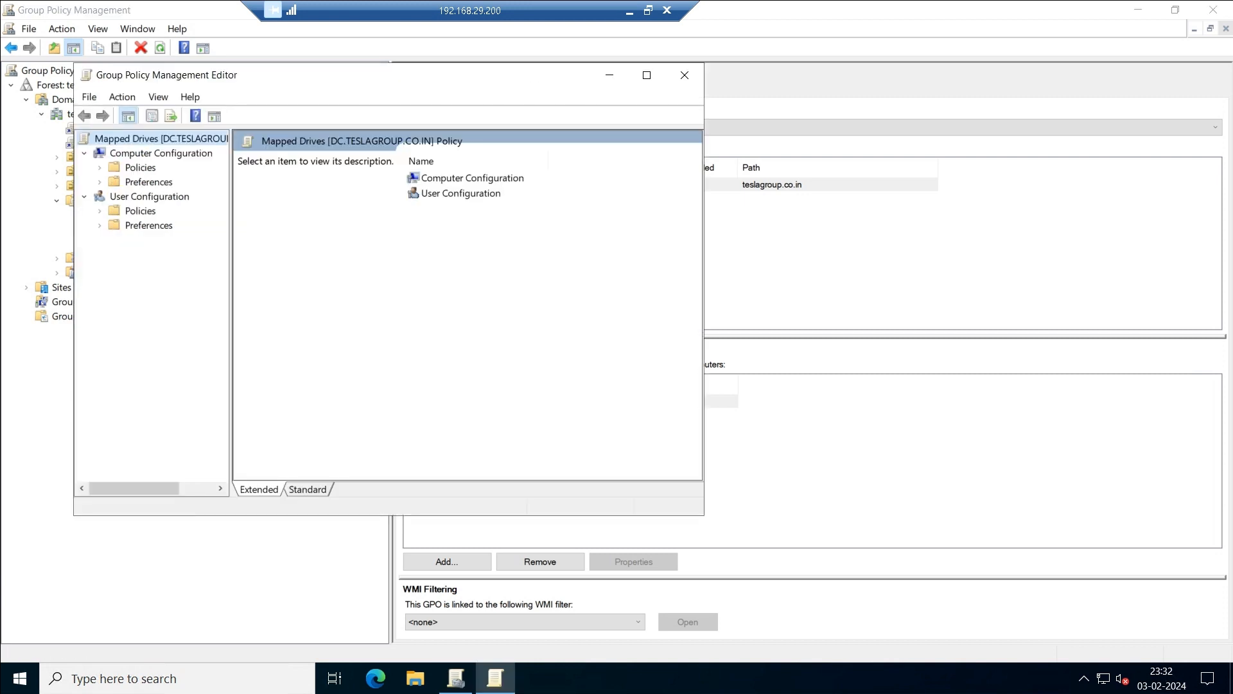
Go to User Configuration > Preferences > Windows Settings > Drive Maps and select the S: mapping.
left_click(99, 225)
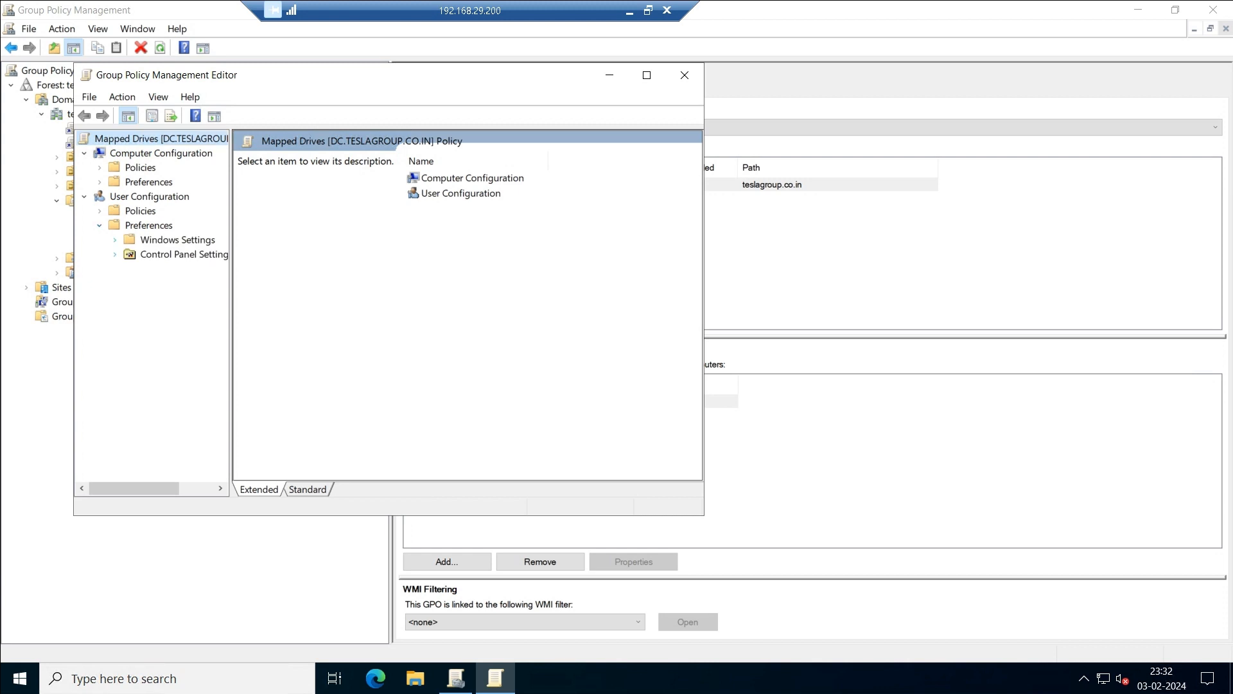
left_click(115, 240)
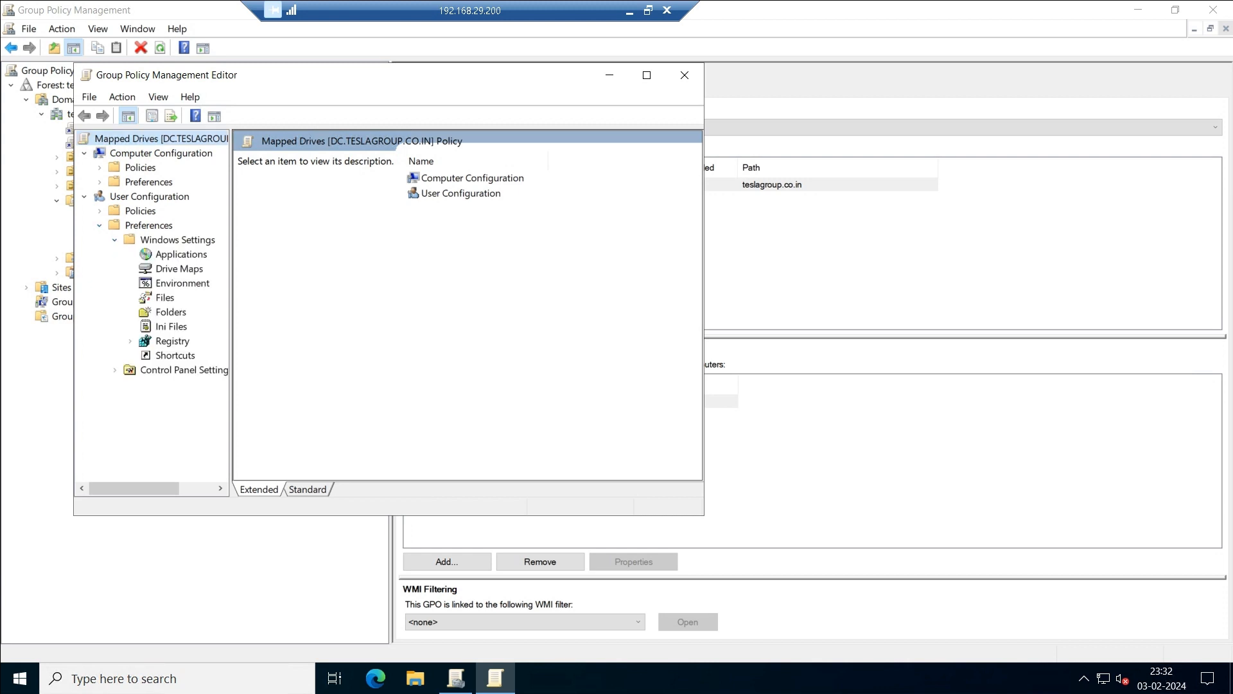
left_click(180, 270)
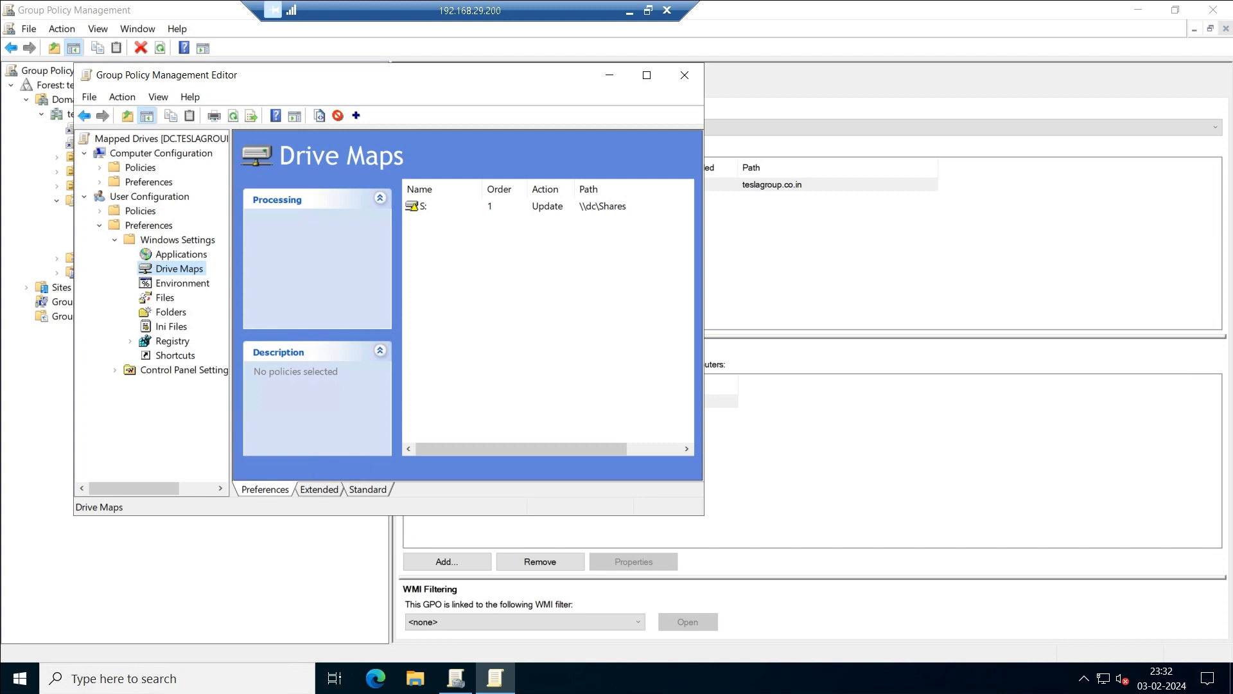
left_click(424, 207)
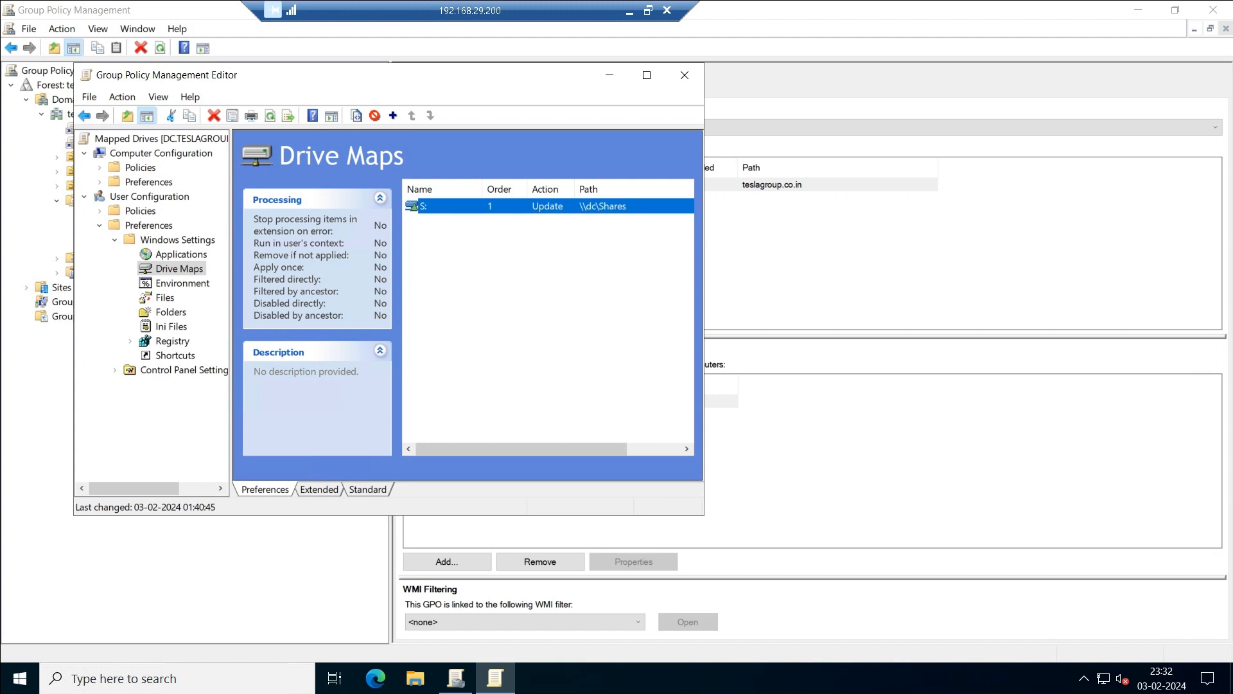
In the S: mapping's properties, set the action to Replace and delete the \\dc\Shares location.
right_click(615, 206)
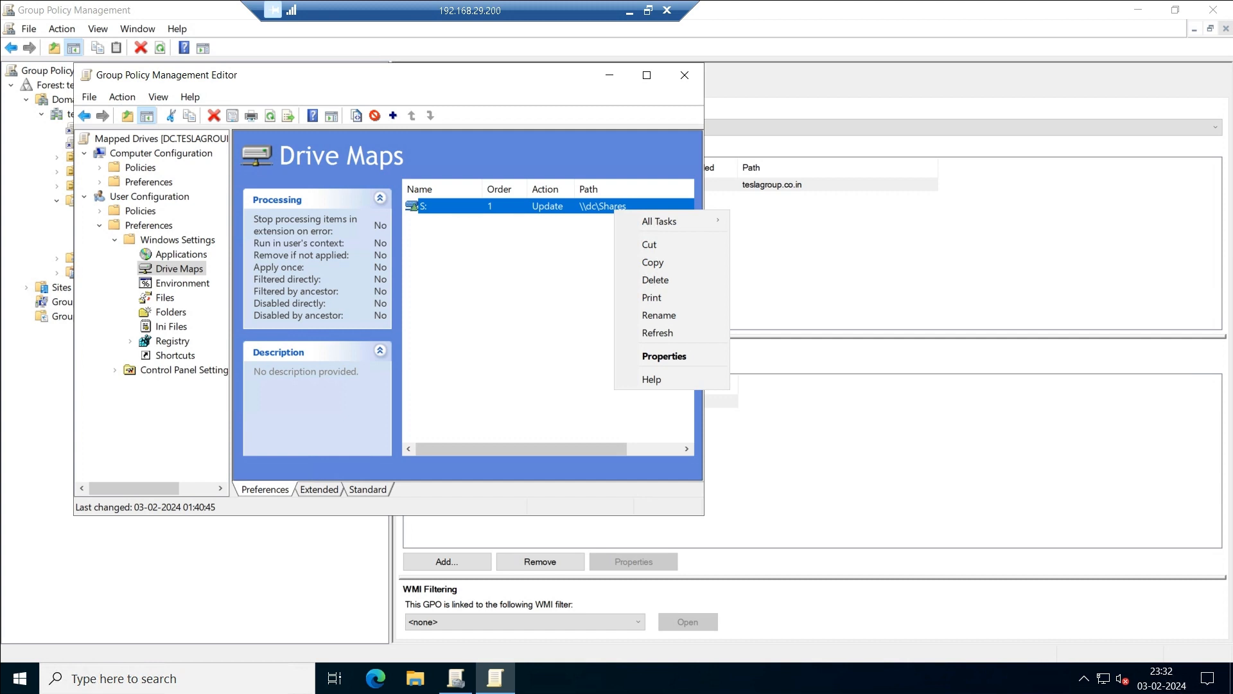
left_click(664, 355)
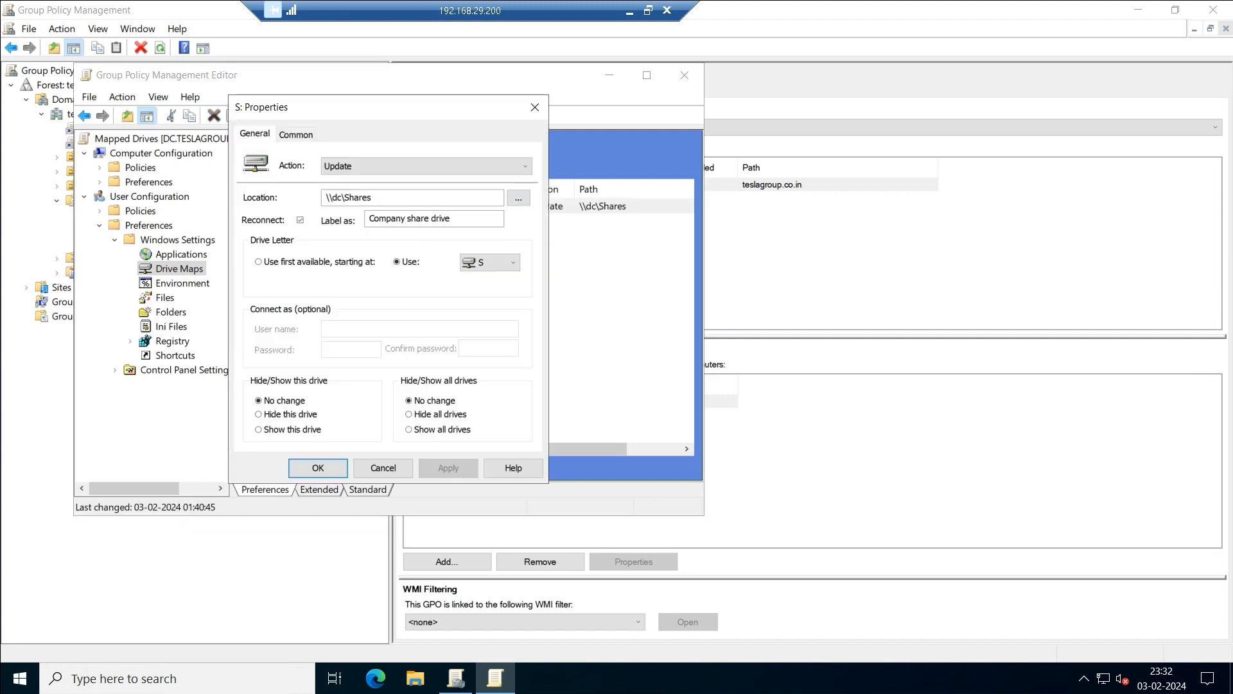
left_click(427, 166)
left_click(411, 192)
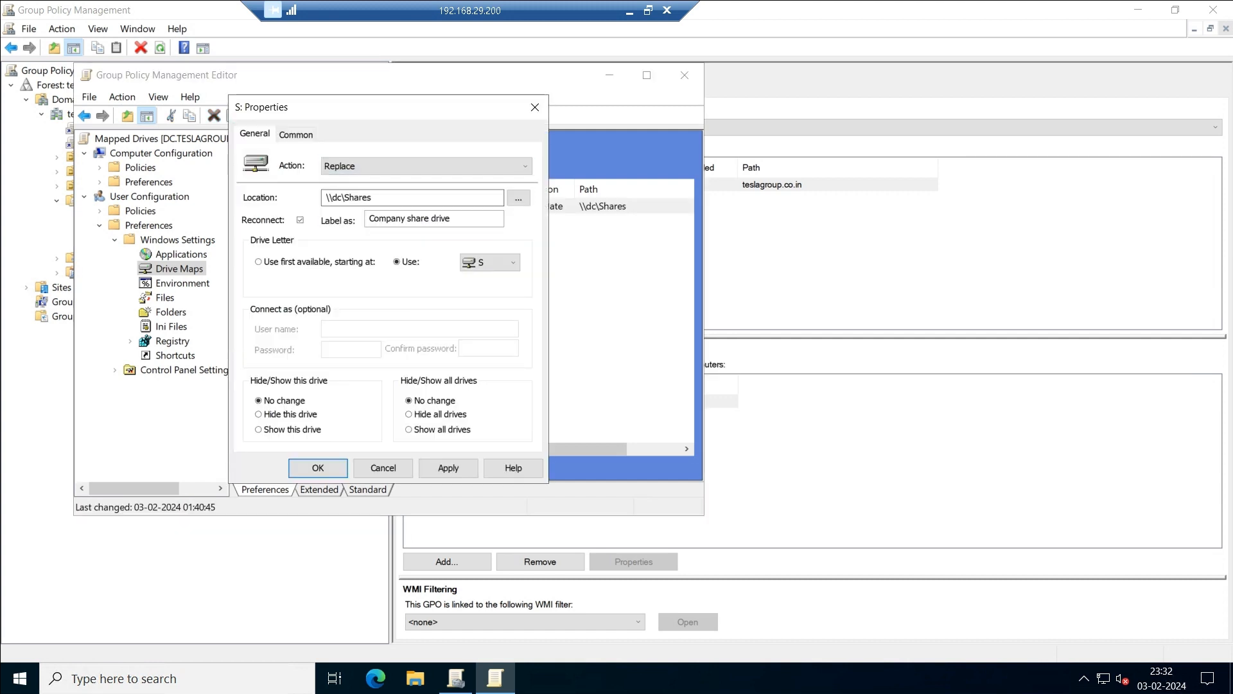
left_click_drag(375, 198, 325, 198)
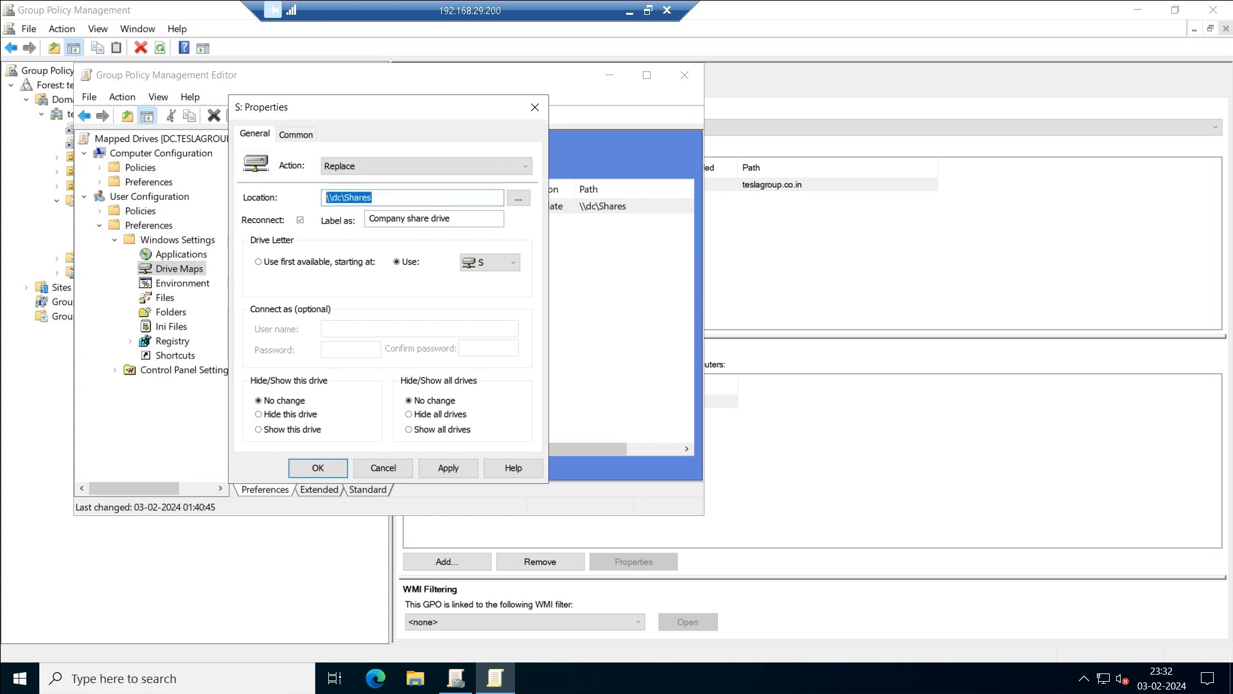
key("BackSpace")
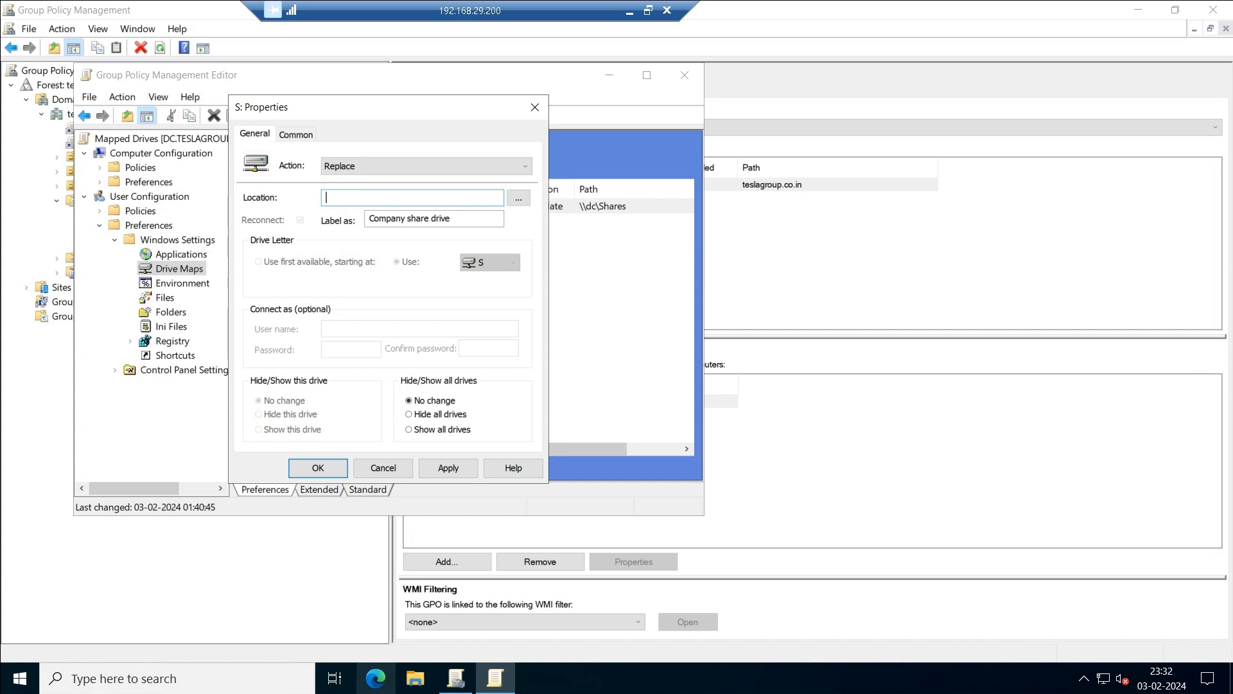
key("super")
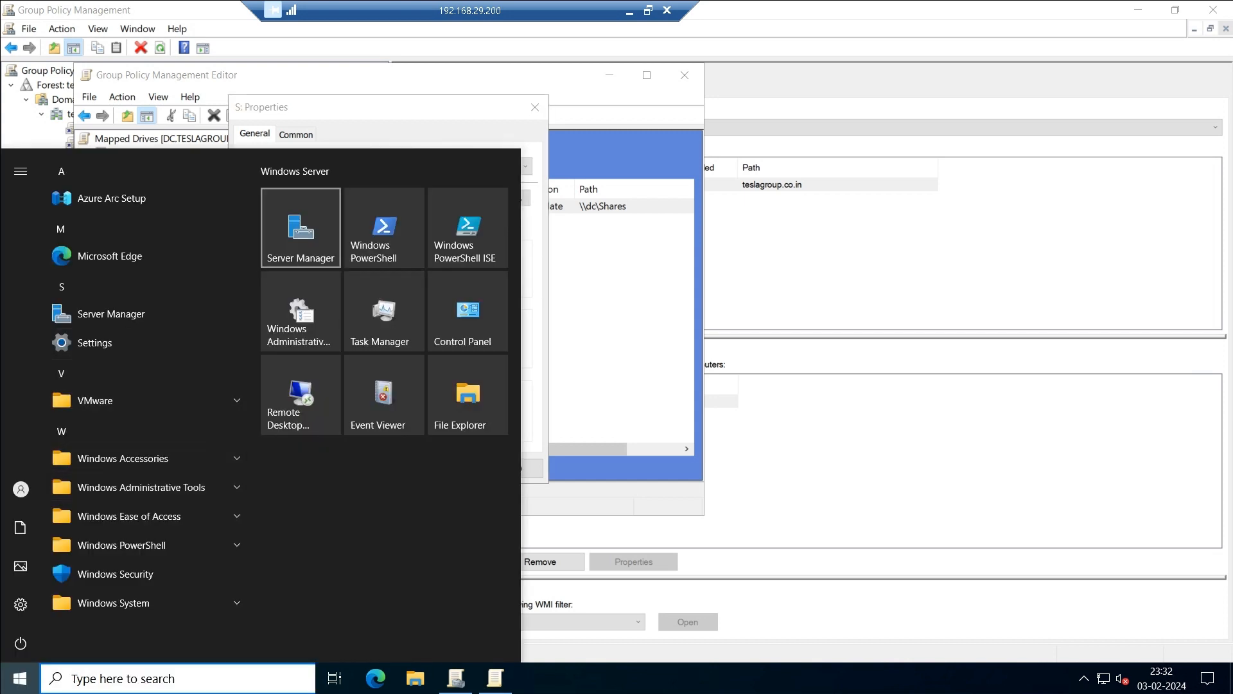
Copy the \\teslagroup.co.in\DFS1 path from DFS Management and paste it as the S: location.
left_click(300, 227)
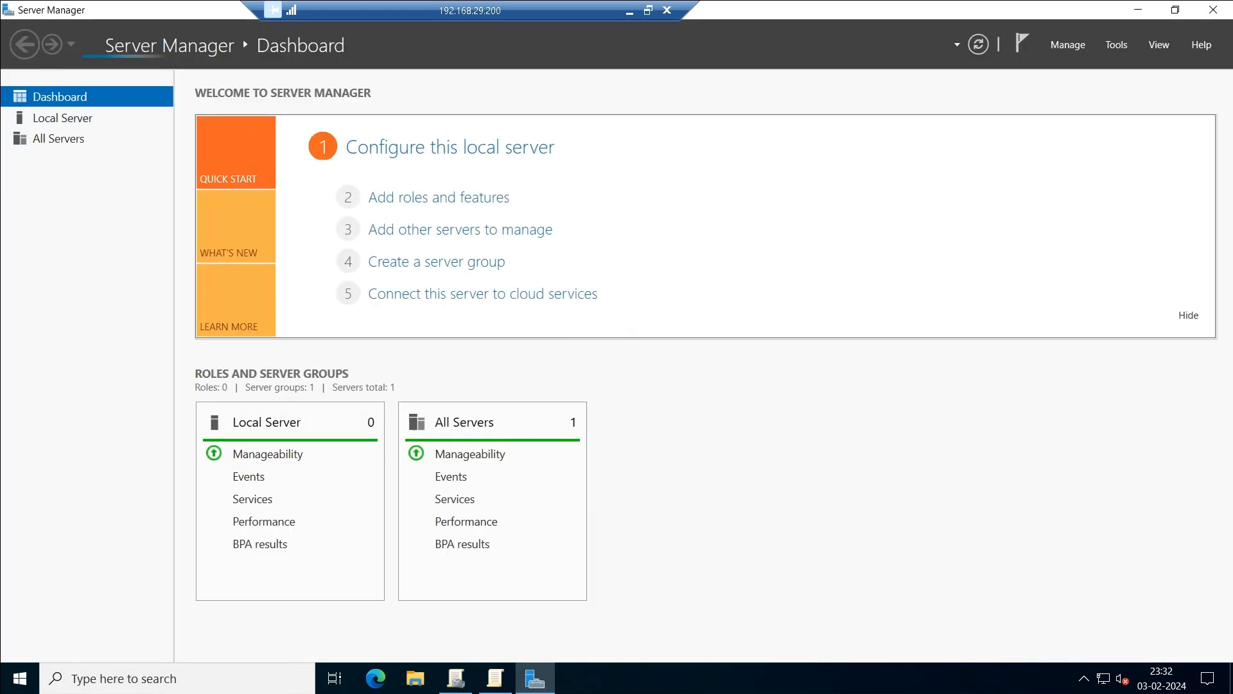
left_click(1116, 45)
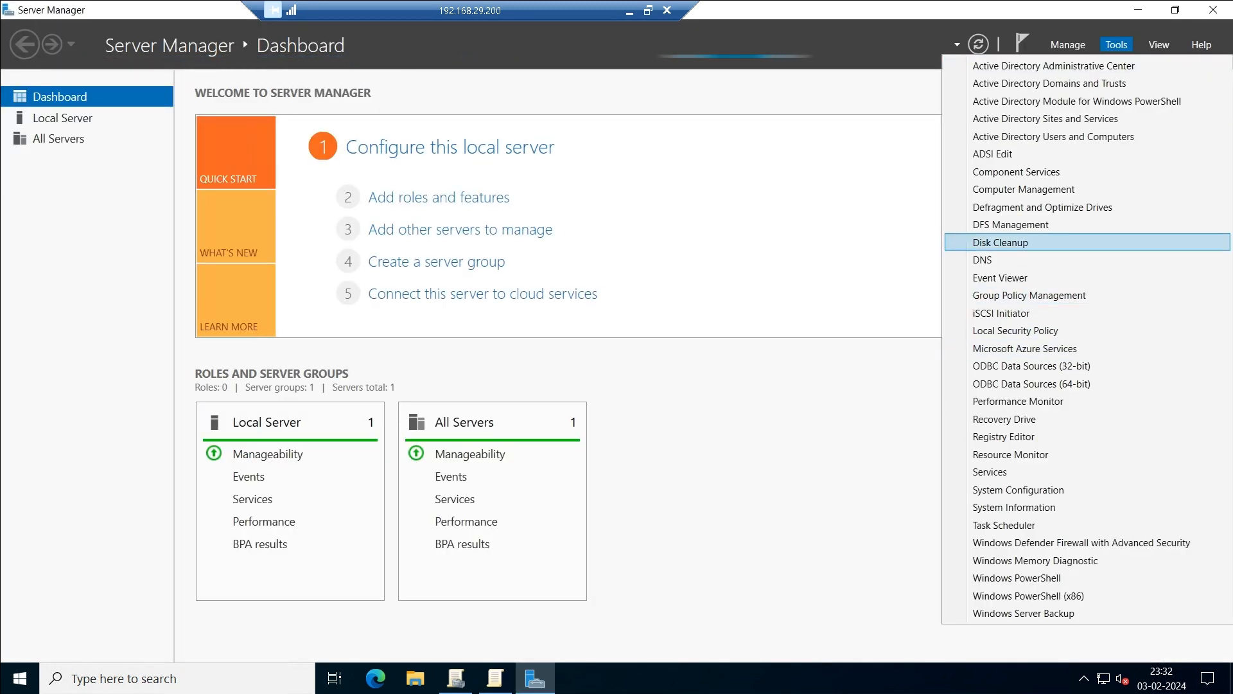
left_click(1011, 224)
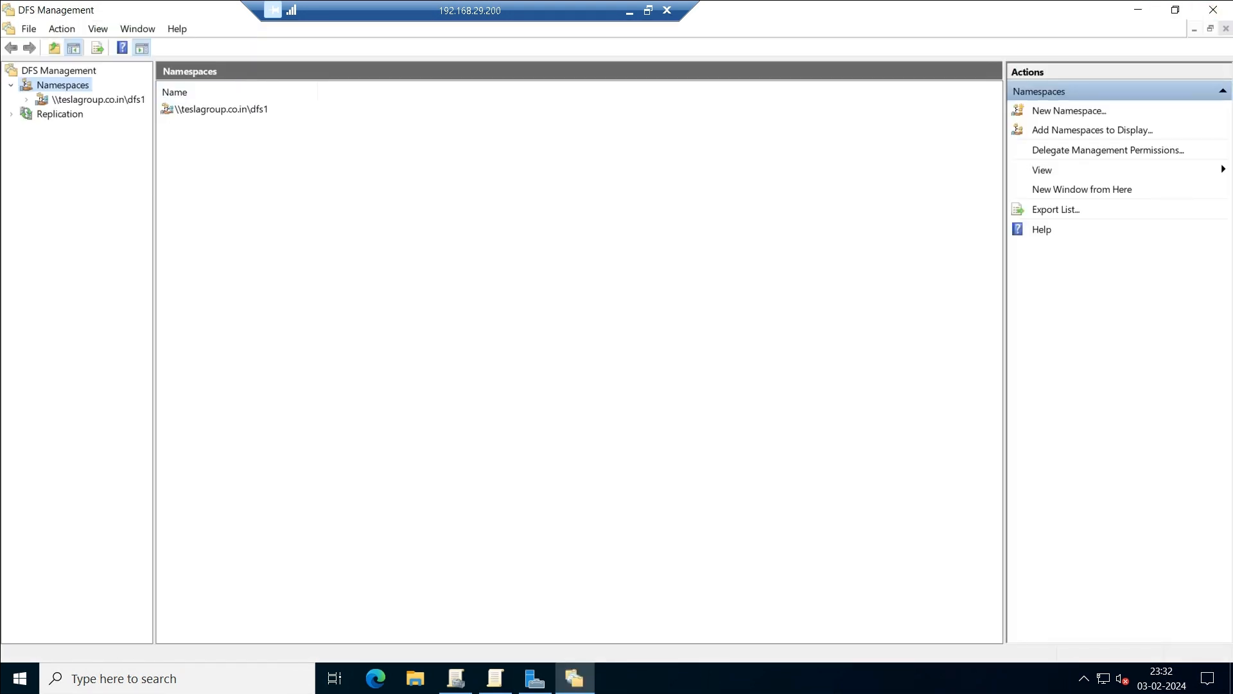
left_click(96, 100)
right_click(97, 100)
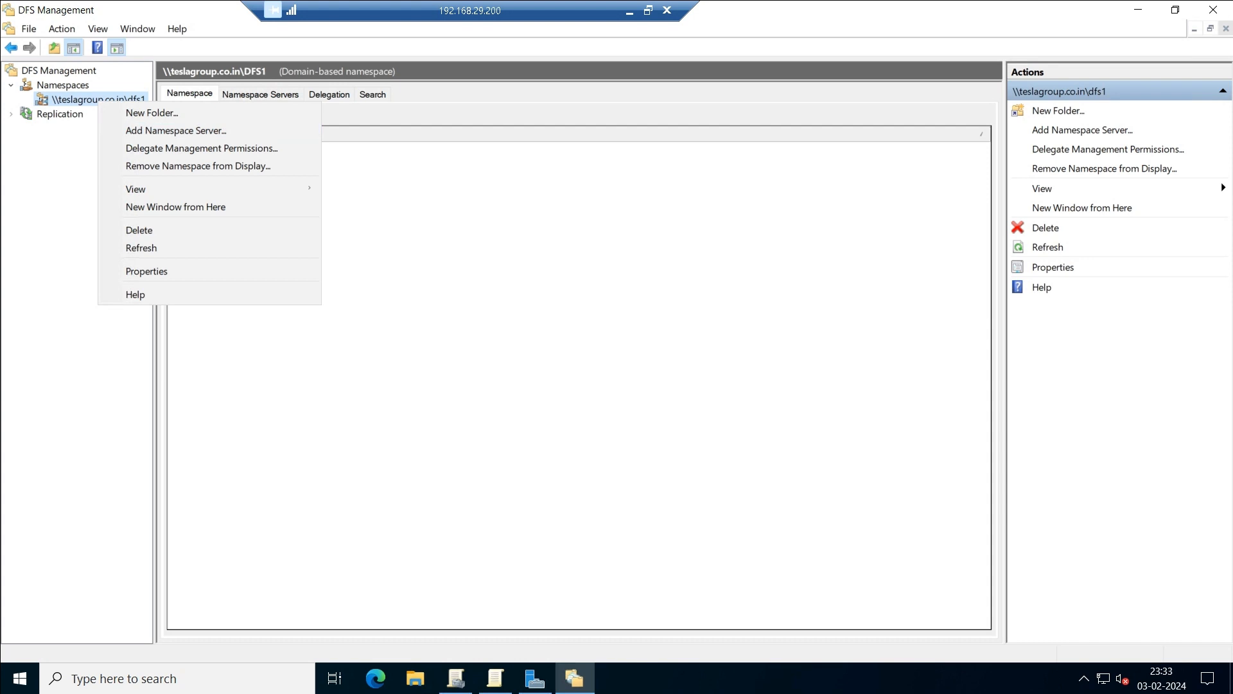
key("Return")
left_click_drag(593, 214, 503, 214)
key("ctrl+c")
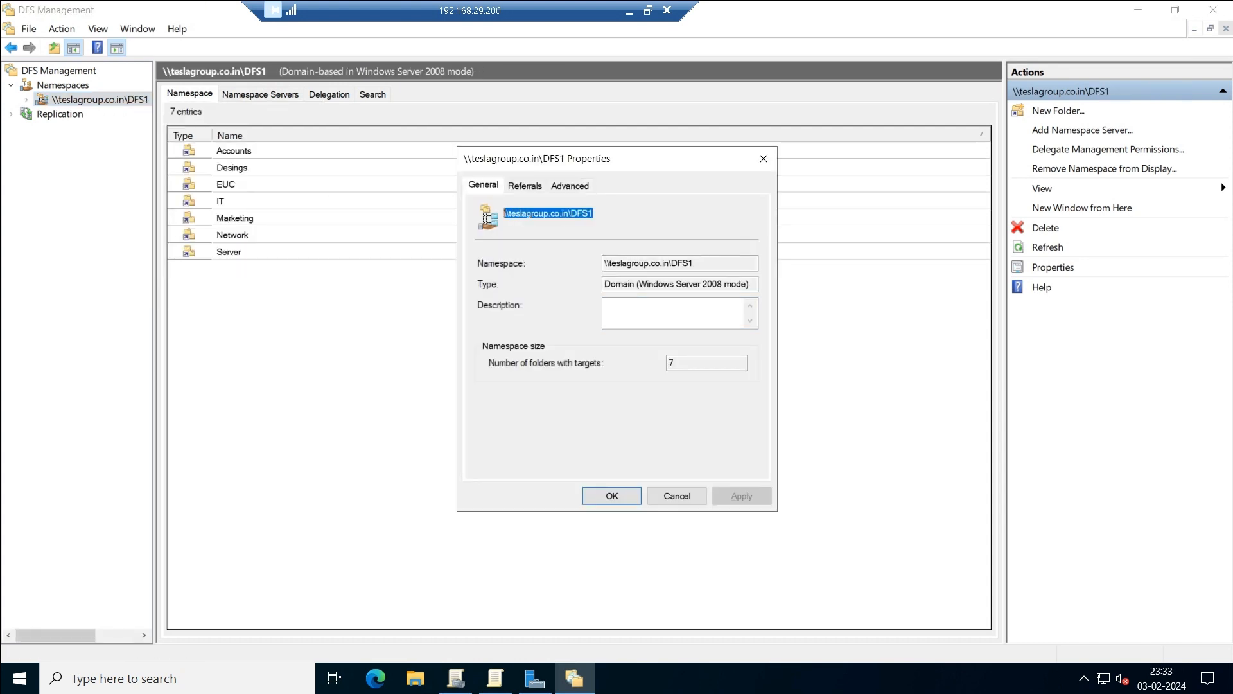
left_click(764, 159)
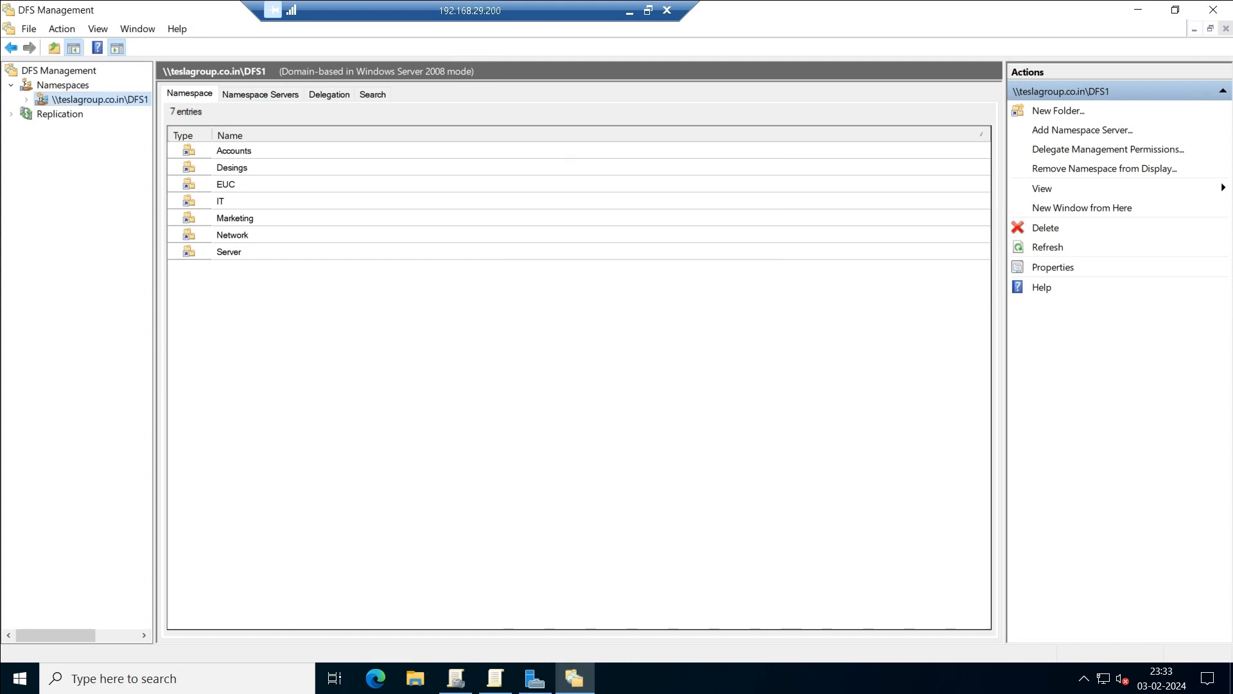
left_click(1138, 10)
key("ctrl+v")
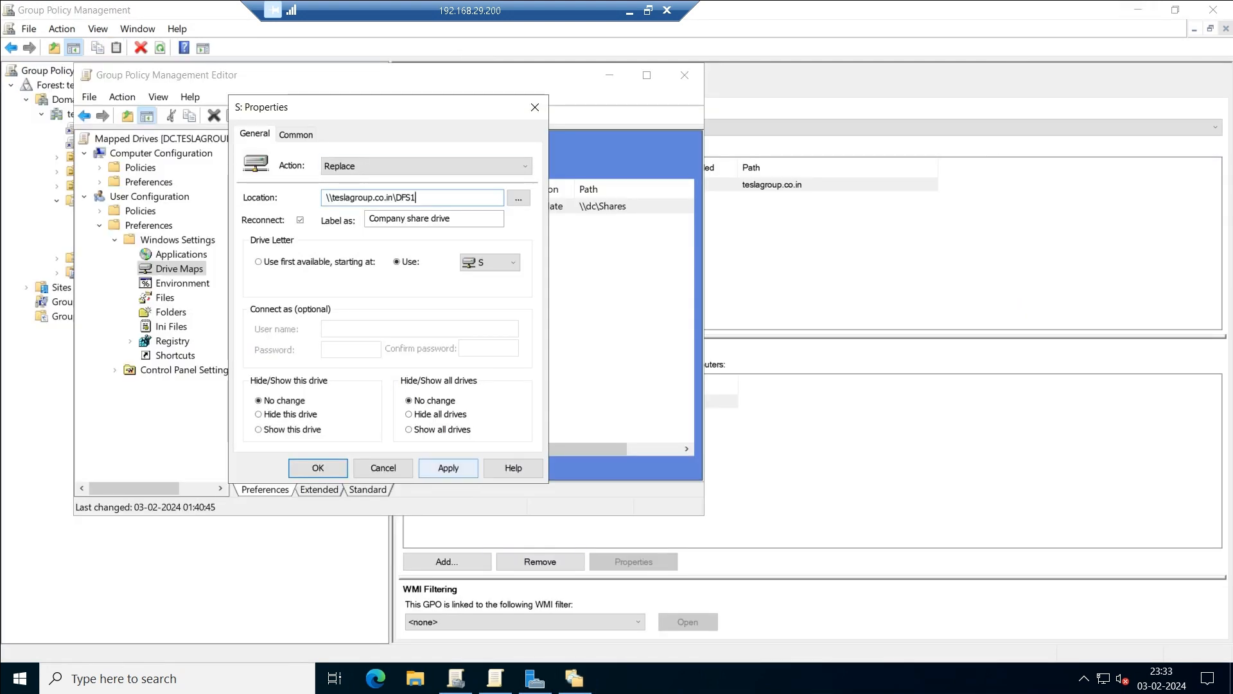
Apply and save the S: mapping as Replace pointing to \\teslagroup.co.in\DFS1.
left_click(448, 467)
key("Return")
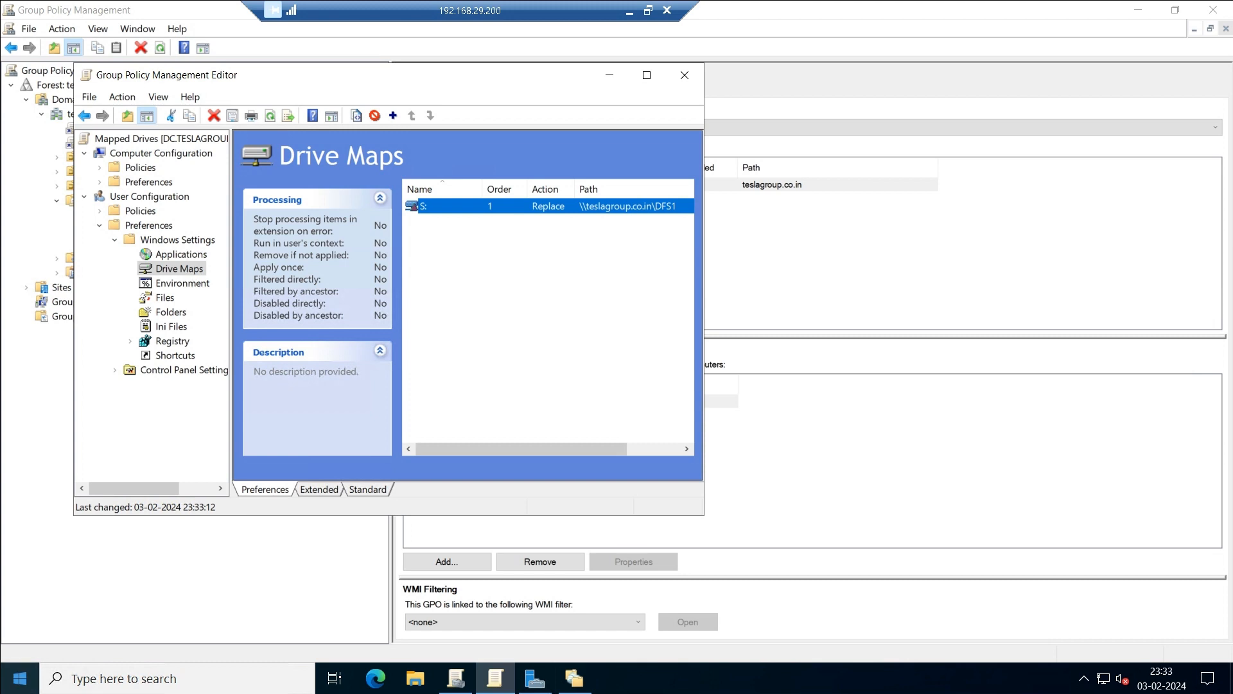
right_click(20, 679)
Open \\teslagroup.co.in\DFS1 from Run, correcting the extra leading backslashes.
left_click(59, 602)
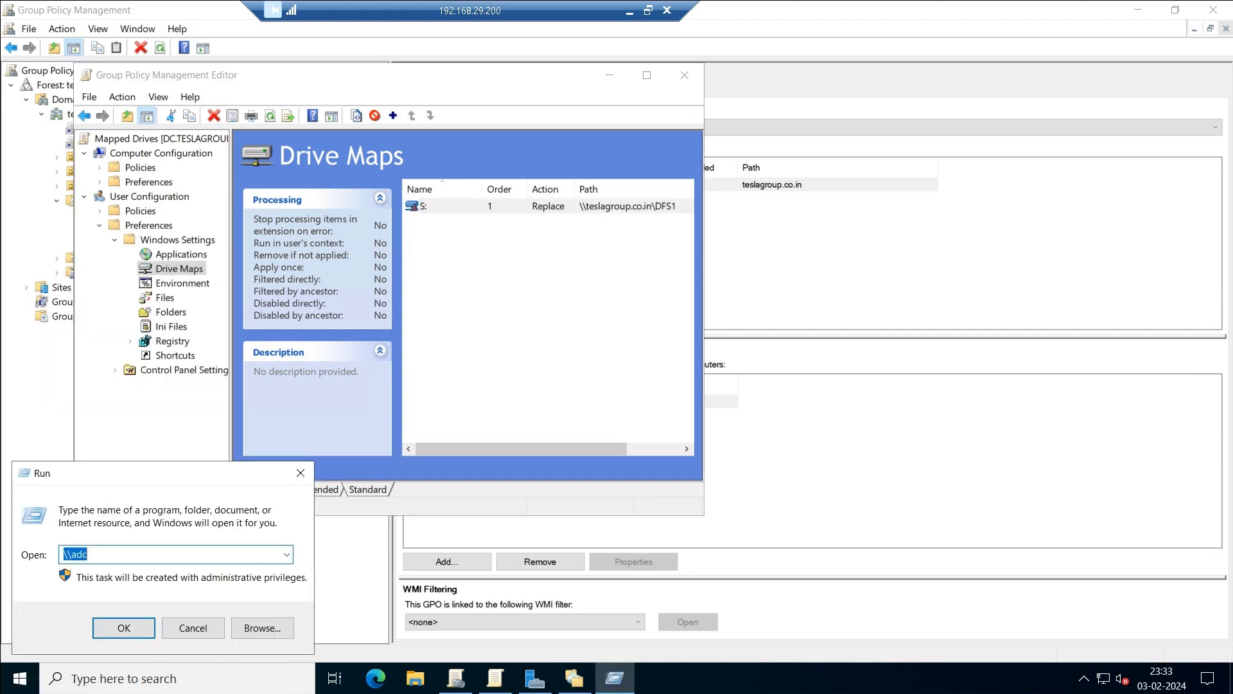
type("\\\\")
key("ctrl+v")
key("Return")
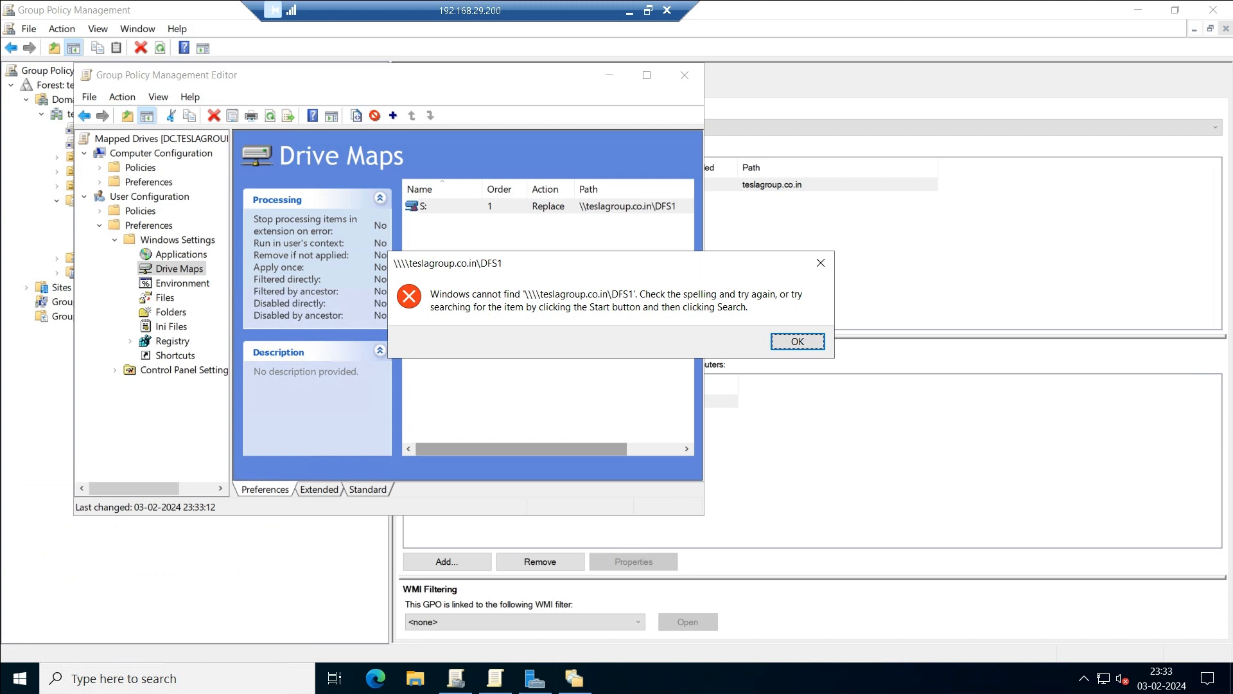
key("Return")
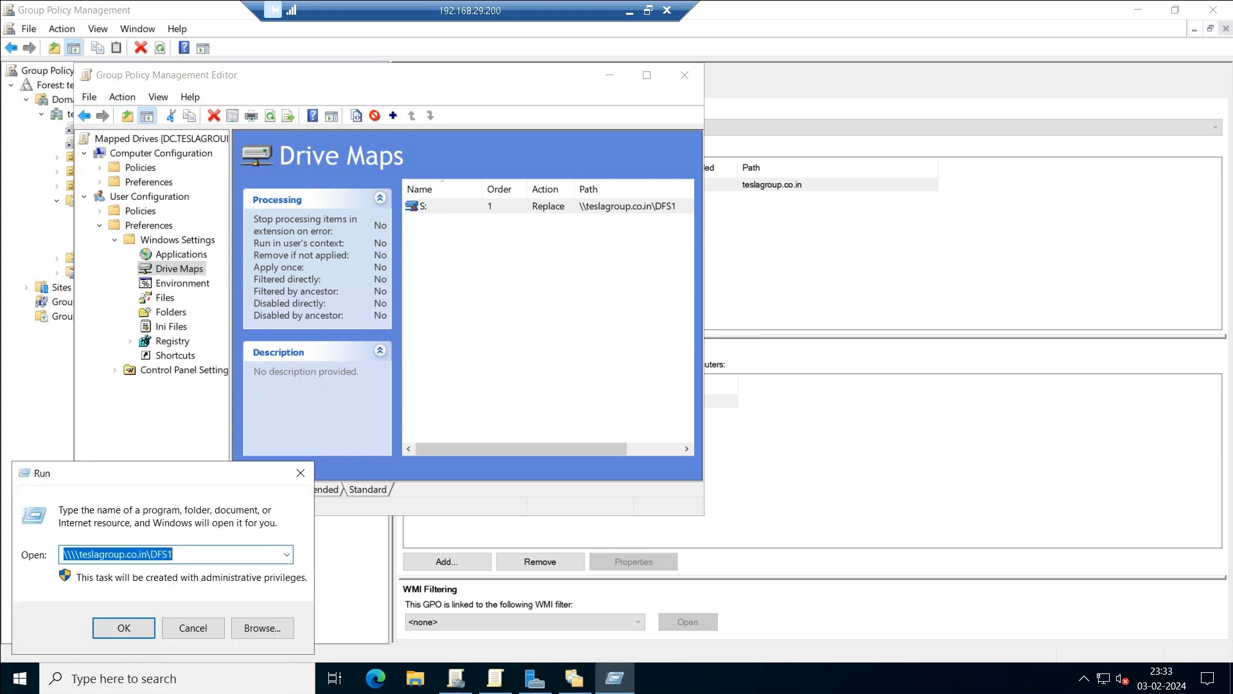
key("End")
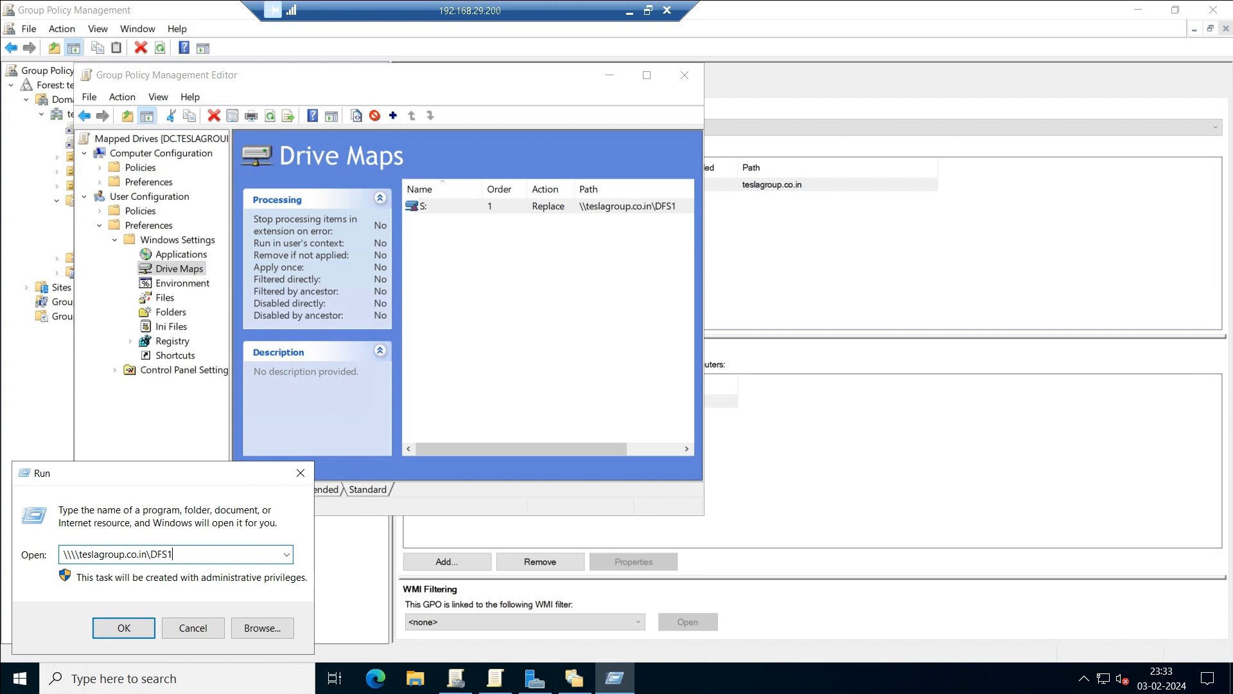
key("BackSpace")
key("BackSpace")
key("Return")
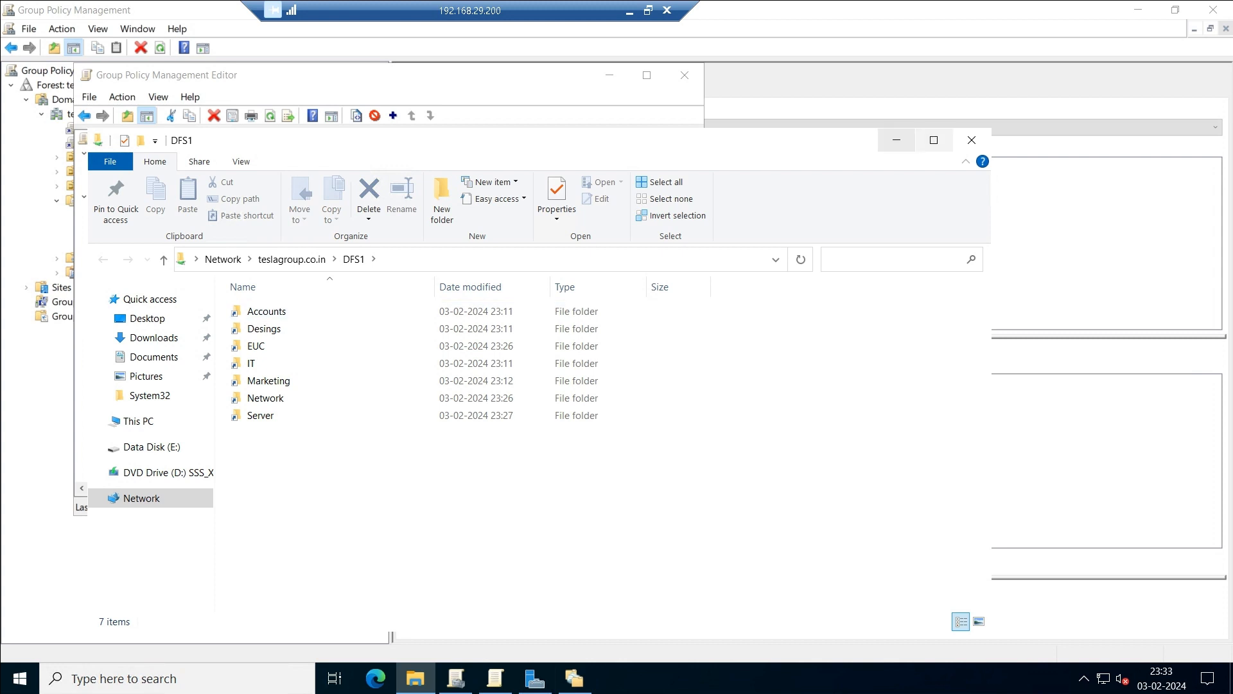
Minimize the open windows and reopen the DFS1 namespace from Run on a clear desktop.
left_click(896, 140)
left_click(609, 75)
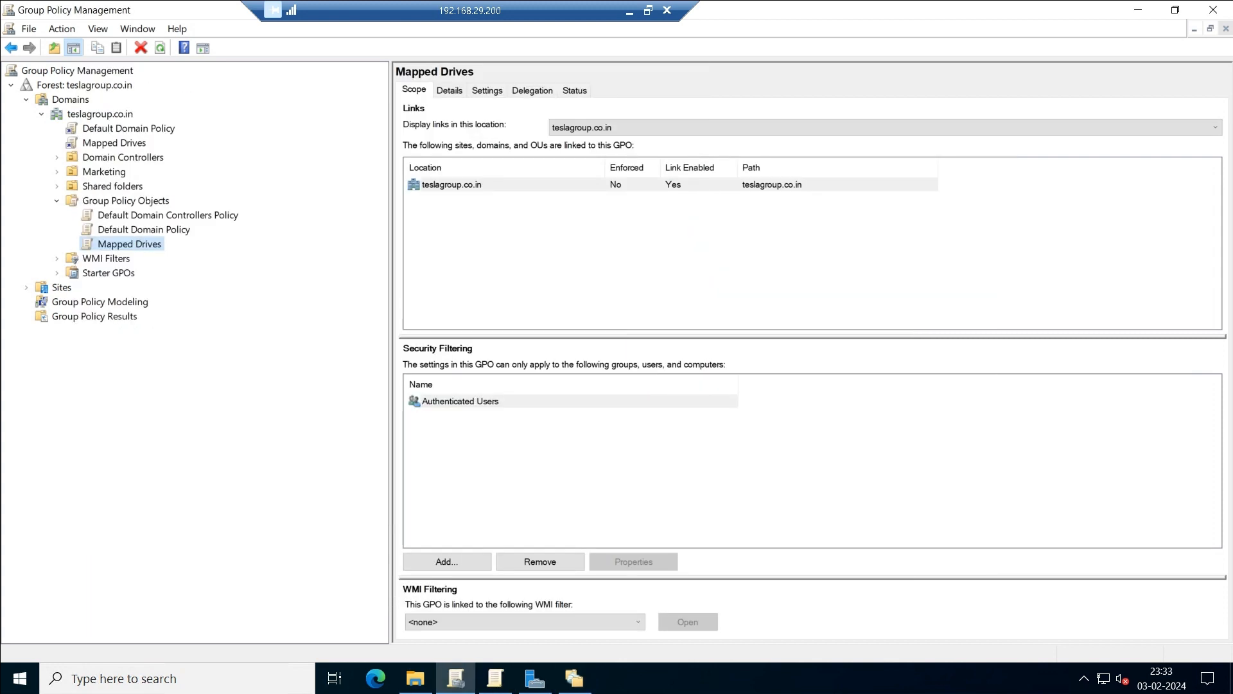
left_click(573, 678)
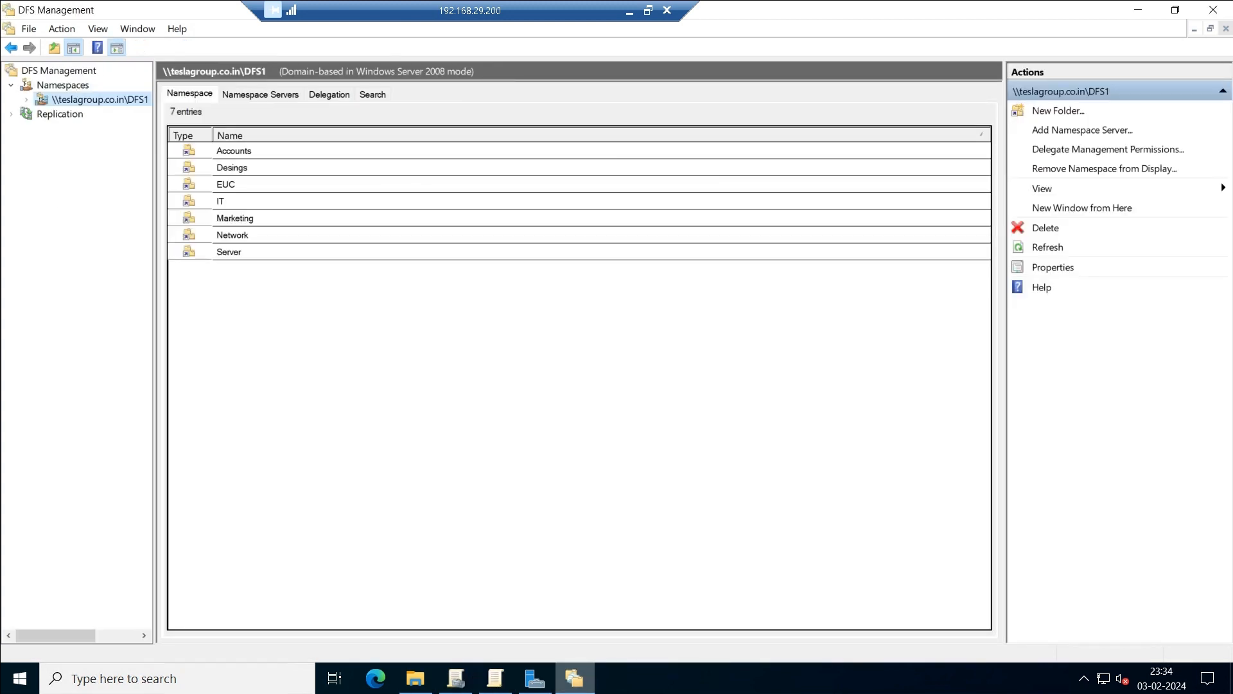
left_click(1138, 9)
left_click(1138, 9)
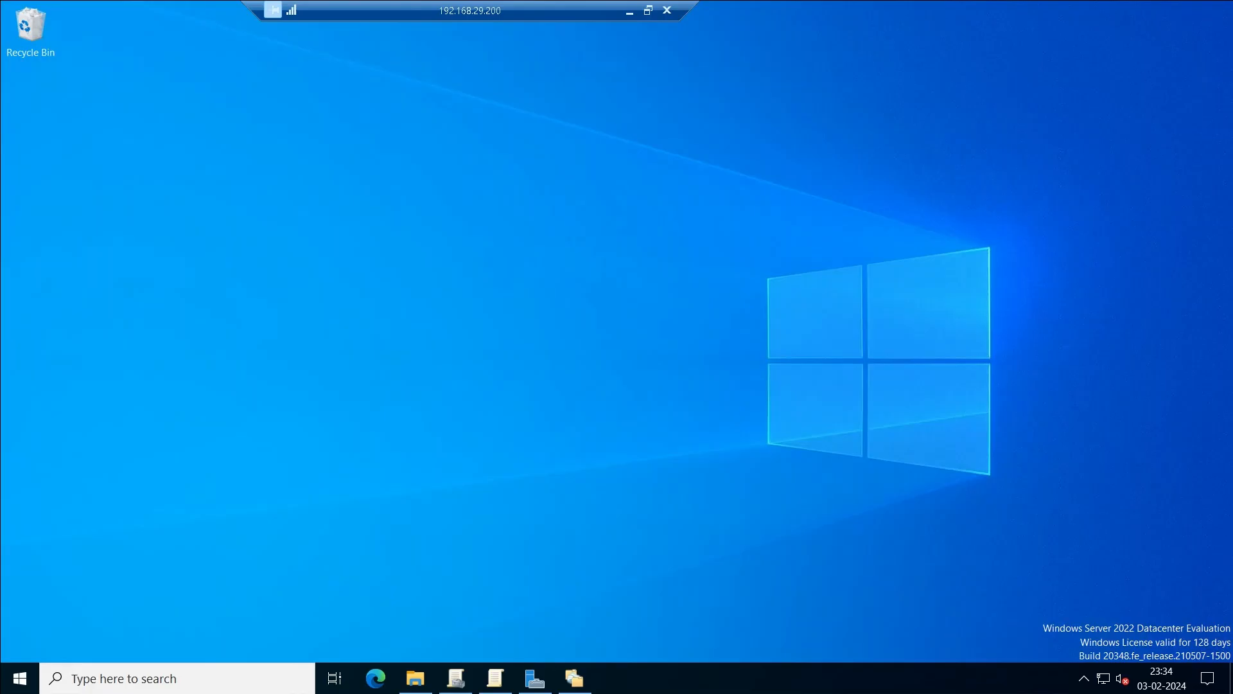
right_click(19, 679)
left_click(50, 600)
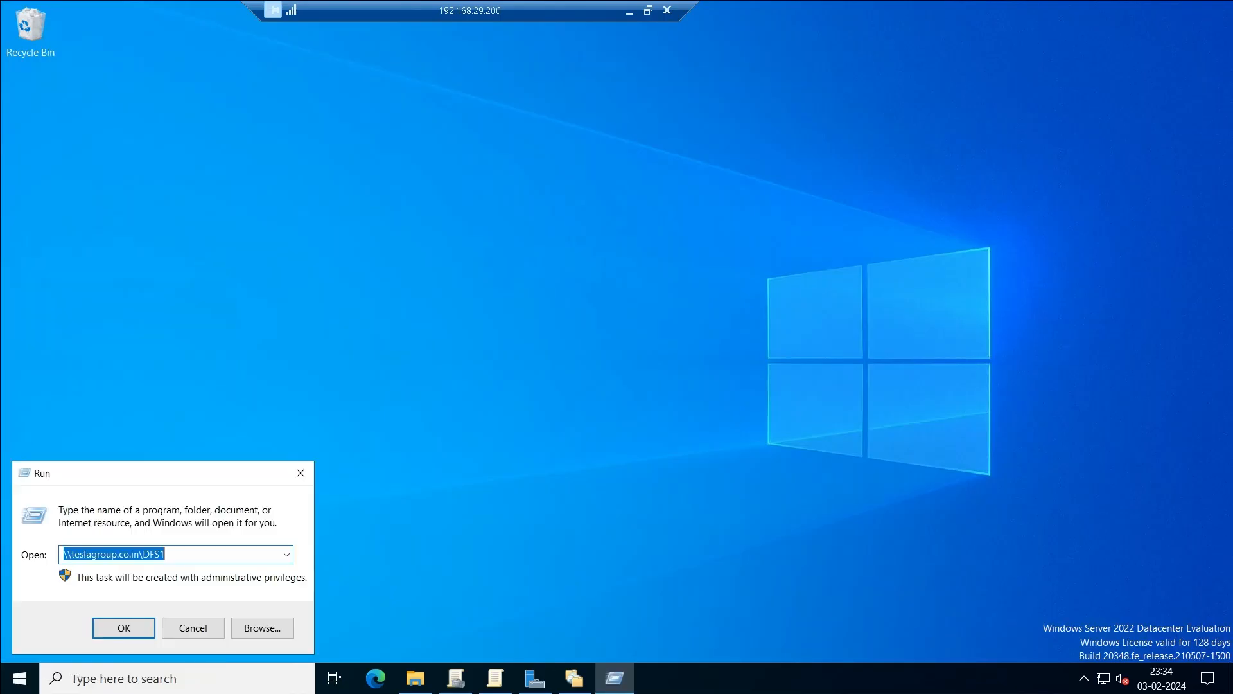
left_click(168, 554)
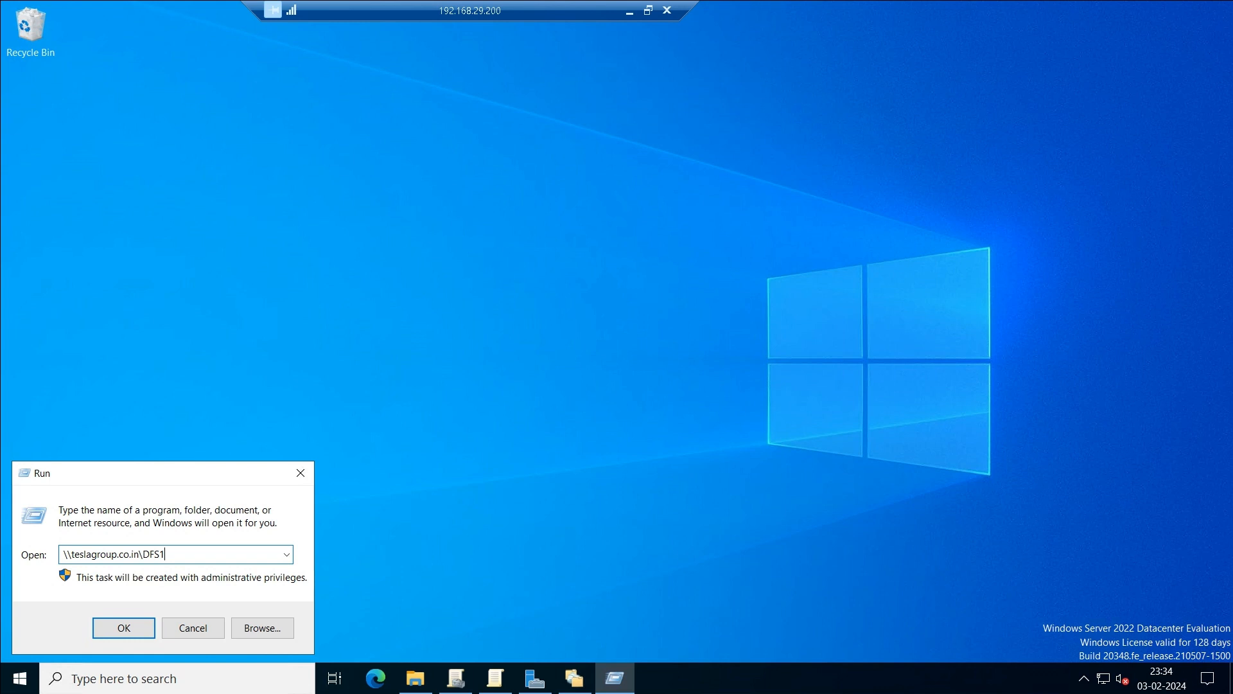
key("Return")
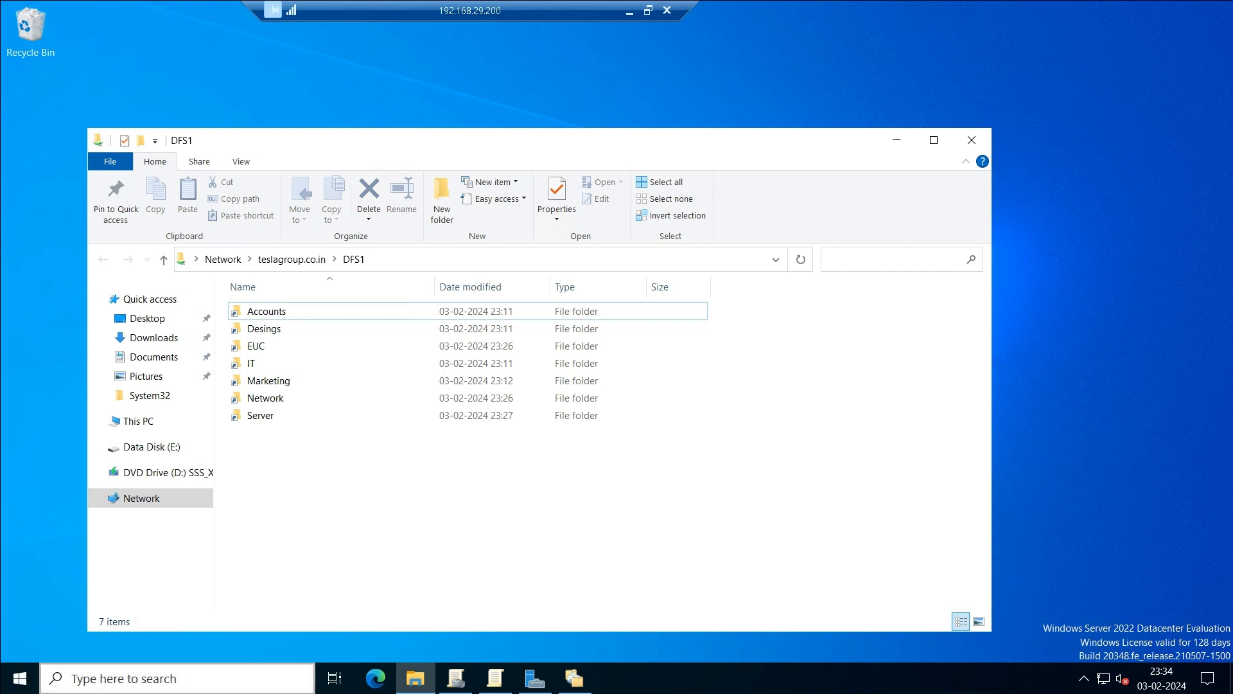
right_click(20, 678)
Open the Shares folder on the \\dc server.
left_click(67, 592)
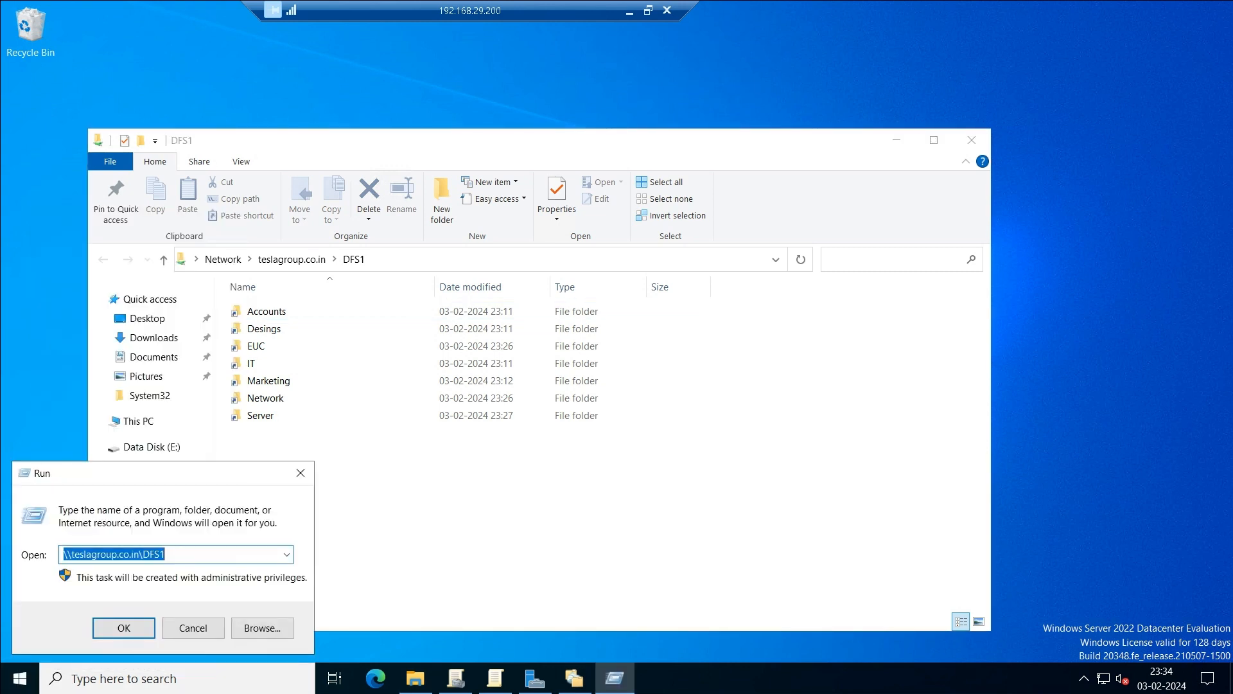
type("\\\\dc")
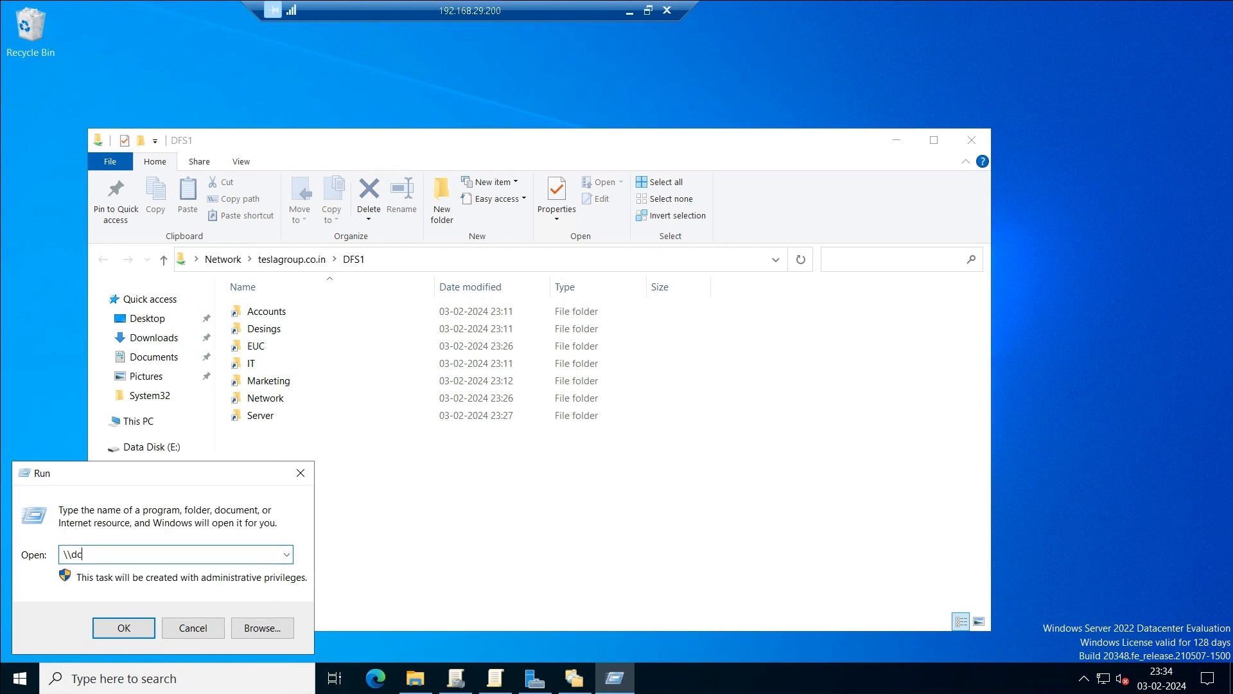
key("Return")
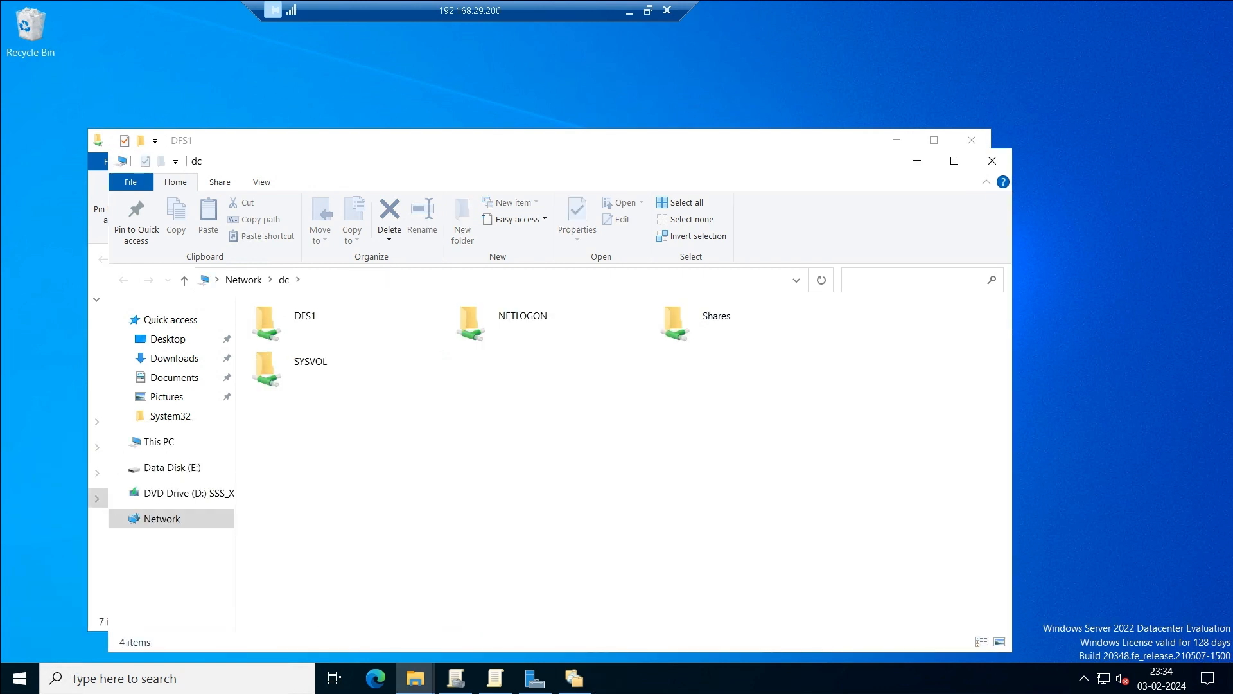
double_click(694, 321)
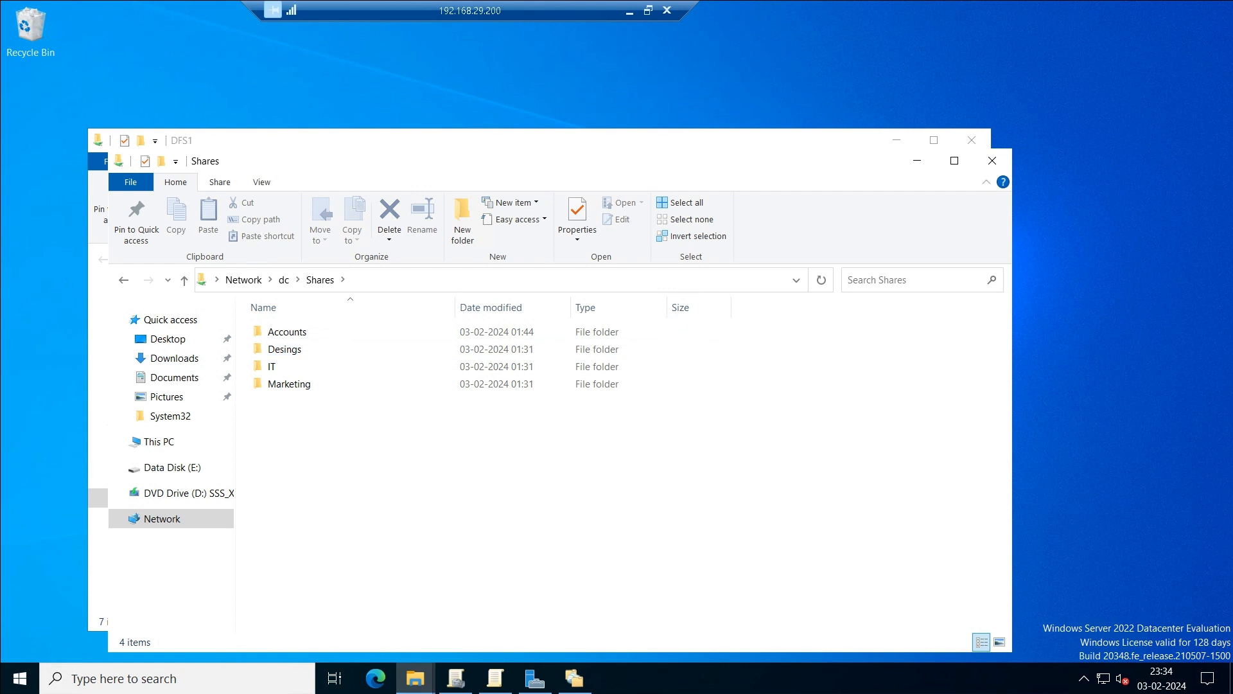
Open the Shares folder on \\adc, then close both Shares windows.
right_click(20, 678)
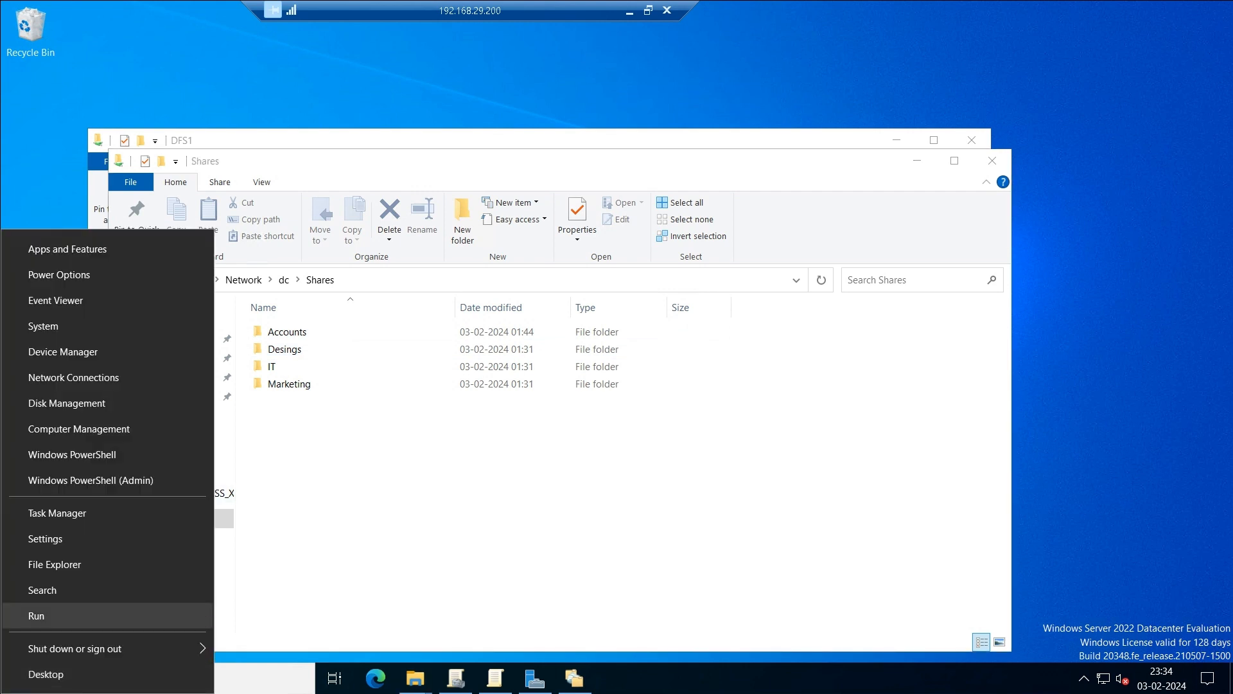
left_click(38, 615)
type("\\adc")
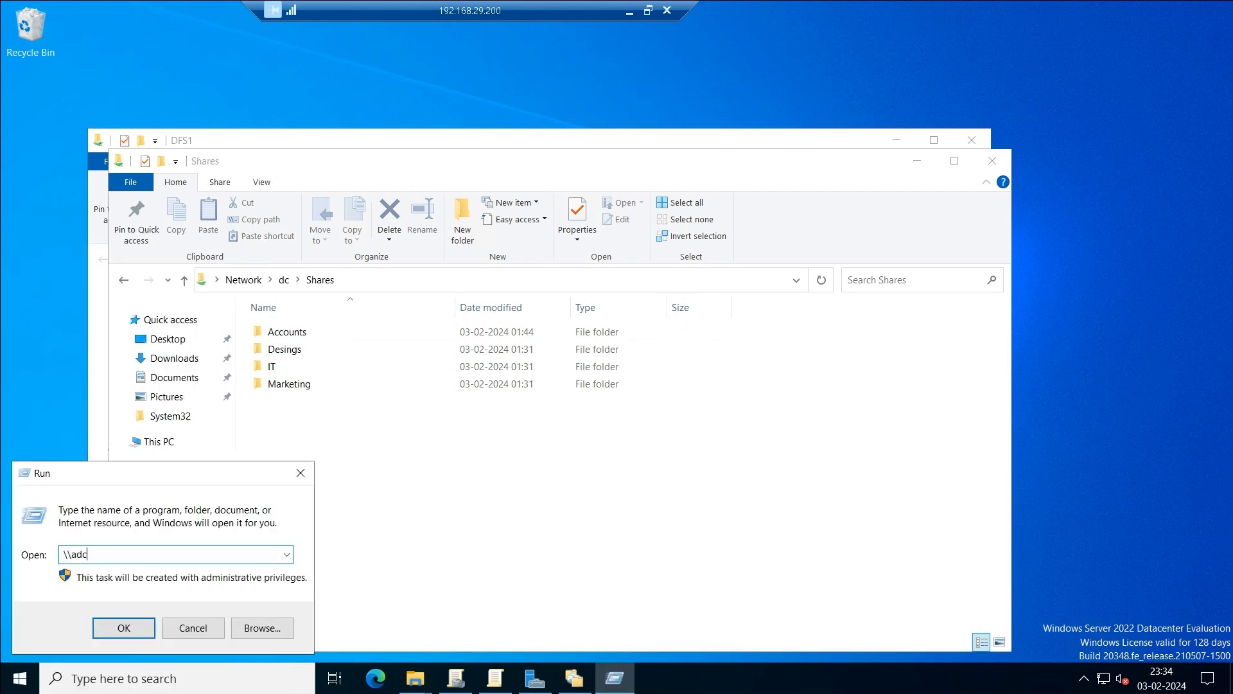
key("Return")
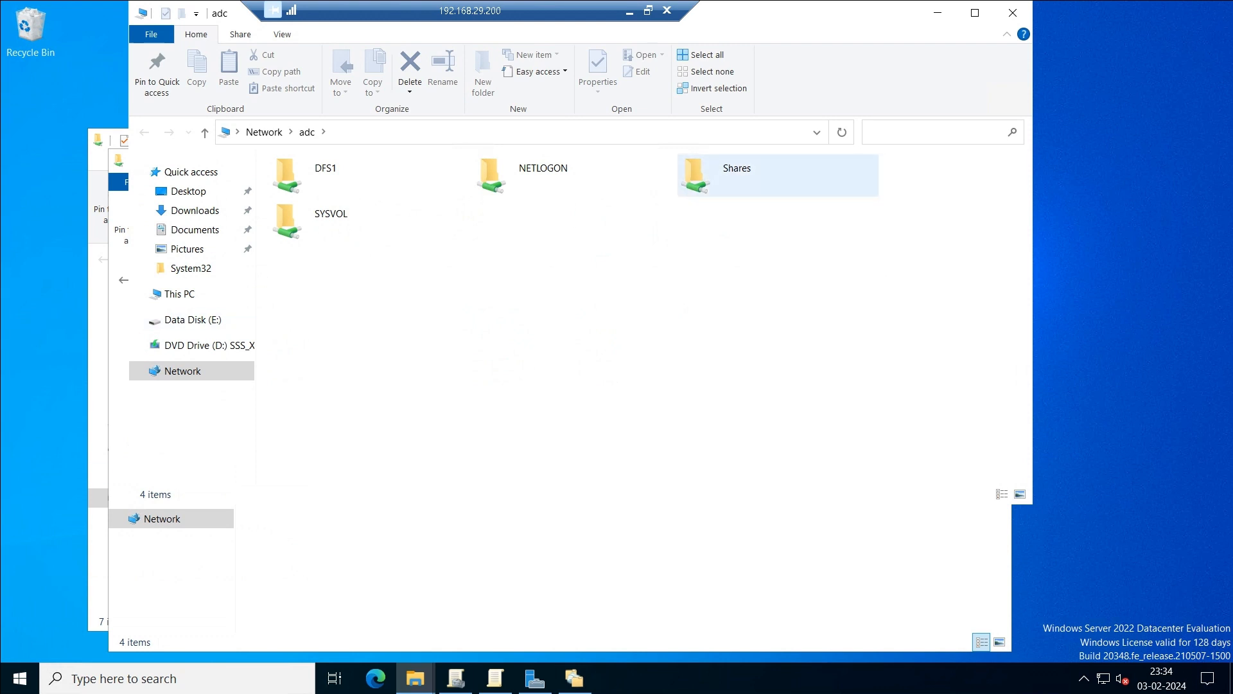
double_click(737, 175)
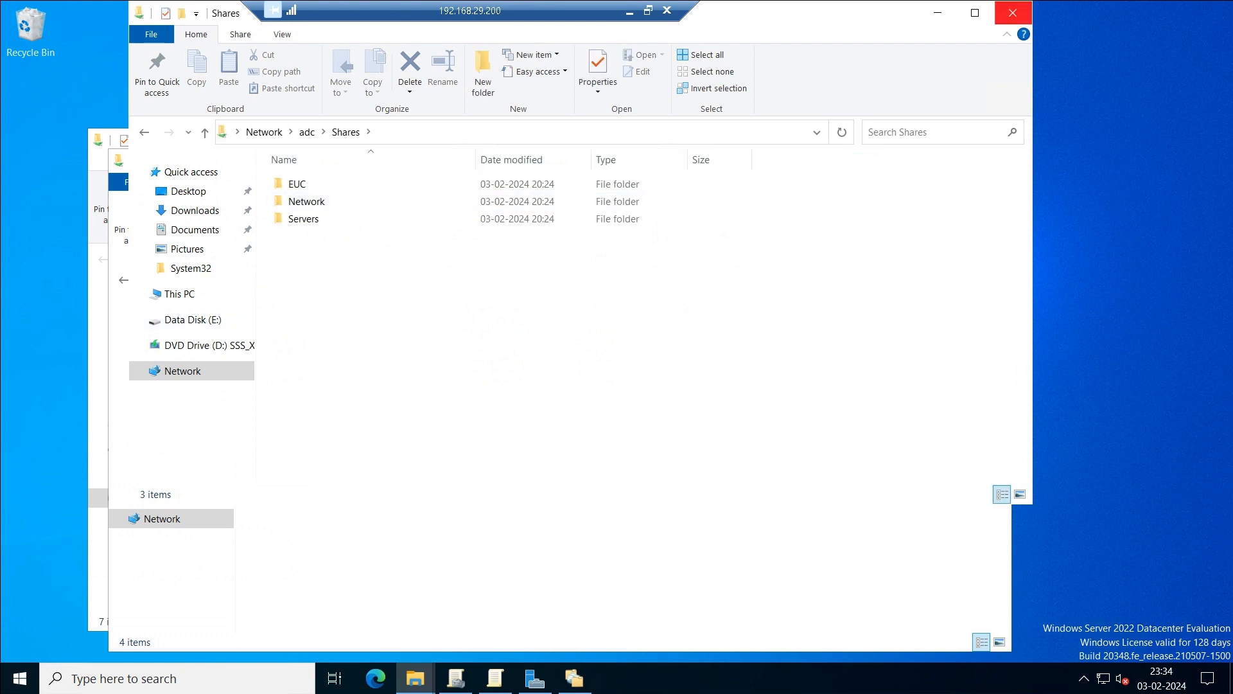
left_click(1013, 12)
left_click(993, 160)
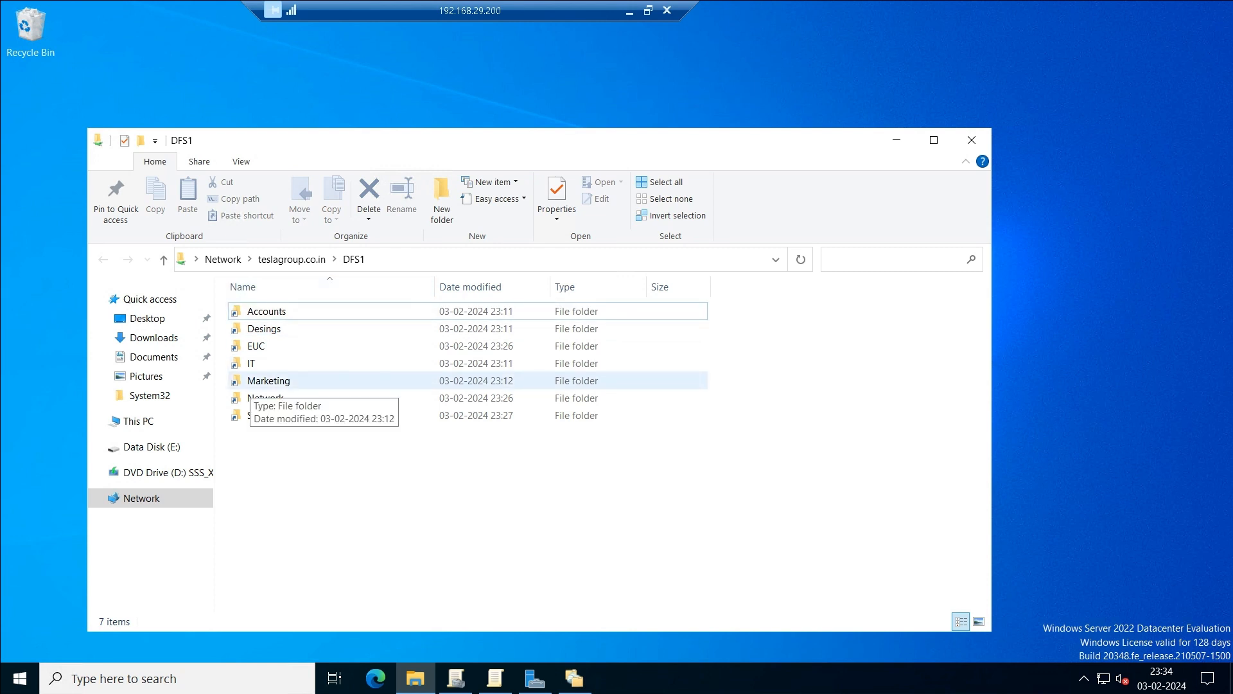
Select EUC and Network, reveal the \\teslagroup.co.in\DFS1 path, then minimize the server session.
left_click(255, 346)
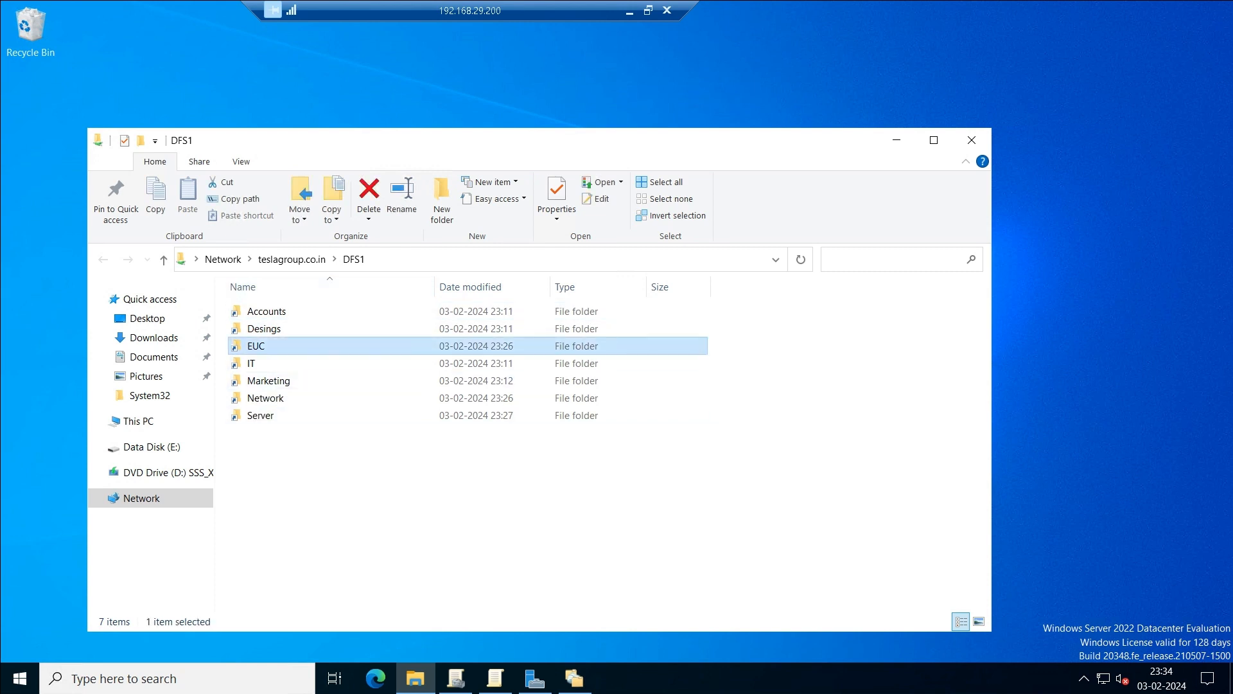
left_click(265, 398)
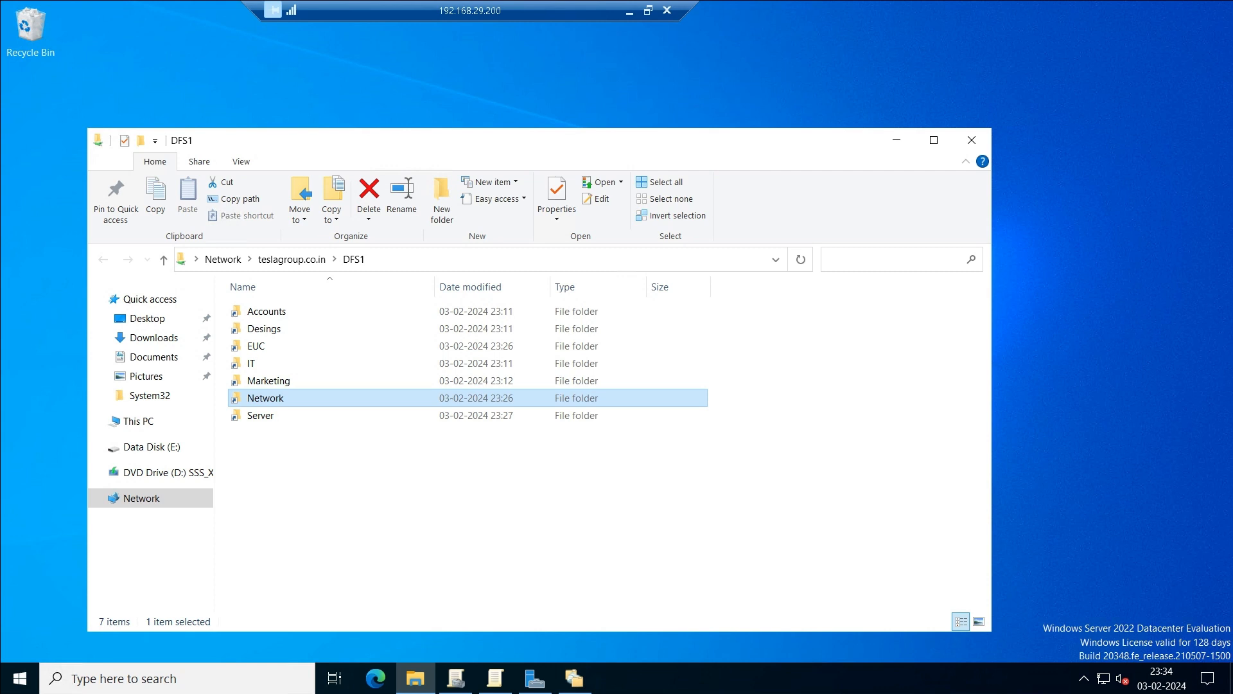
left_click(449, 260)
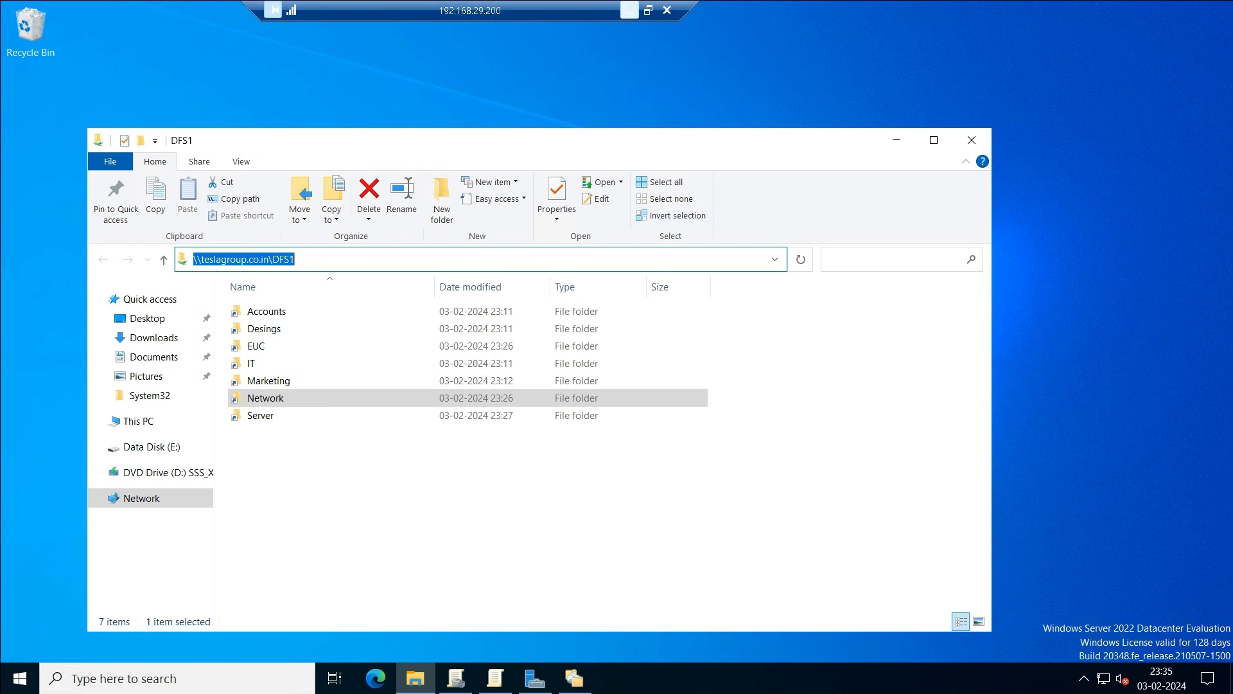
left_click(630, 11)
Connect with mstsc to client 192.168.29.201, enter the domain user's password and accept the certificate.
mouse_move(831, 676)
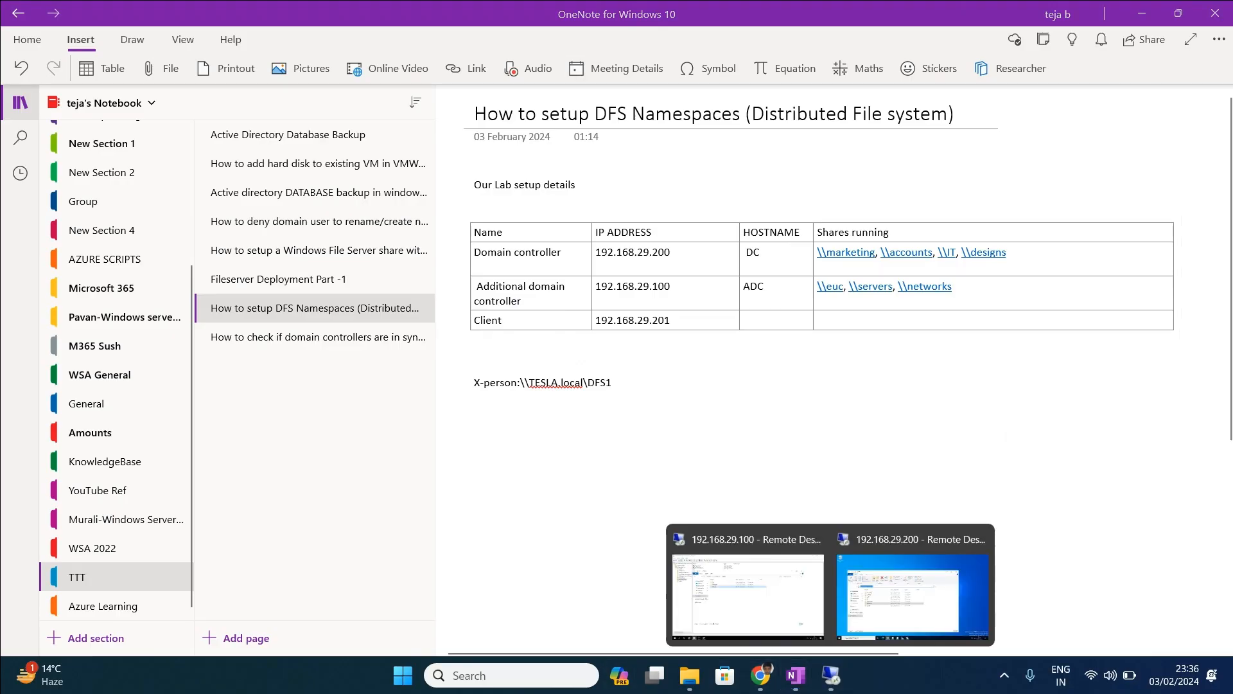
left_click(474, 440)
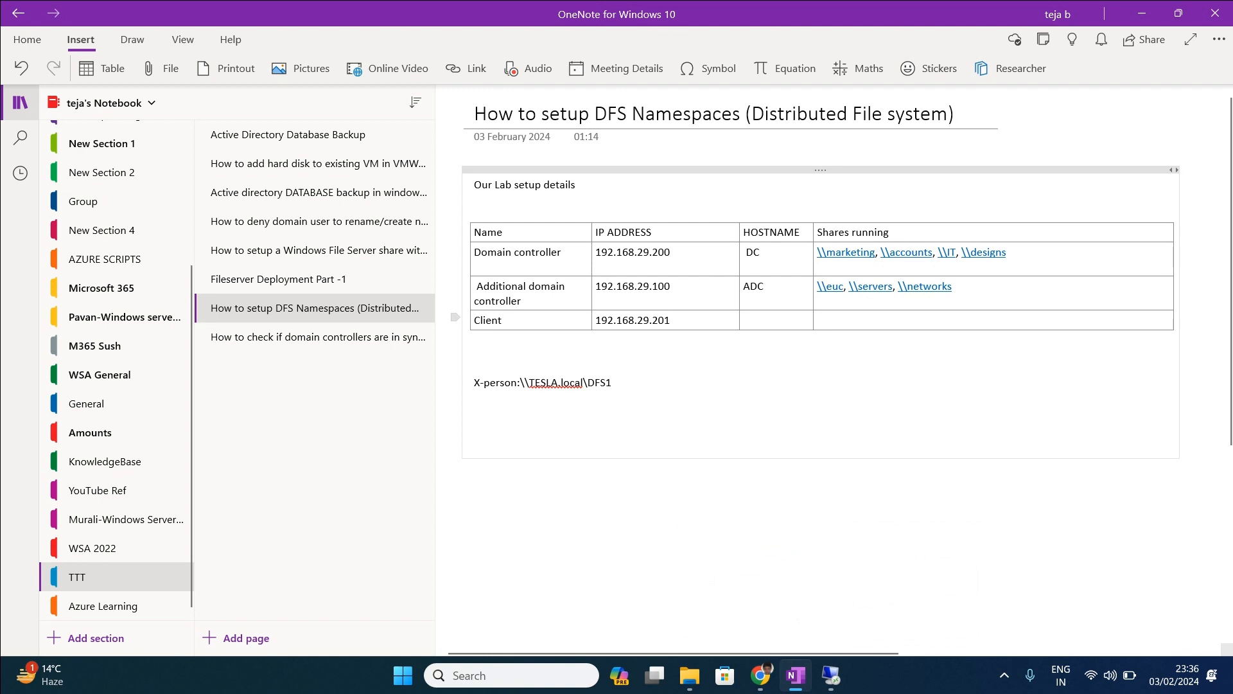
left_click_drag(672, 320, 596, 320)
key("ctrl+c")
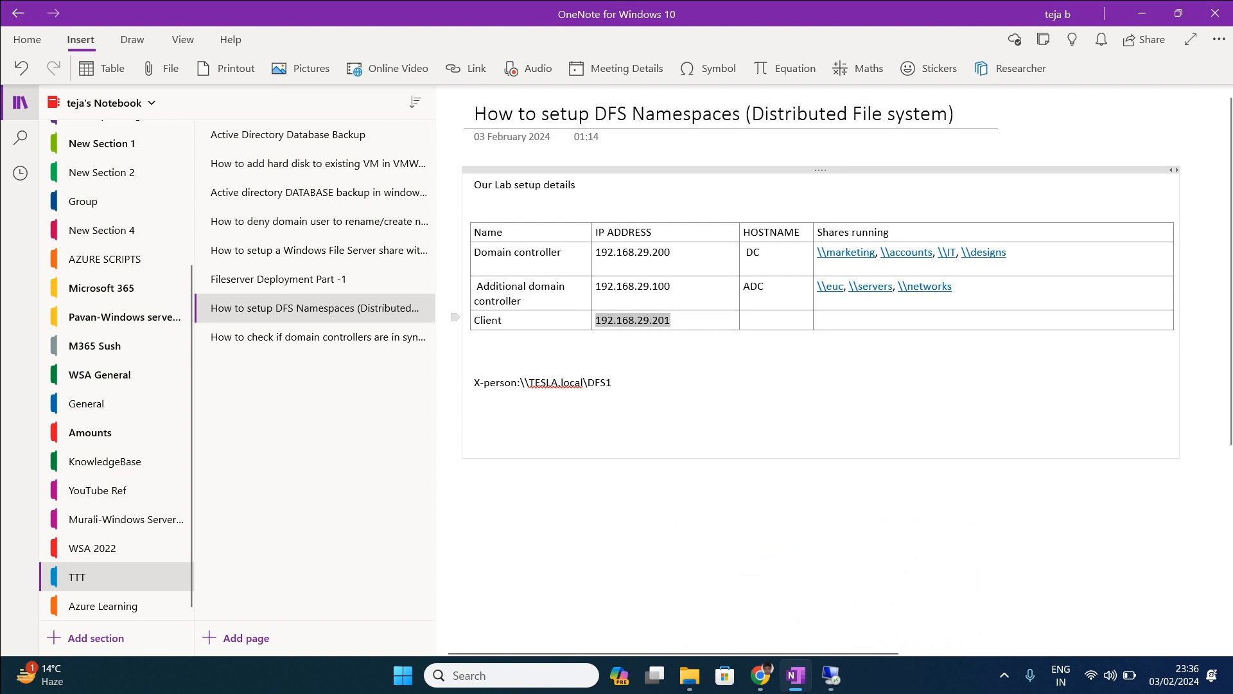
key("super+r")
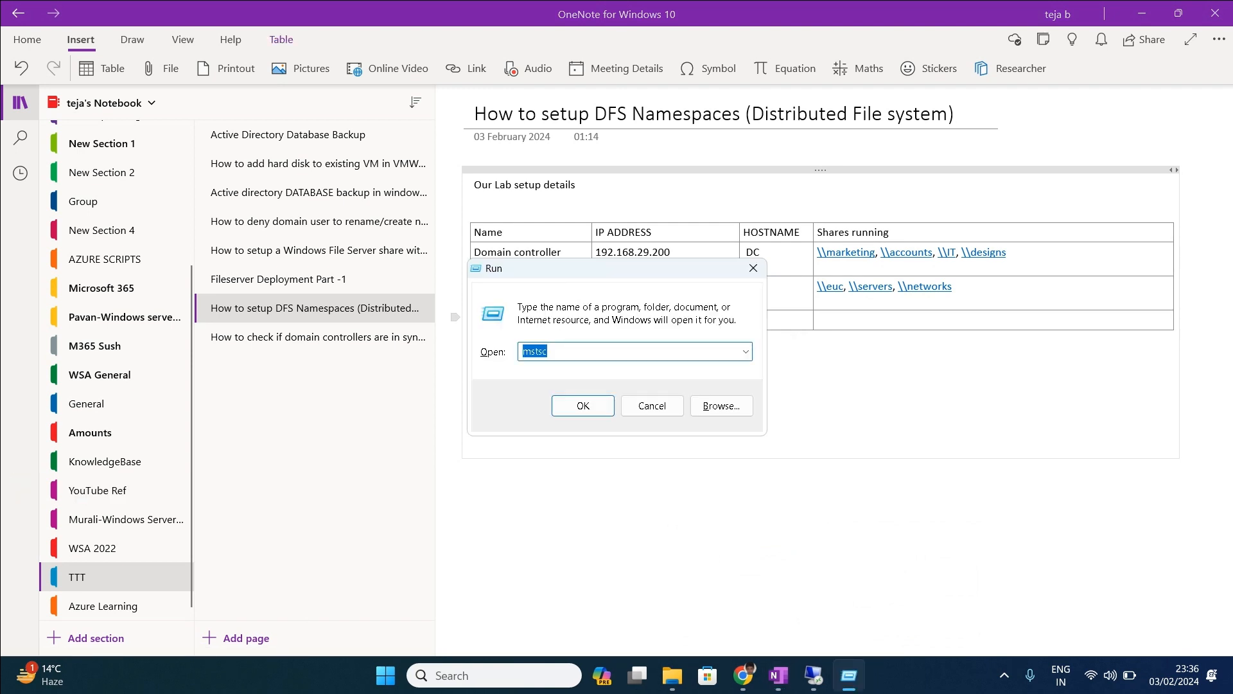
key("Return")
key("ctrl+v")
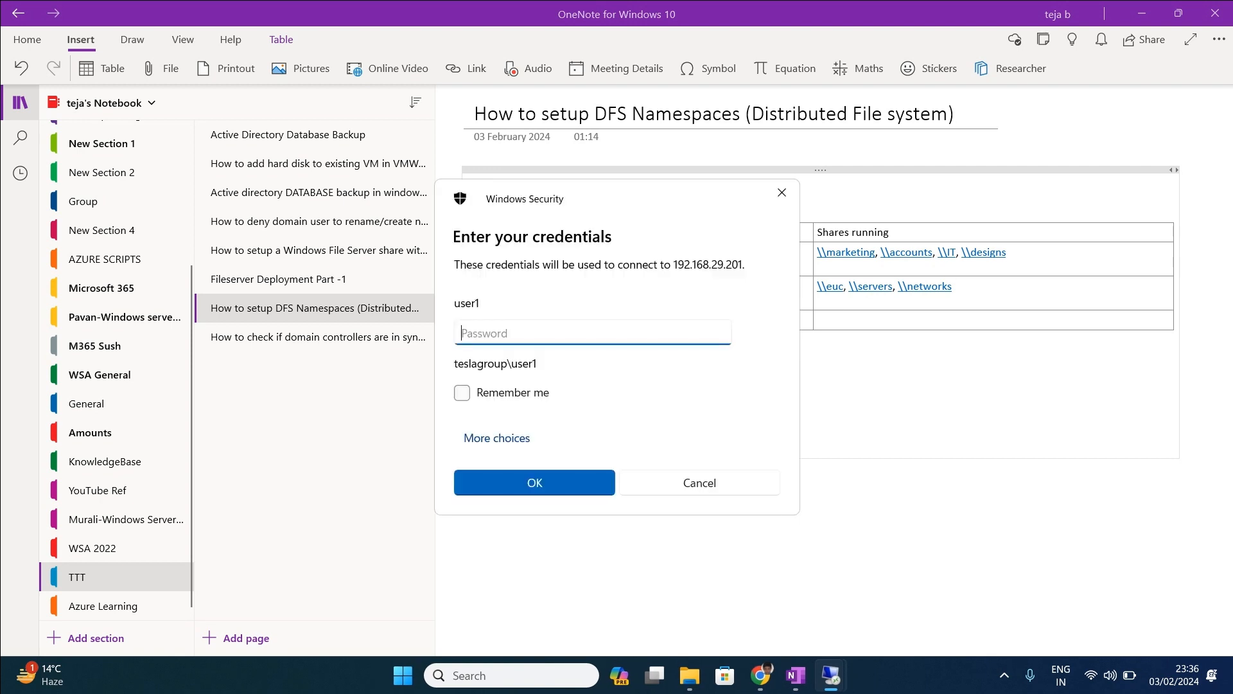
type("•••••••••")
key("Return")
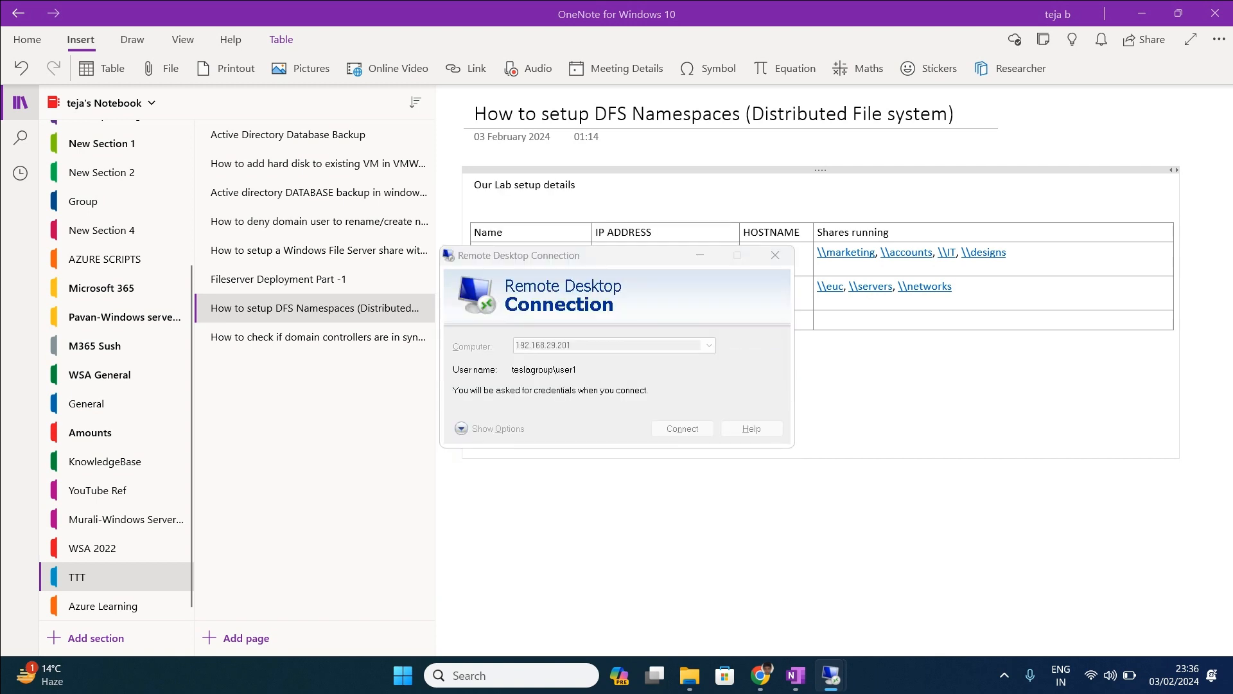
key("Return")
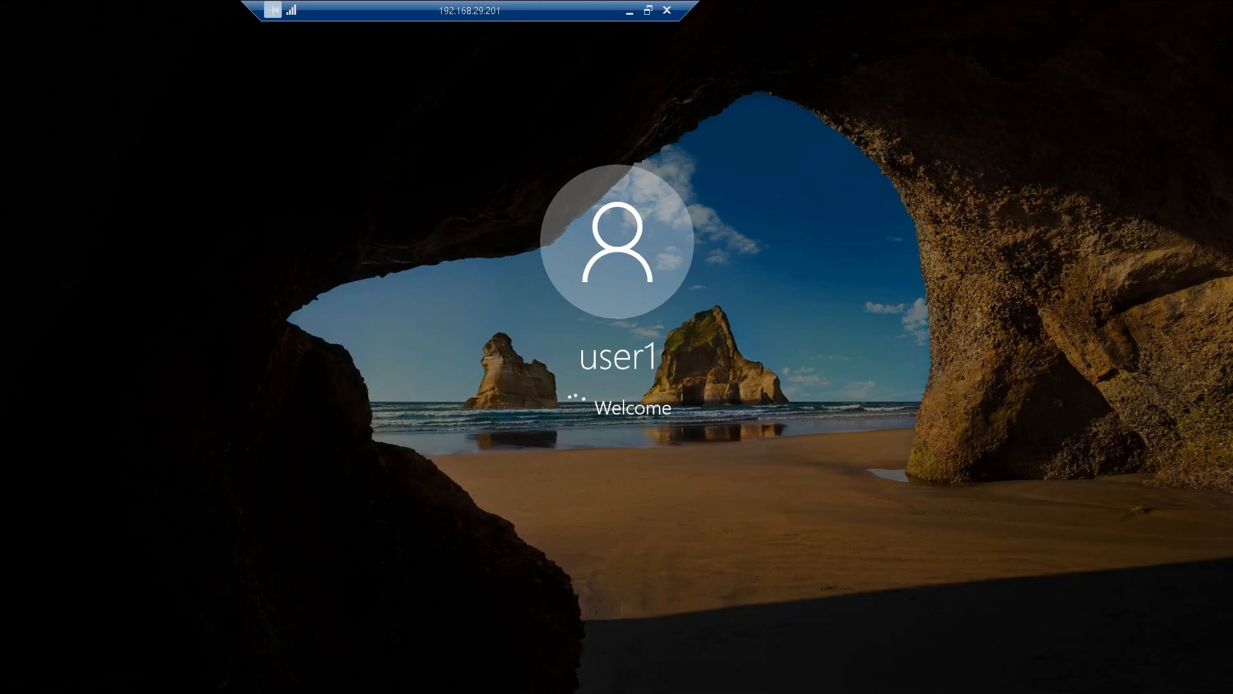
On the client, open Company share drive (S:) from This PC and see the seven DFS1 folders.
key("super")
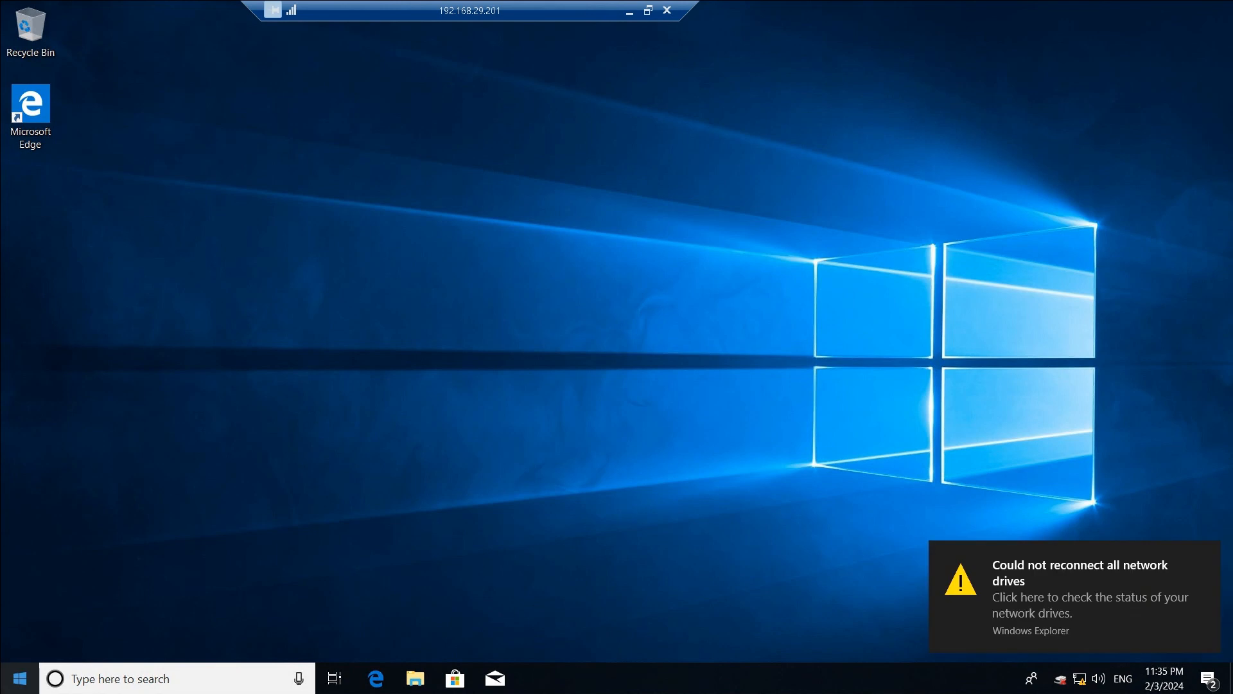
key("Escape")
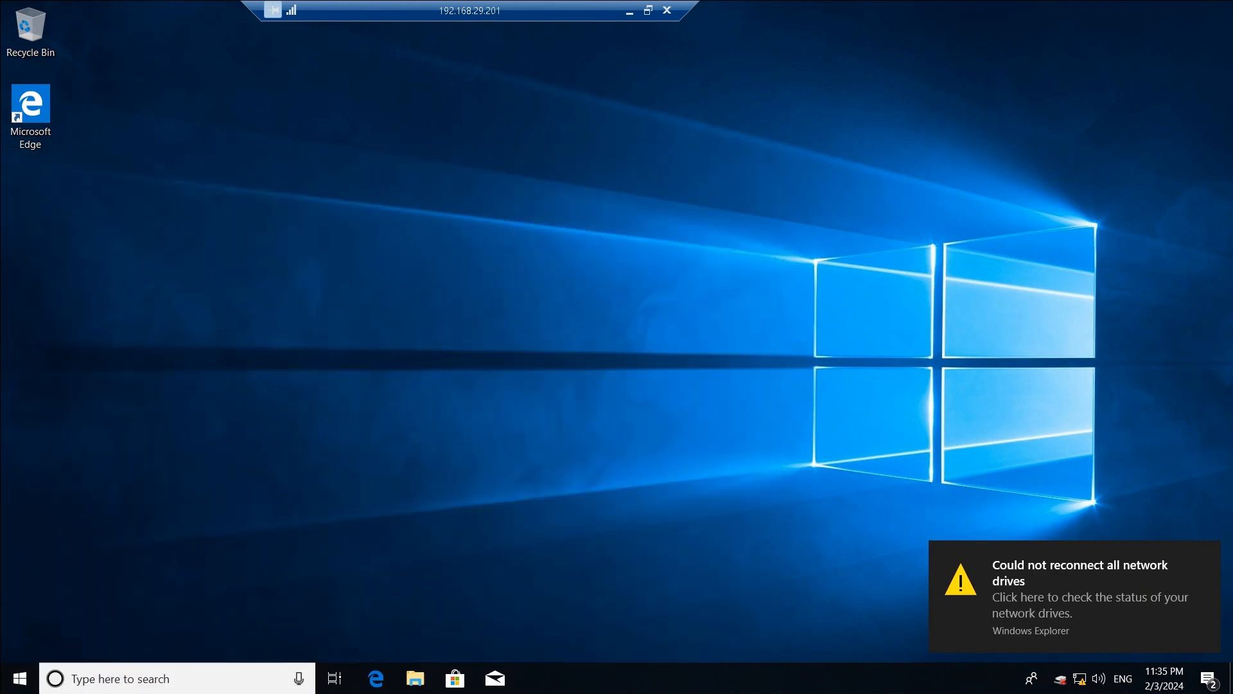
key("super+e")
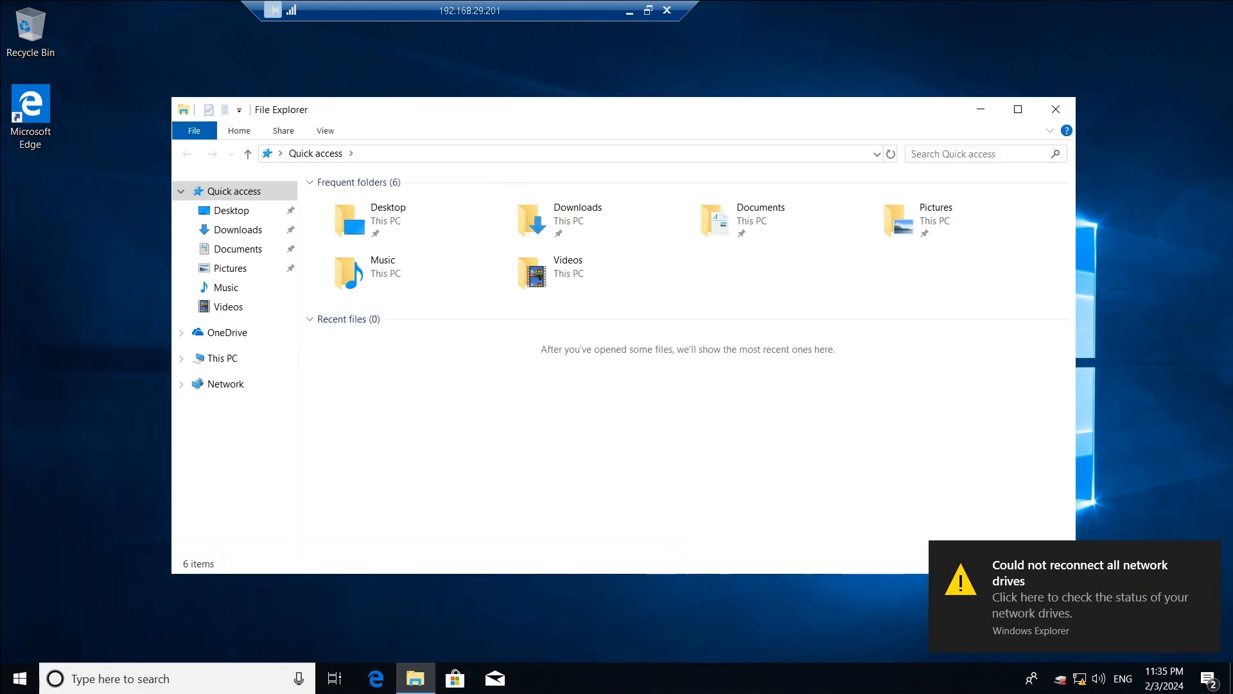
left_click(223, 358)
double_click(412, 436)
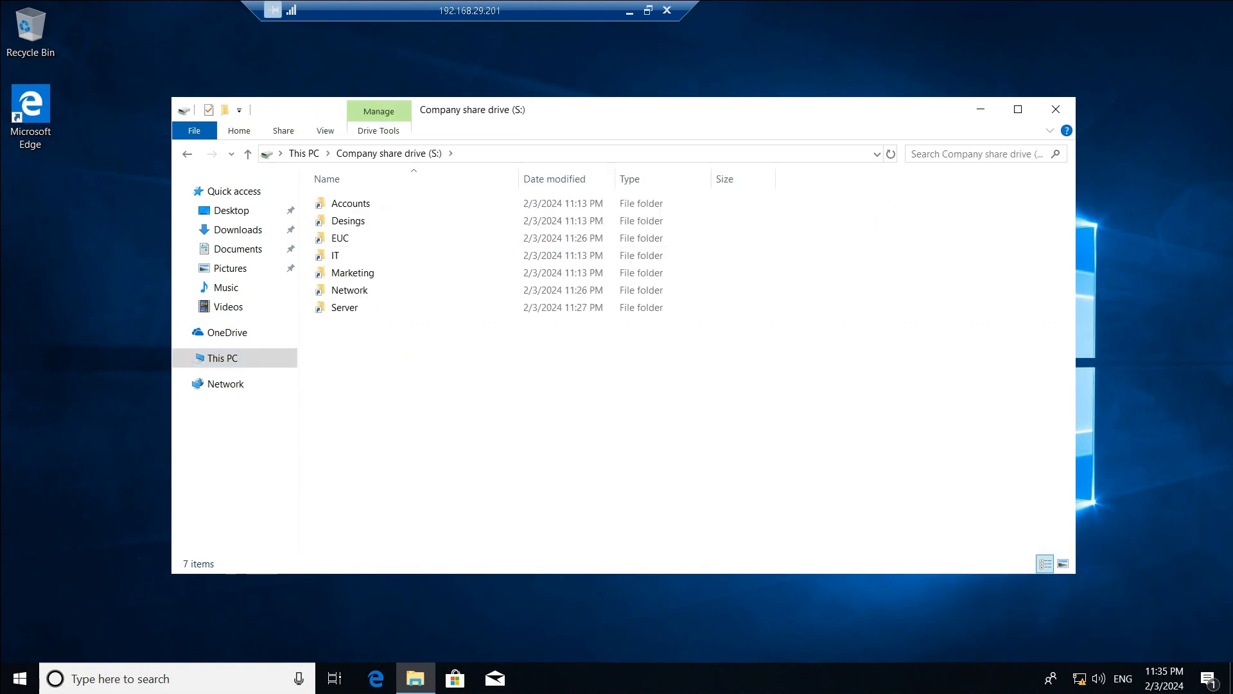
key("alt+Left")
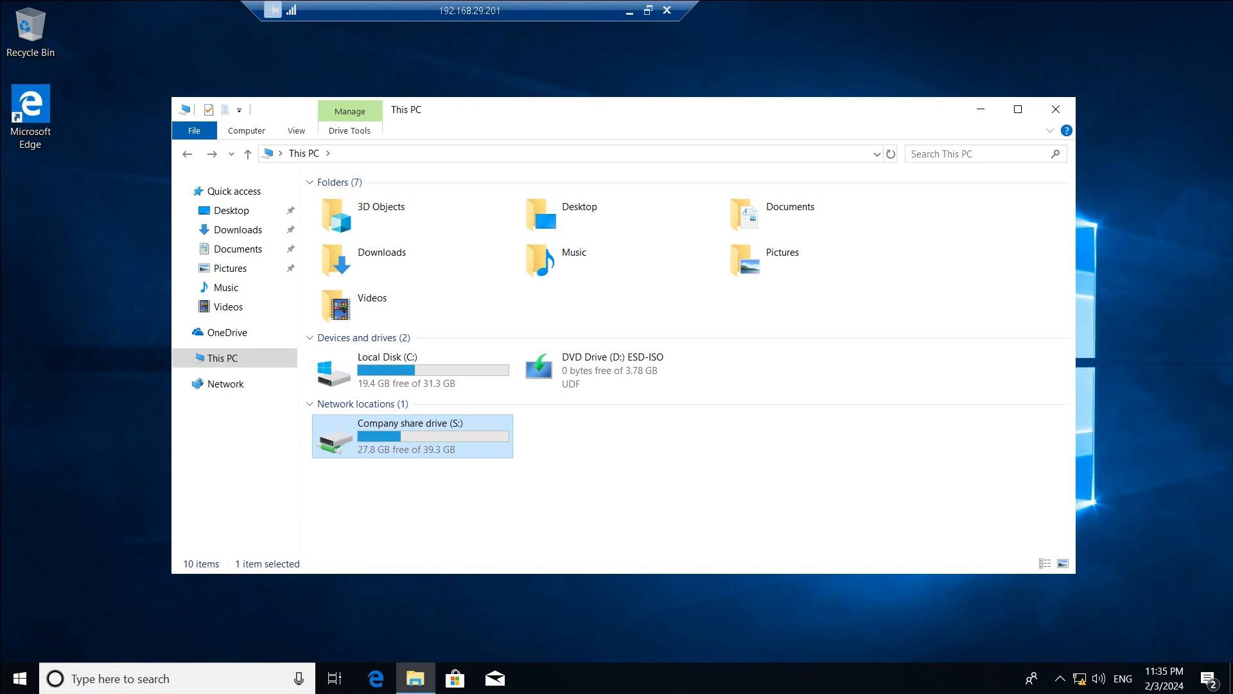
key("Return")
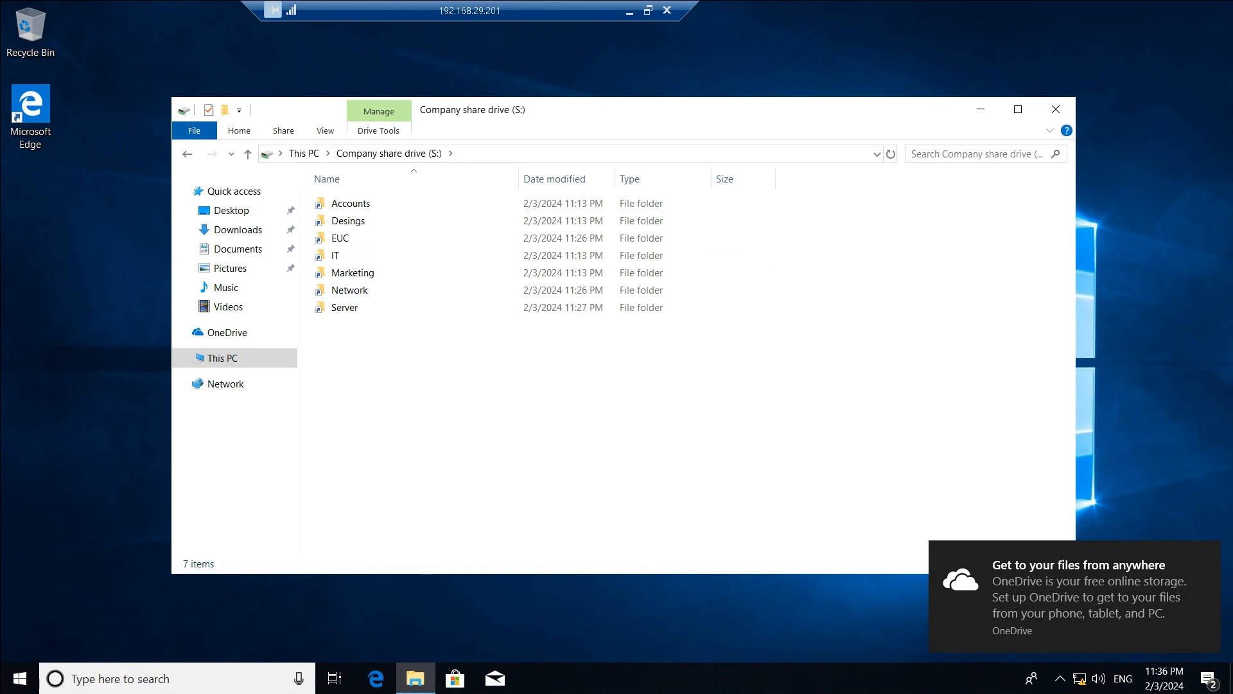
Test the S: folders: Accounts opens, while Marketing and Network give access-denied network errors.
double_click(350, 203)
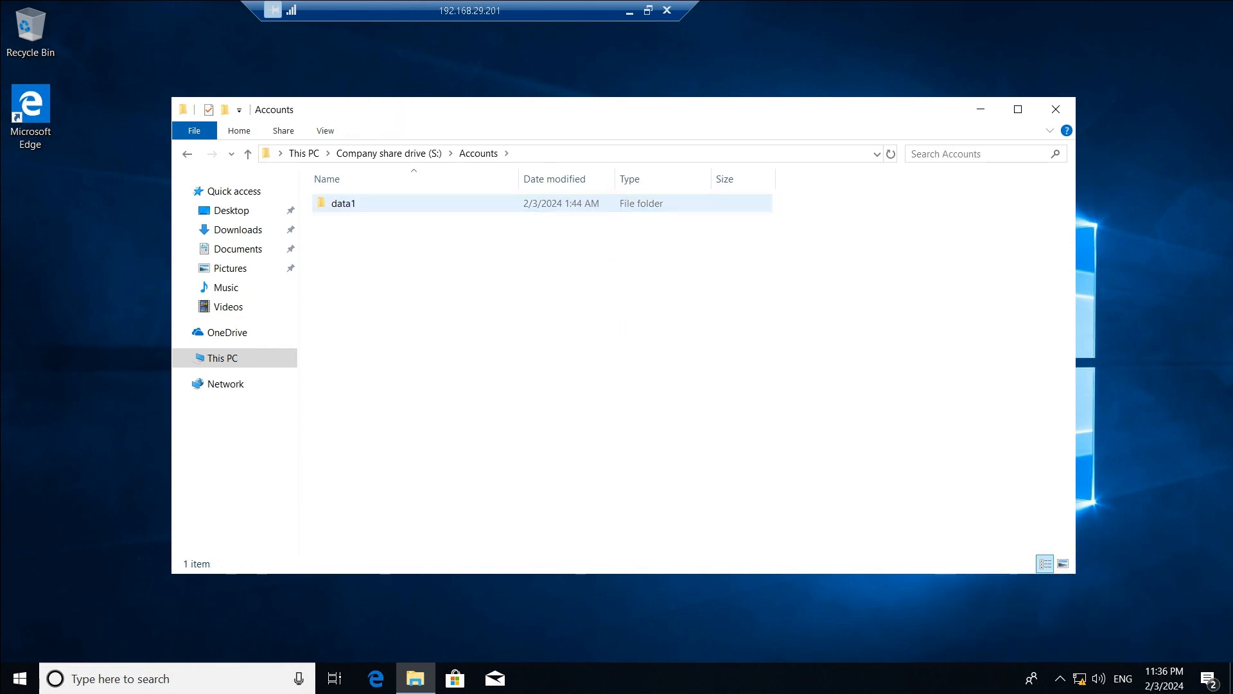
key("BackSpace")
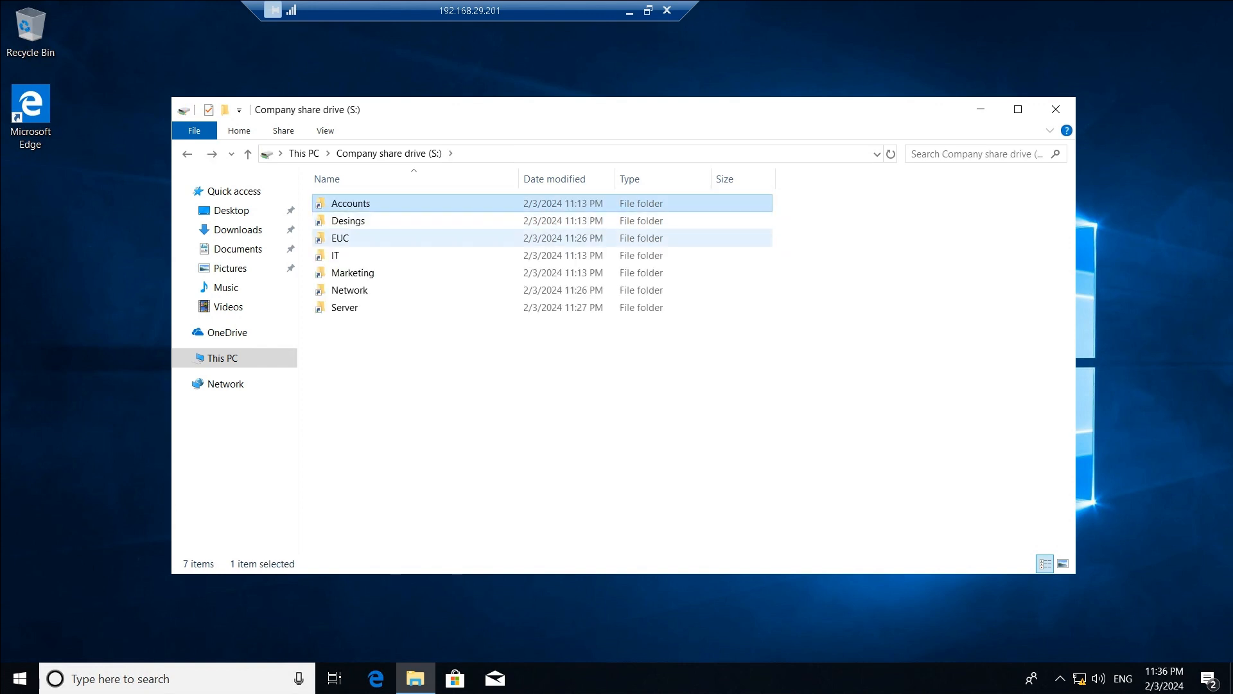
double_click(353, 272)
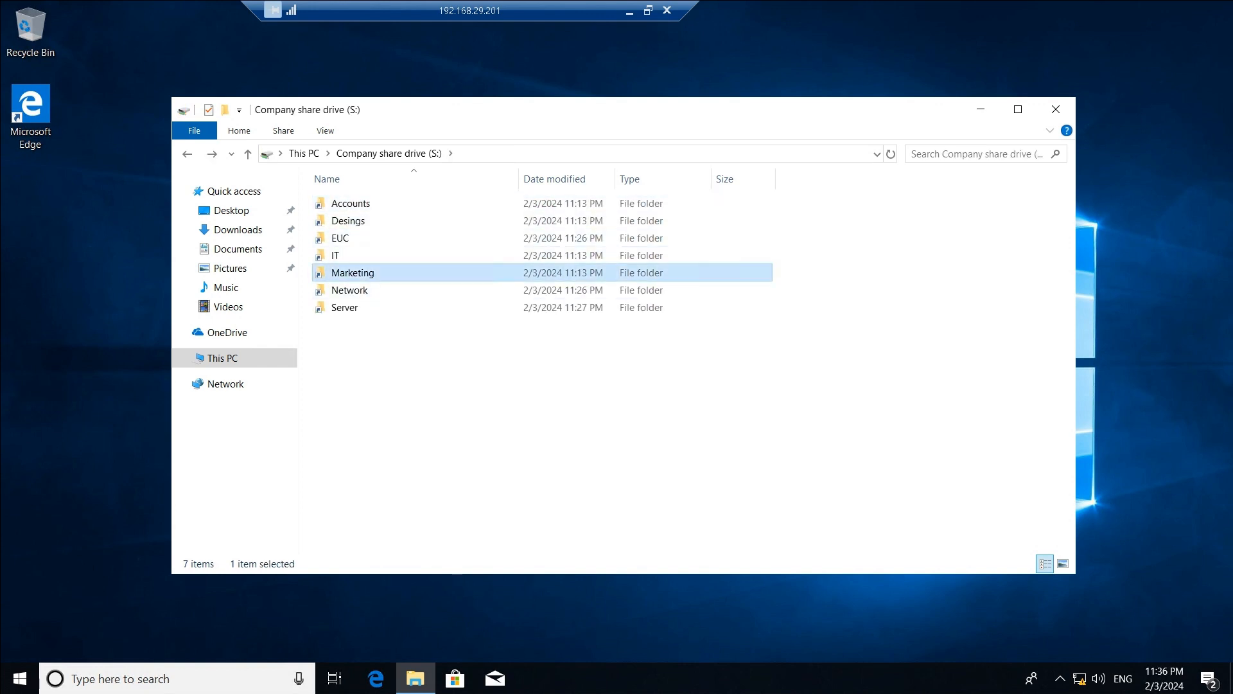
left_click(765, 228)
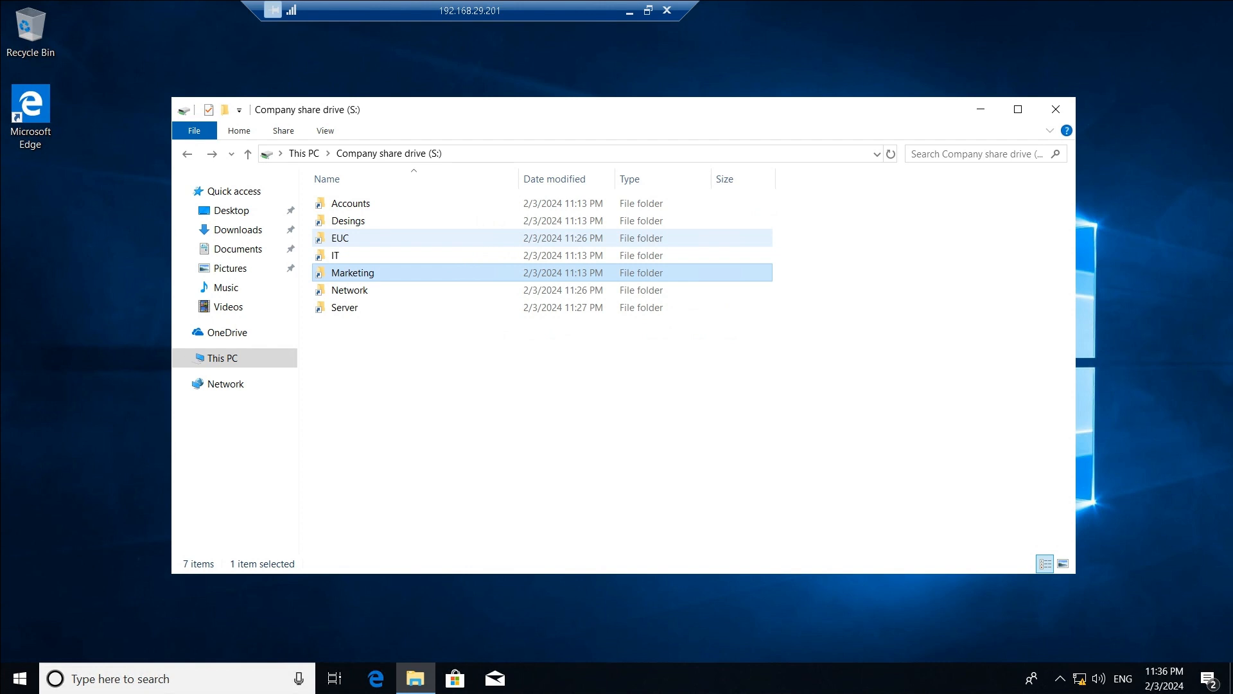
double_click(349, 290)
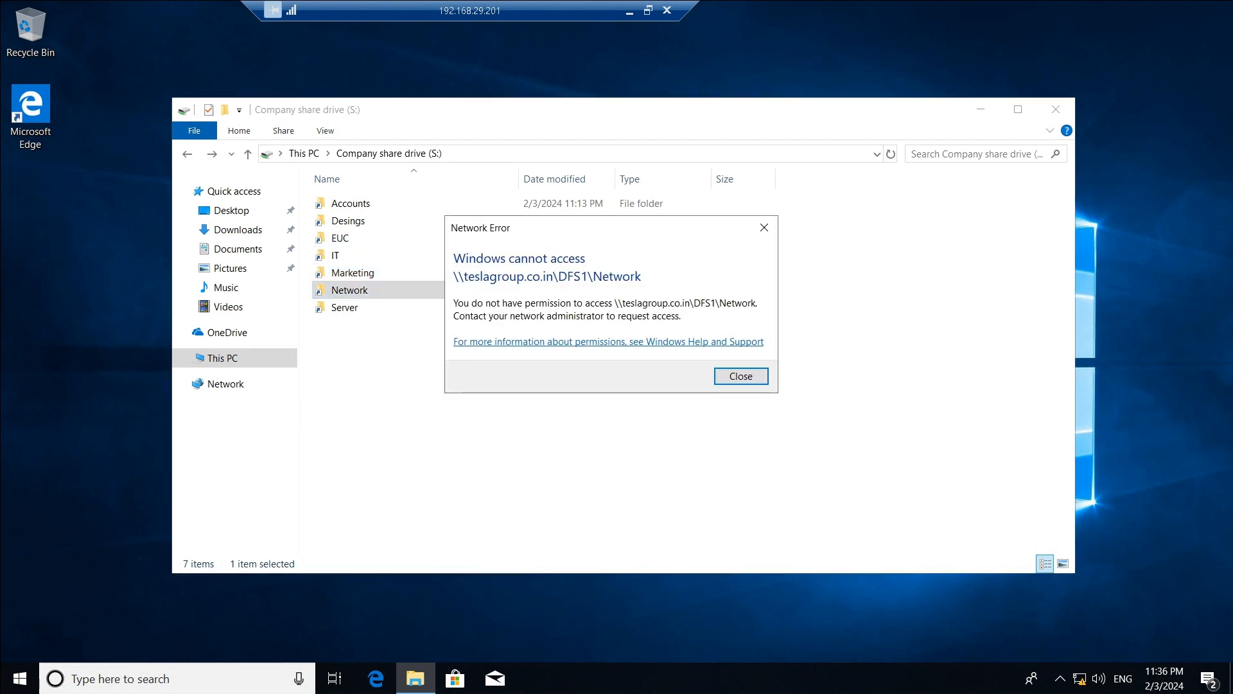
left_click(764, 227)
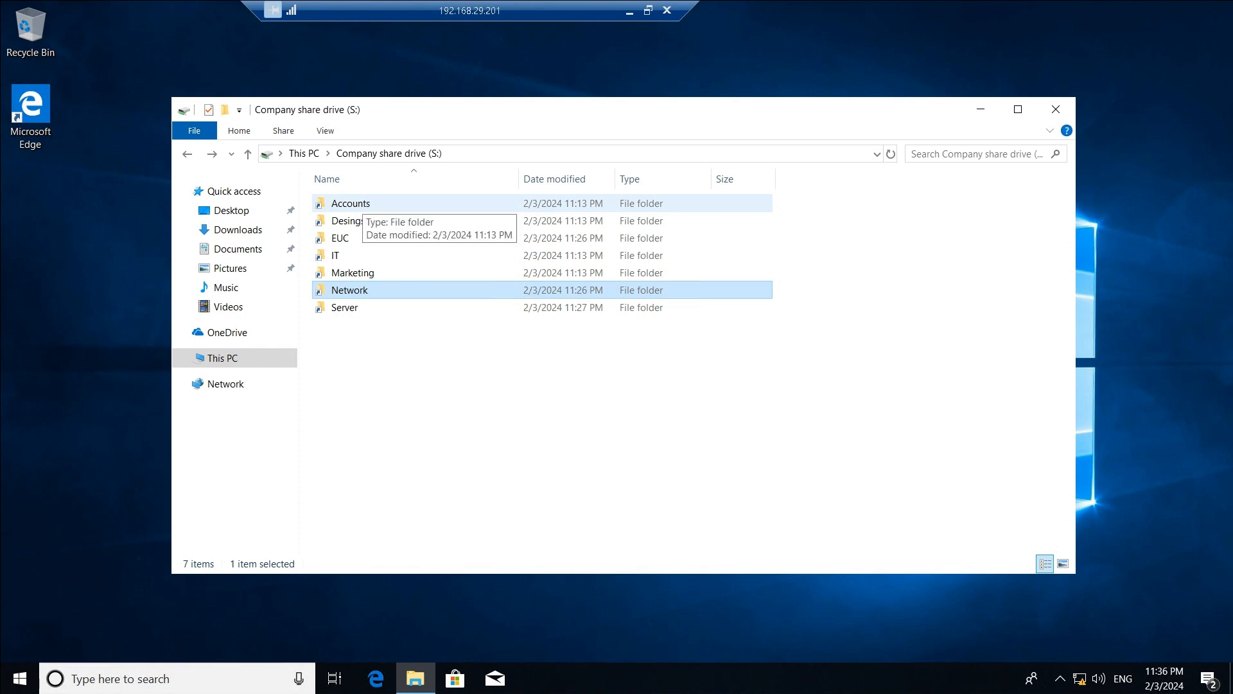
Recheck Accounts, select the Server folder, and minimize the client session to return to OneNote.
double_click(351, 203)
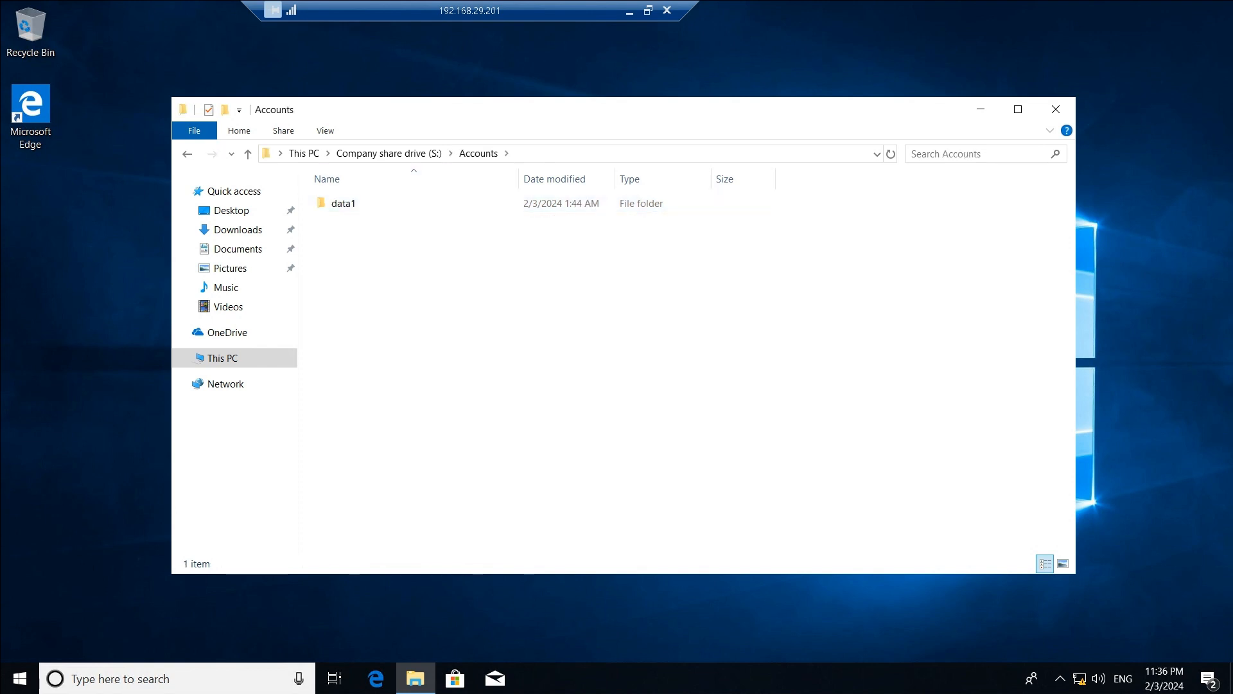
key("alt+Left")
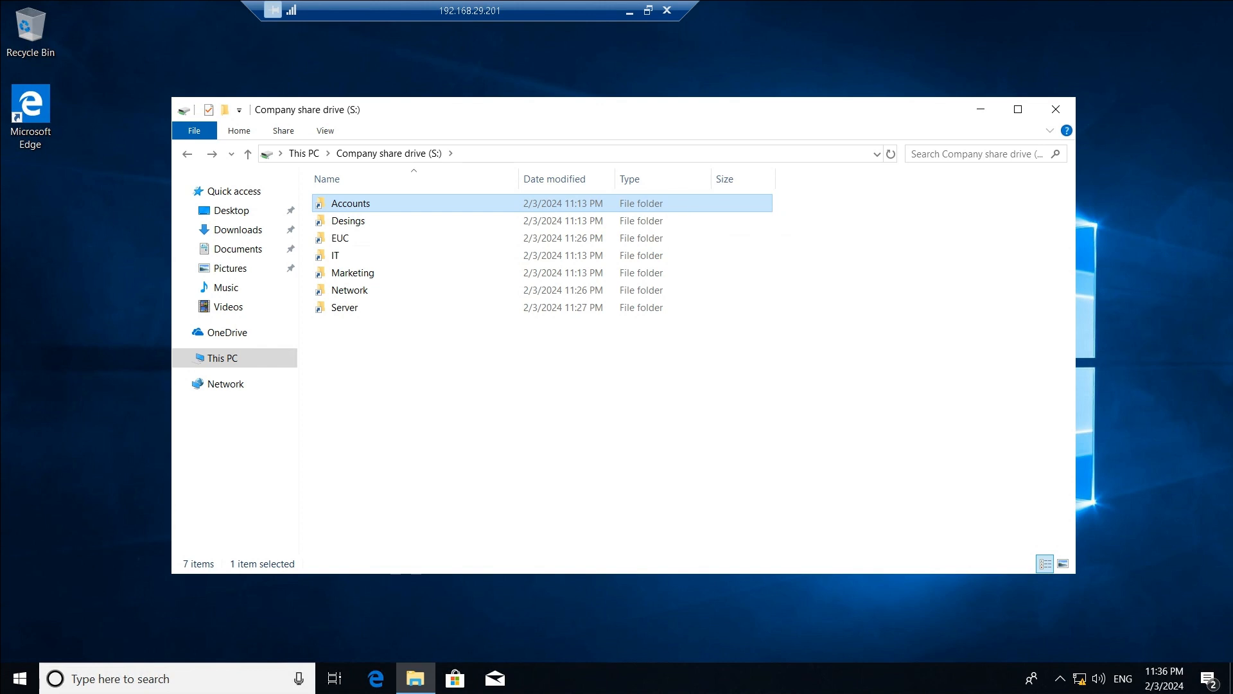
left_click(345, 308)
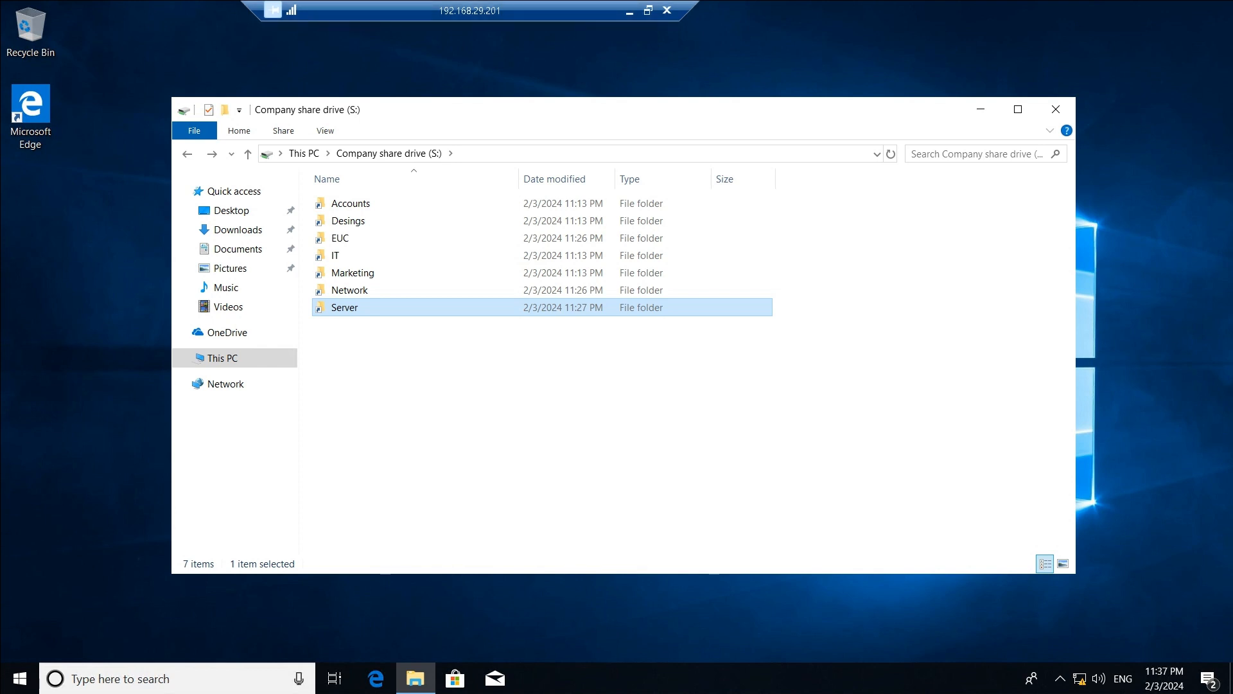
left_click(630, 10)
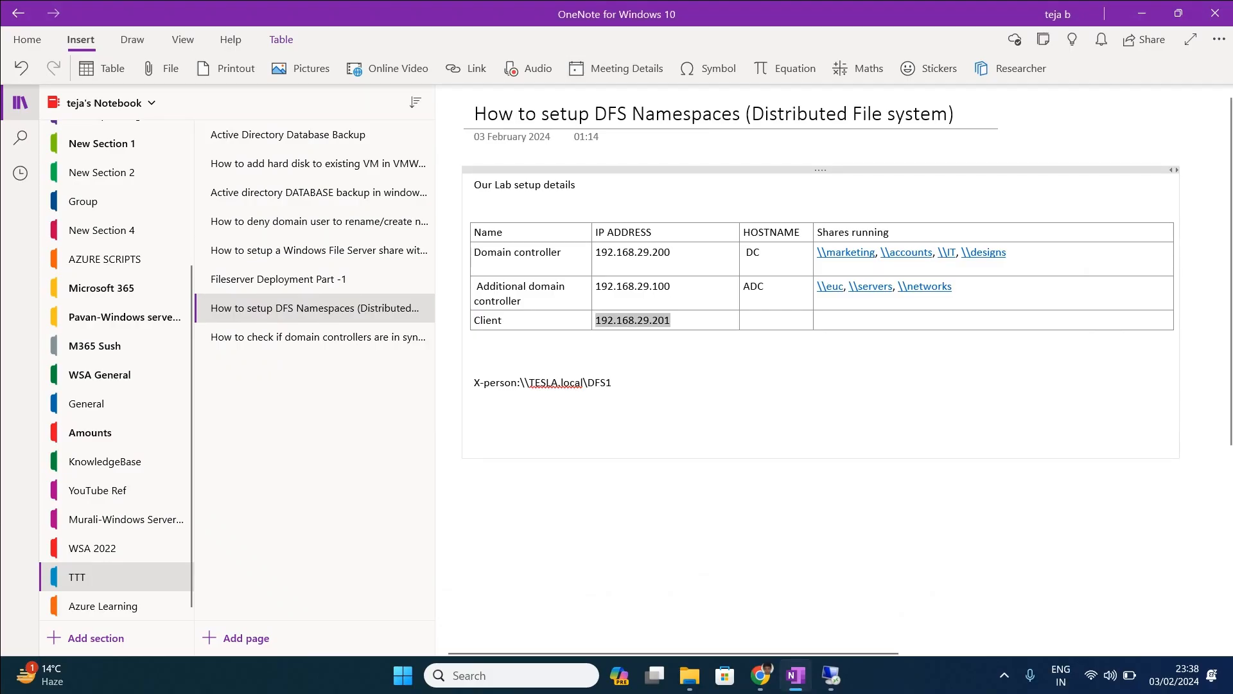